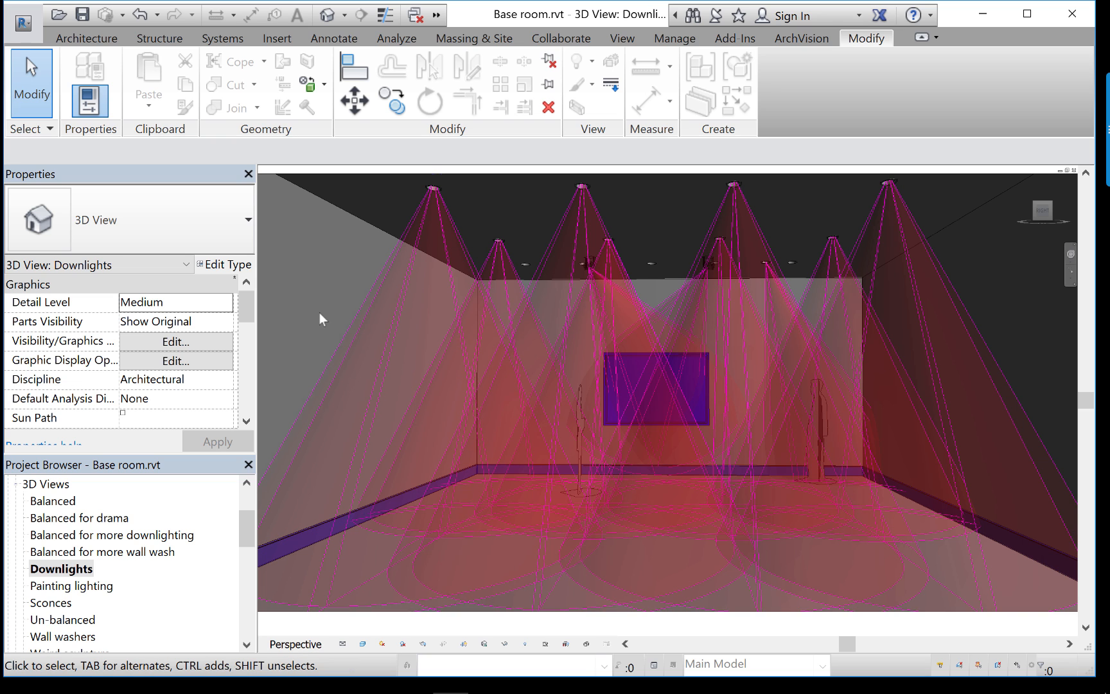
{"action": "left_click", "coordinate": [415, 249]}
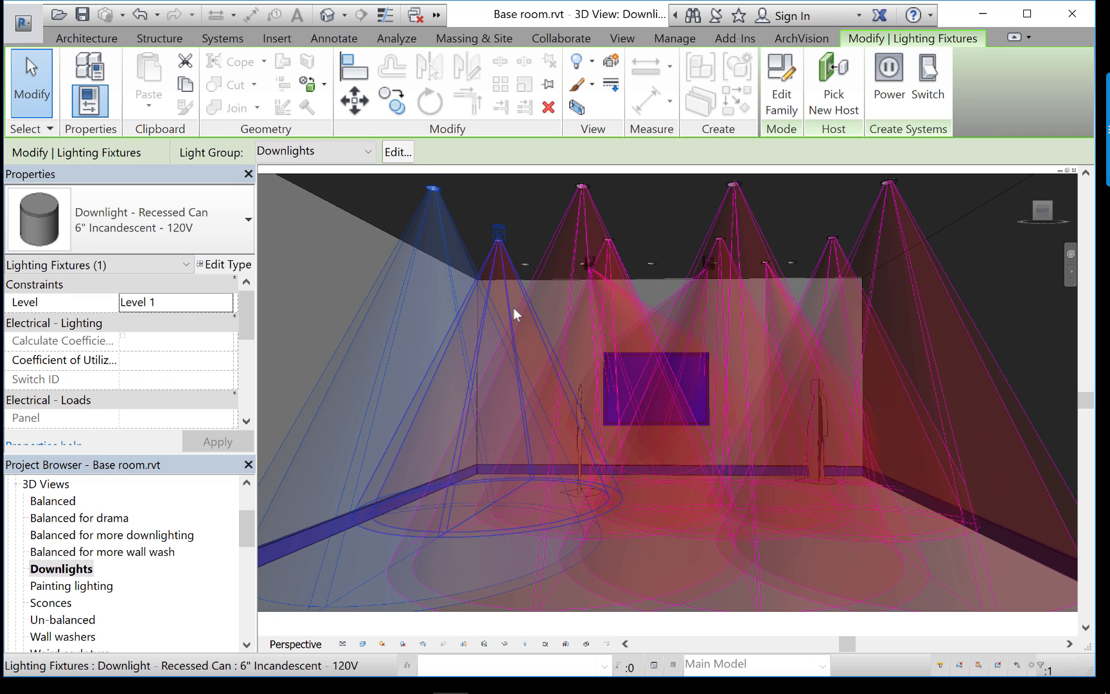
{"action": "left_click", "coordinate": [505, 272]}
{"action": "left_click", "coordinate": [327, 235]}
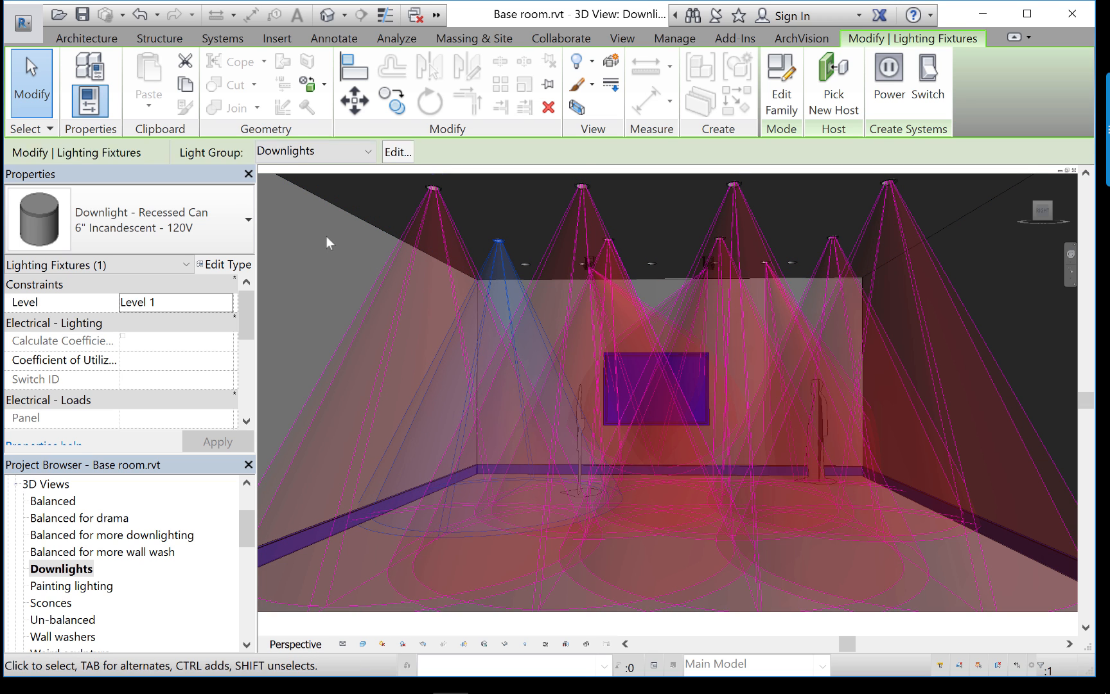
{"action": "key", "text": "Escape"}
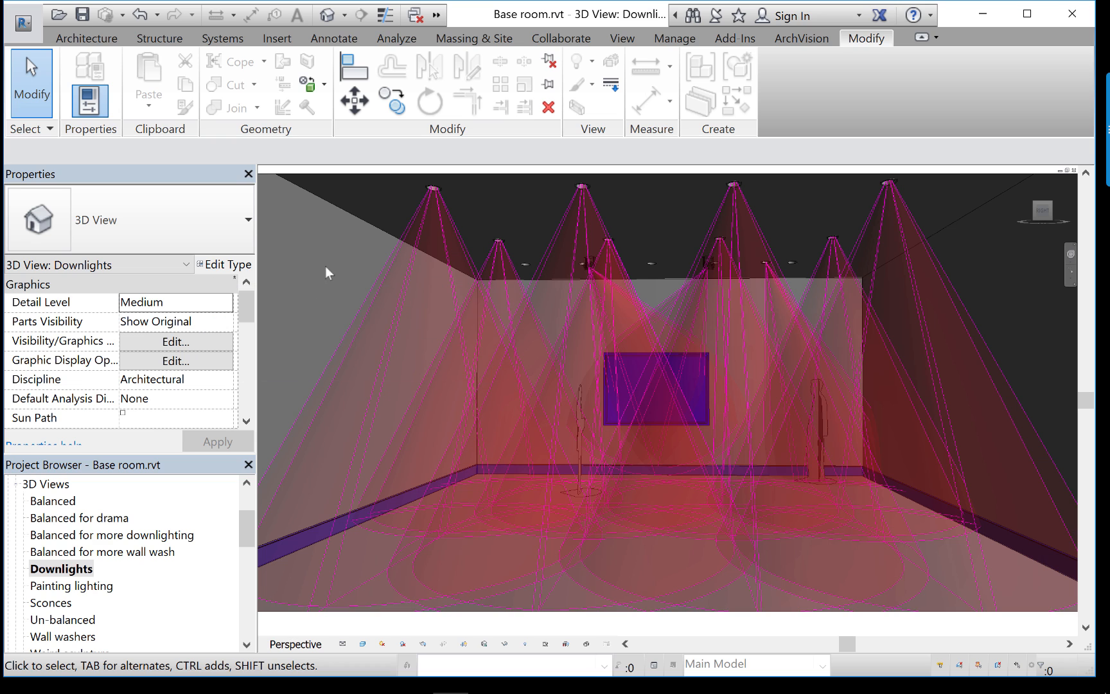
Expand the Lighting Fixtures category in the Downlights view's visibility and graphics overrides
{"action": "left_click", "coordinate": [172, 341]}
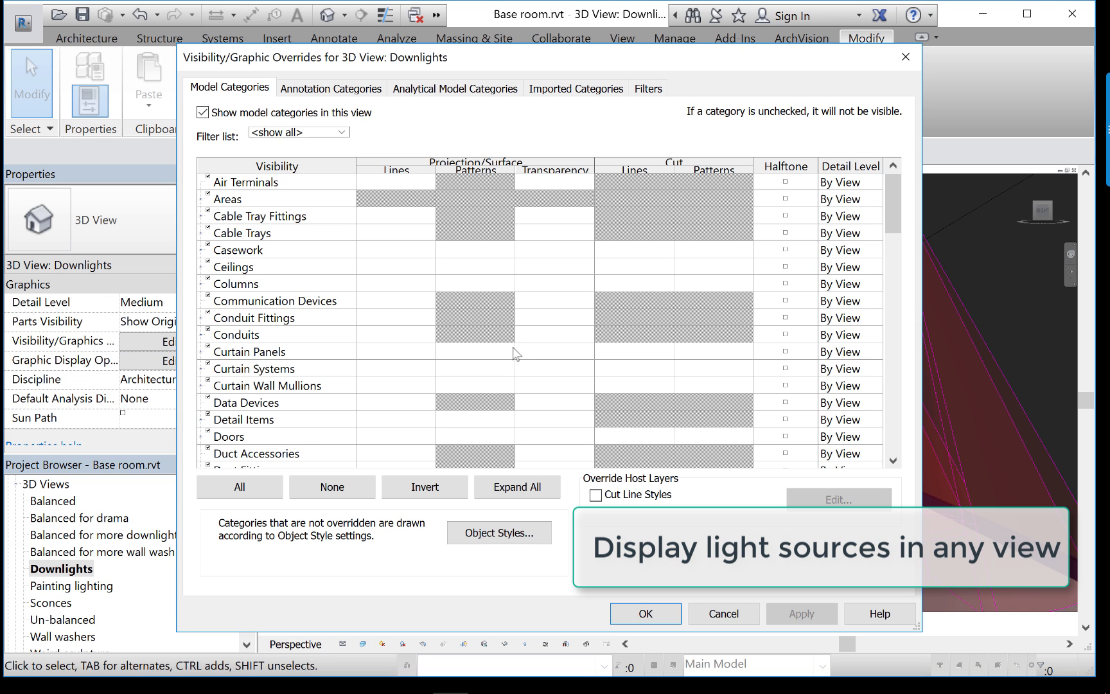
{"action": "scroll", "coordinate": [354, 353], "scroll_direction": "down", "scroll_amount": 4}
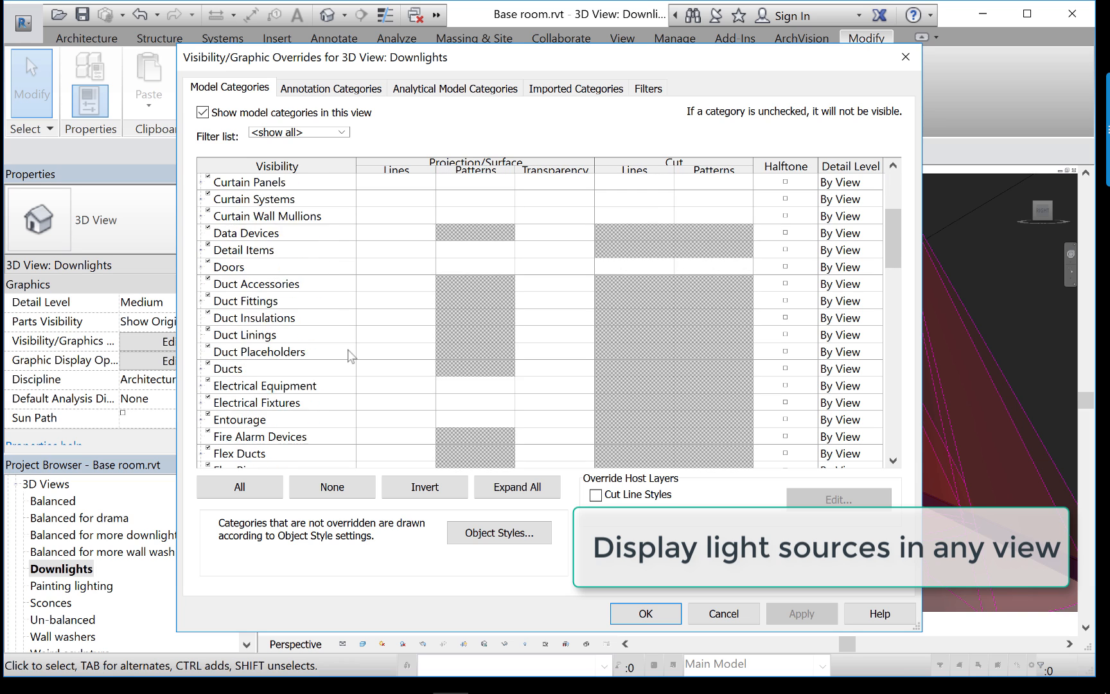
{"action": "scroll", "coordinate": [327, 369], "scroll_direction": "down", "scroll_amount": 6}
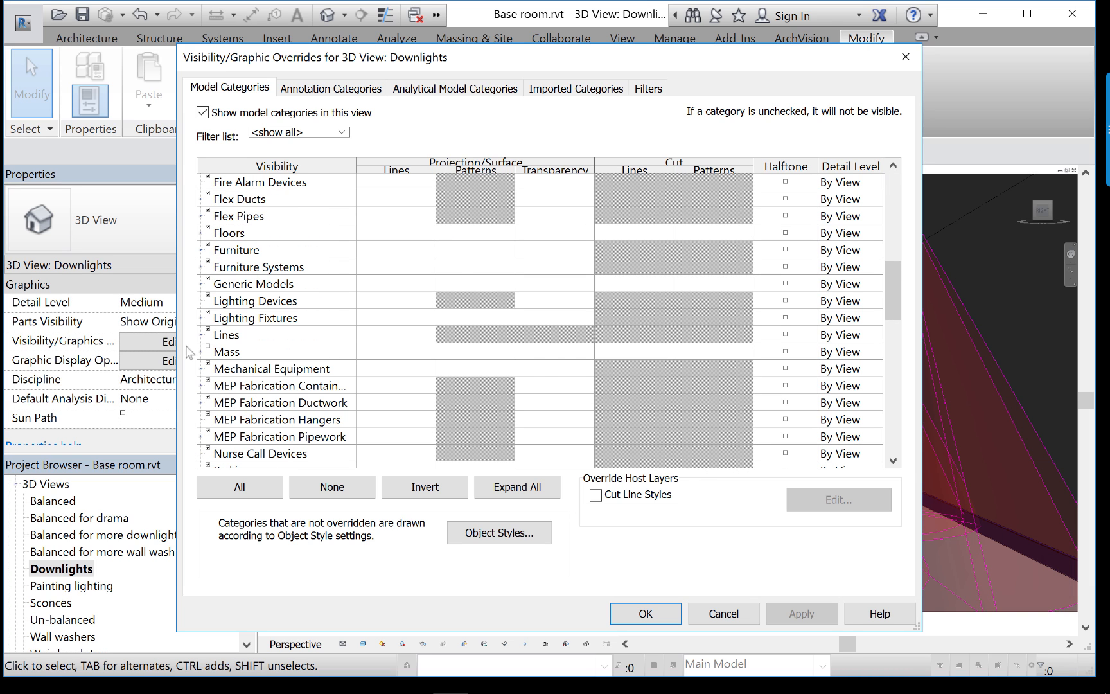
{"action": "left_click", "coordinate": [201, 318]}
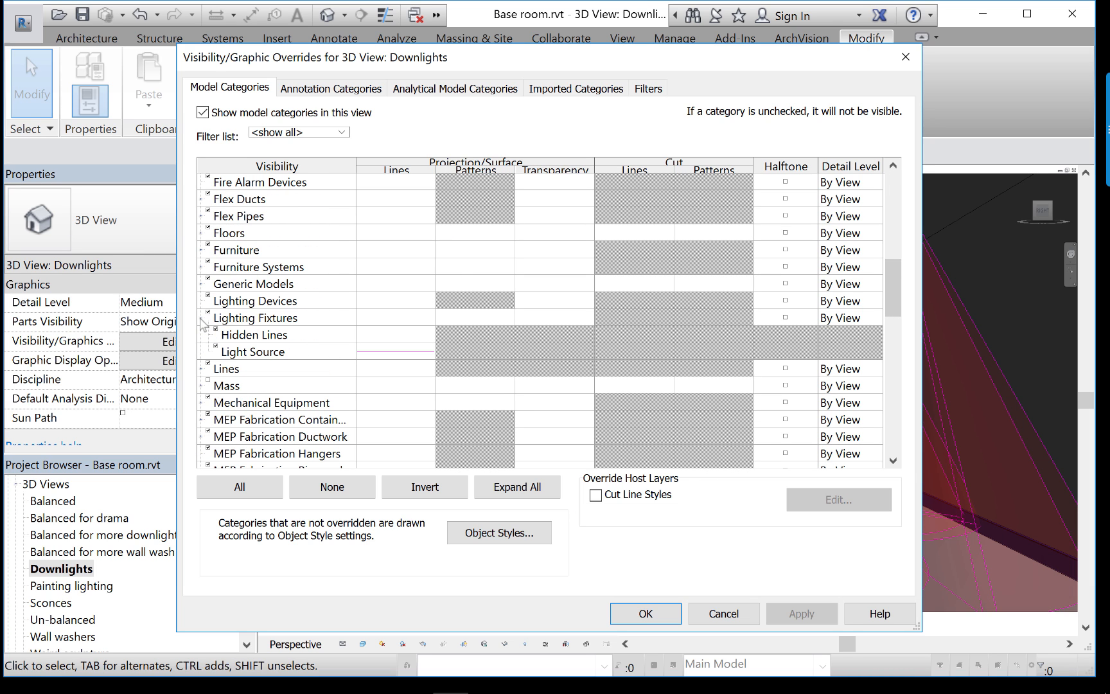
Hide the Light Source subcategory in the view, apply the change, and switch its visibility back on
{"action": "left_click", "coordinate": [216, 349]}
{"action": "left_click", "coordinate": [800, 613]}
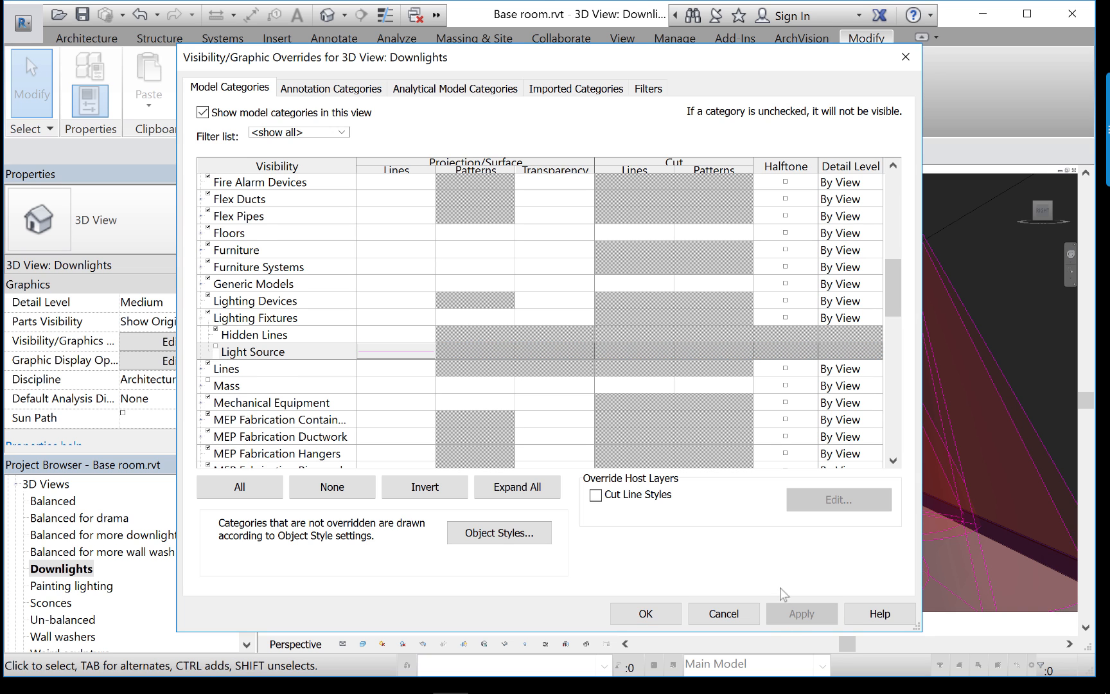
{"action": "left_click_drag", "start_coordinate": [631, 56], "coordinate": [450, 30]}
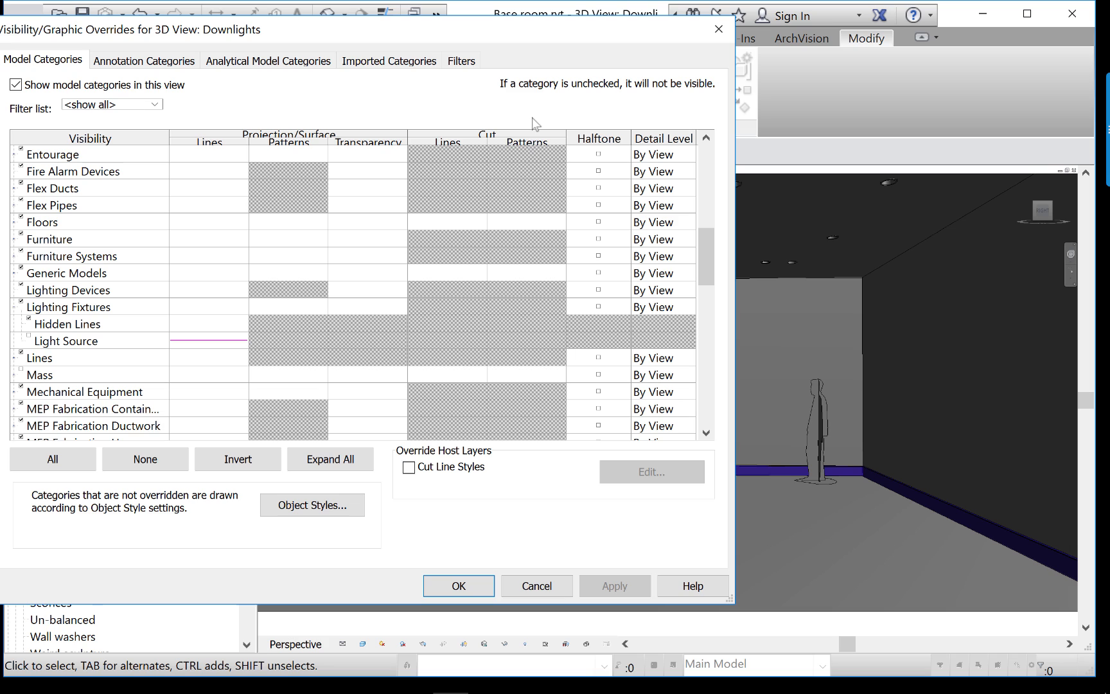
{"action": "left_click", "coordinate": [28, 336]}
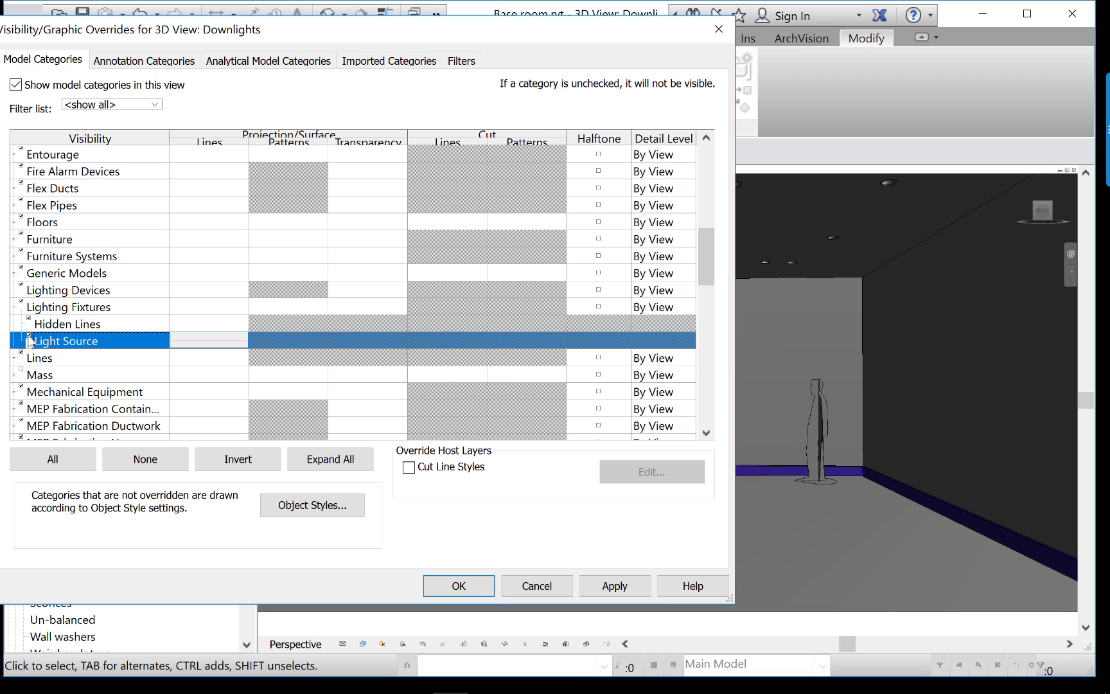
Override the Light Source projection line color with the darker magenta RGB 193-000-193 and apply it to the view
{"action": "left_click", "coordinate": [199, 344]}
{"action": "left_click", "coordinate": [199, 344]}
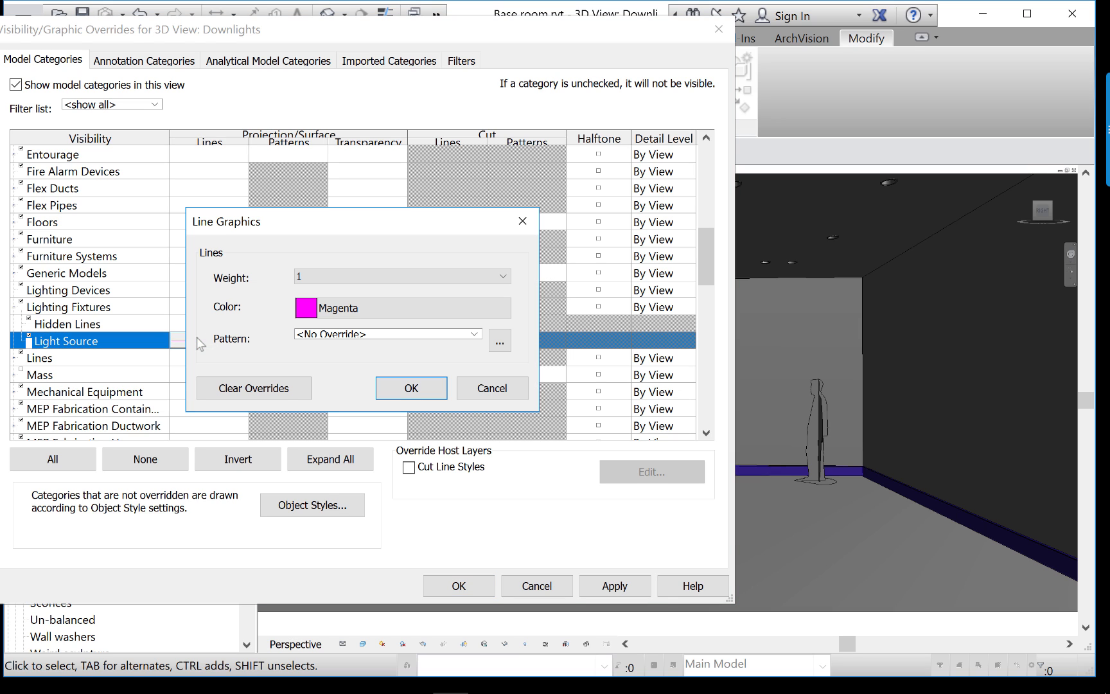
{"action": "left_click", "coordinate": [365, 310]}
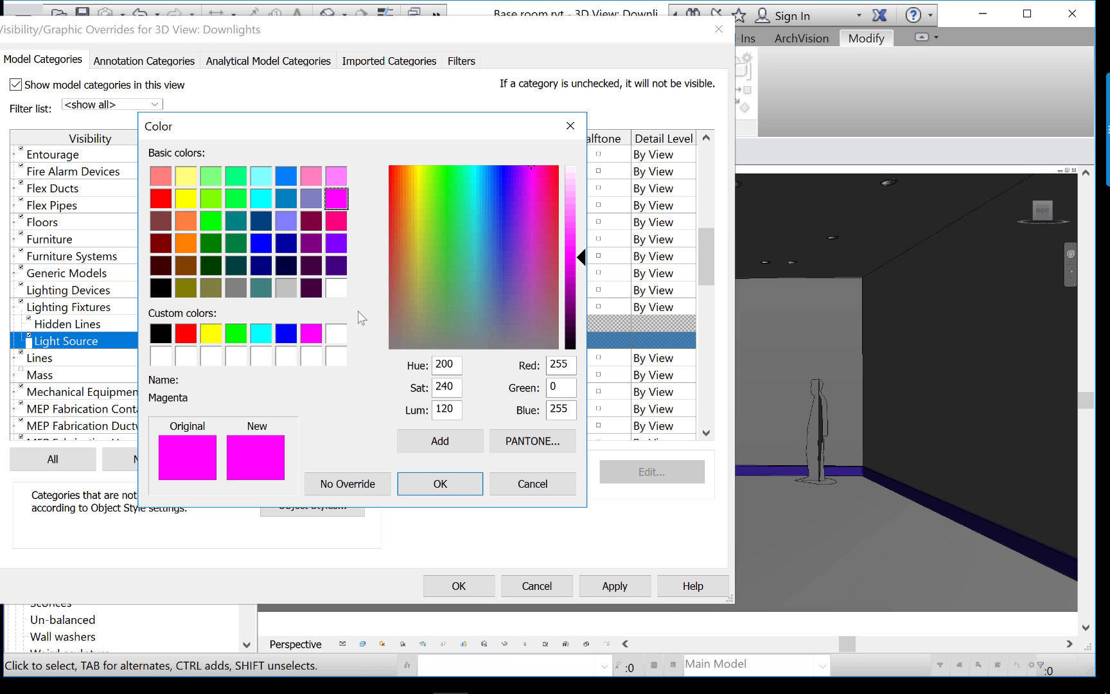
{"action": "left_click_drag", "start_coordinate": [580, 264], "coordinate": [581, 280]}
{"action": "left_click", "coordinate": [440, 484]}
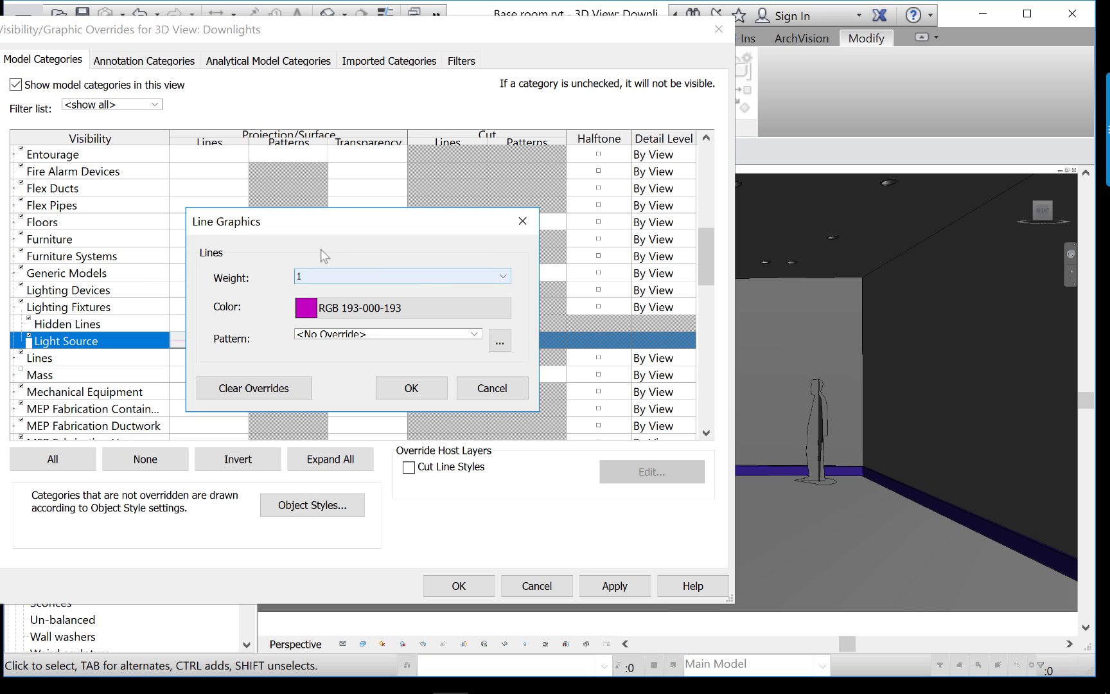
{"action": "left_click", "coordinate": [401, 388]}
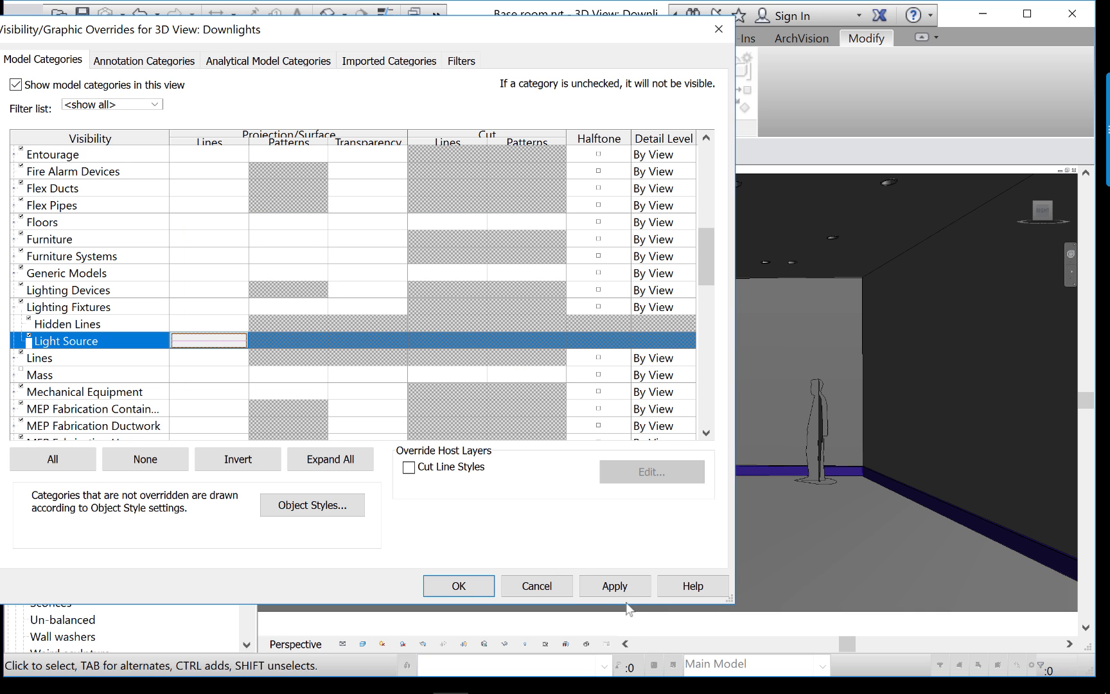
{"action": "left_click", "coordinate": [614, 585]}
{"action": "left_click", "coordinate": [483, 587]}
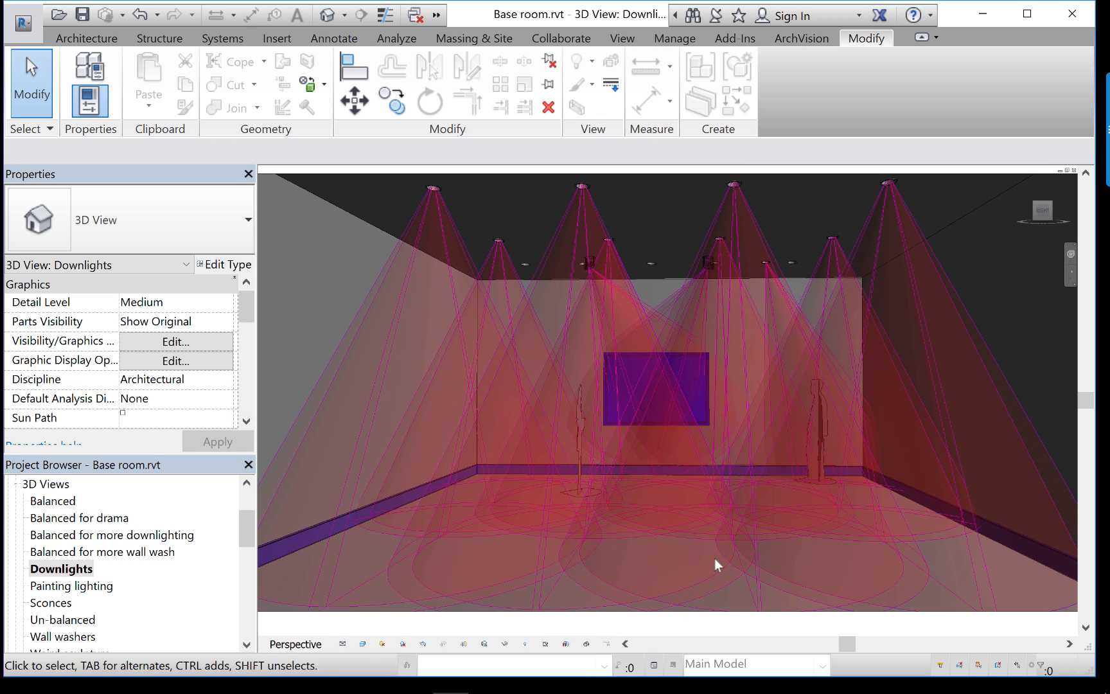
Set the Light Source Symbol Length of the 6" Incandescent - 120V recessed can downlight type to 8' 0"
{"action": "left_click", "coordinate": [786, 570]}
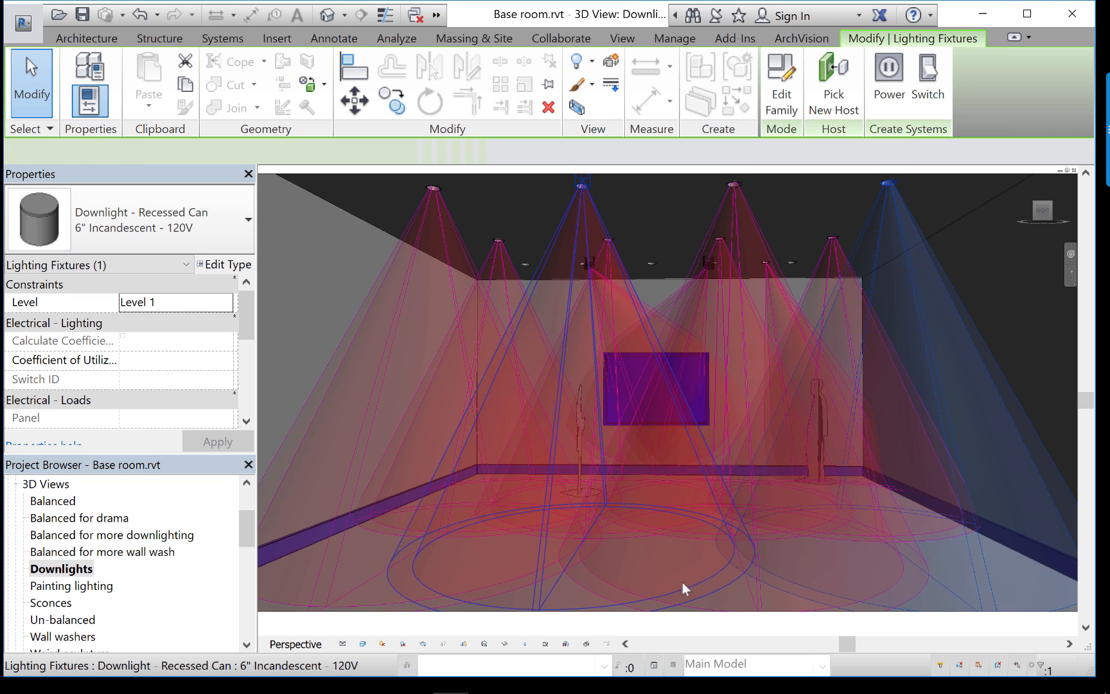
{"action": "left_click", "coordinate": [610, 582]}
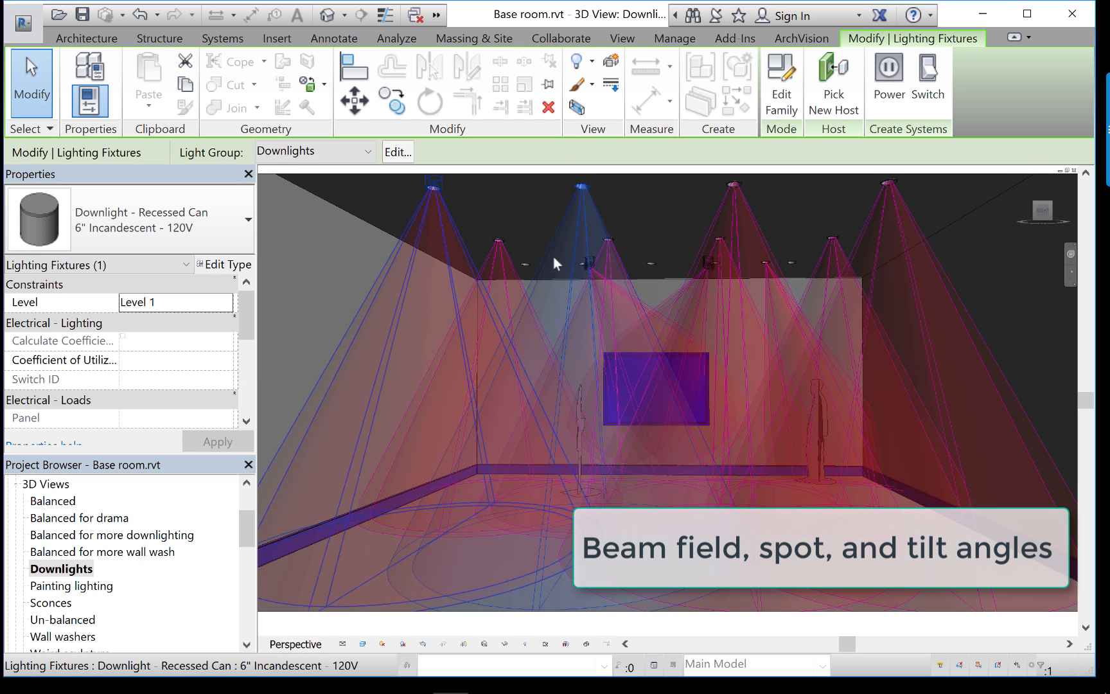
{"action": "left_click", "coordinate": [230, 268]}
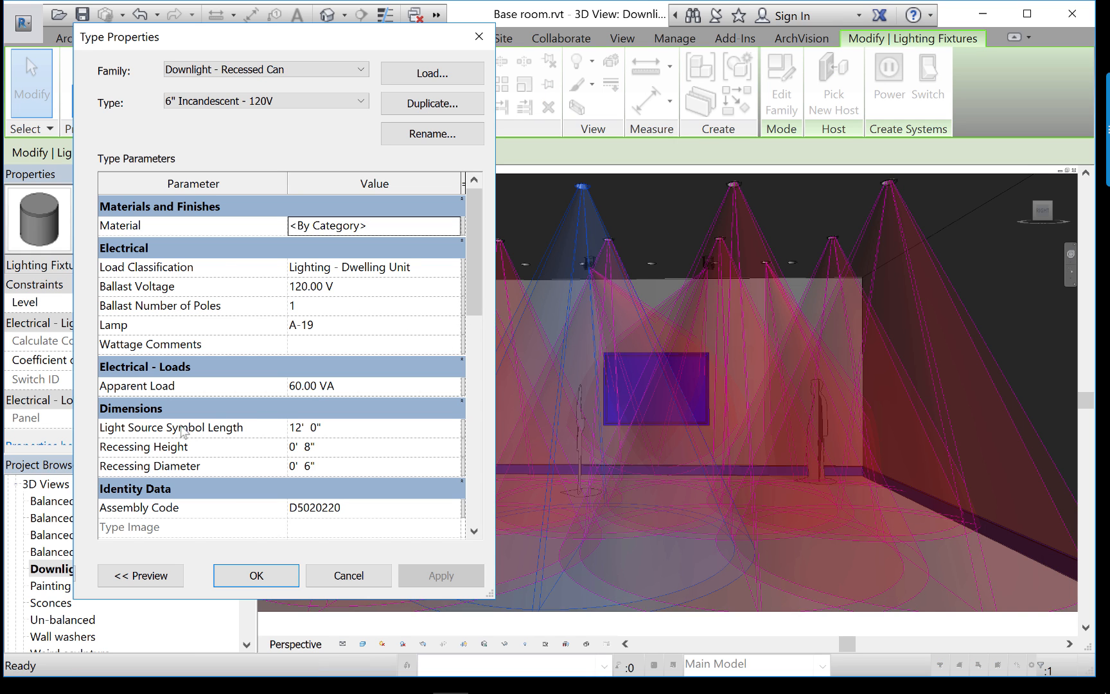
{"action": "left_click", "coordinate": [331, 433]}
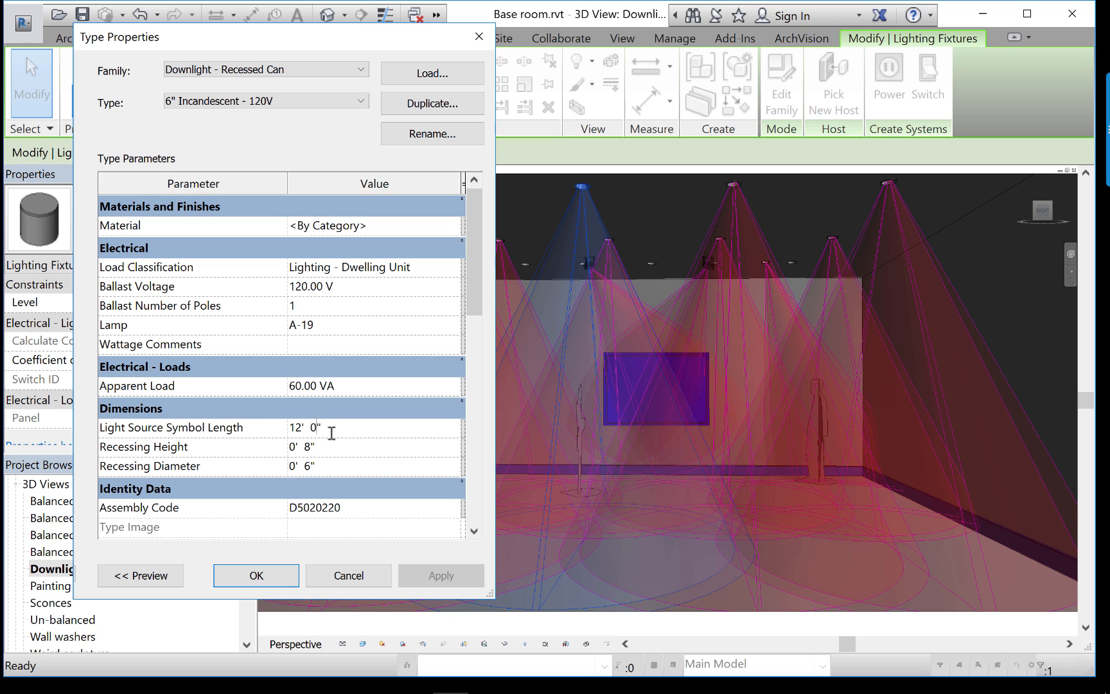
{"action": "left_click_drag", "start_coordinate": [316, 428], "coordinate": [287, 427]}
{"action": "left_click_drag", "start_coordinate": [302, 429], "coordinate": [293, 429]}
{"action": "type", "text": "8"}
{"action": "left_click", "coordinate": [436, 575]}
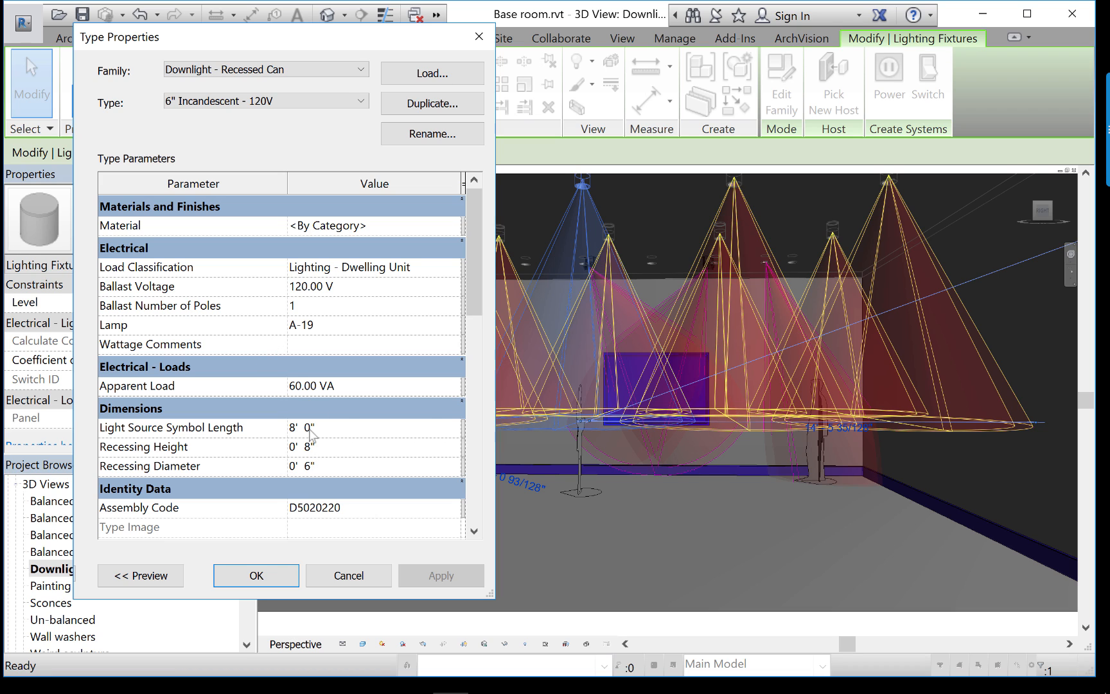
Set the downlight type's Light Source Symbol Length back to 12' 0" and accept the type properties
{"action": "double_click", "coordinate": [290, 427]}
{"action": "type", "text": "12"}
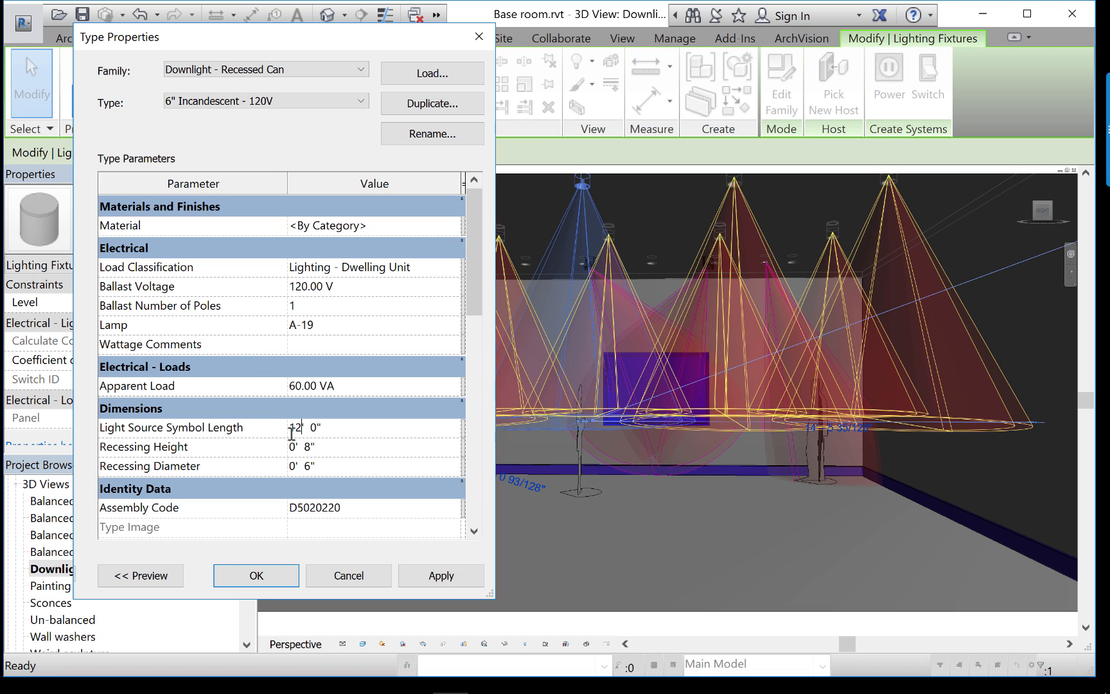
{"action": "left_click", "coordinate": [438, 575]}
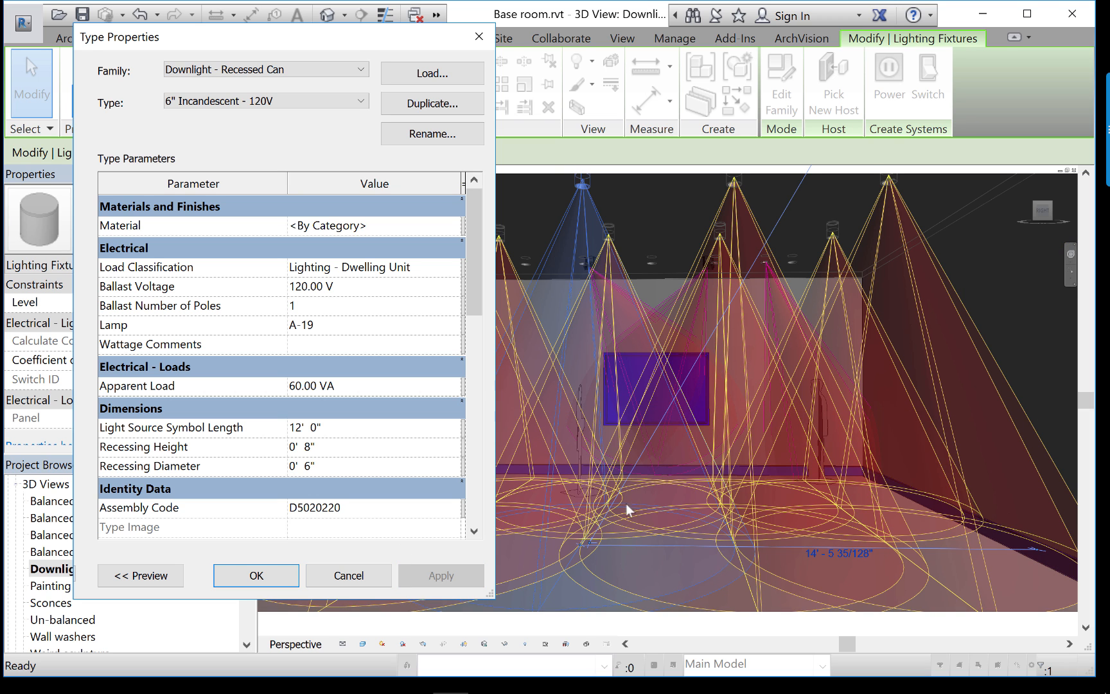
{"action": "left_click", "coordinate": [276, 575]}
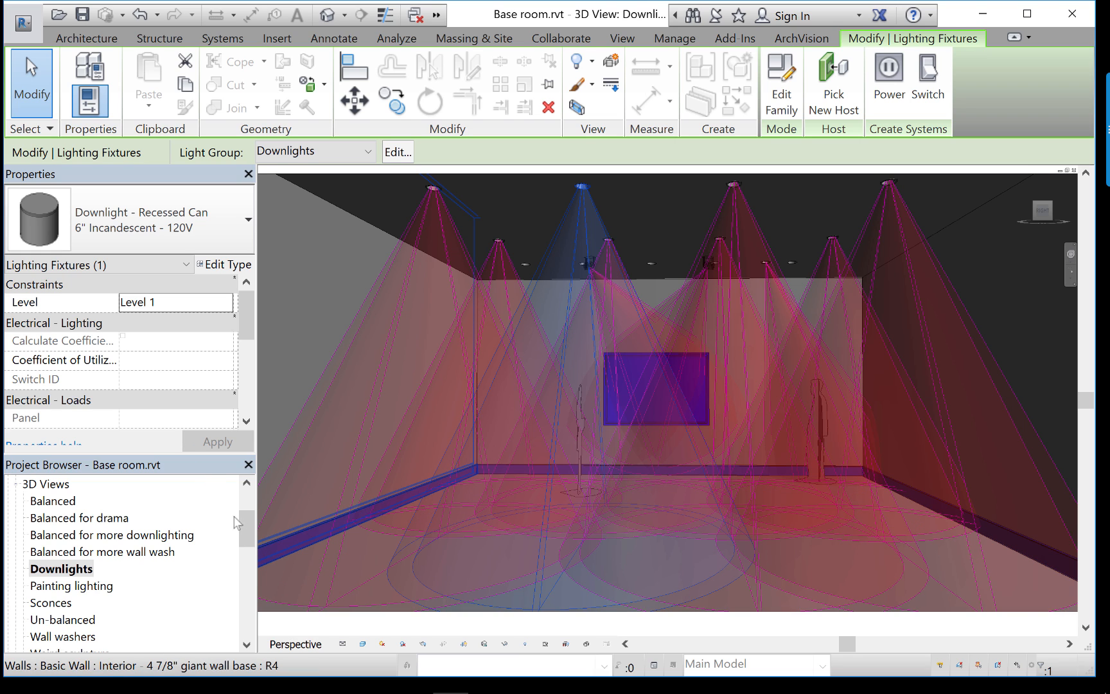
Open the Level 1 ceiling plan and examine how the recessed downlights' light circles overlap across the room
{"action": "left_click_drag", "start_coordinate": [241, 518], "coordinate": [239, 502]}
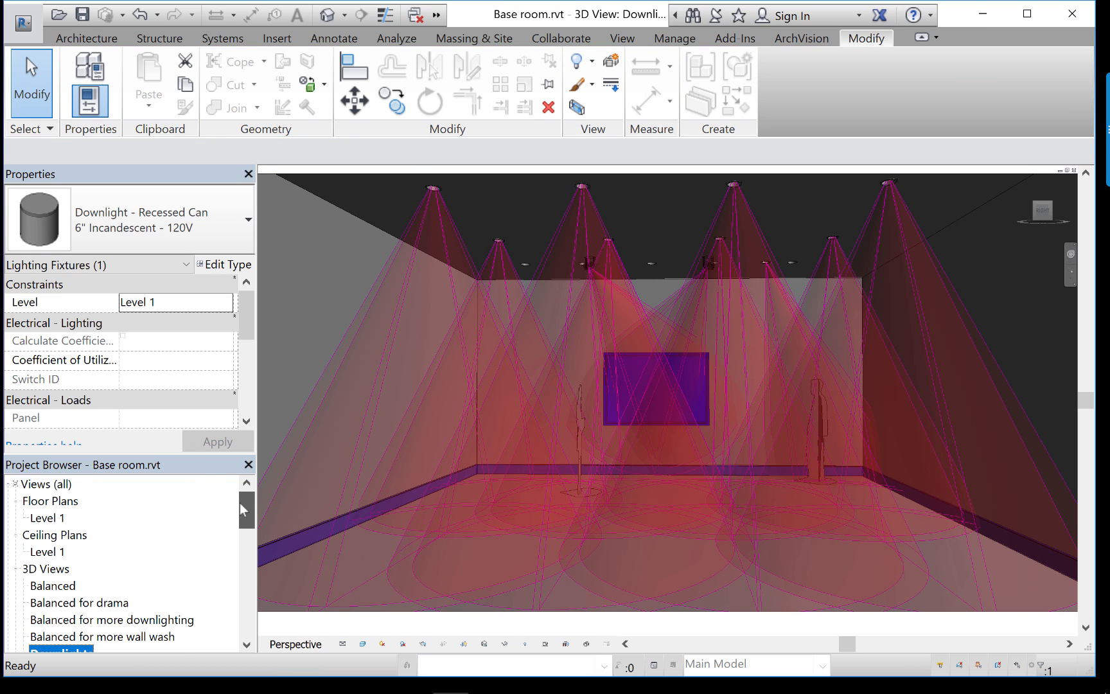
{"action": "double_click", "coordinate": [45, 551]}
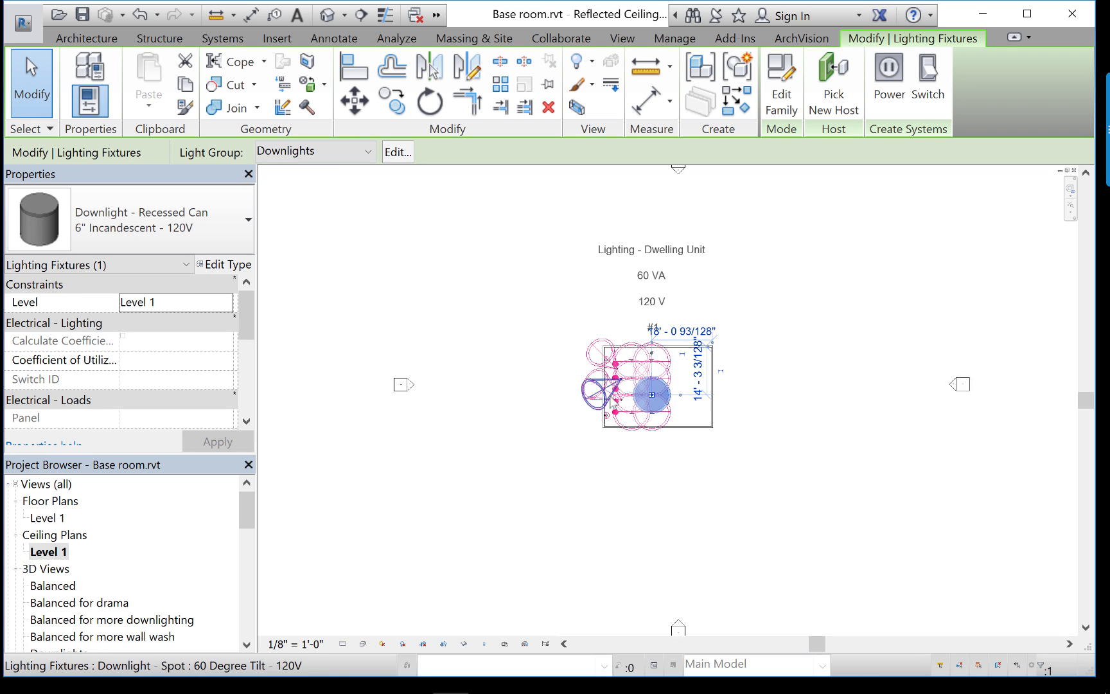
{"action": "scroll", "coordinate": [620, 397], "scroll_direction": "up", "scroll_amount": 5}
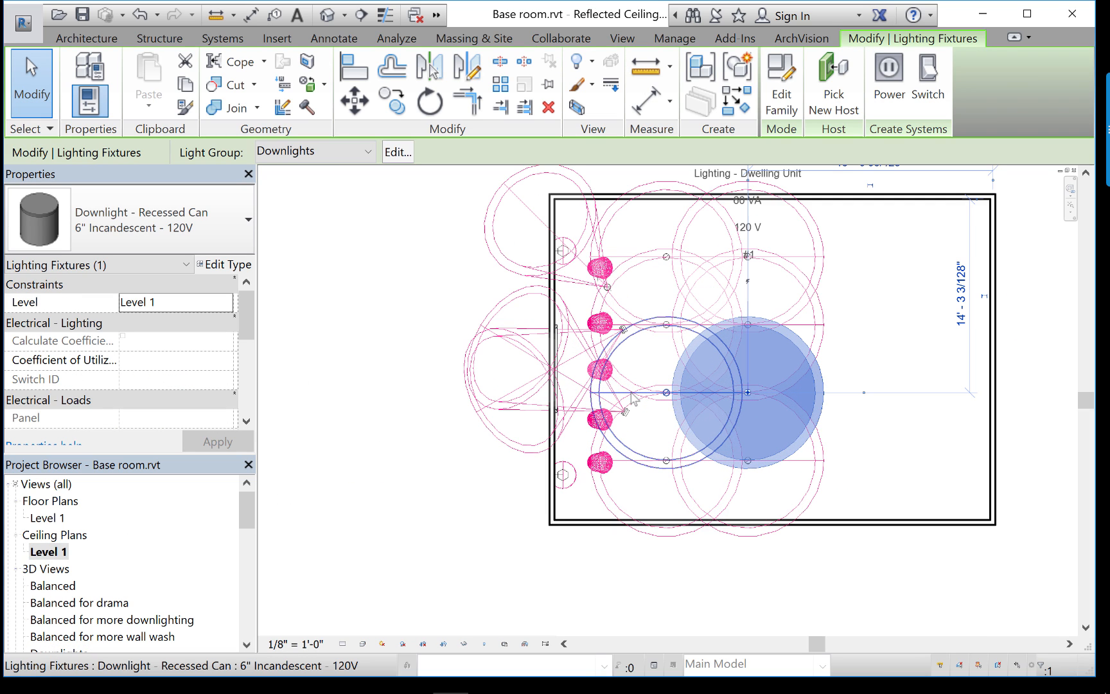
{"action": "left_click", "coordinate": [457, 281]}
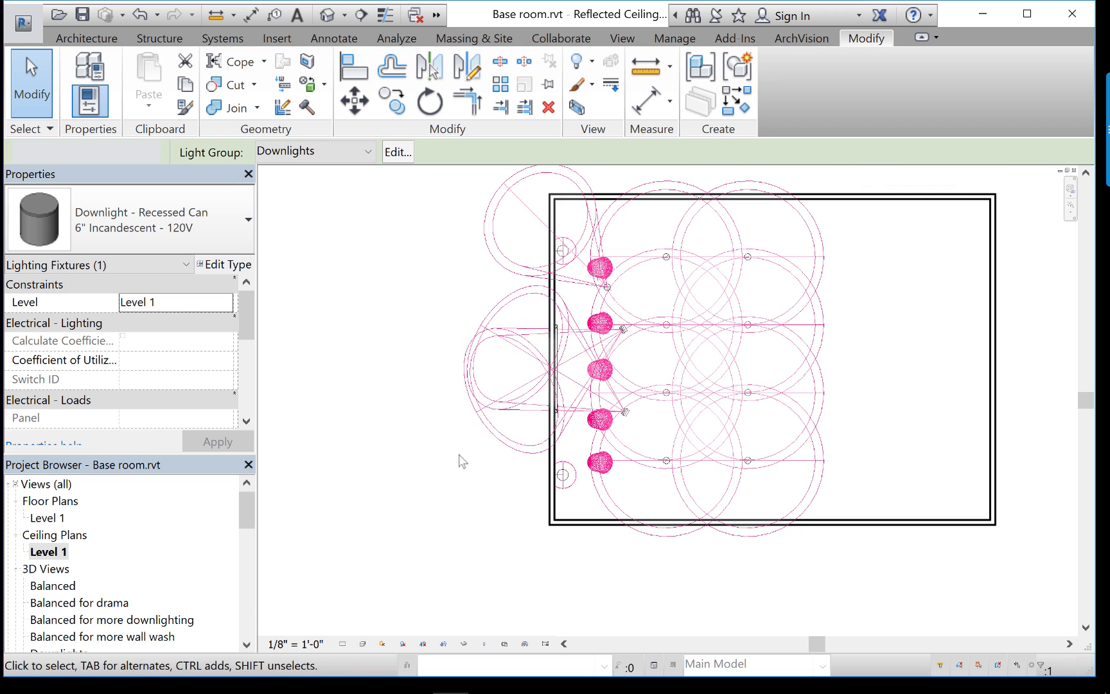
{"action": "scroll", "coordinate": [620, 366], "scroll_direction": "up", "scroll_amount": 2}
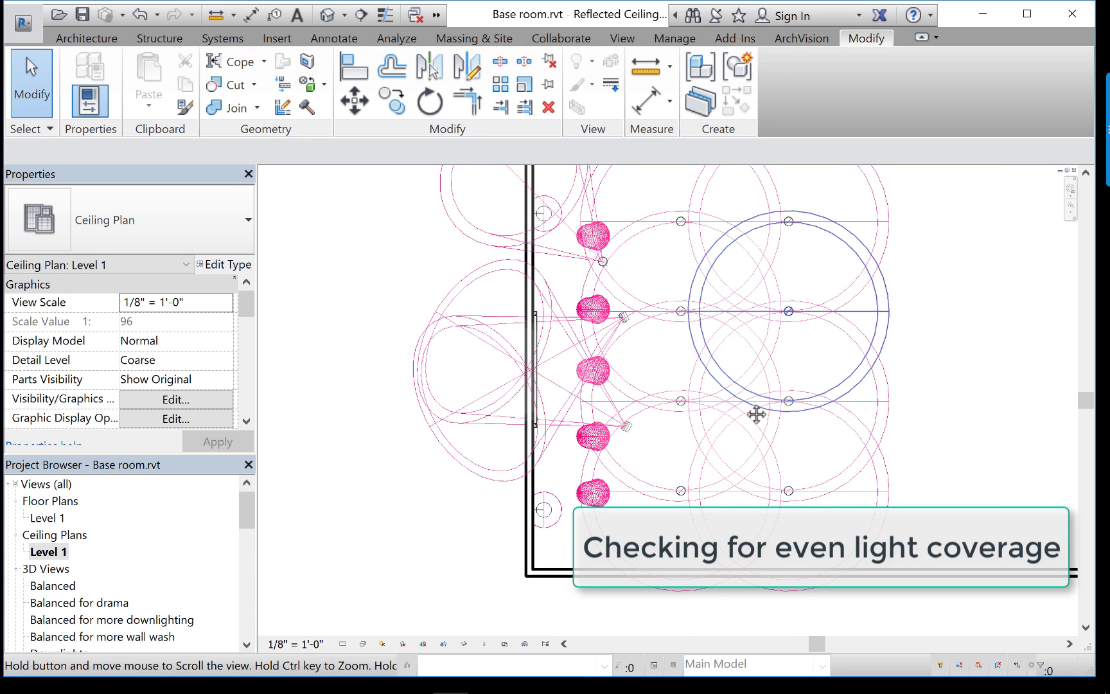
{"action": "middle_click_drag", "start_coordinate": [757, 415], "coordinate": [700, 453]}
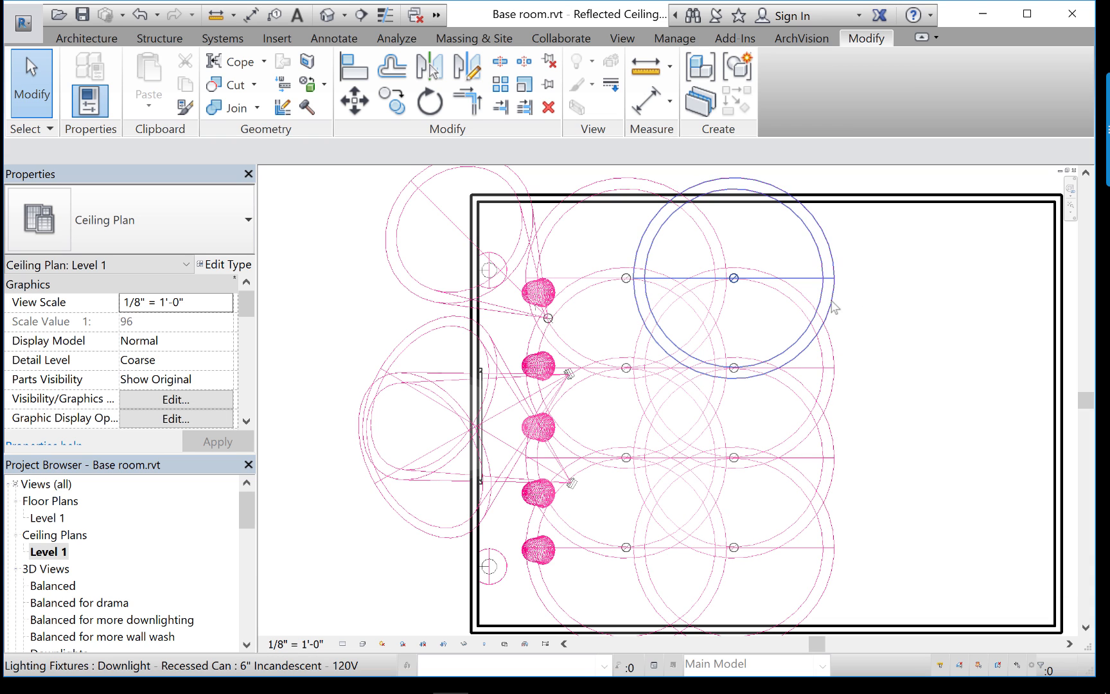
{"action": "left_click", "coordinate": [744, 297]}
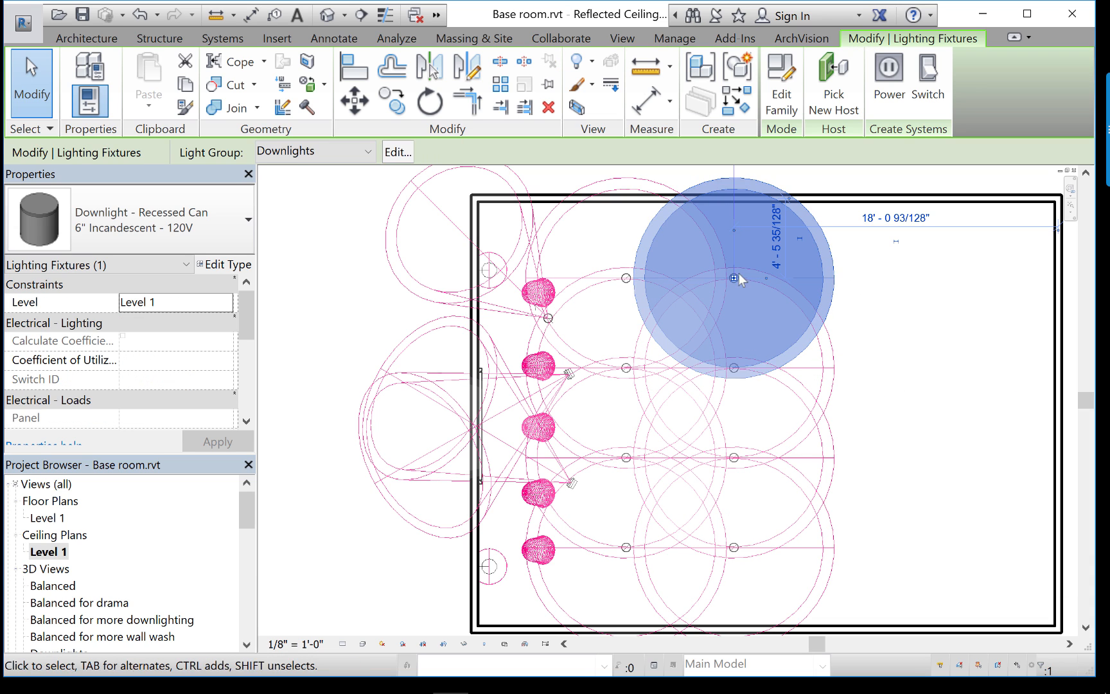
{"action": "mouse_move", "coordinate": [739, 275]}
{"action": "left_mouse_down"}
{"action": "mouse_move", "coordinate": [736, 302]}
{"action": "mouse_move", "coordinate": [734, 273]}
{"action": "left_mouse_up"}
{"action": "left_click", "coordinate": [903, 330]}
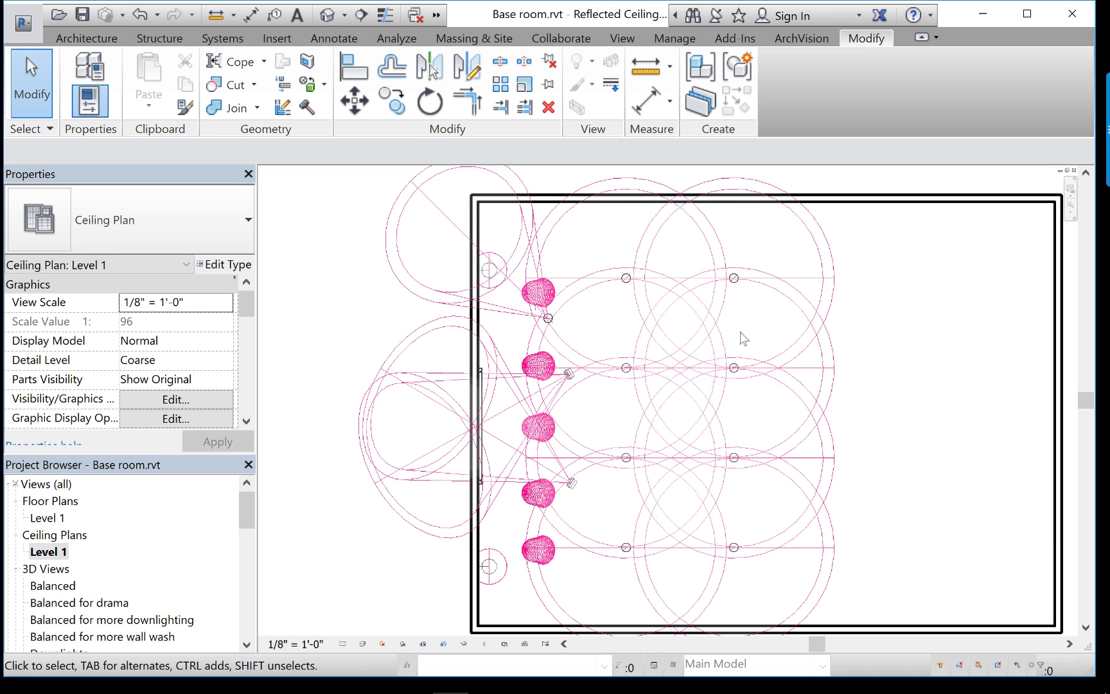
Open the type properties of the recessed can downlight nearest the room's upper right at the Photometrics parameters
{"action": "left_click", "coordinate": [835, 284]}
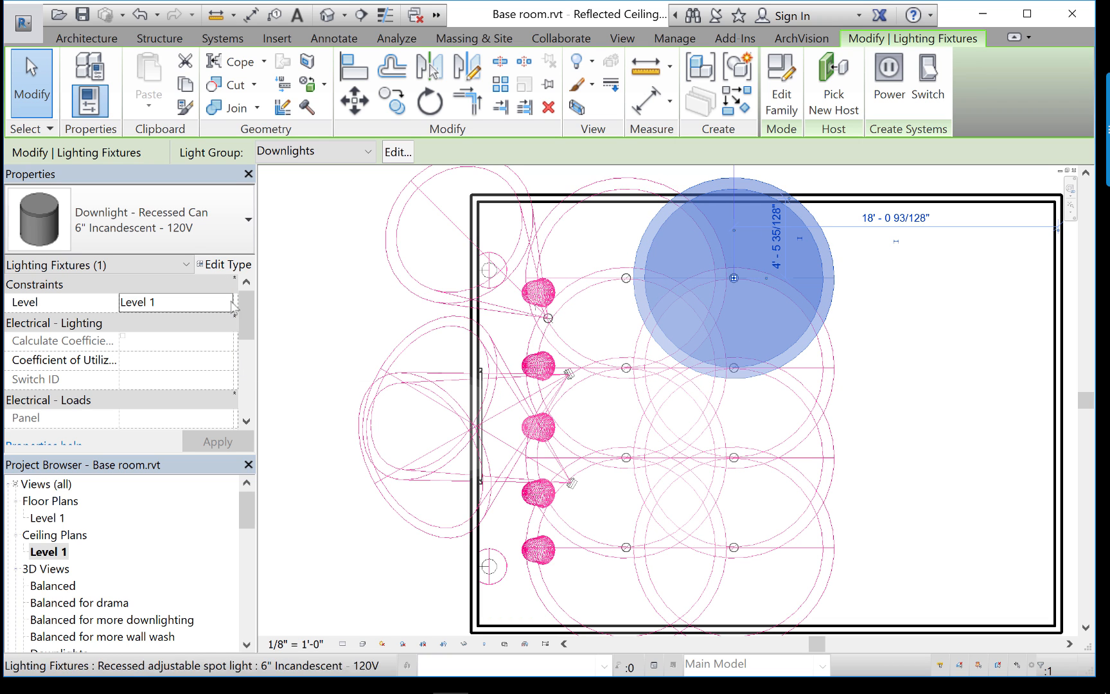
{"action": "left_click", "coordinate": [222, 269]}
{"action": "left_click_drag", "start_coordinate": [471, 295], "coordinate": [486, 464]}
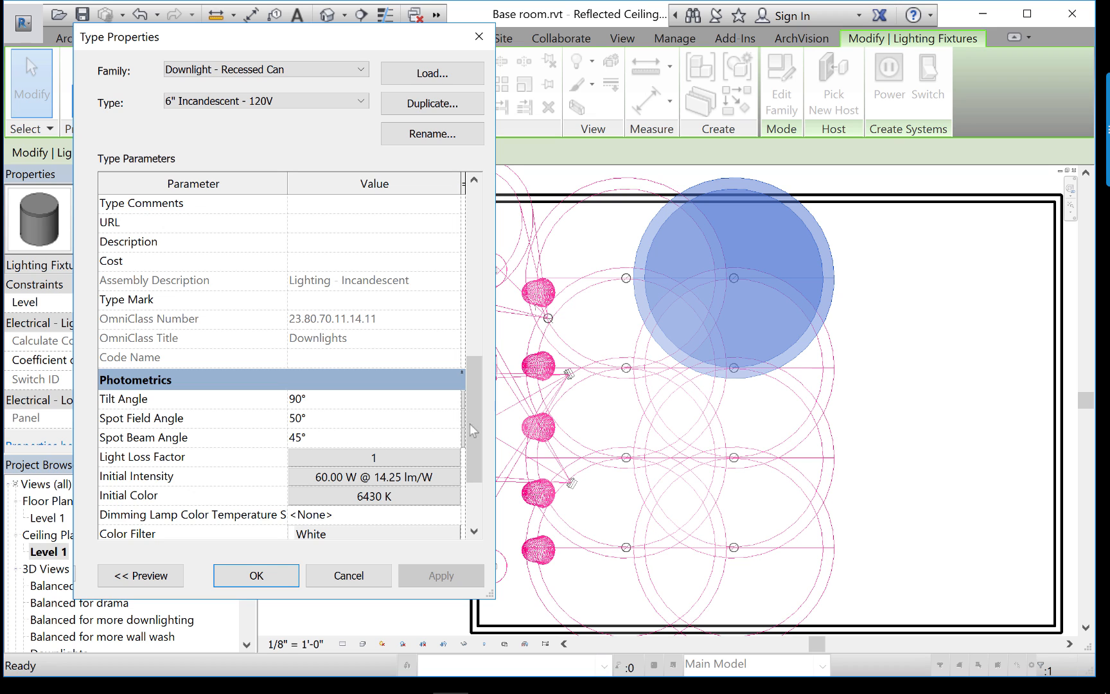
{"action": "left_click_drag", "start_coordinate": [469, 428], "coordinate": [482, 468]}
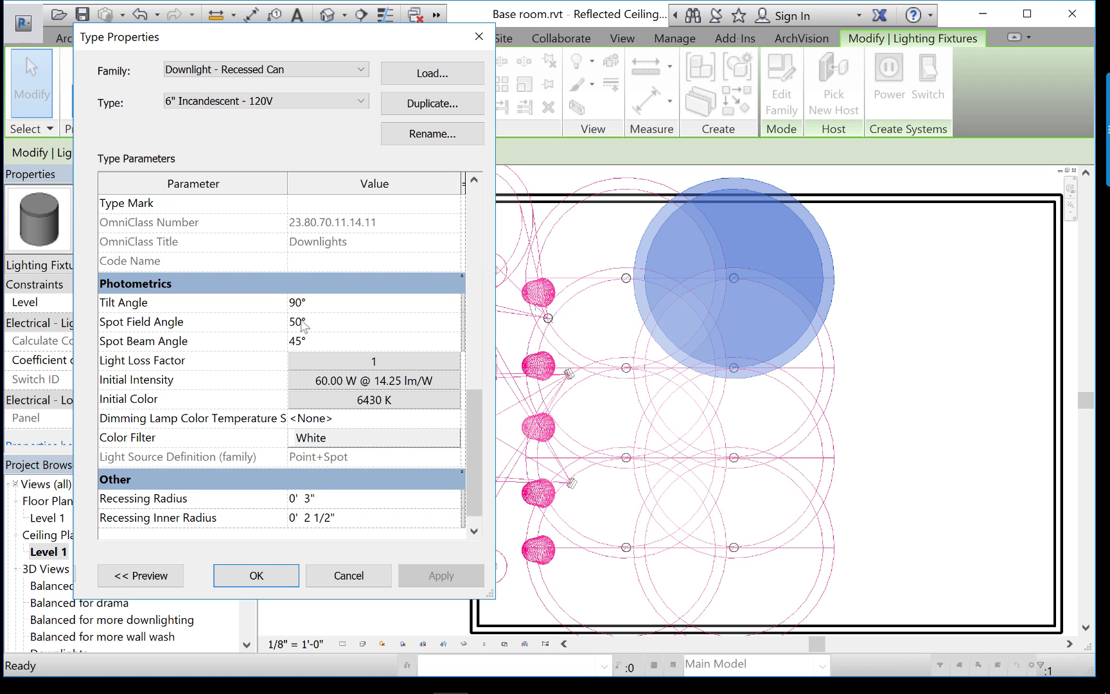
Set the downlight type's Spot Beam Angle to 25° and Spot Field Angle to 30°, and apply the change
{"action": "left_click", "coordinate": [335, 321]}
{"action": "left_click", "coordinate": [326, 344]}
{"action": "left_click_drag", "start_coordinate": [304, 341], "coordinate": [290, 340]}
{"action": "left_click", "coordinate": [325, 329]}
{"action": "left_click", "coordinate": [329, 344]}
{"action": "double_click", "coordinate": [300, 341]}
{"action": "type", "text": "25"}
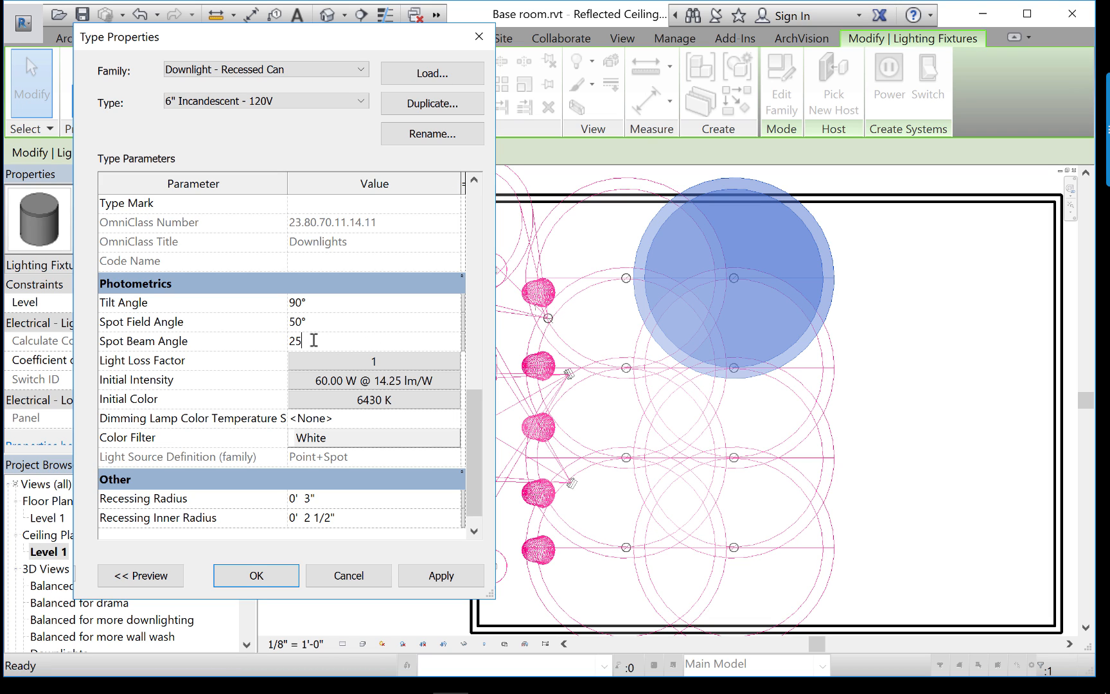
{"action": "left_click", "coordinate": [323, 328]}
{"action": "type", "text": "30"}
{"action": "left_click", "coordinate": [440, 575]}
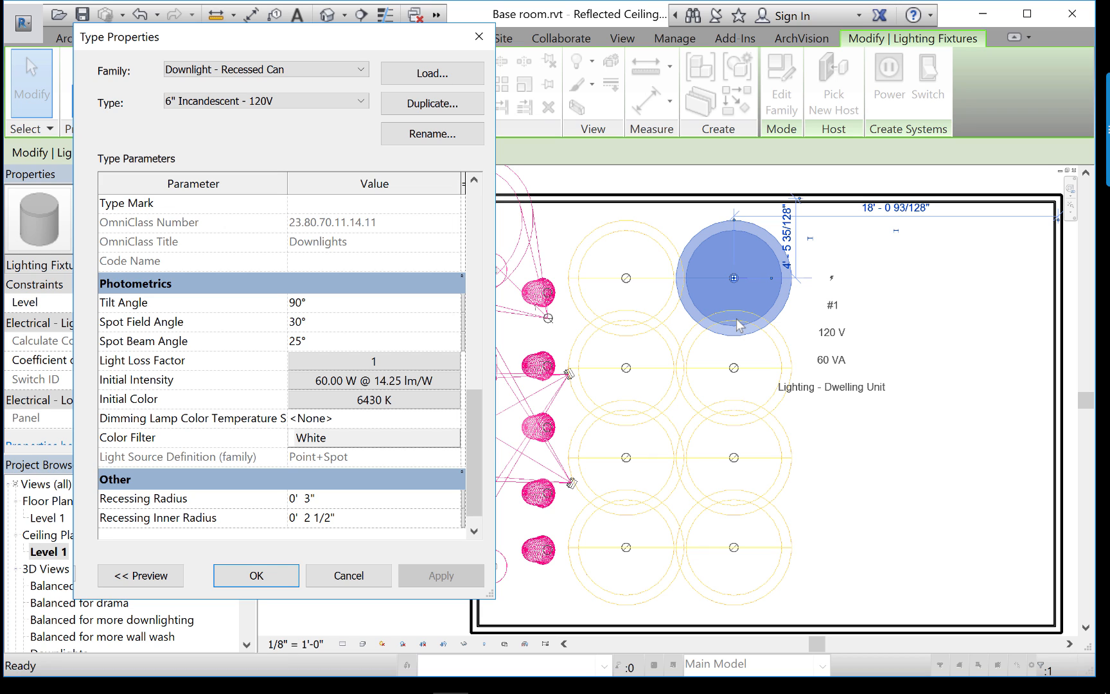
Set the downlight type's Spot Field Angle back to 50° and Spot Beam Angle back to 45°, and apply the change
{"action": "left_click", "coordinate": [308, 322]}
{"action": "type", "text": "50"}
{"action": "key", "text": "Return"}
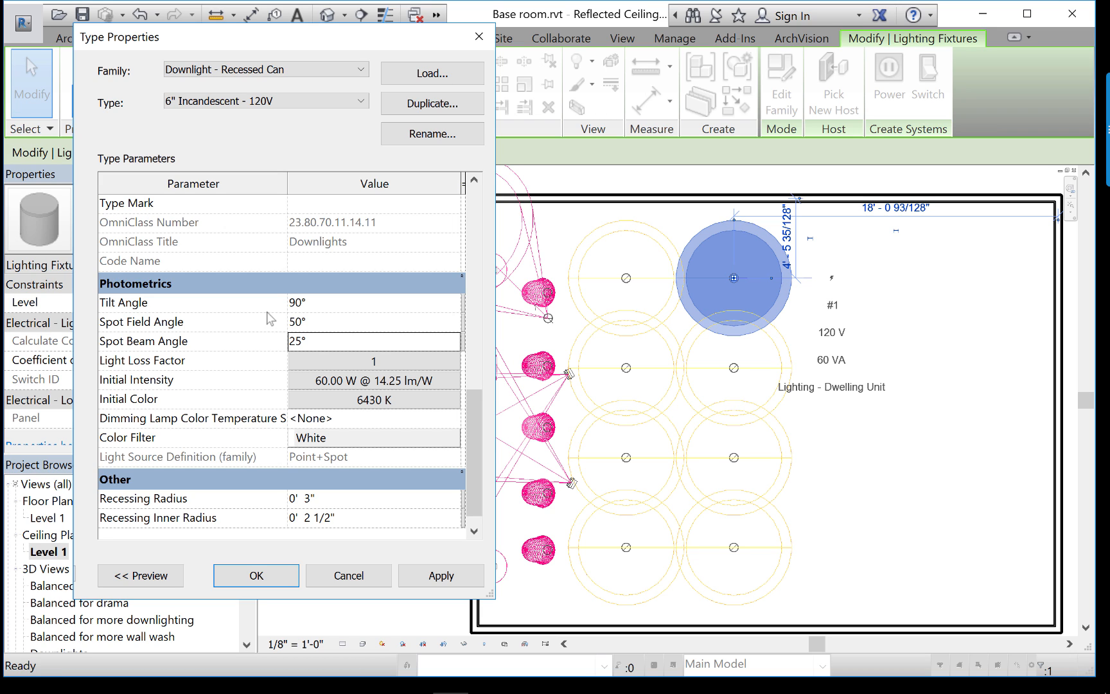
{"action": "left_click", "coordinate": [286, 339]}
{"action": "type", "text": "45"}
{"action": "left_click", "coordinate": [449, 567]}
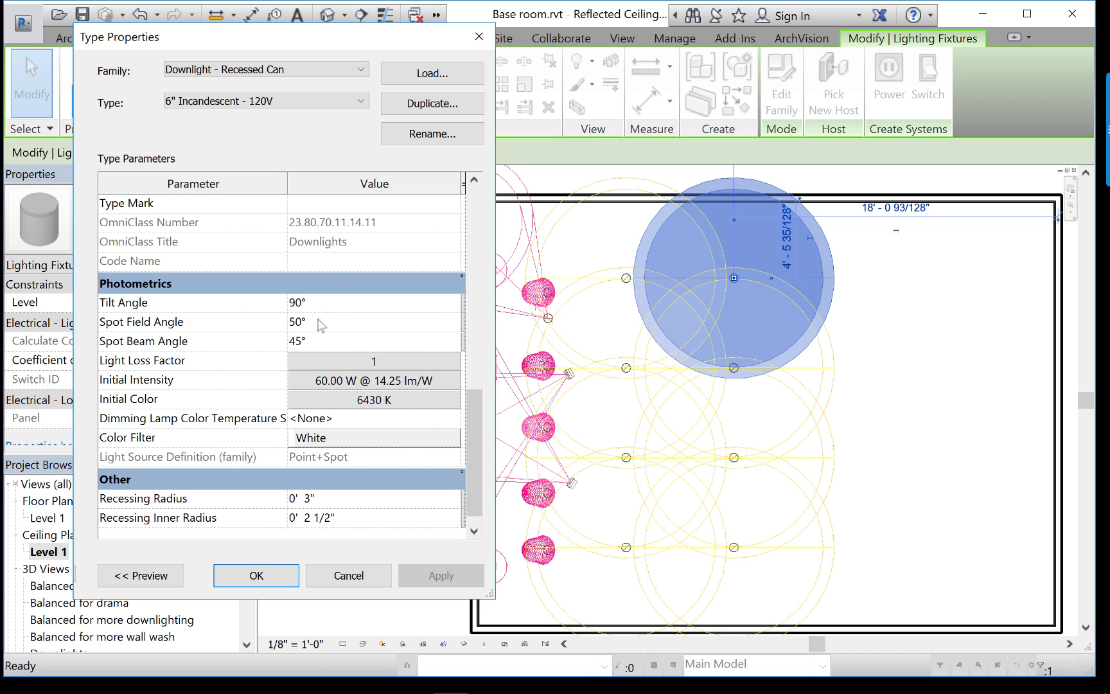
Set the downlight type's Initial Color preset to Fluorescent (Warm White)
{"action": "left_click", "coordinate": [303, 306]}
{"action": "double_click", "coordinate": [299, 302]}
{"action": "left_click", "coordinate": [339, 400]}
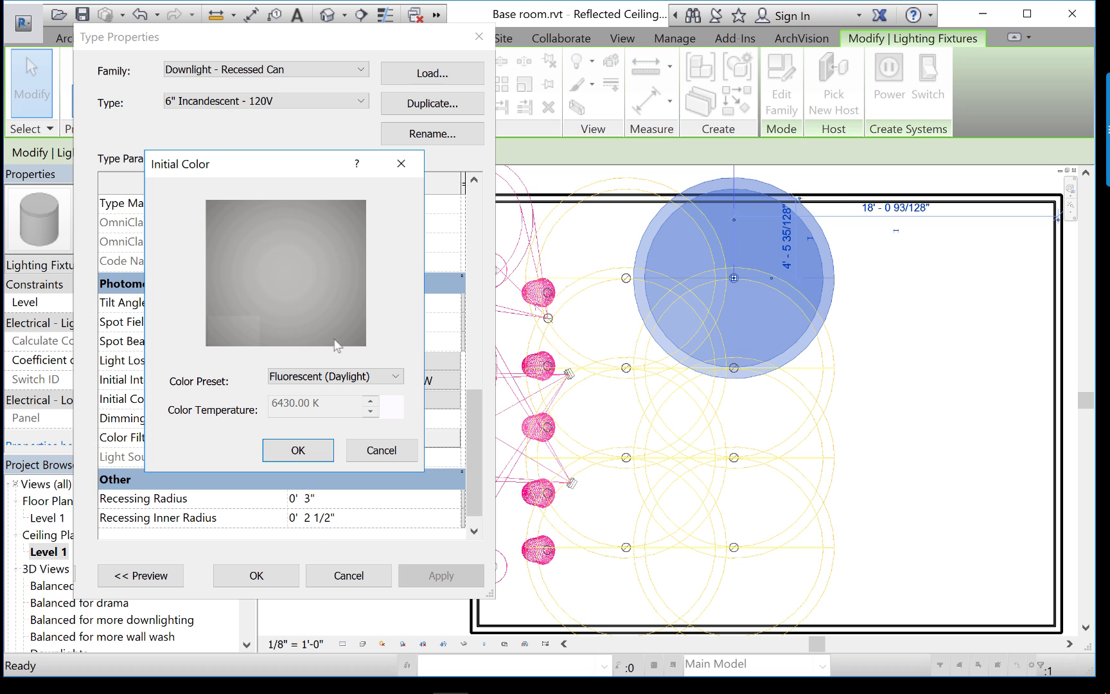
{"action": "left_click", "coordinate": [348, 379]}
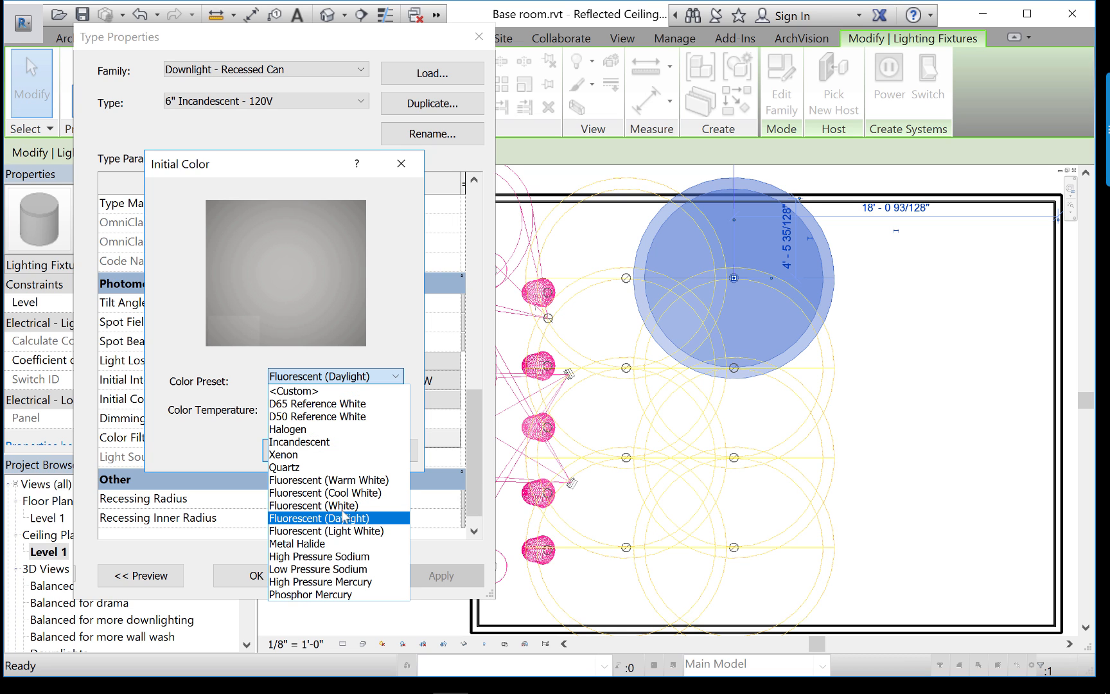
{"action": "left_click", "coordinate": [338, 481]}
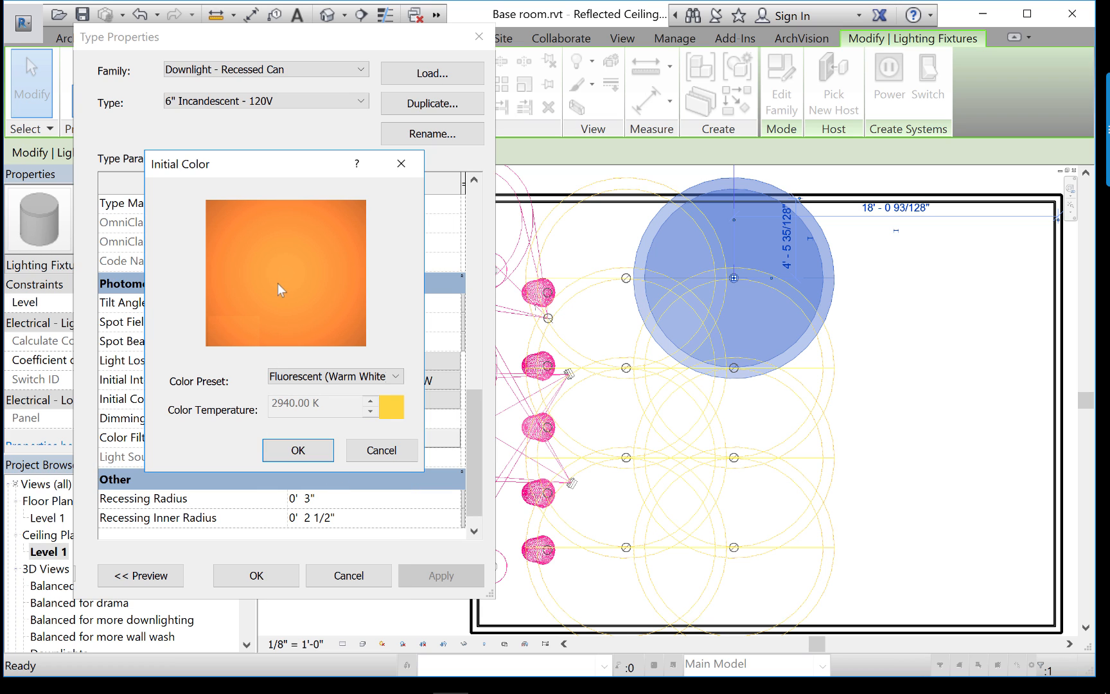
Set the Initial Color preset back to Fluorescent (Daylight) and accept the color settings
{"action": "left_click", "coordinate": [369, 378]}
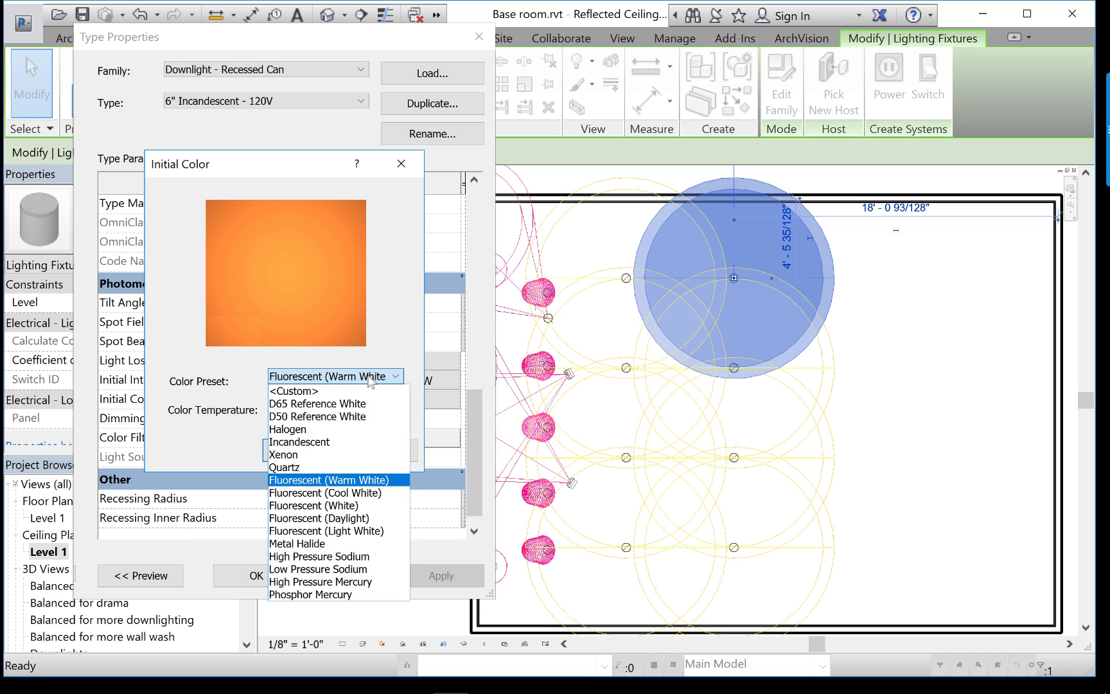
{"action": "left_click", "coordinate": [346, 519]}
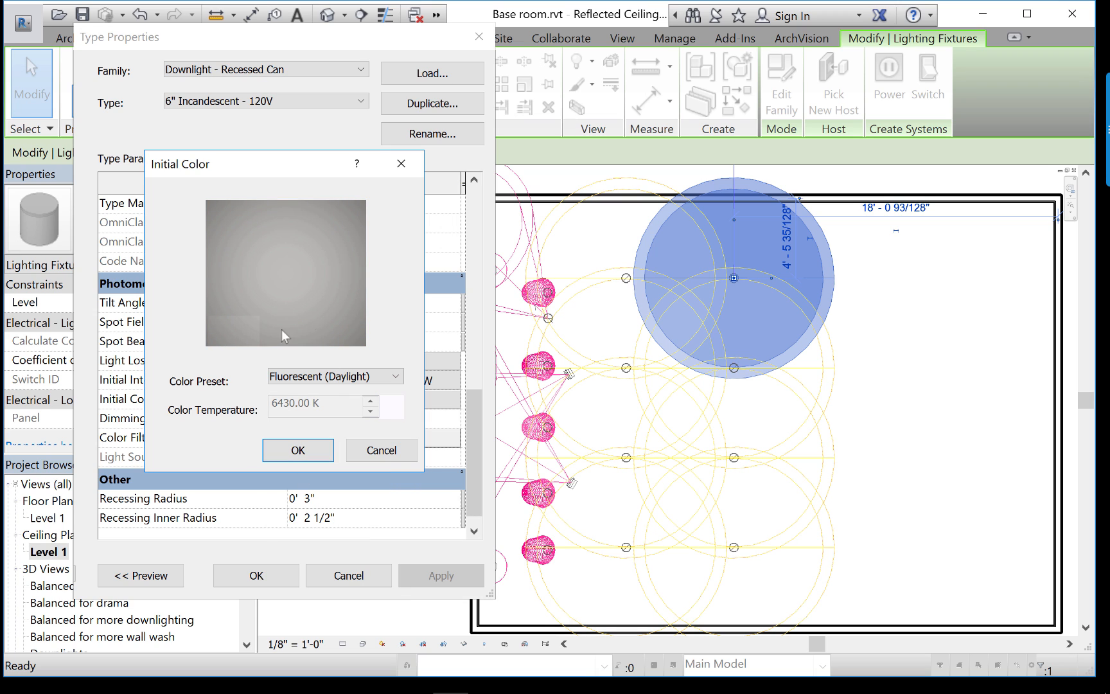
{"action": "left_click", "coordinate": [299, 450]}
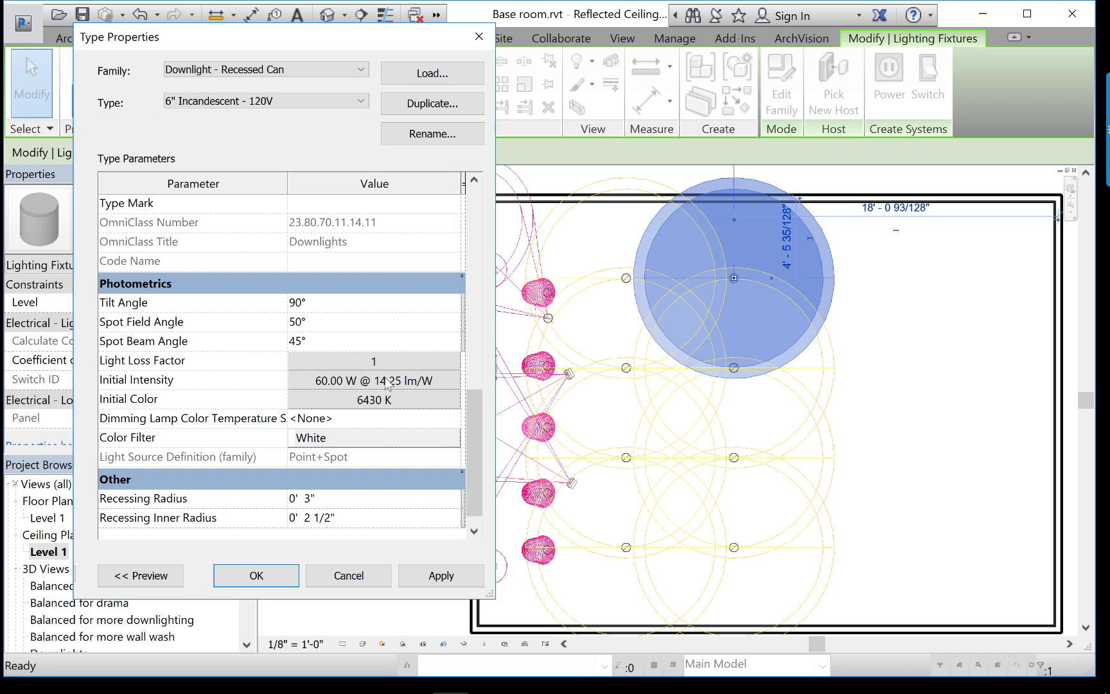
Define the downlight type's Initial Intensity by a Luminous Flux of 1100 lm, apply it and close the type properties
{"action": "left_click", "coordinate": [347, 383]}
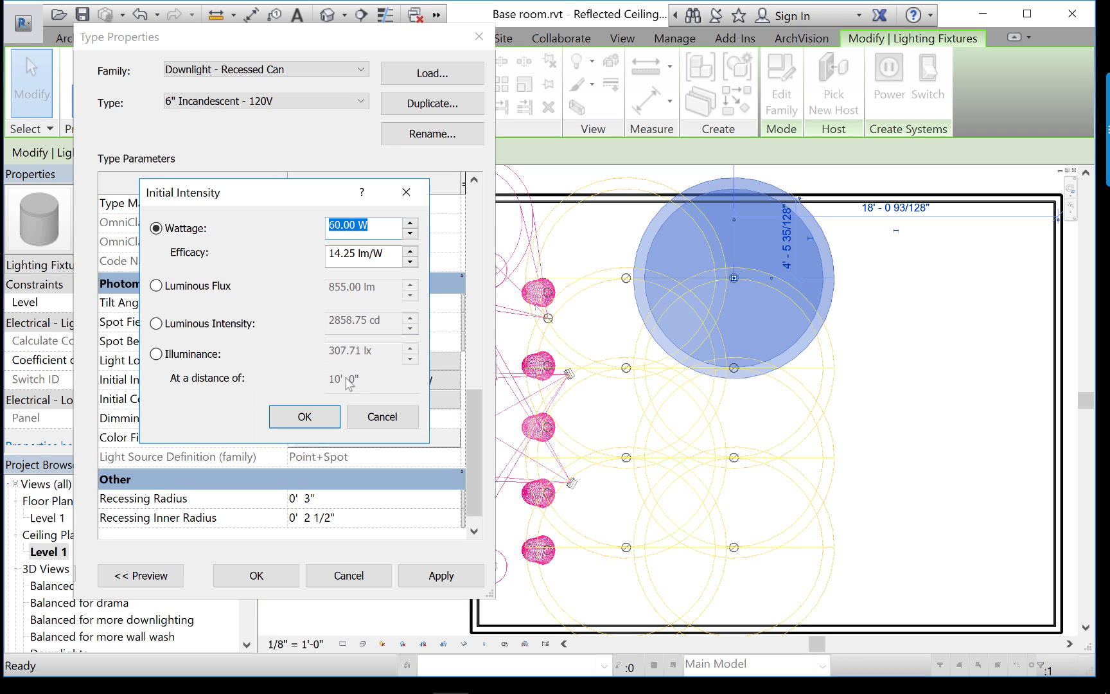
{"action": "left_click", "coordinate": [156, 285]}
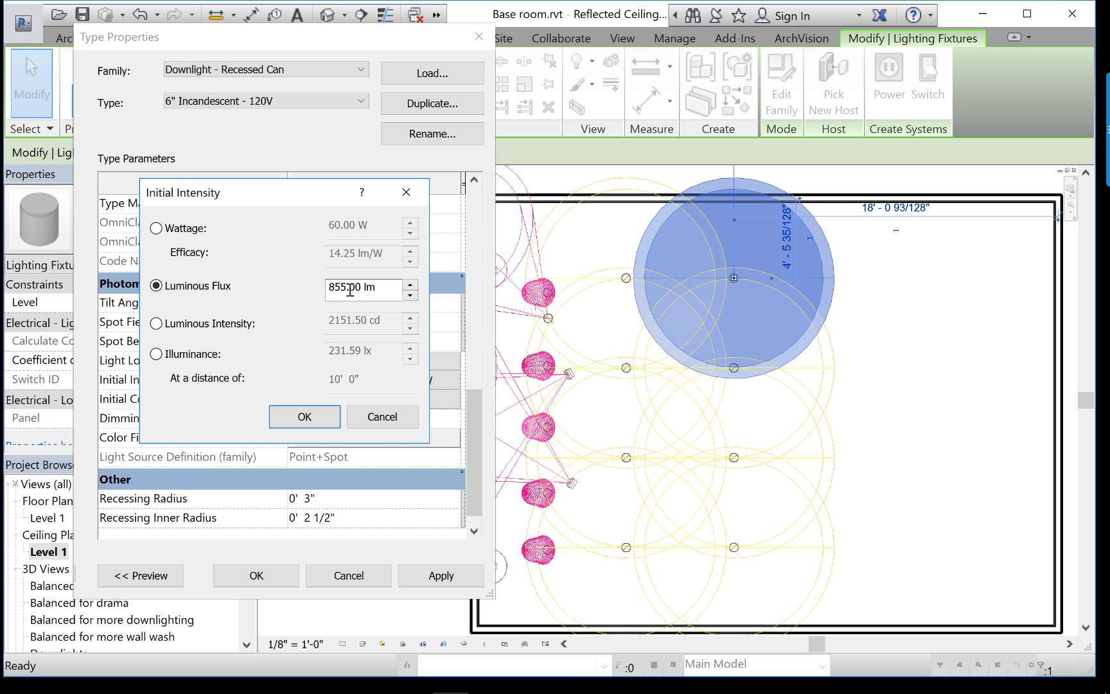
{"action": "left_click_drag", "start_coordinate": [350, 289], "coordinate": [326, 286]}
{"action": "type", "text": "11"}
{"action": "key", "text": "BackSpace"}
{"action": "key", "text": "BackSpace"}
{"action": "type", "text": "00"}
{"action": "left_click", "coordinate": [327, 419]}
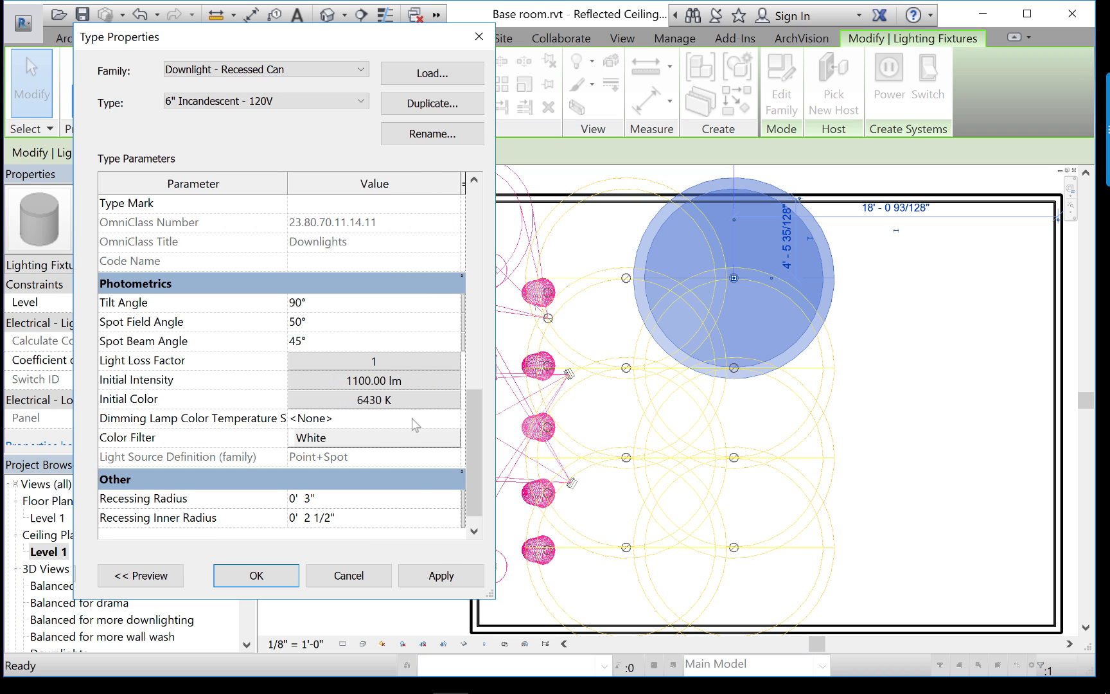
{"action": "scroll", "coordinate": [433, 542], "scroll_direction": "down", "scroll_amount": 1}
{"action": "left_click", "coordinate": [441, 577]}
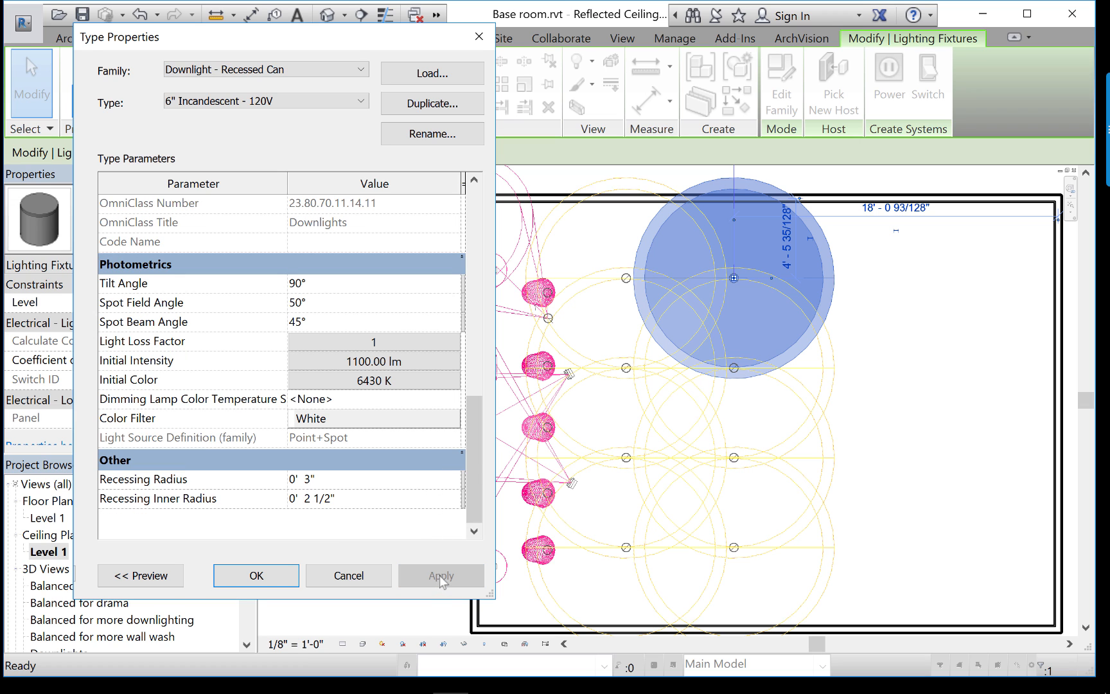
{"action": "left_click", "coordinate": [478, 36]}
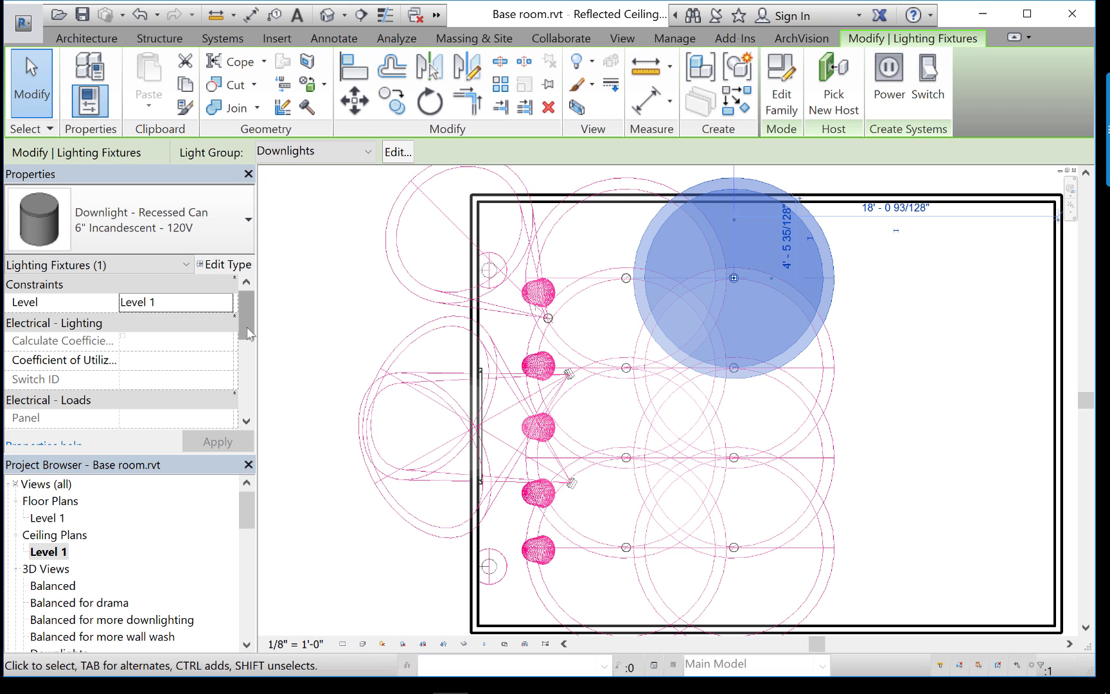
Open the Downlights 3D view and bring up its rendering settings
{"action": "left_click_drag", "start_coordinate": [246, 506], "coordinate": [247, 519]}
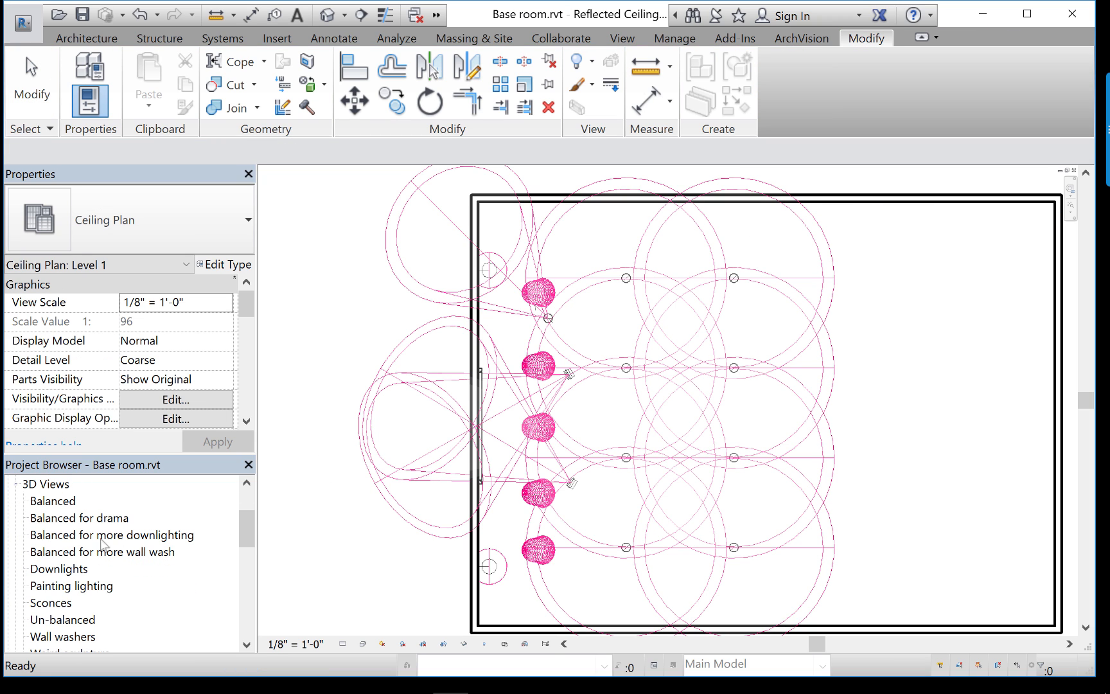
{"action": "double_click", "coordinate": [60, 568]}
{"action": "left_click", "coordinate": [289, 506]}
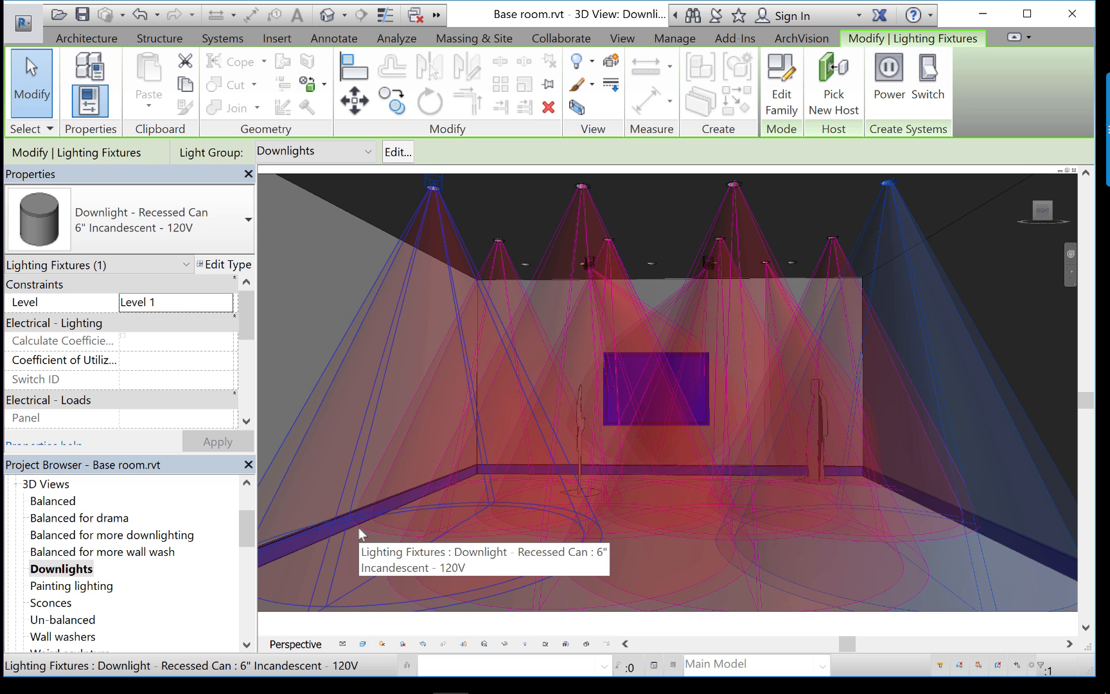
{"action": "left_click", "coordinate": [422, 644]}
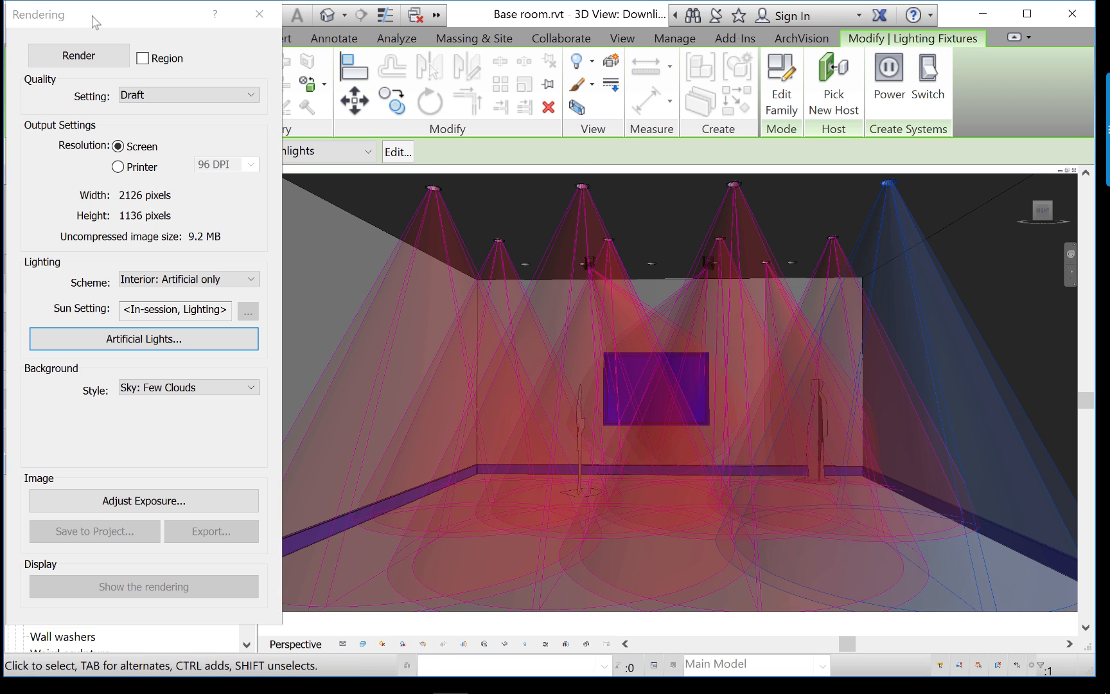
{"action": "left_click_drag", "start_coordinate": [93, 22], "coordinate": [108, 27]}
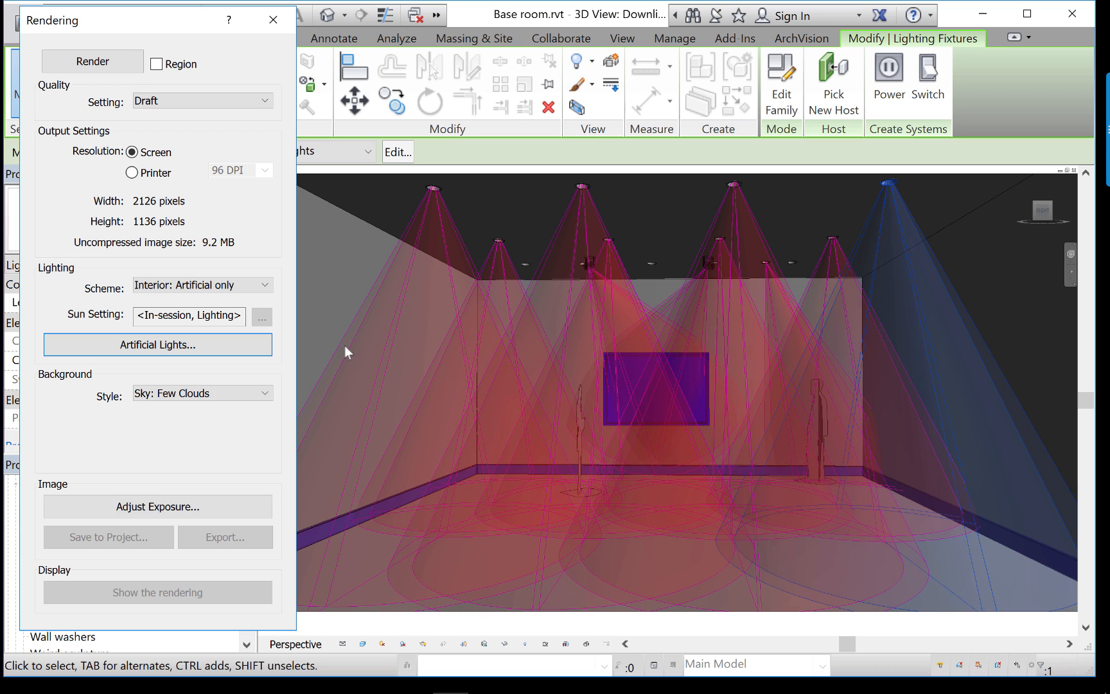
Restrict the rendering to a tall, narrow region around the standing woman, from ceiling to floor, about 445 by 987 pixels
{"action": "left_click", "coordinate": [157, 64]}
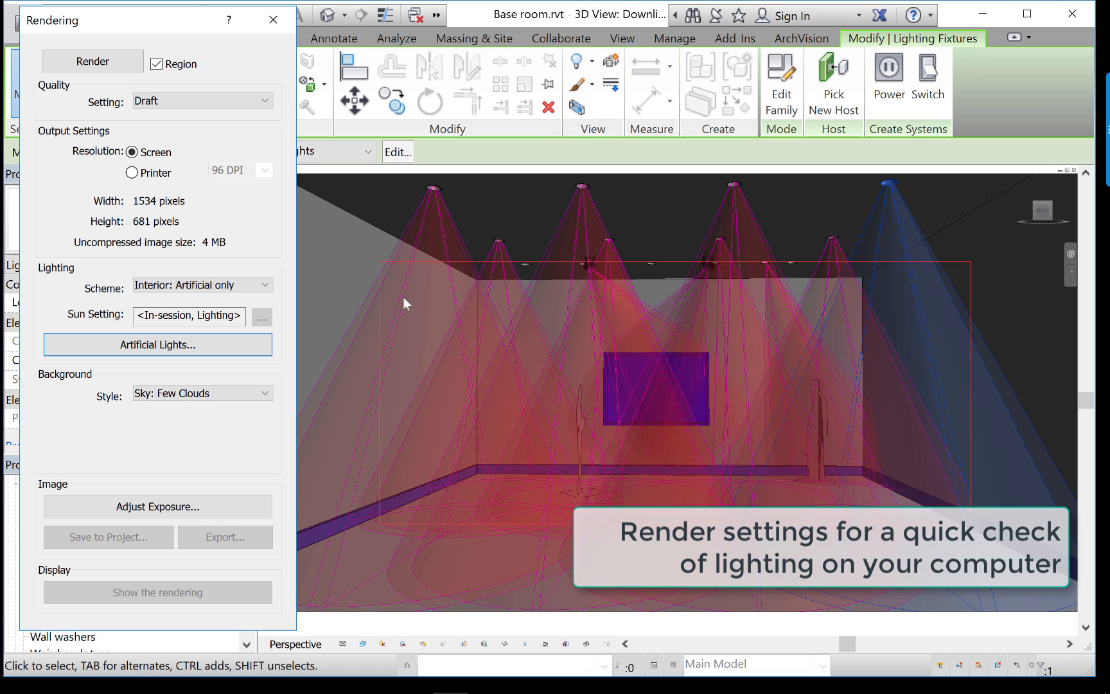
{"action": "left_click", "coordinate": [380, 263]}
{"action": "left_click_drag", "start_coordinate": [379, 261], "coordinate": [506, 176]}
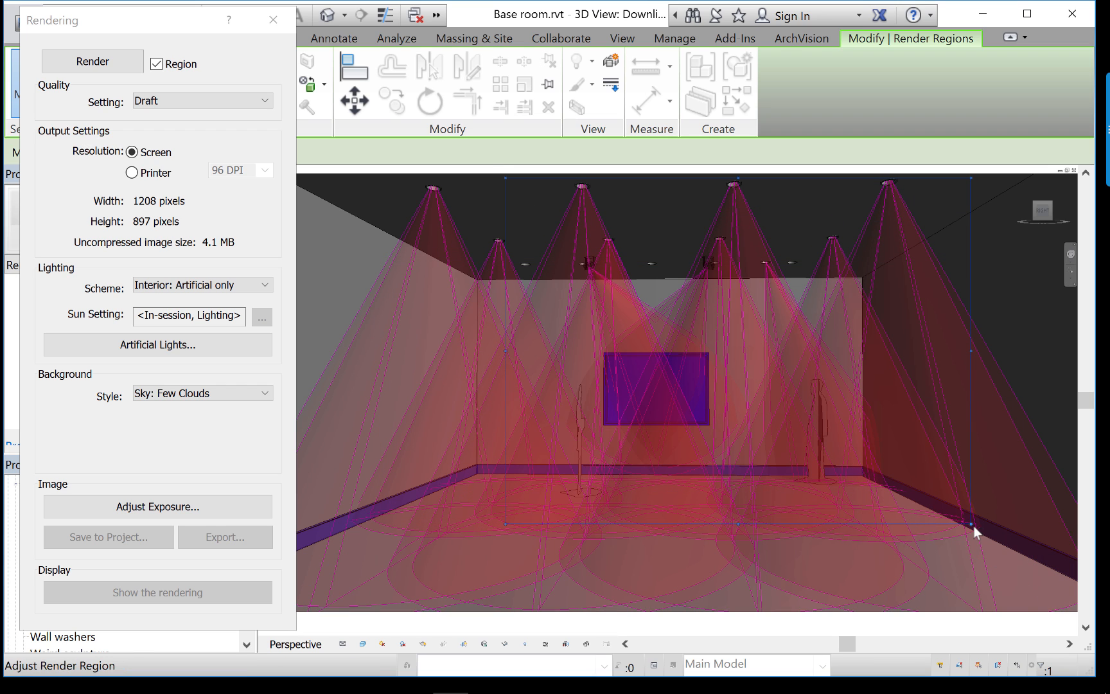
{"action": "left_click_drag", "start_coordinate": [972, 523], "coordinate": [677, 558]}
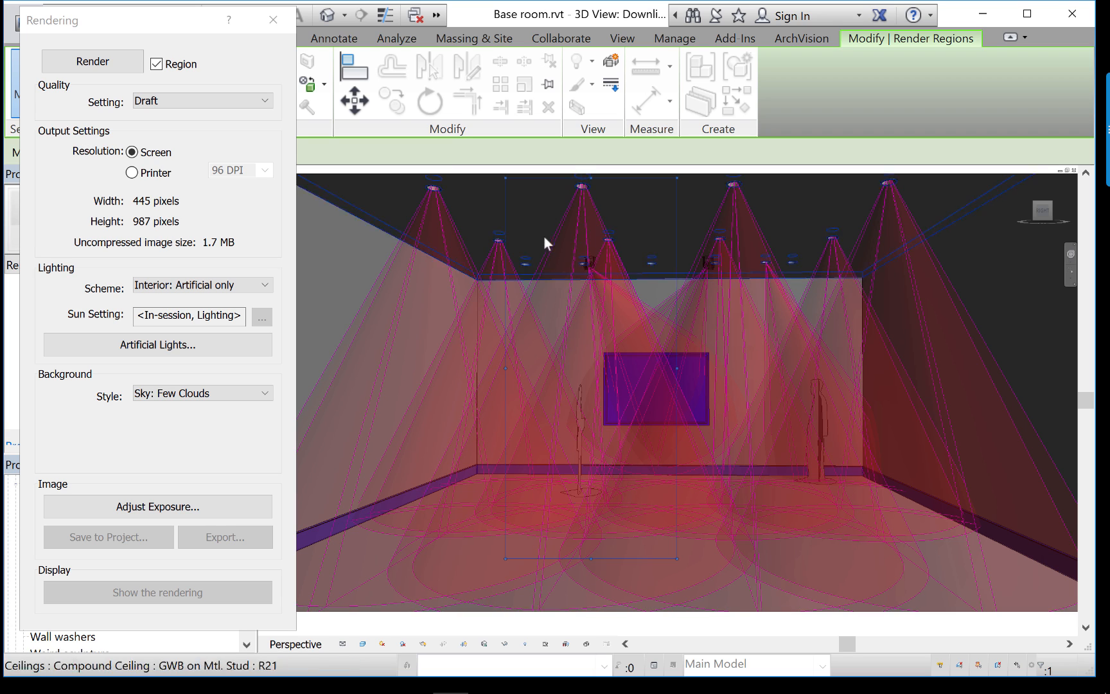
Check the rendering's lighting scheme, keeping Interior: Artificial only, and review which artificial light groups are switched on
{"action": "left_click", "coordinate": [203, 286]}
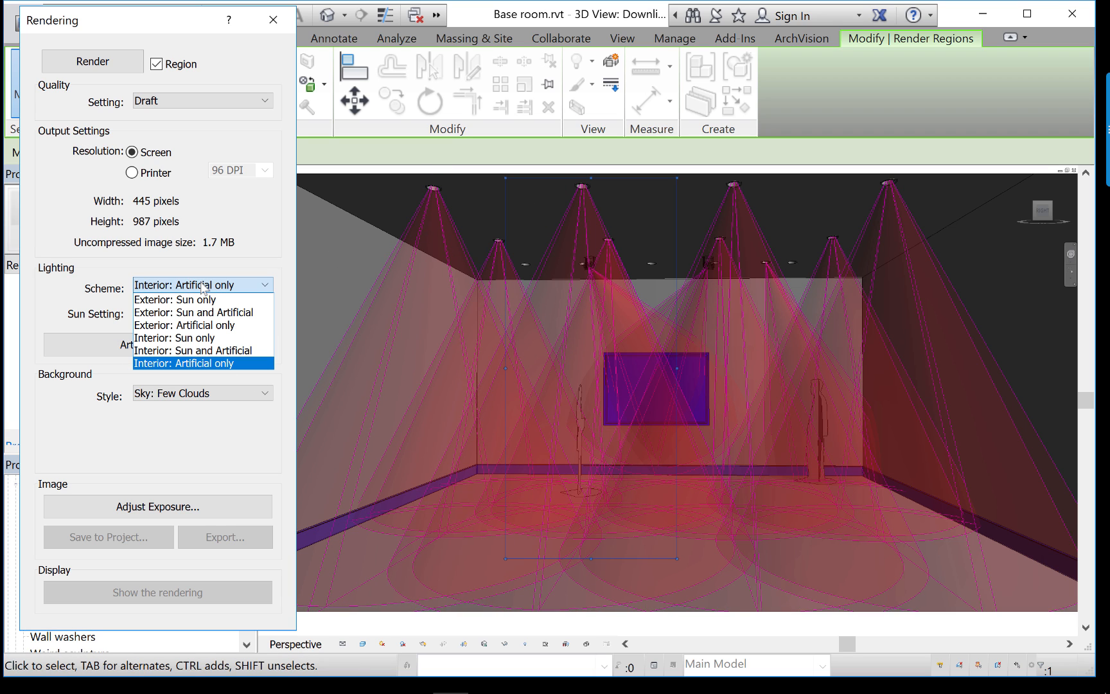
{"action": "left_click", "coordinate": [208, 365]}
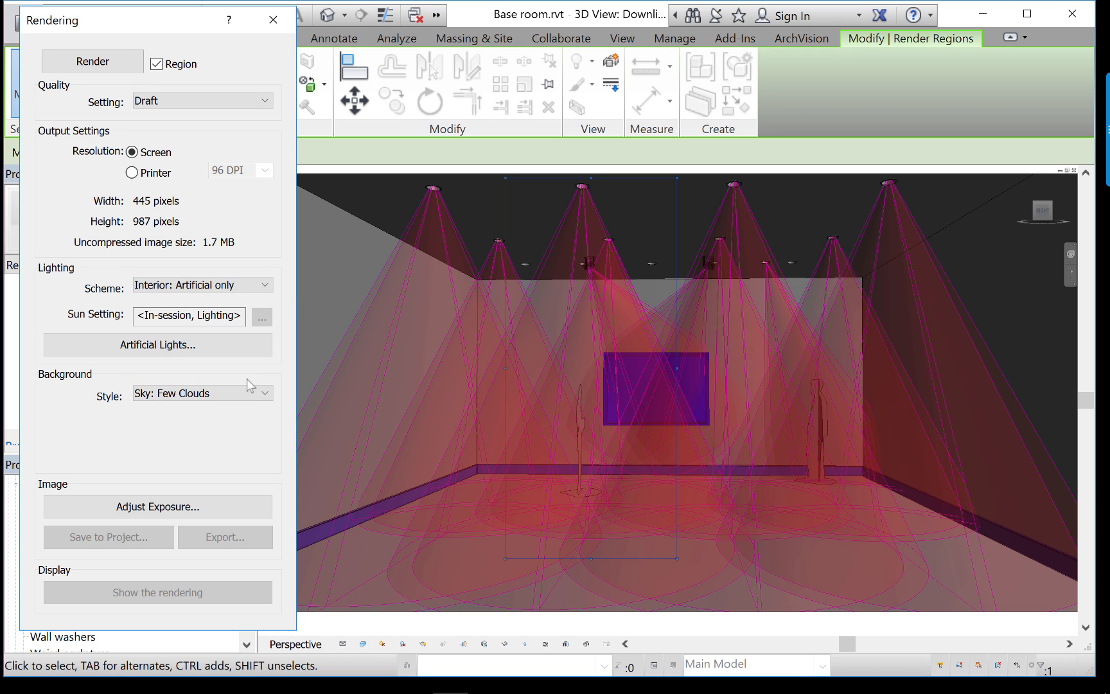
{"action": "left_click", "coordinate": [207, 347]}
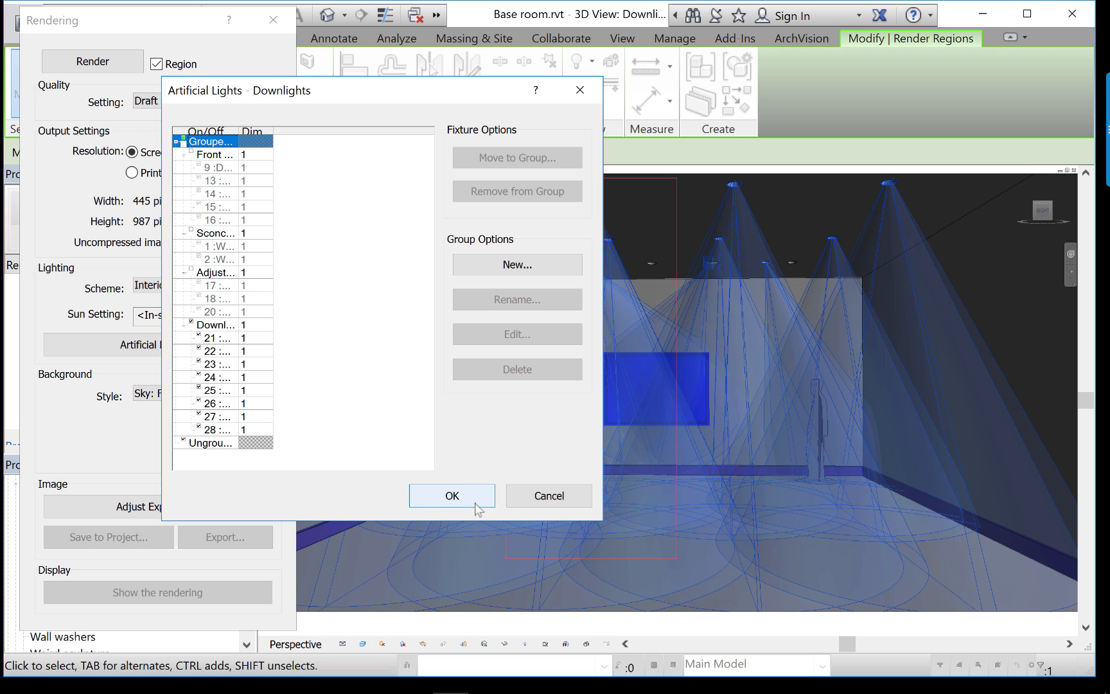
{"action": "left_click", "coordinate": [540, 501]}
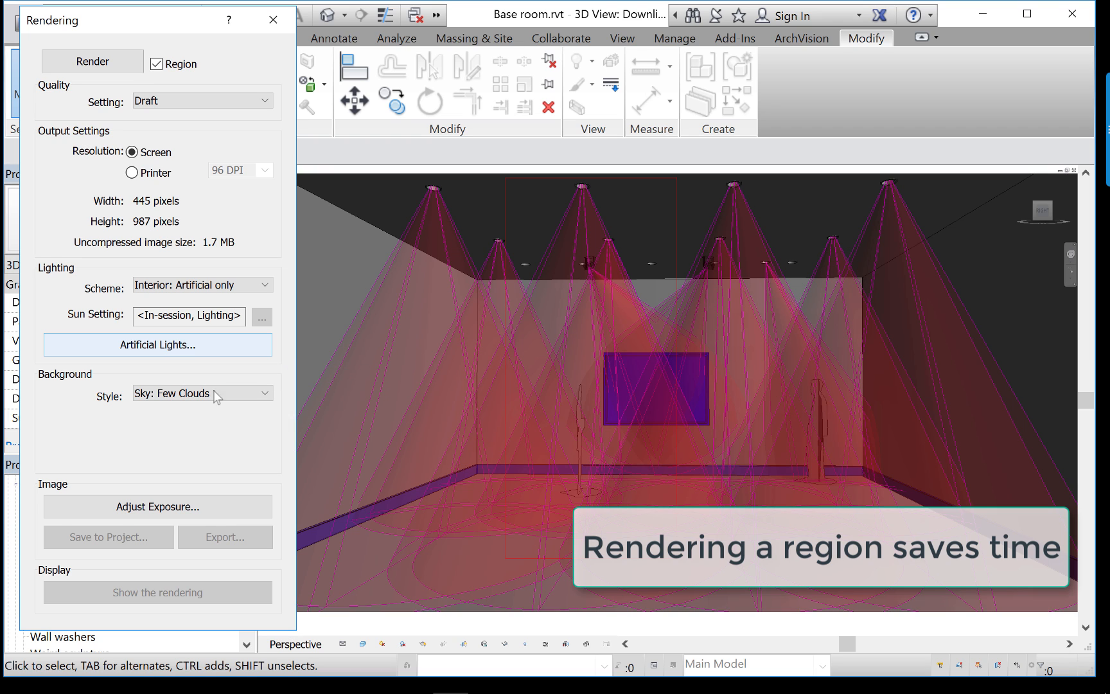
Render the region in Draft quality and stop the rendering before it completes
{"action": "left_click", "coordinate": [81, 65]}
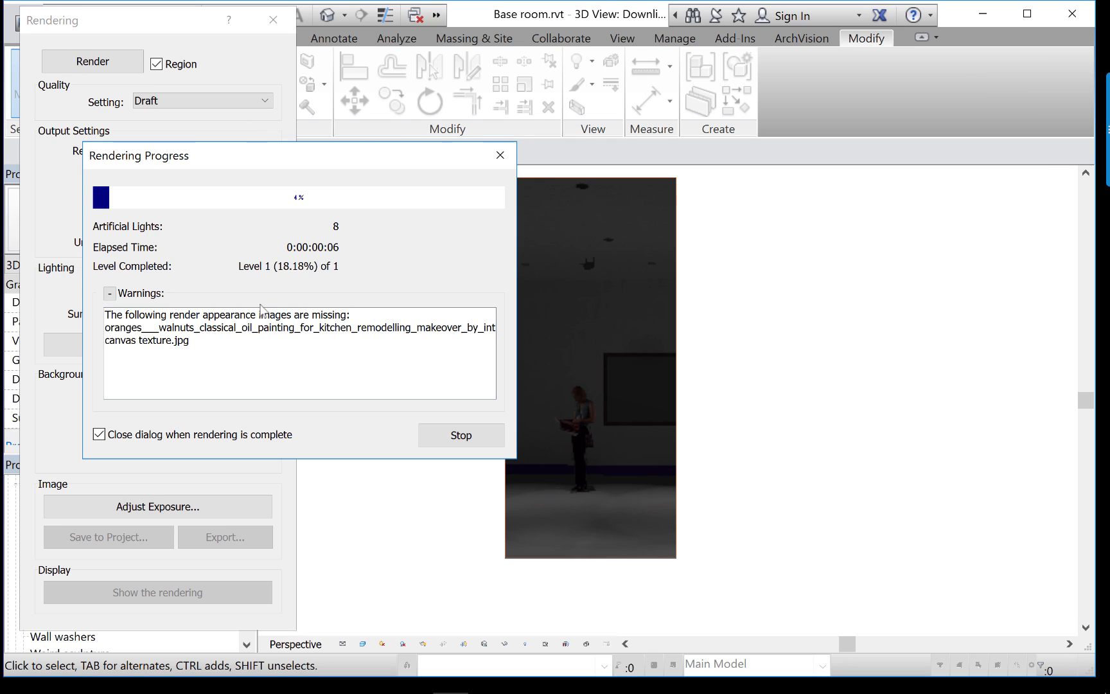
{"action": "left_click_drag", "start_coordinate": [251, 160], "coordinate": [186, 123]}
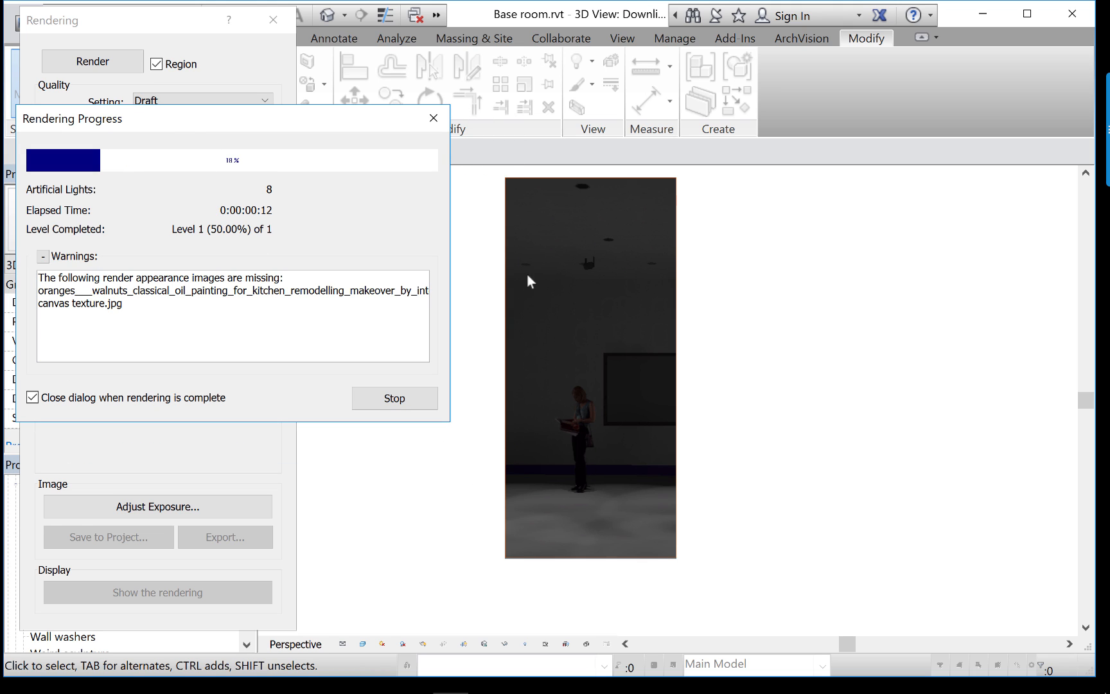
{"action": "left_click", "coordinate": [402, 400]}
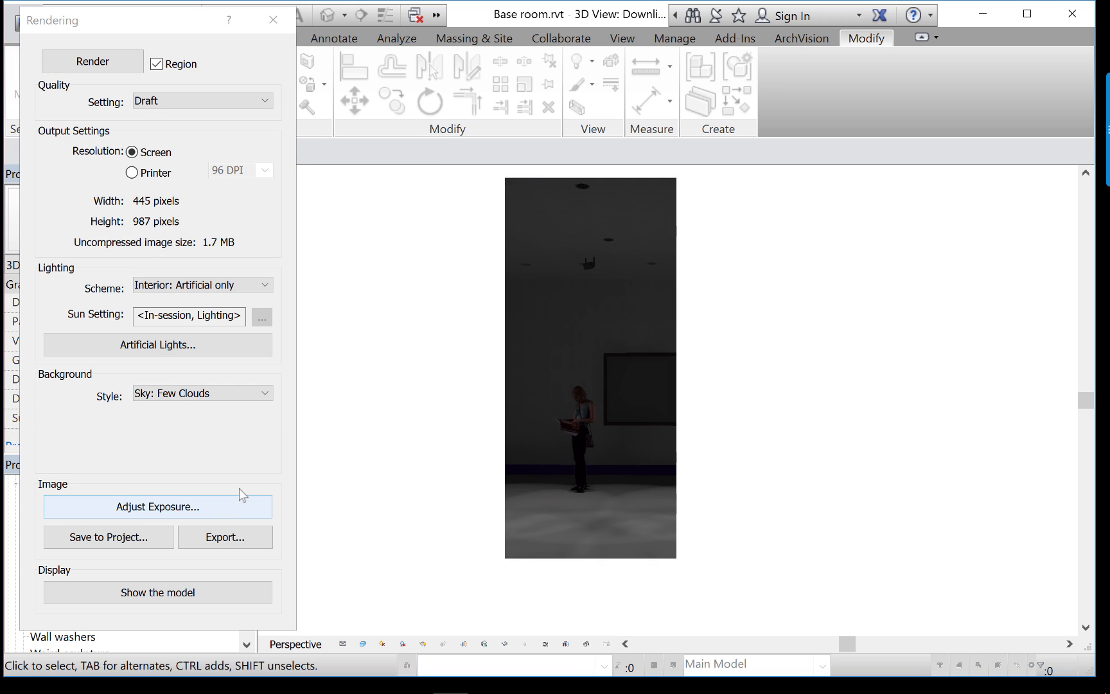
Brighten the rendered region by lowering its Exposure Value, and apply the exposure change
{"action": "scroll", "coordinate": [453, 376], "scroll_direction": "down", "scroll_amount": 1}
{"action": "middle_click_drag", "start_coordinate": [453, 376], "coordinate": [771, 391]}
{"action": "scroll", "coordinate": [776, 396], "scroll_direction": "up", "scroll_amount": 2}
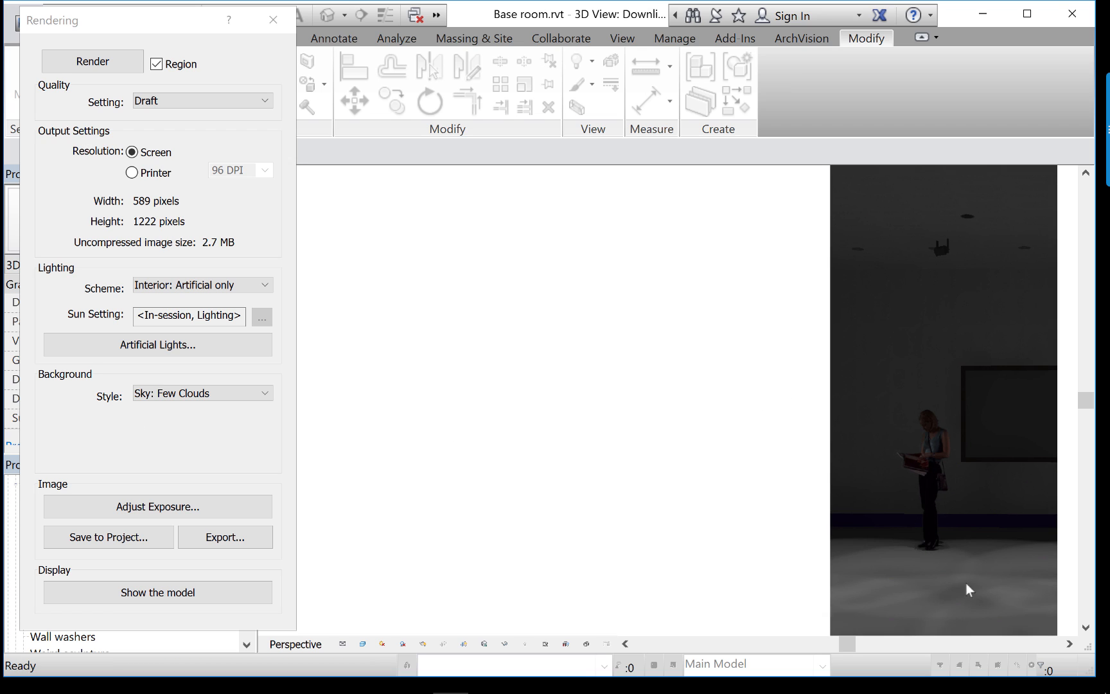
{"action": "left_click", "coordinate": [177, 509]}
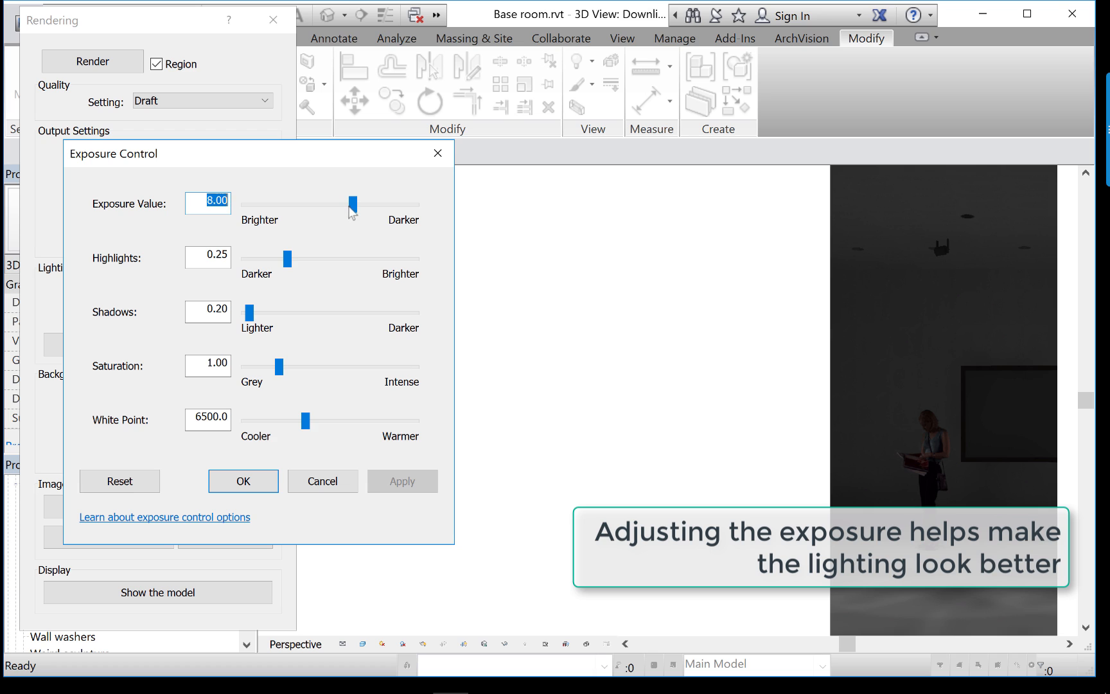
{"action": "left_click_drag", "start_coordinate": [350, 209], "coordinate": [328, 208]}
{"action": "left_click", "coordinate": [394, 478]}
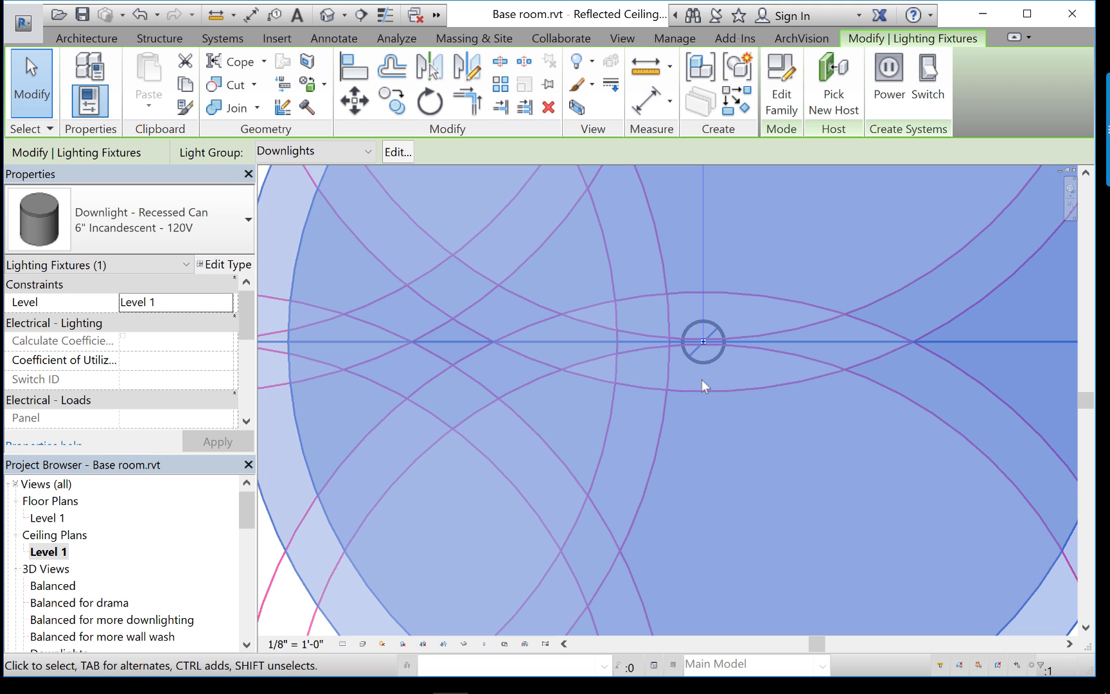
Open the family of the selected 6" recessed can downlight for editing
{"action": "scroll", "coordinate": [740, 426], "scroll_direction": "down", "scroll_amount": 3}
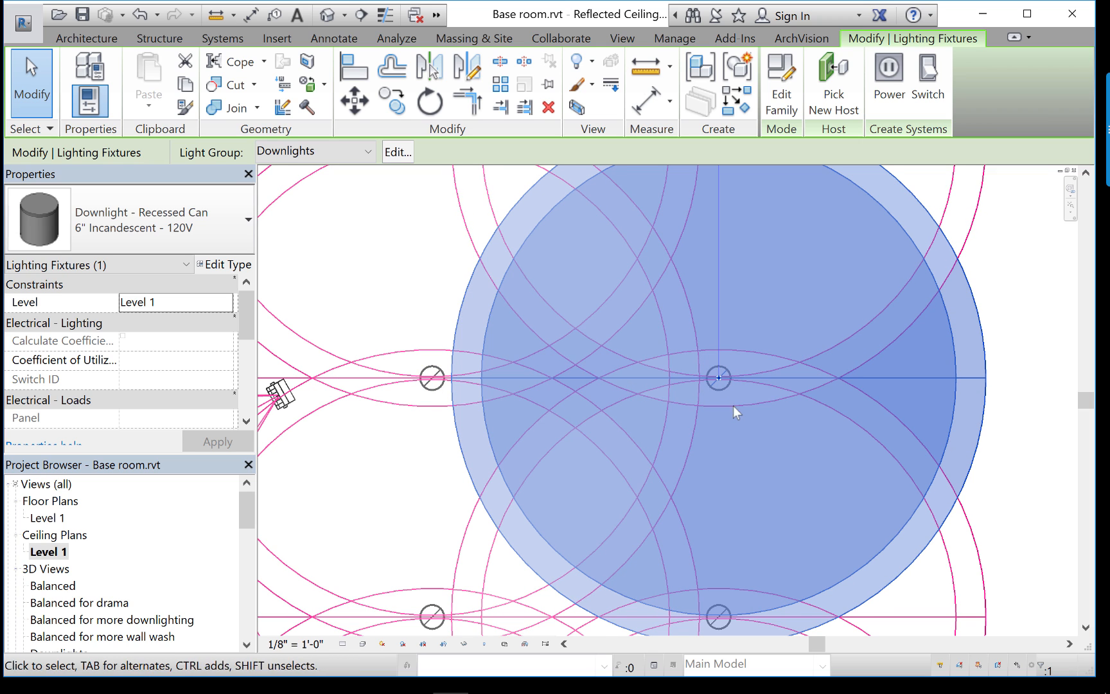
{"action": "scroll", "coordinate": [721, 384], "scroll_direction": "up", "scroll_amount": 2}
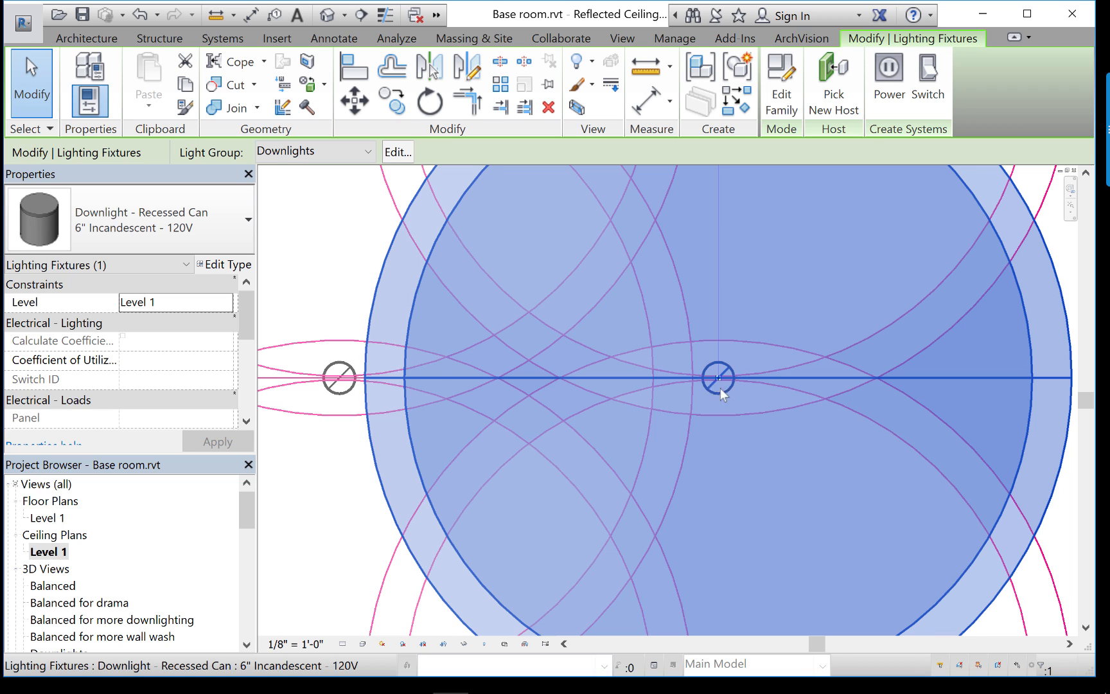
{"action": "double_click", "coordinate": [713, 390]}
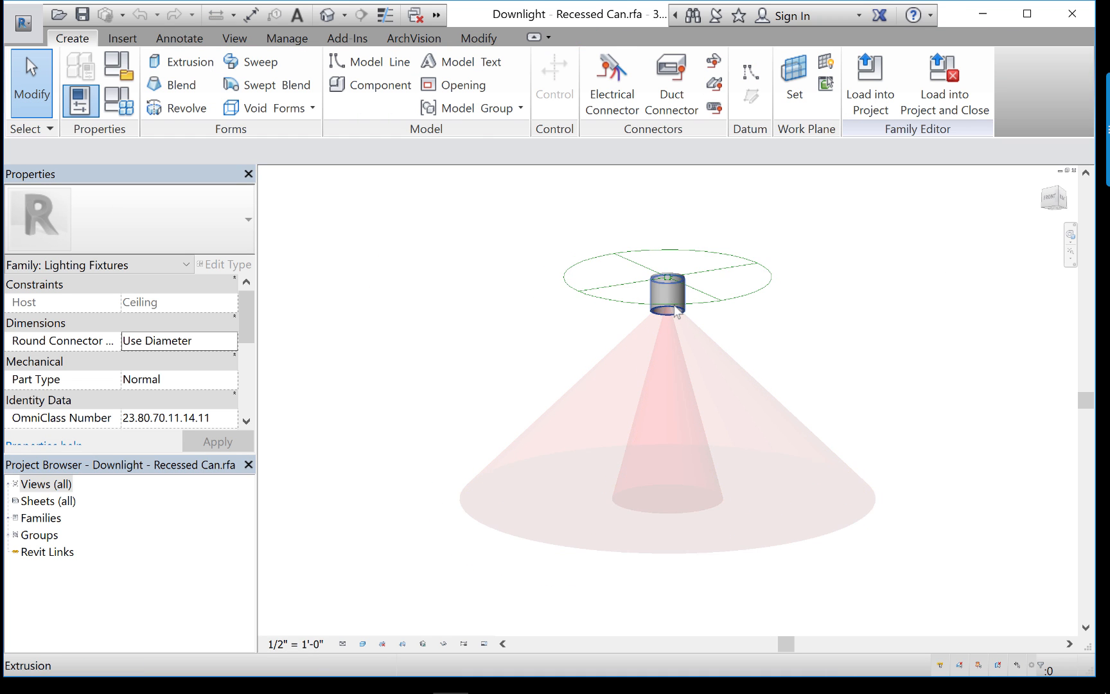
Examine where the light source's beam originates inside the can and how its cone meets the fixture's lower rim
{"action": "scroll", "coordinate": [676, 311], "scroll_direction": "up", "scroll_amount": 1}
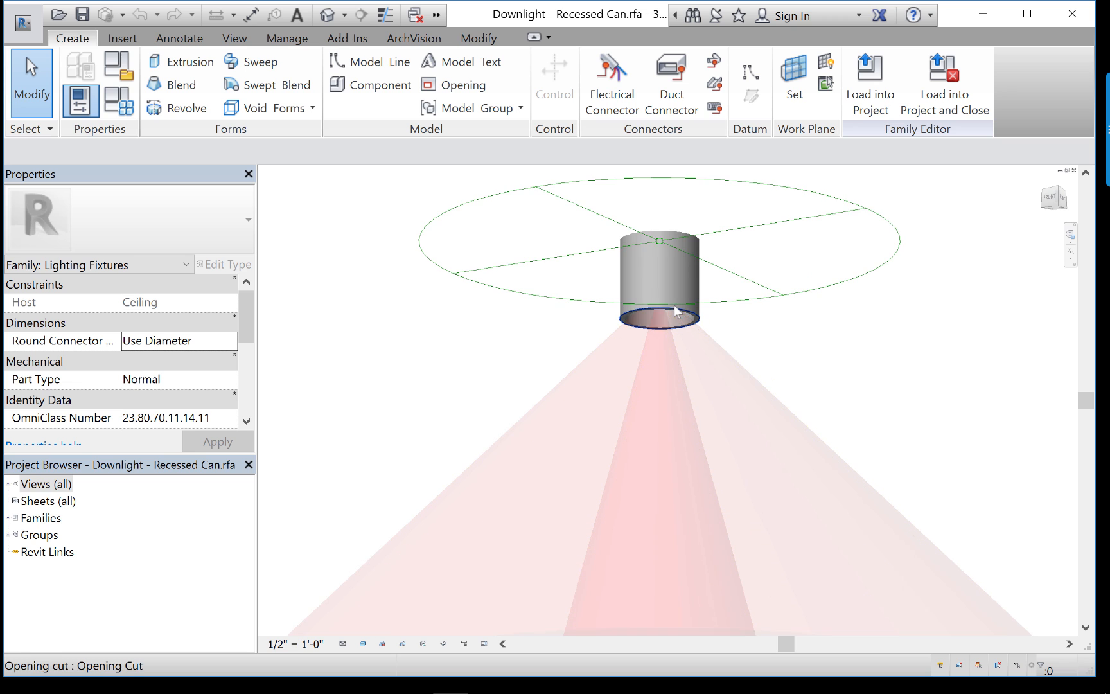
{"action": "scroll", "coordinate": [681, 316], "scroll_direction": "up", "scroll_amount": 3}
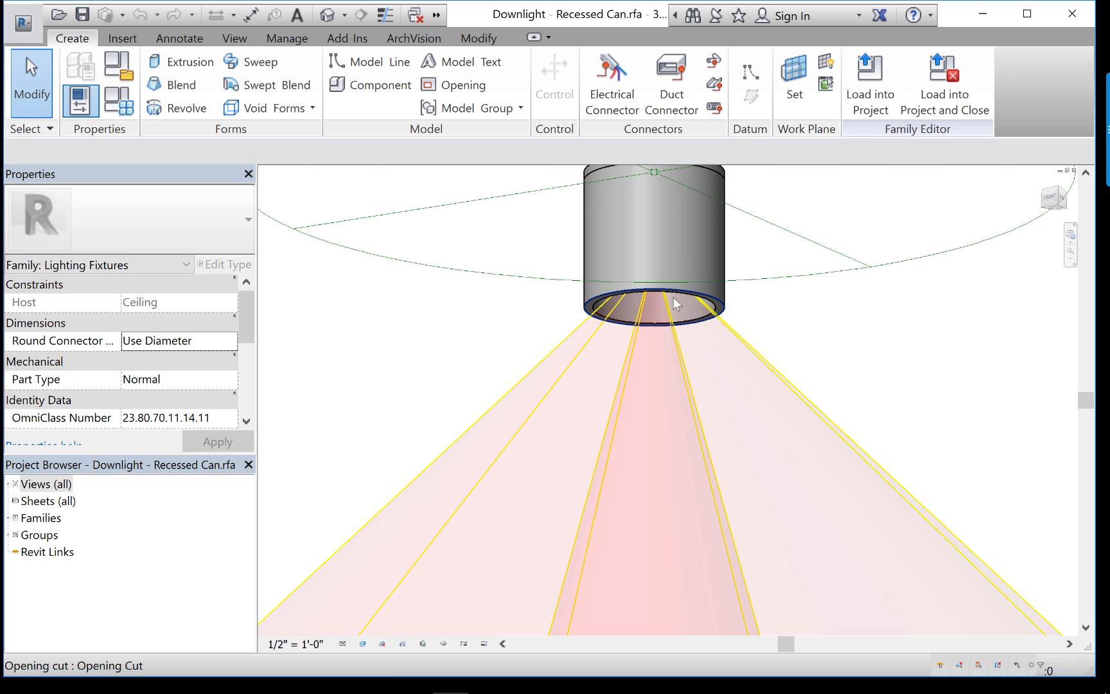
{"action": "left_click", "coordinate": [770, 373]}
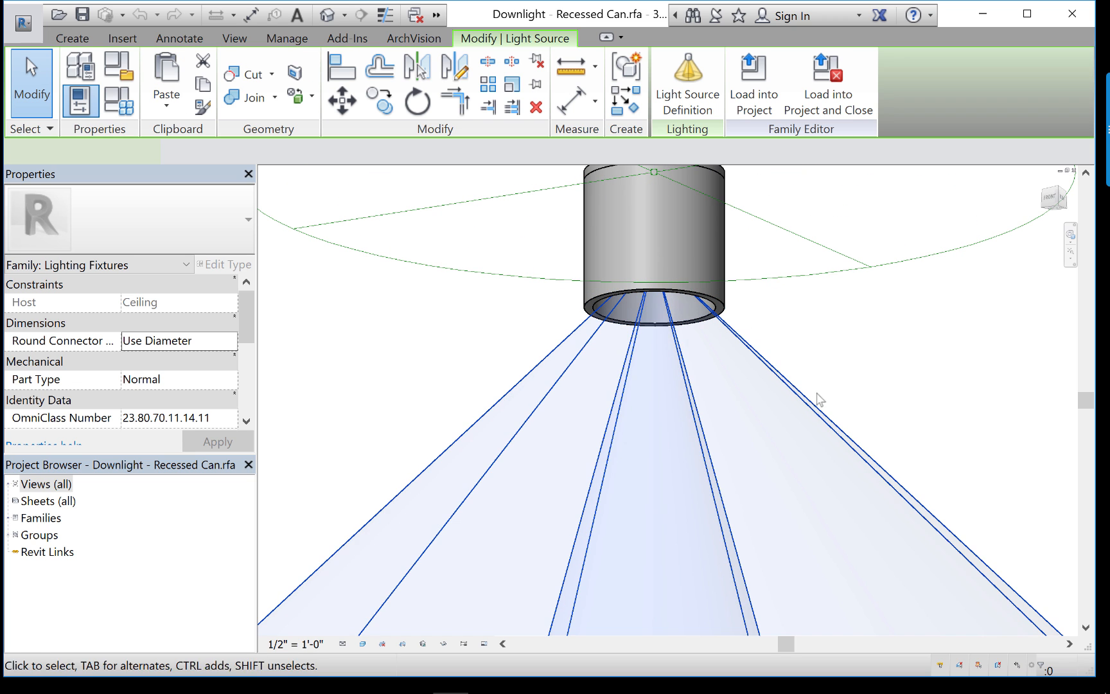
{"action": "left_click", "coordinate": [427, 416]}
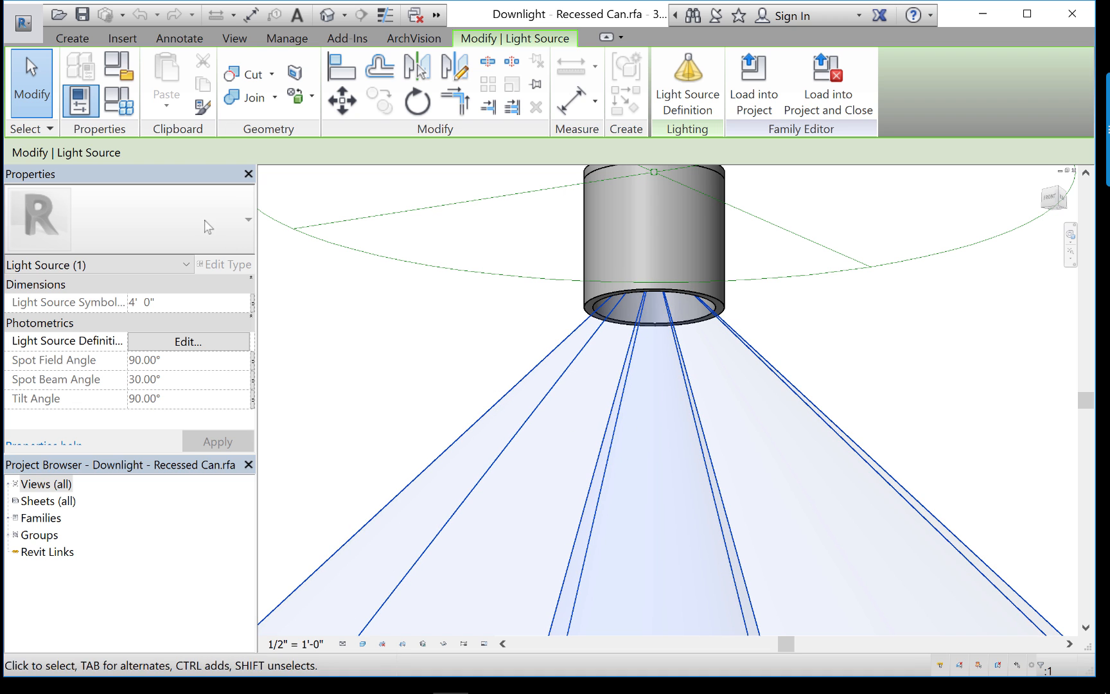
{"action": "left_click", "coordinate": [486, 379]}
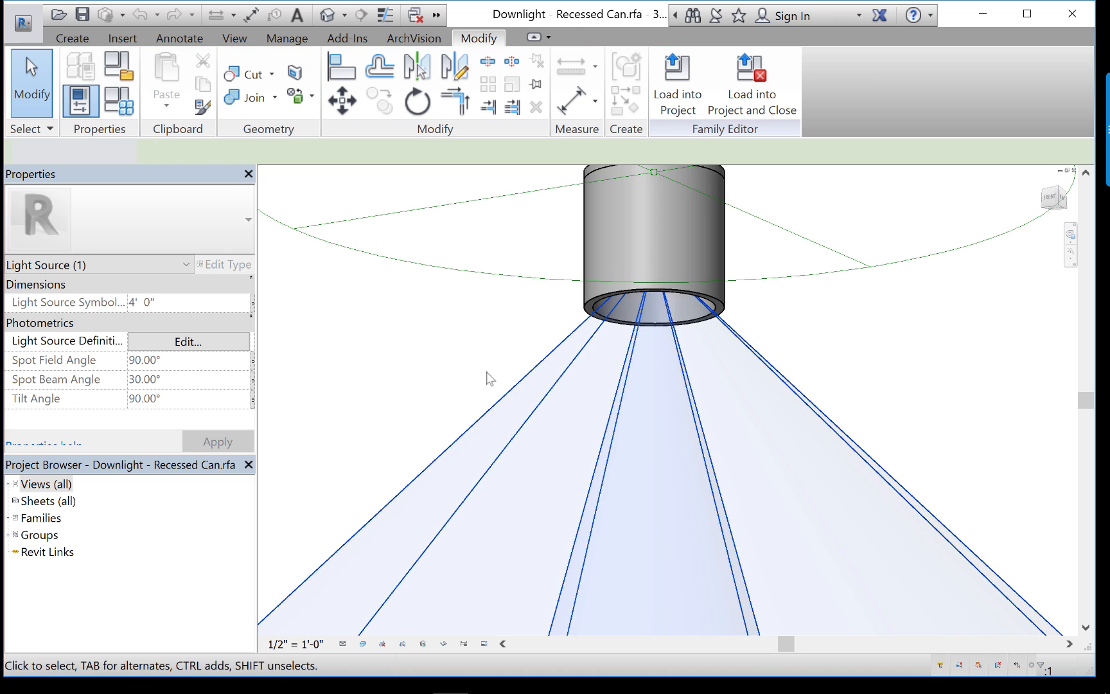
{"action": "left_click", "coordinate": [677, 407]}
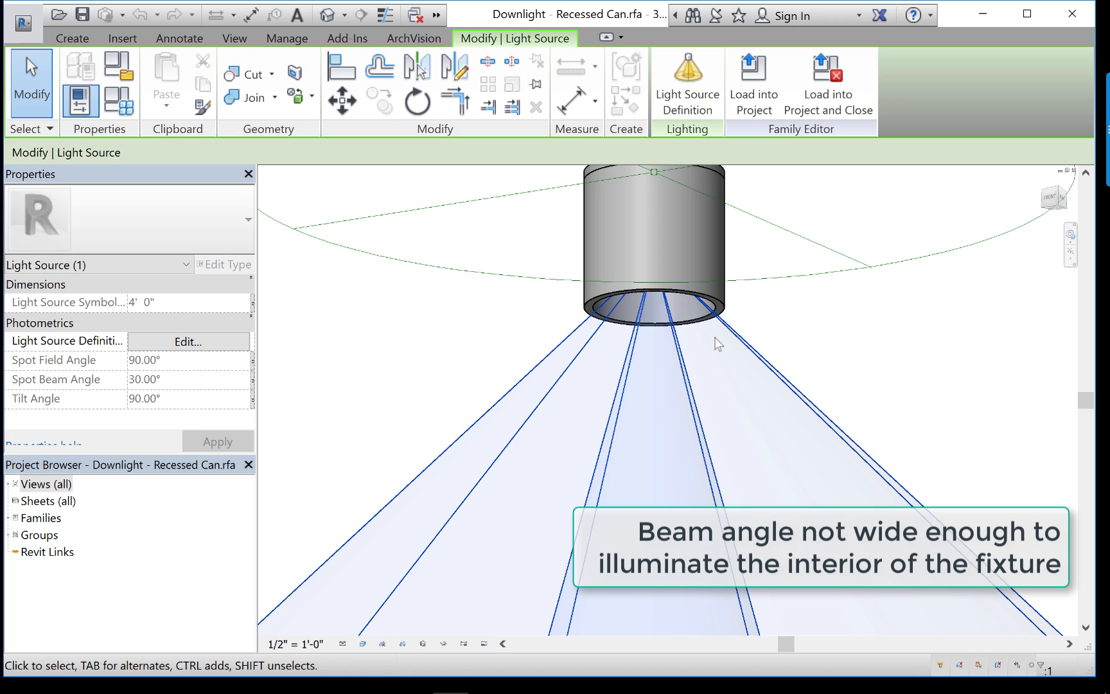
{"action": "scroll", "coordinate": [675, 299], "scroll_direction": "up", "scroll_amount": 4}
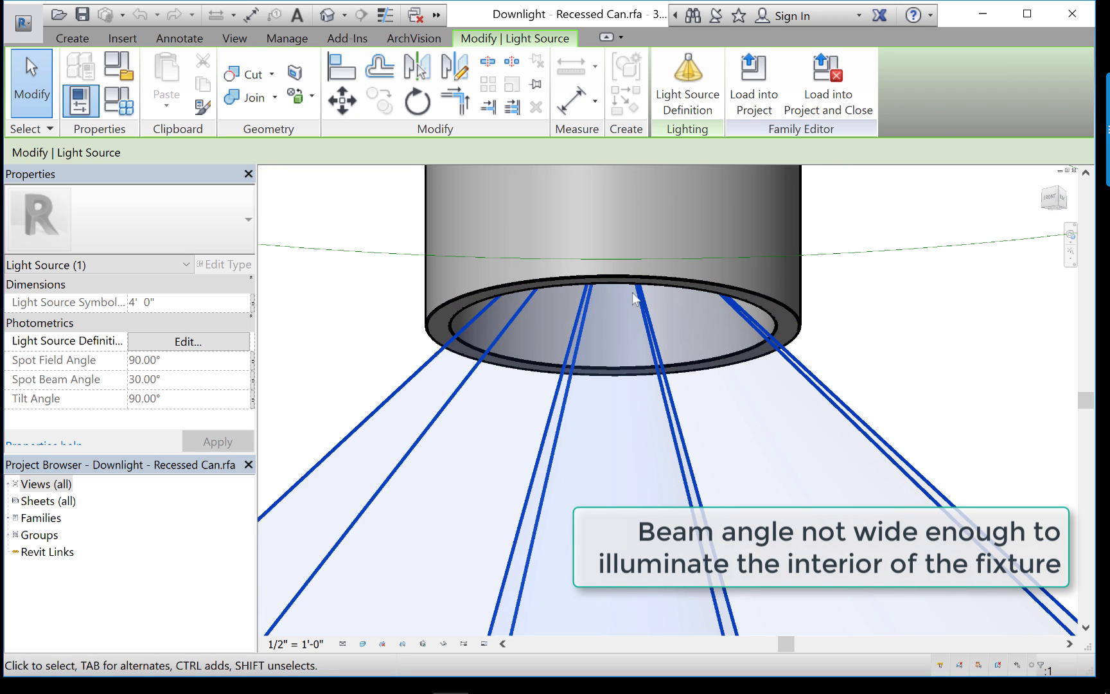
{"action": "left_click", "coordinate": [386, 293]}
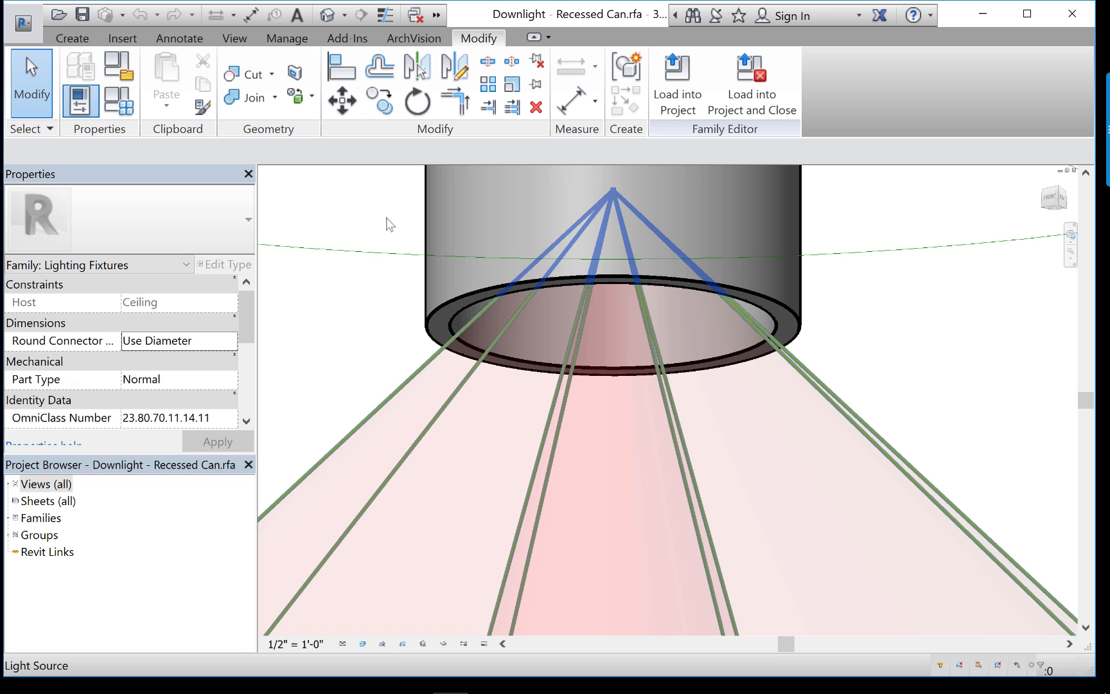
{"action": "left_click", "coordinate": [434, 283]}
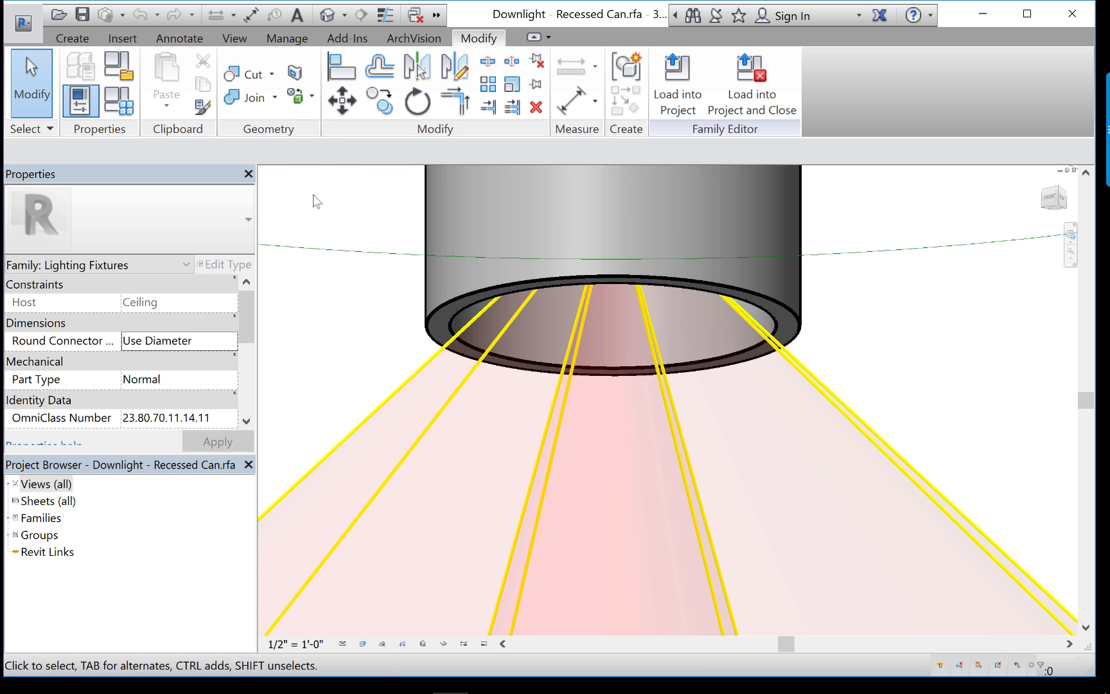
{"action": "scroll", "coordinate": [460, 318], "scroll_direction": "down", "scroll_amount": 2}
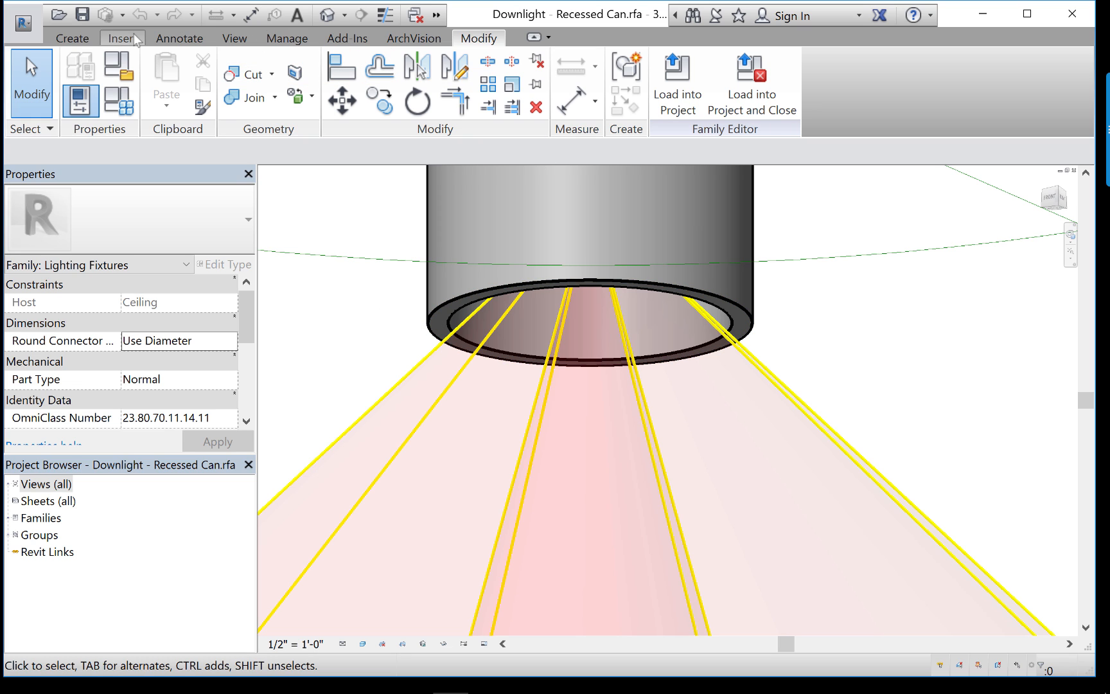
Browse the downlight family's project materials and create a new material
{"action": "left_click", "coordinate": [311, 97]}
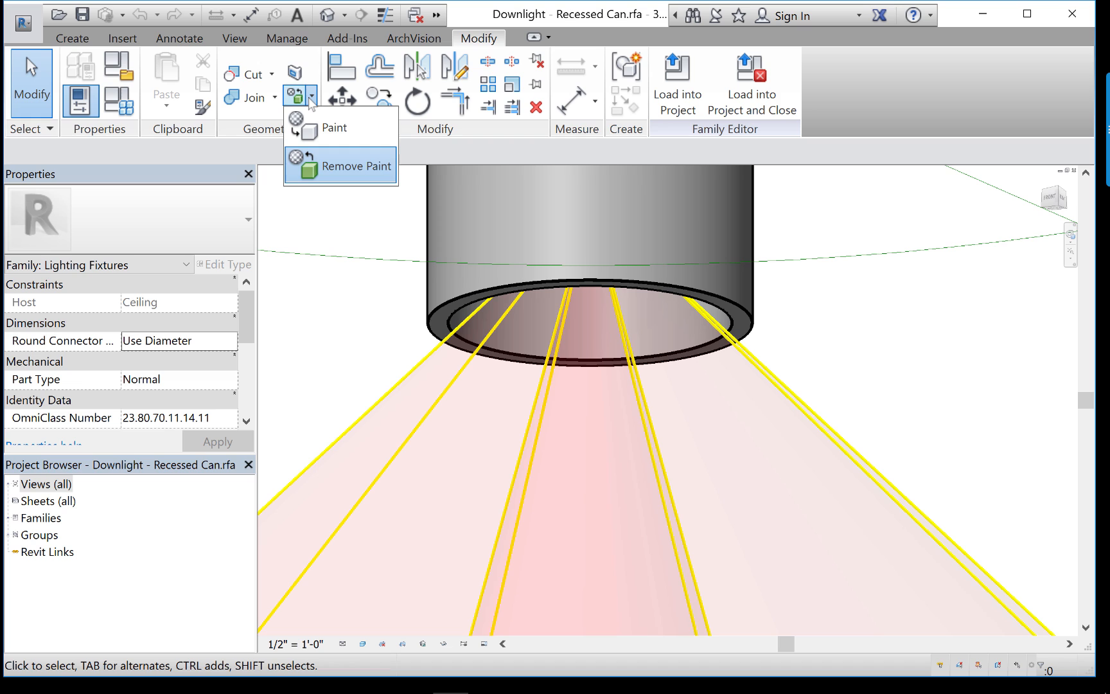
{"action": "left_click", "coordinate": [311, 98]}
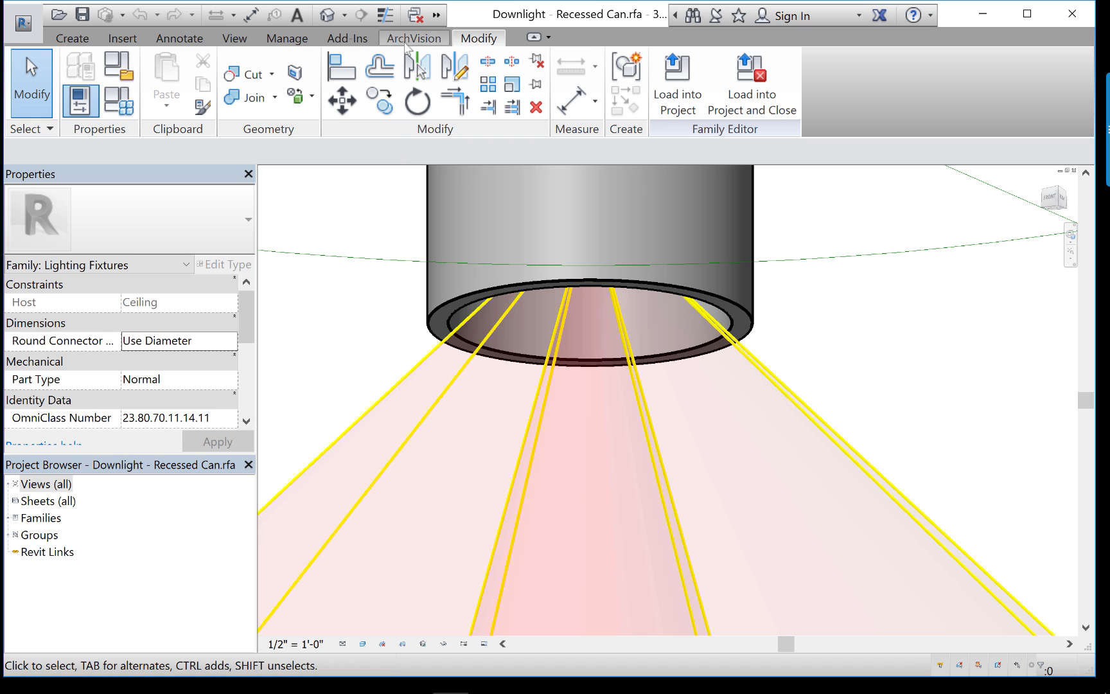
{"action": "left_click", "coordinate": [295, 38]}
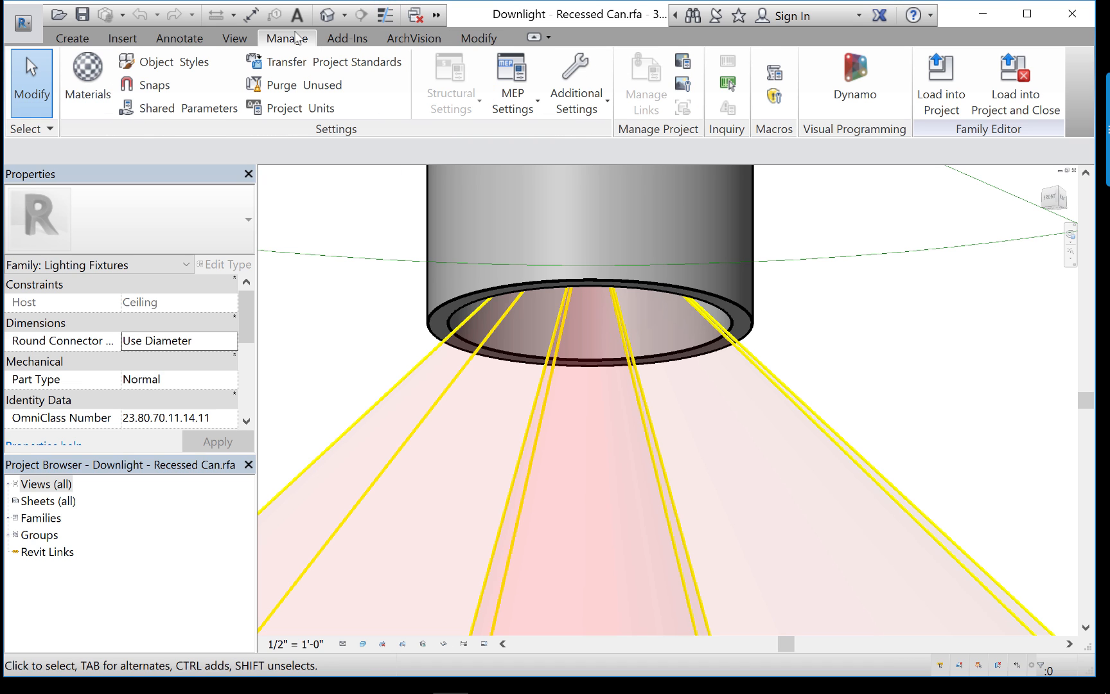
{"action": "left_click", "coordinate": [85, 75]}
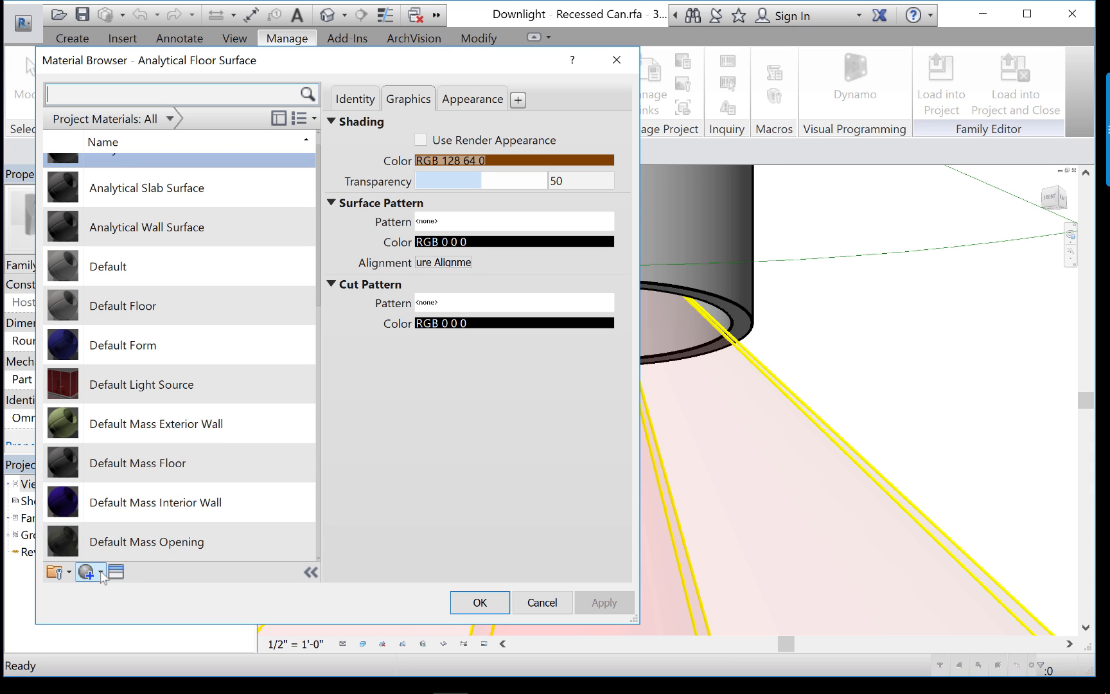
{"action": "scroll", "coordinate": [131, 473], "scroll_direction": "down", "scroll_amount": 5}
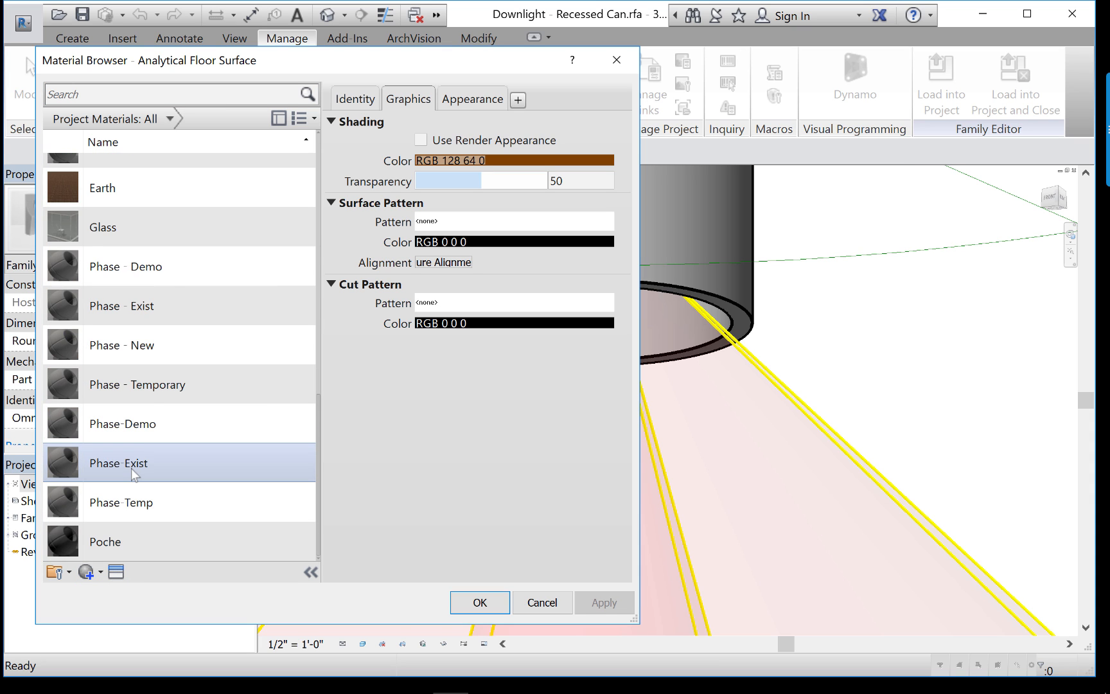
{"action": "scroll", "coordinate": [140, 443], "scroll_direction": "up", "scroll_amount": 1}
{"action": "scroll", "coordinate": [140, 443], "scroll_direction": "down", "scroll_amount": 1}
{"action": "scroll", "coordinate": [139, 443], "scroll_direction": "up", "scroll_amount": 5}
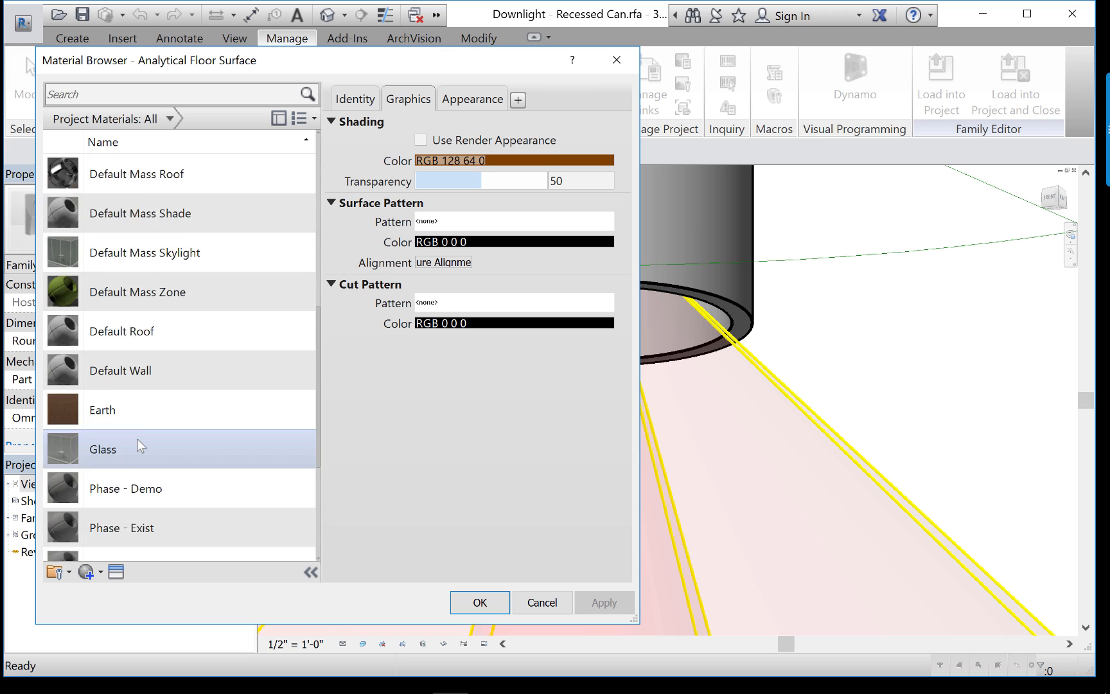
{"action": "left_click", "coordinate": [101, 572]}
{"action": "left_click", "coordinate": [111, 590]}
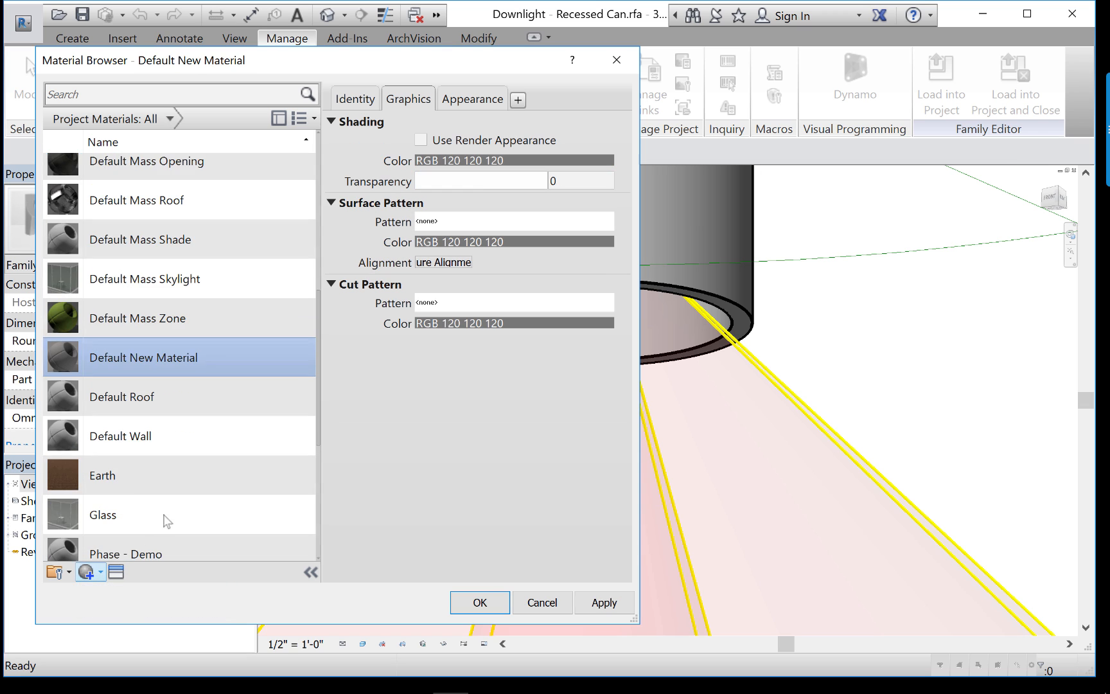
Name the new material "_Can glow" and set its class to Glass
{"action": "left_click", "coordinate": [353, 98]}
{"action": "left_click", "coordinate": [540, 119]}
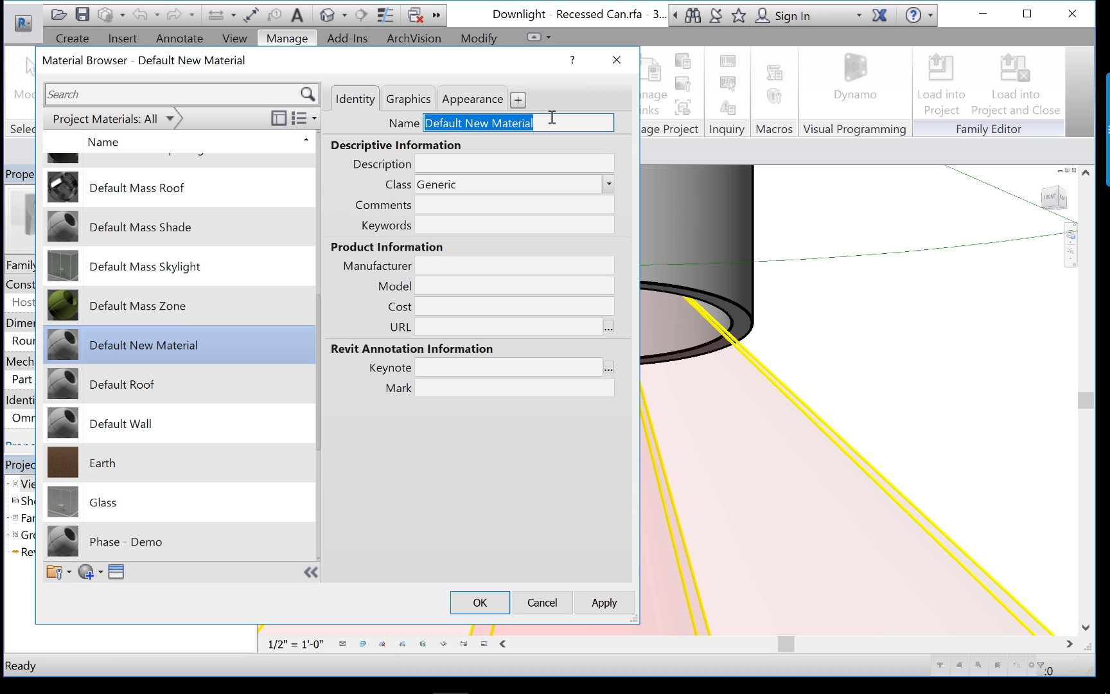
{"action": "type", "text": "_Can glow"}
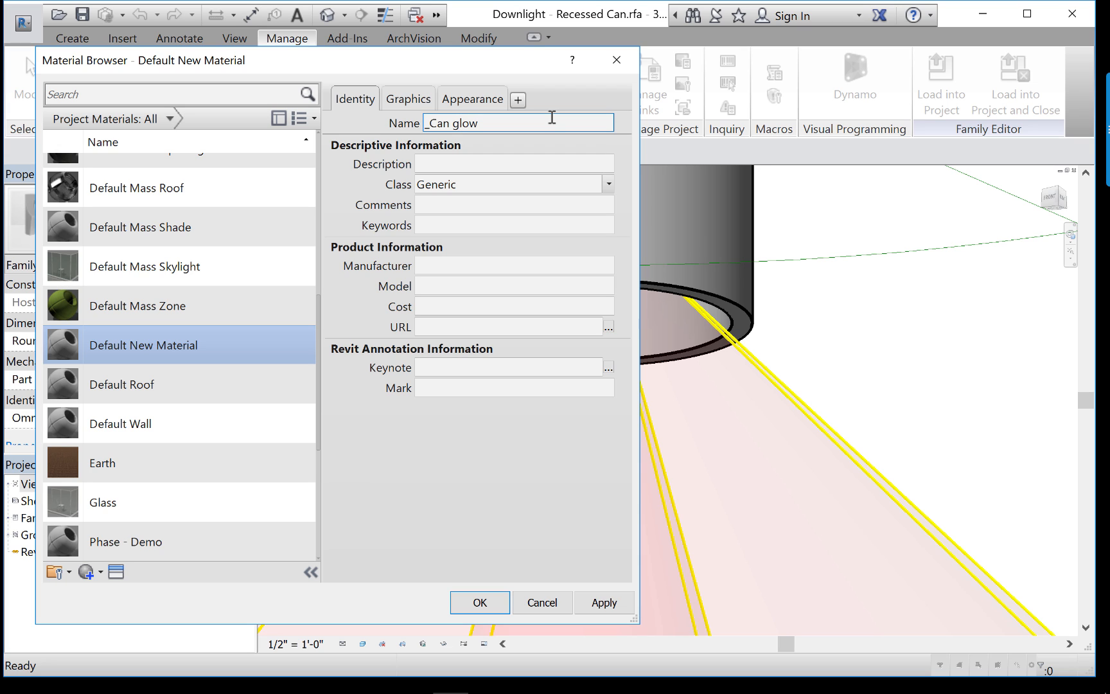
{"action": "left_click", "coordinate": [608, 184]}
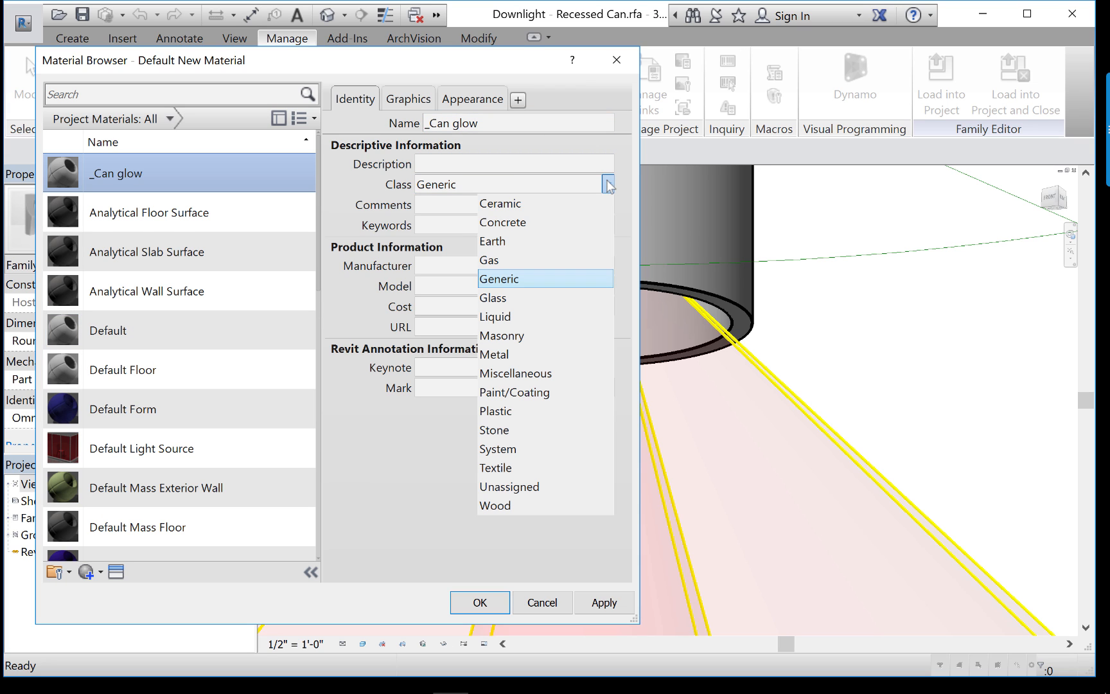
{"action": "left_click", "coordinate": [502, 298]}
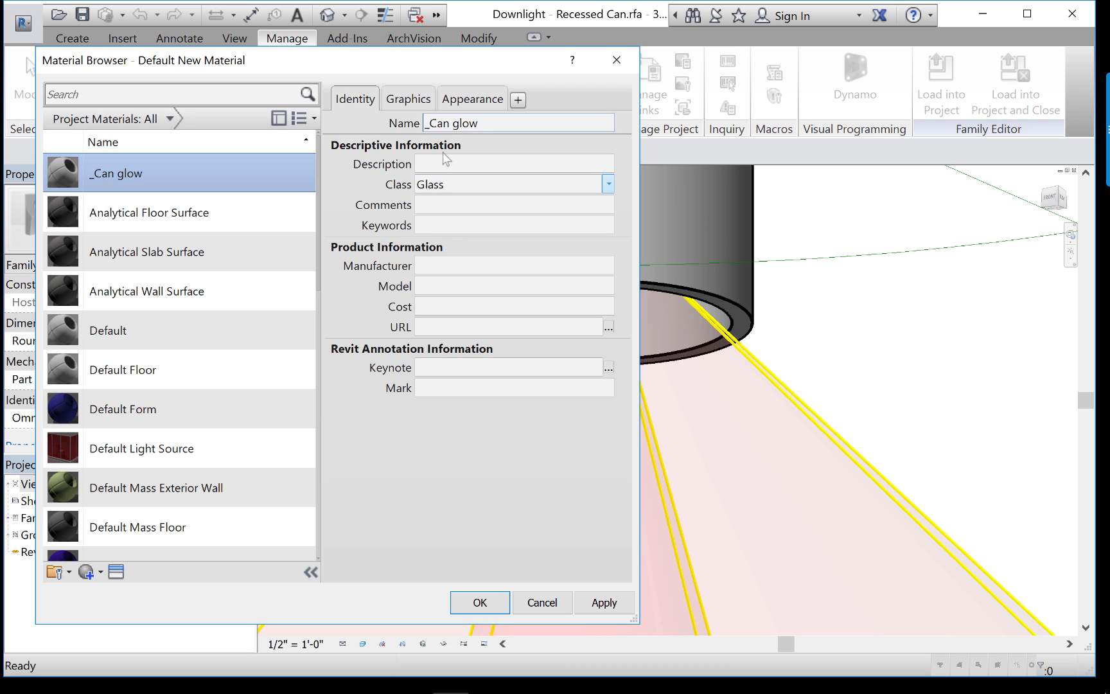
Give the _Can glow material a blue shading color, RGB 53 12 248, with Use Render Appearance off
{"action": "left_click", "coordinate": [396, 100]}
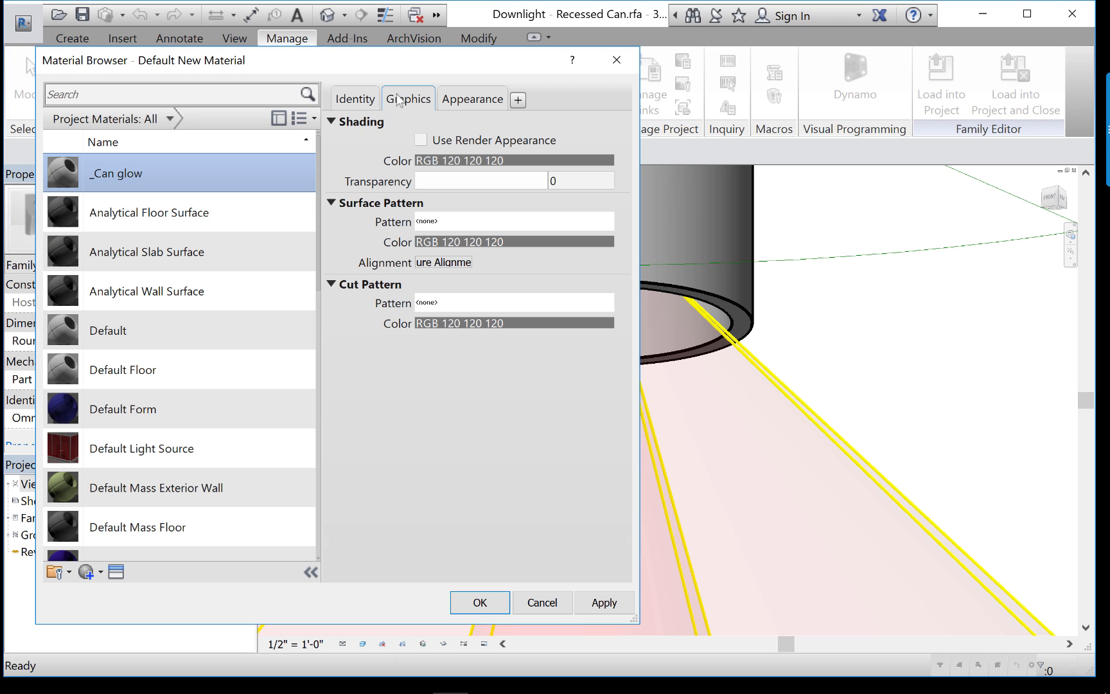
{"action": "left_click", "coordinate": [421, 140]}
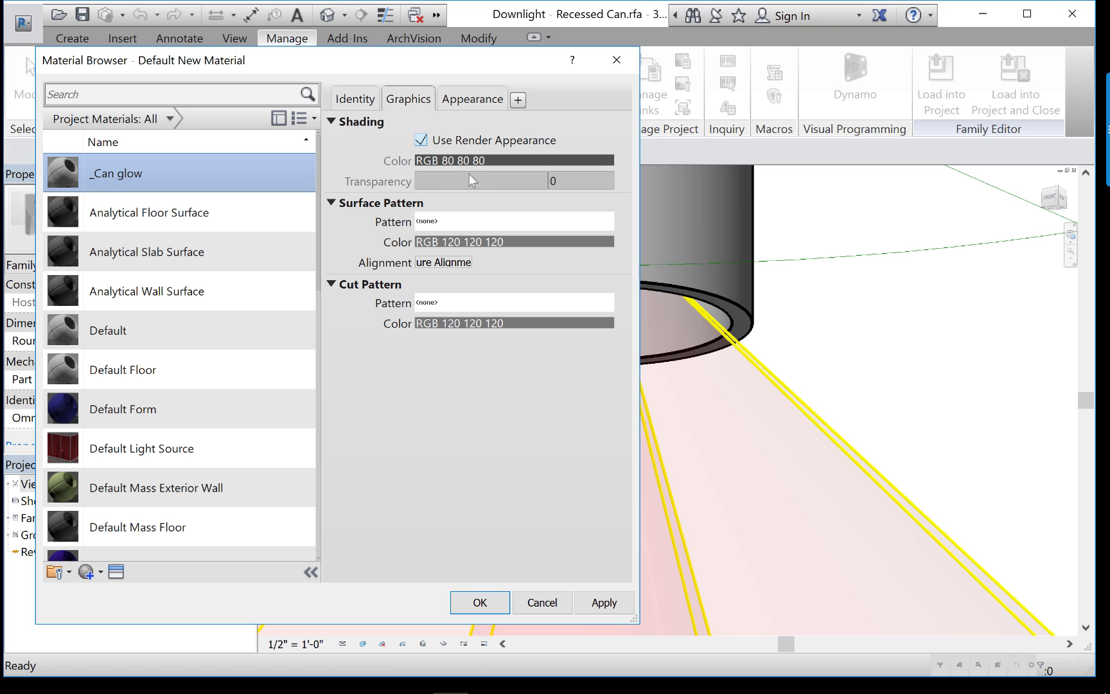
{"action": "left_click", "coordinate": [421, 140]}
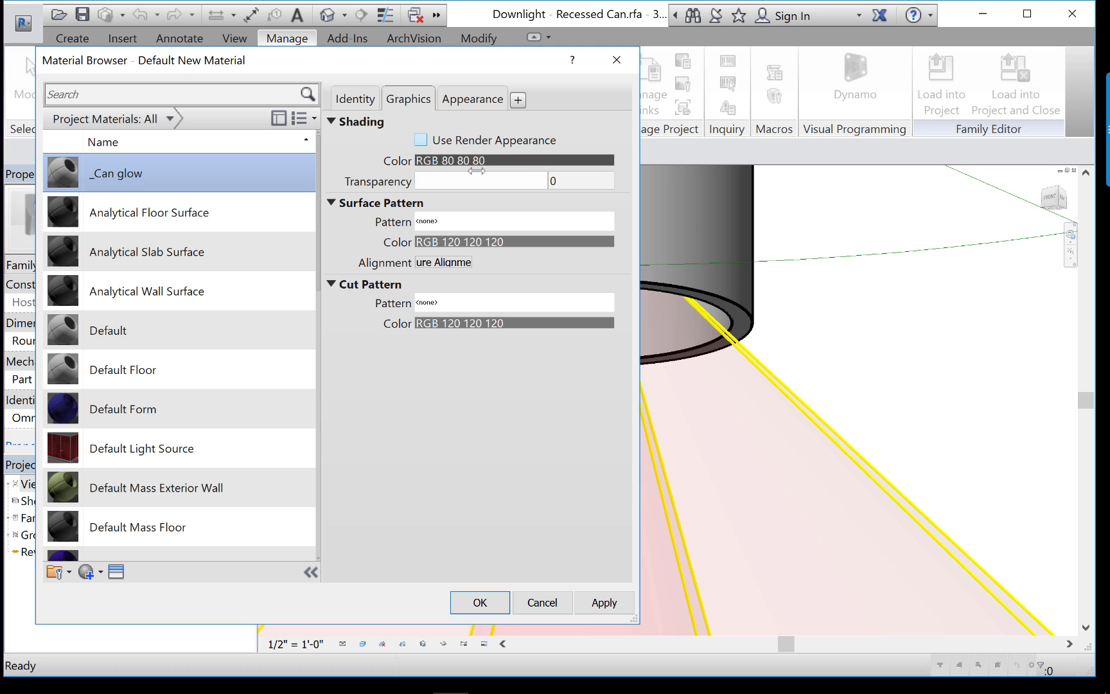
{"action": "left_click", "coordinate": [463, 162]}
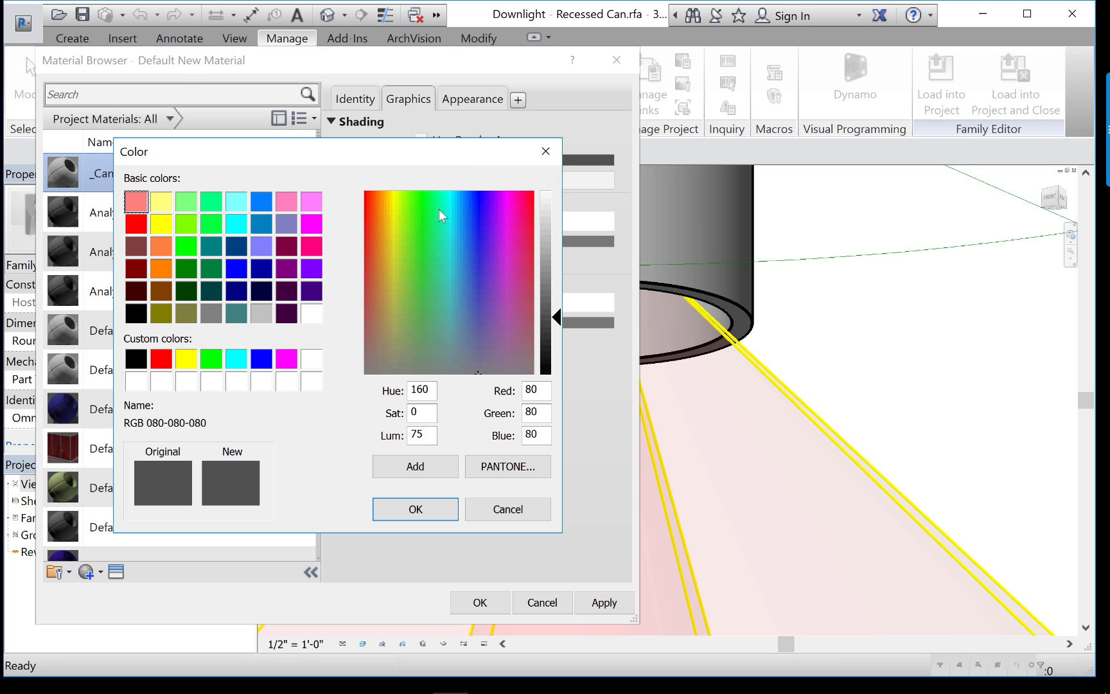
{"action": "left_click_drag", "start_coordinate": [439, 209], "coordinate": [482, 201]}
{"action": "left_click_drag", "start_coordinate": [557, 317], "coordinate": [557, 280]}
{"action": "left_click", "coordinate": [419, 512]}
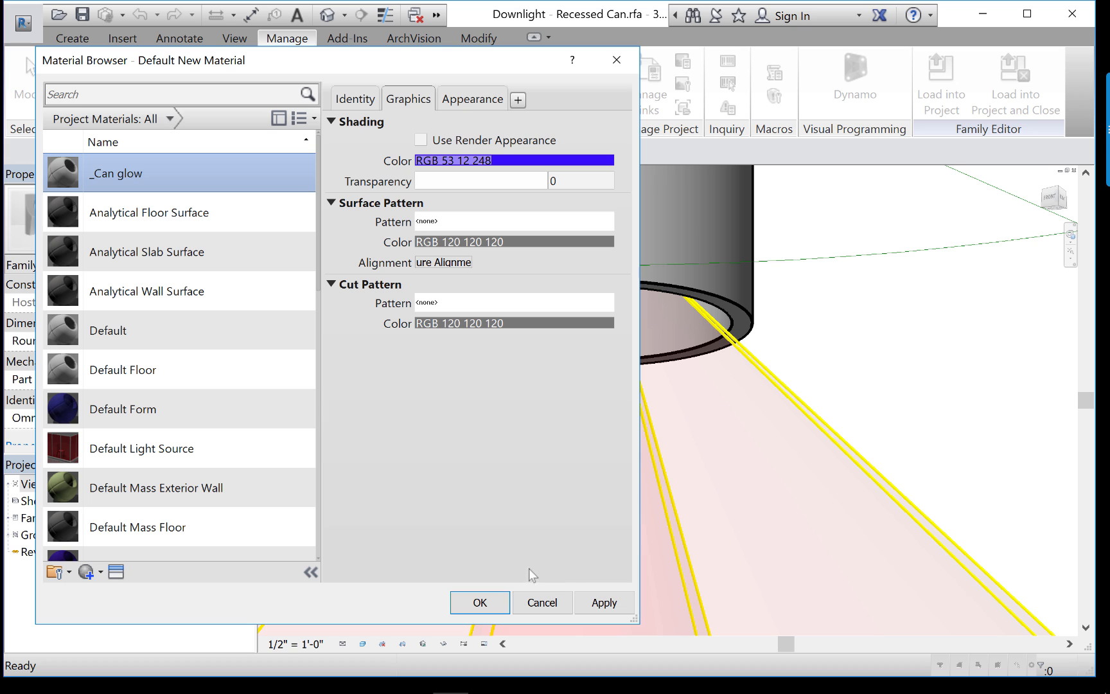
Turn on Self Illumination in the _Can glow material's appearance and set its luminance to LED Panel
{"action": "left_click", "coordinate": [468, 100]}
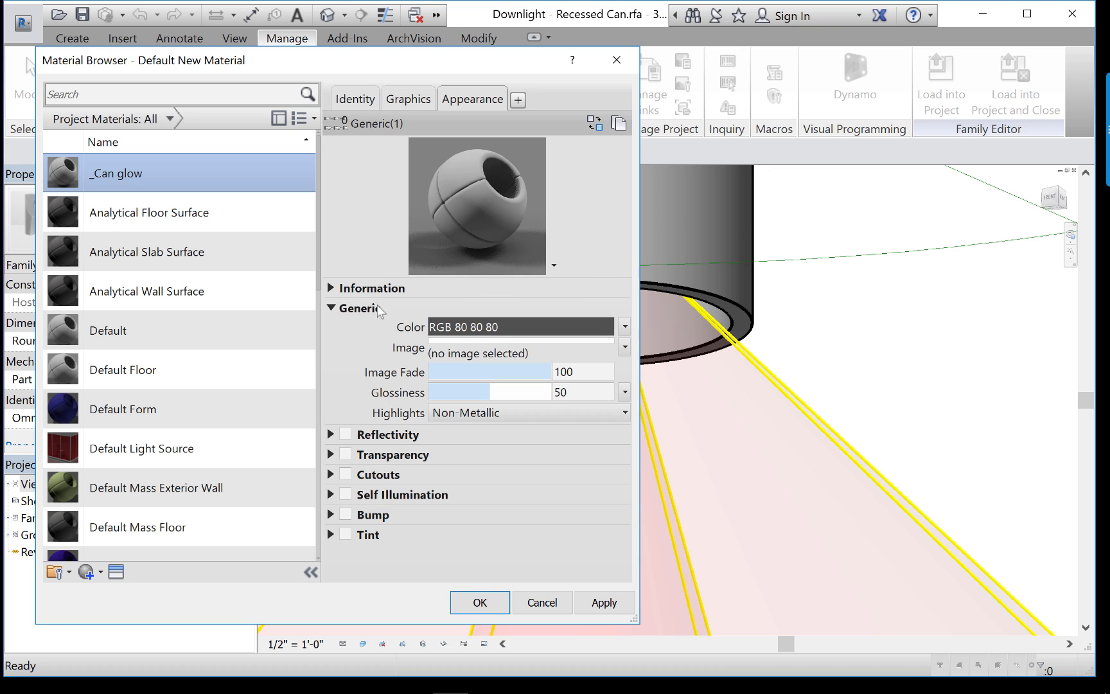
{"action": "left_click", "coordinate": [345, 494]}
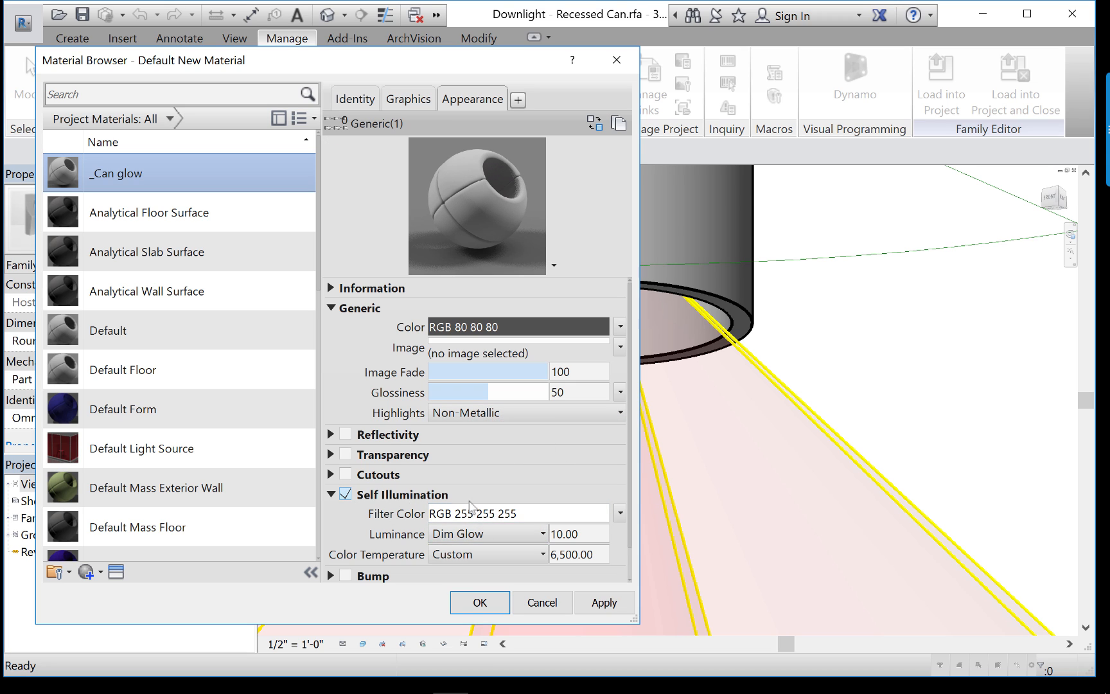
{"action": "left_click", "coordinate": [542, 534]}
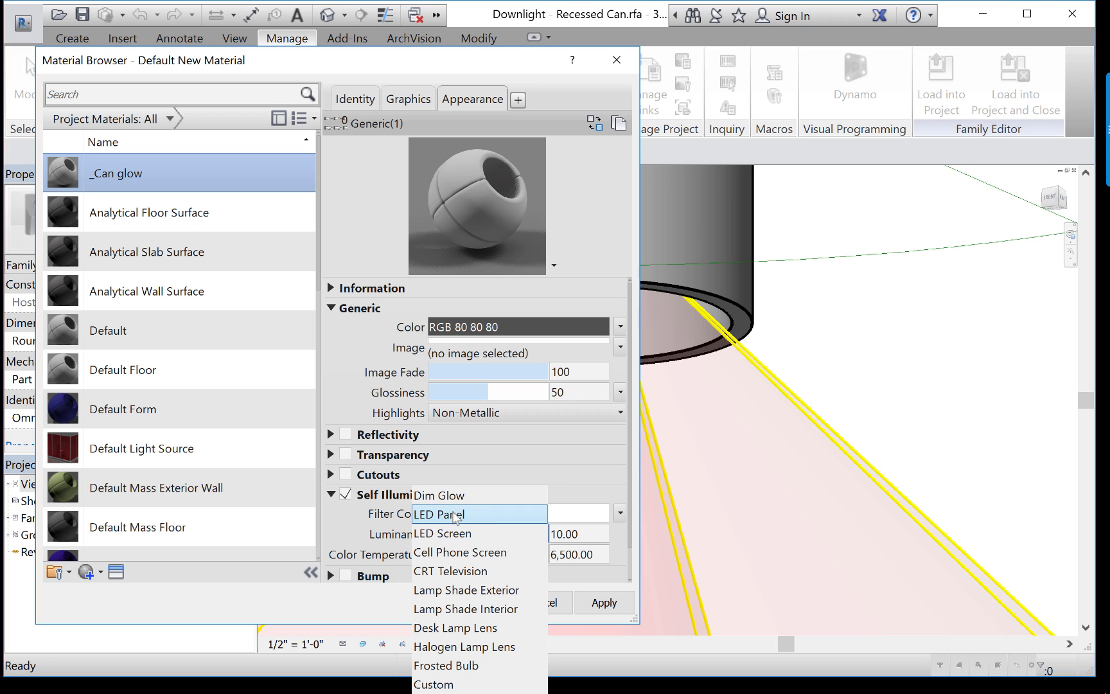
{"action": "left_click", "coordinate": [455, 514]}
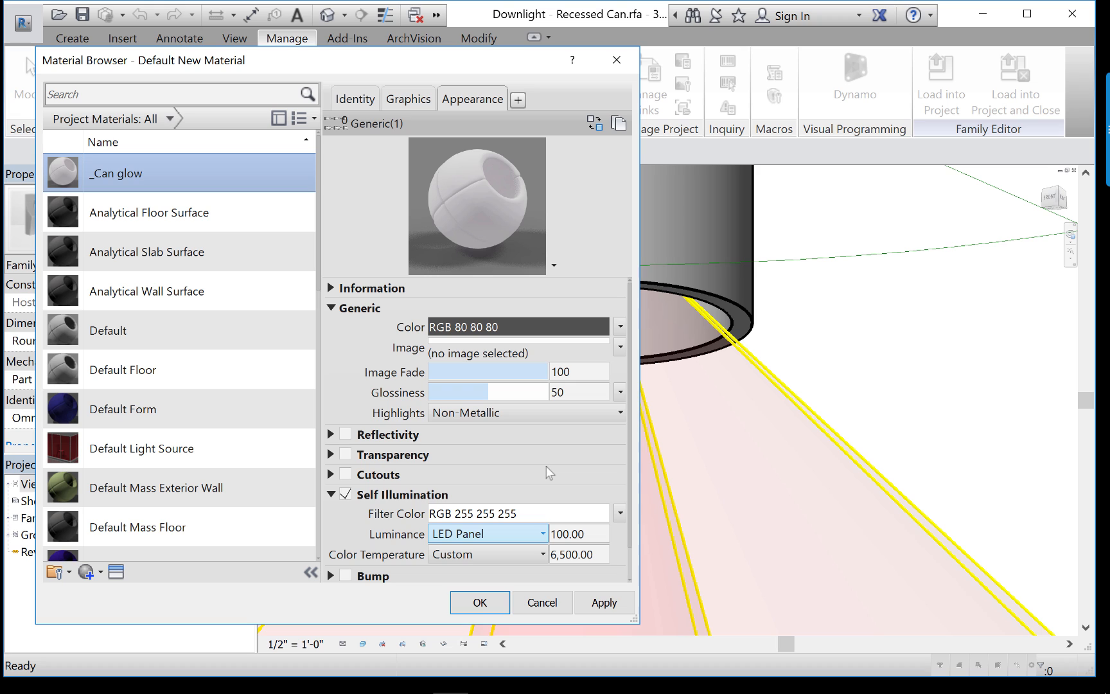
{"action": "left_click", "coordinate": [514, 534]}
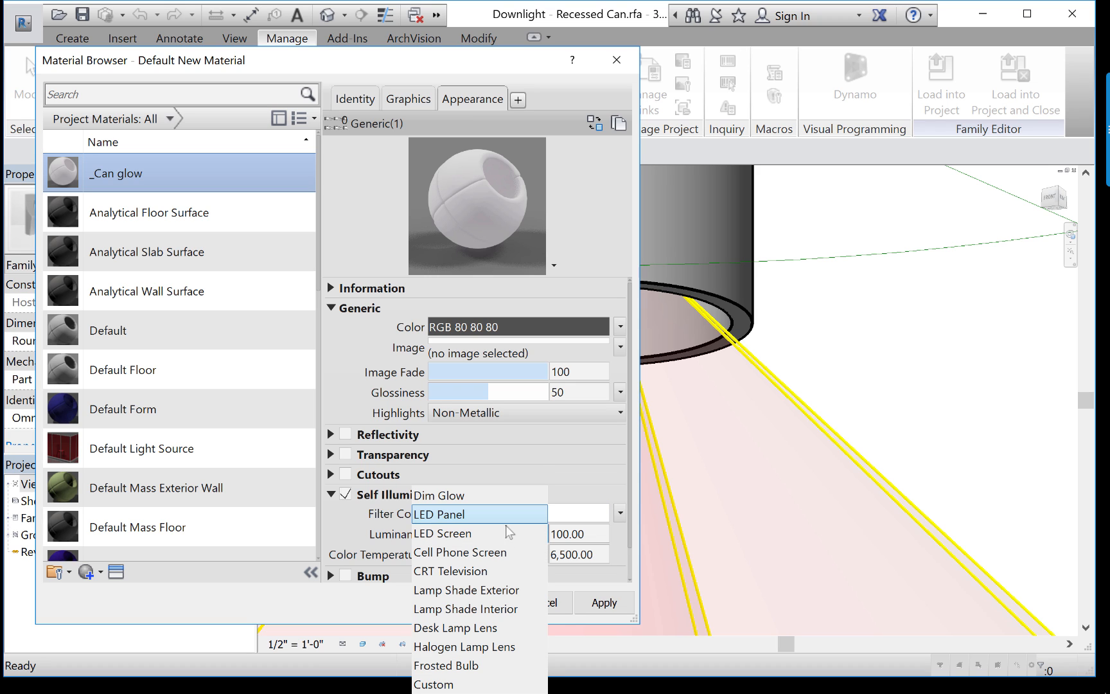
{"action": "left_click", "coordinate": [447, 513]}
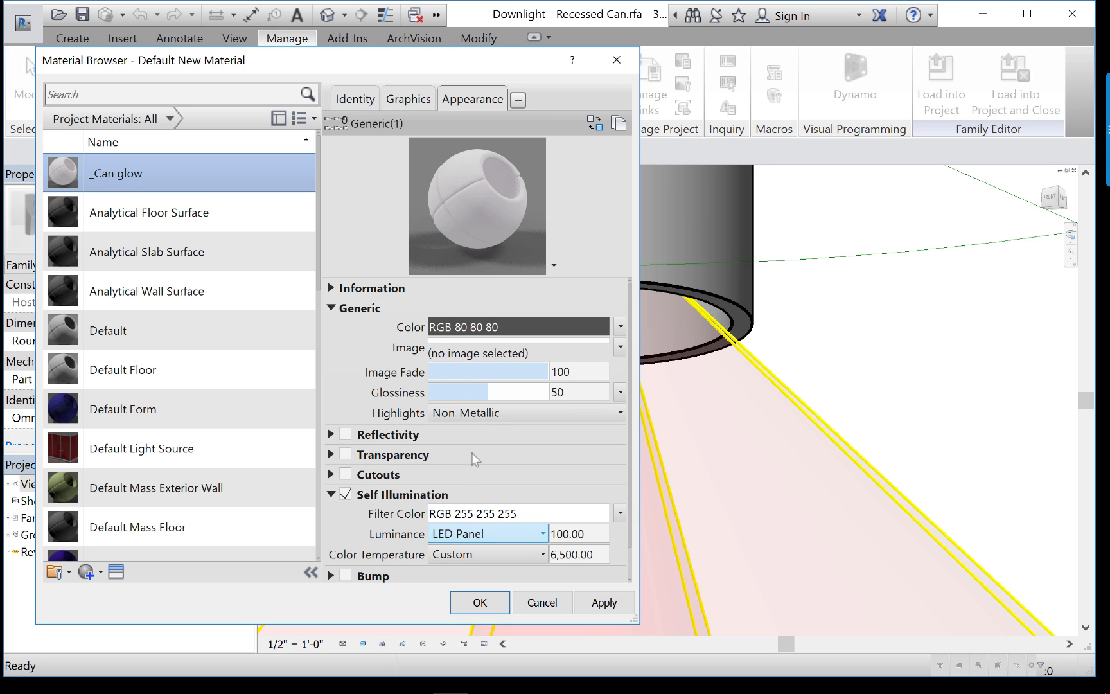
{"action": "left_click", "coordinate": [520, 516]}
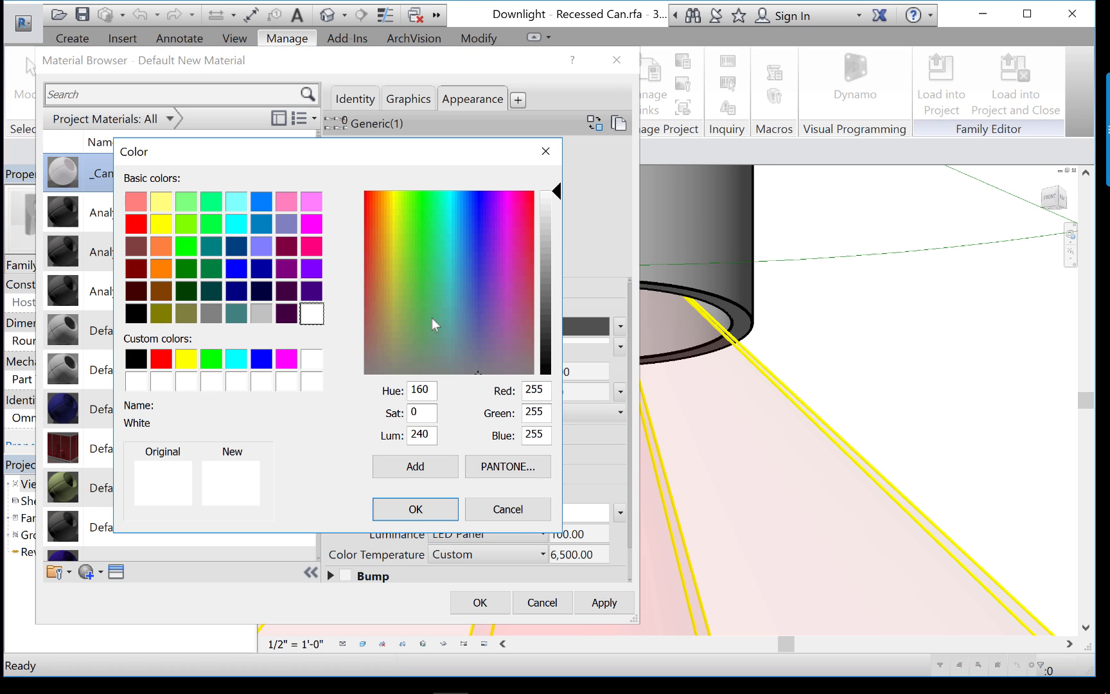
{"action": "left_click_drag", "start_coordinate": [432, 318], "coordinate": [517, 216]}
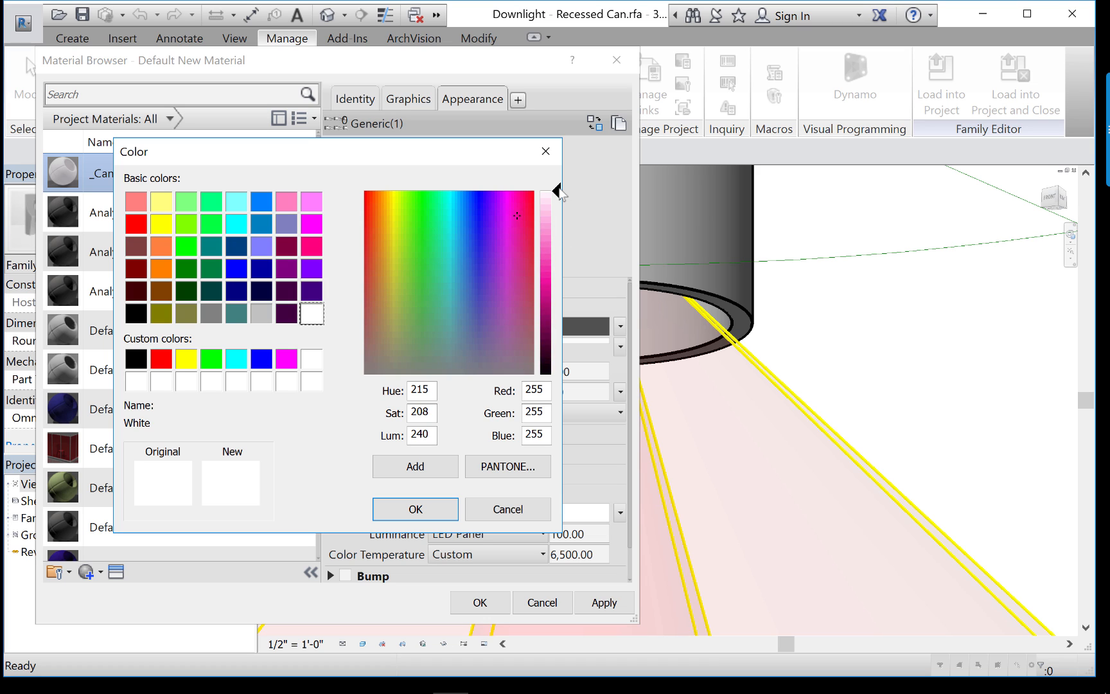
{"action": "left_click", "coordinate": [544, 155]}
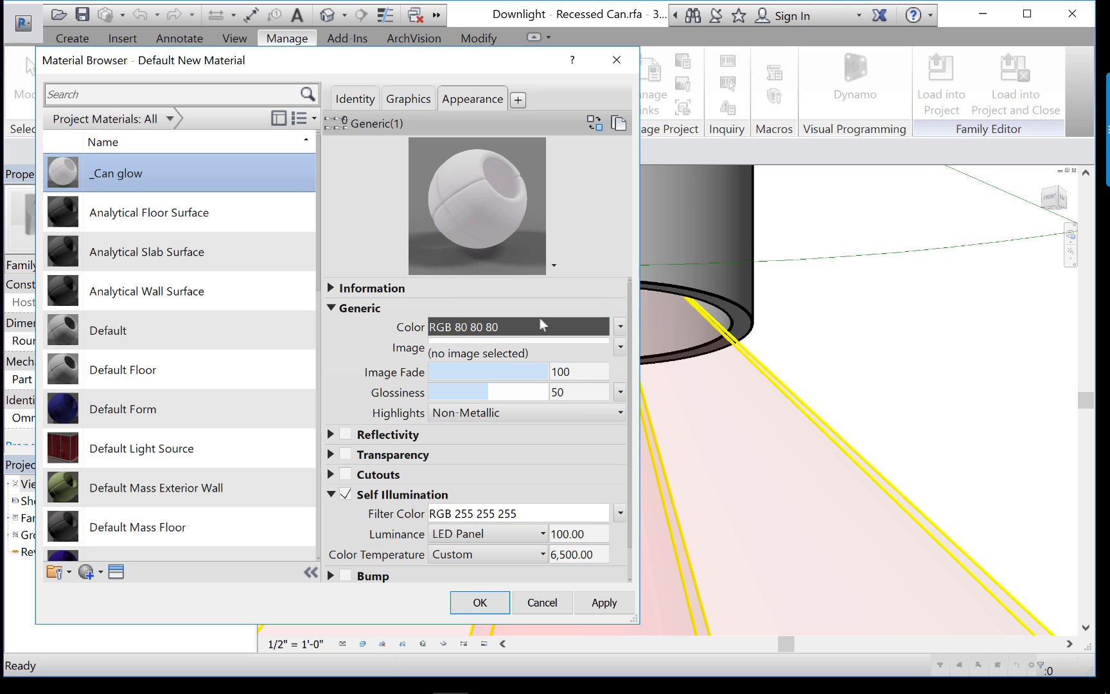
Apply the _Can glow material's settings and close the material browser
{"action": "left_click", "coordinate": [603, 608]}
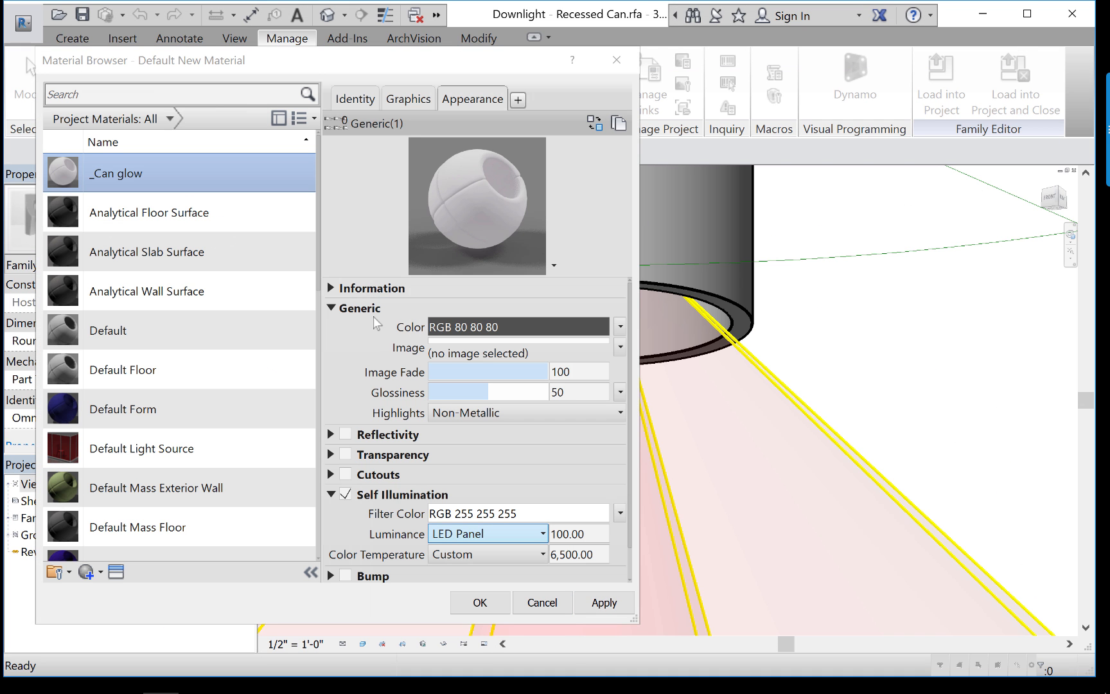
{"action": "left_click", "coordinate": [492, 601]}
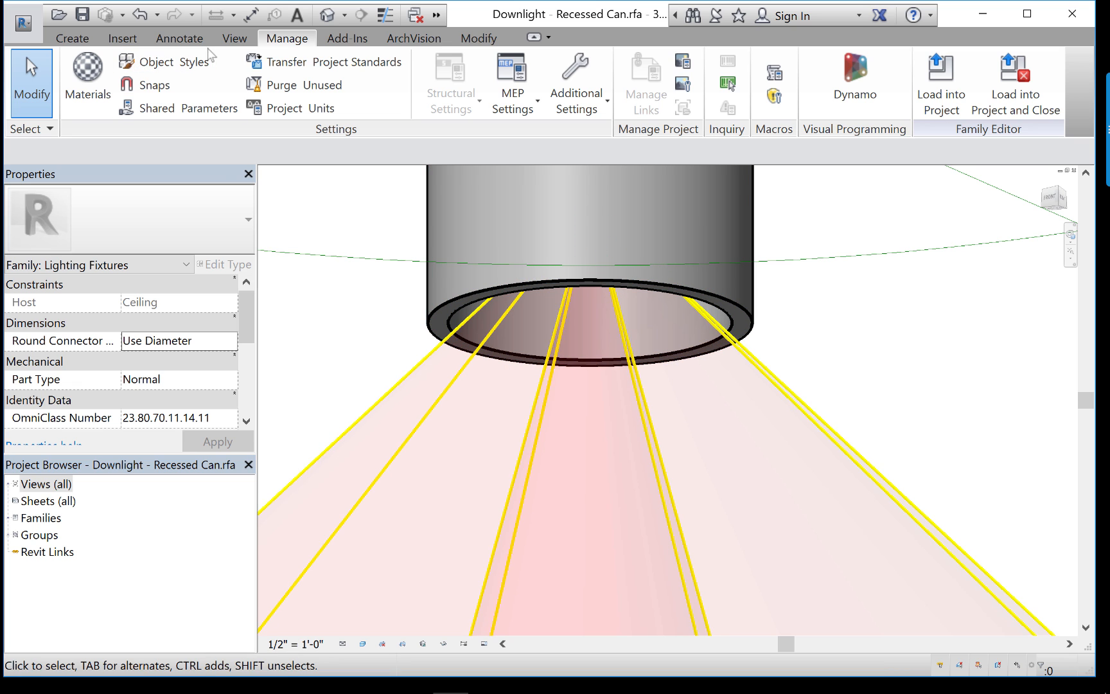
{"action": "left_click", "coordinate": [478, 39]}
{"action": "left_click", "coordinate": [311, 100]}
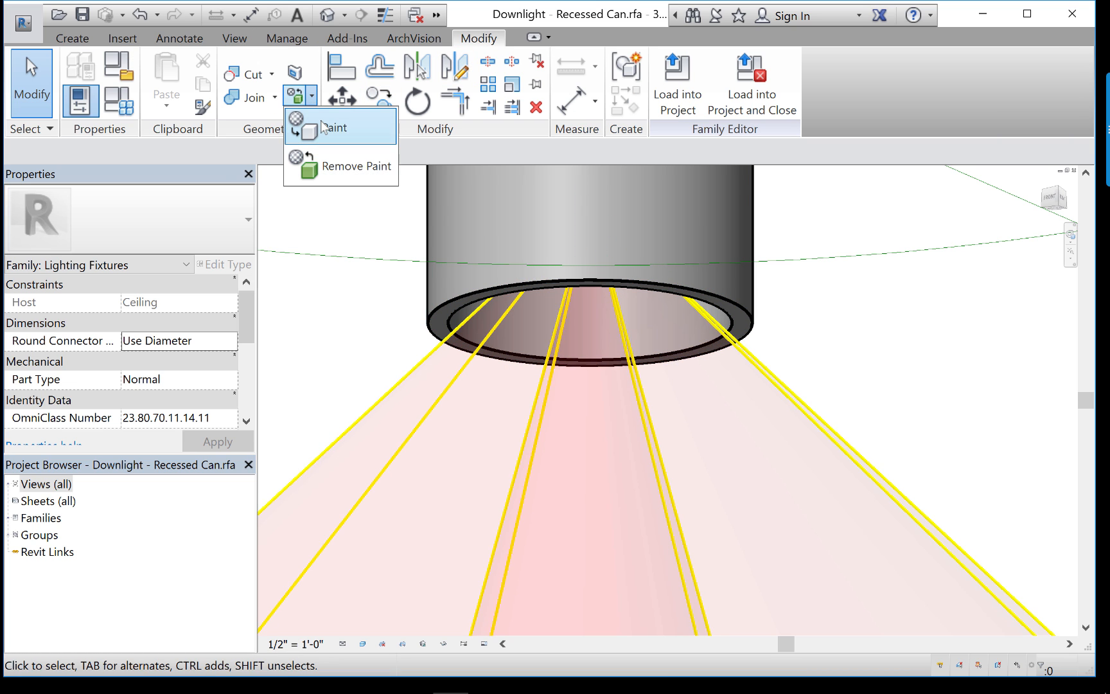
{"action": "left_click", "coordinate": [300, 125]}
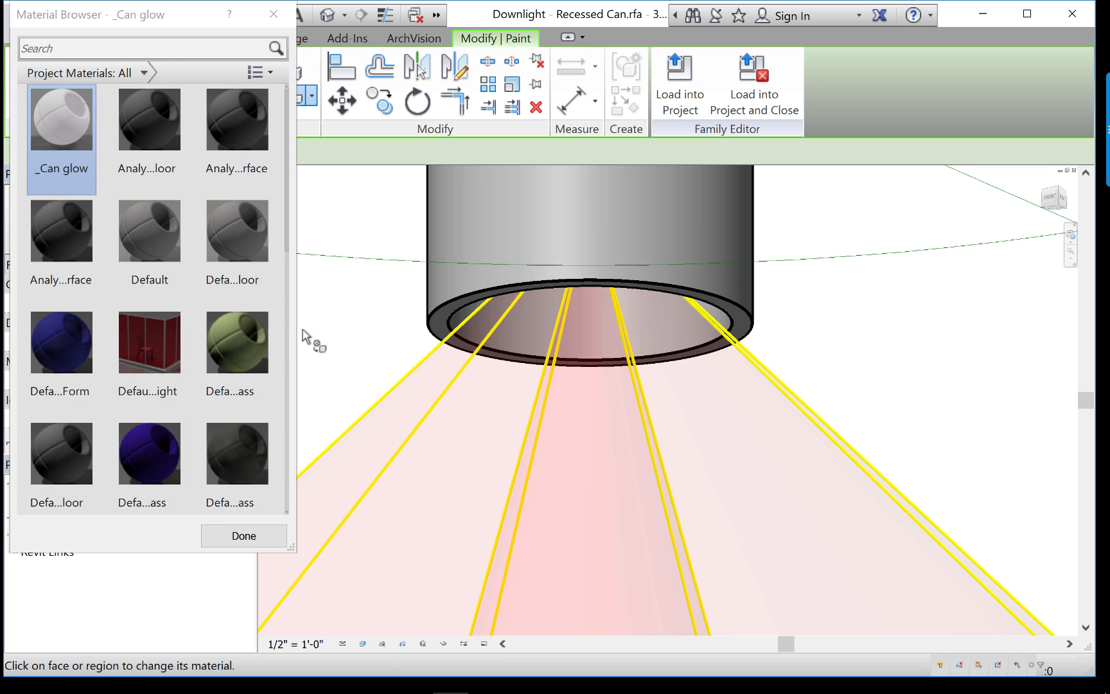
Turn off the visibility of the Light Source subcategory of Lighting Fixtures in the family's 3D view
{"action": "middle_click_drag", "start_coordinate": [449, 270], "coordinate": [459, 280], "text": "shift"}
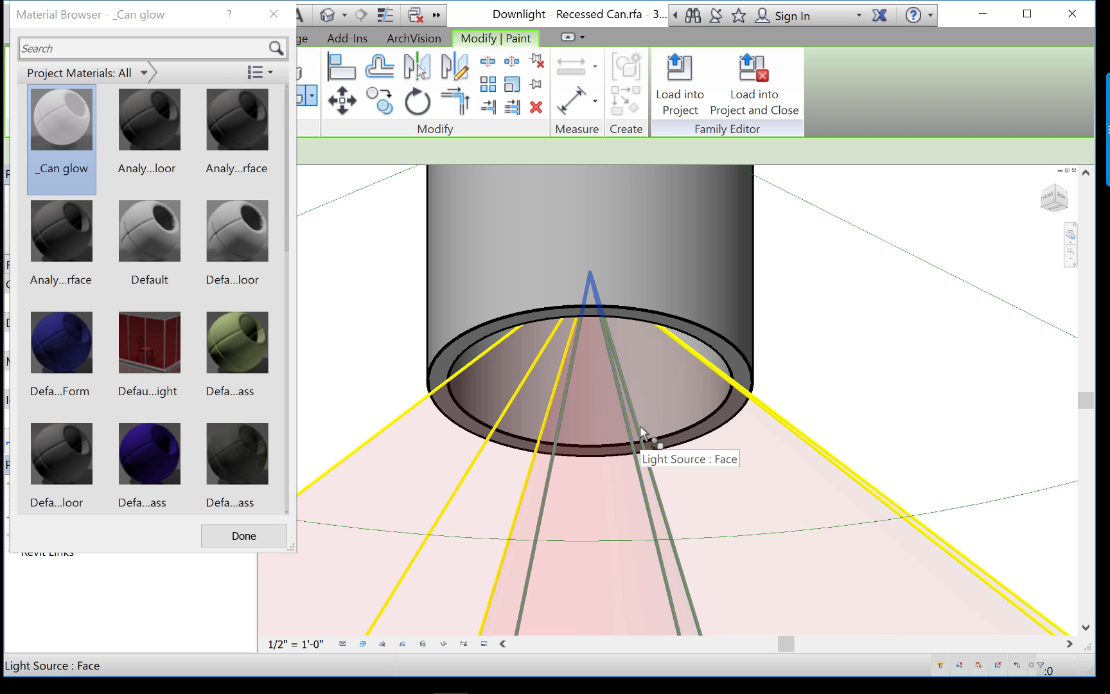
{"action": "key", "text": "v"}
{"action": "key", "text": "g"}
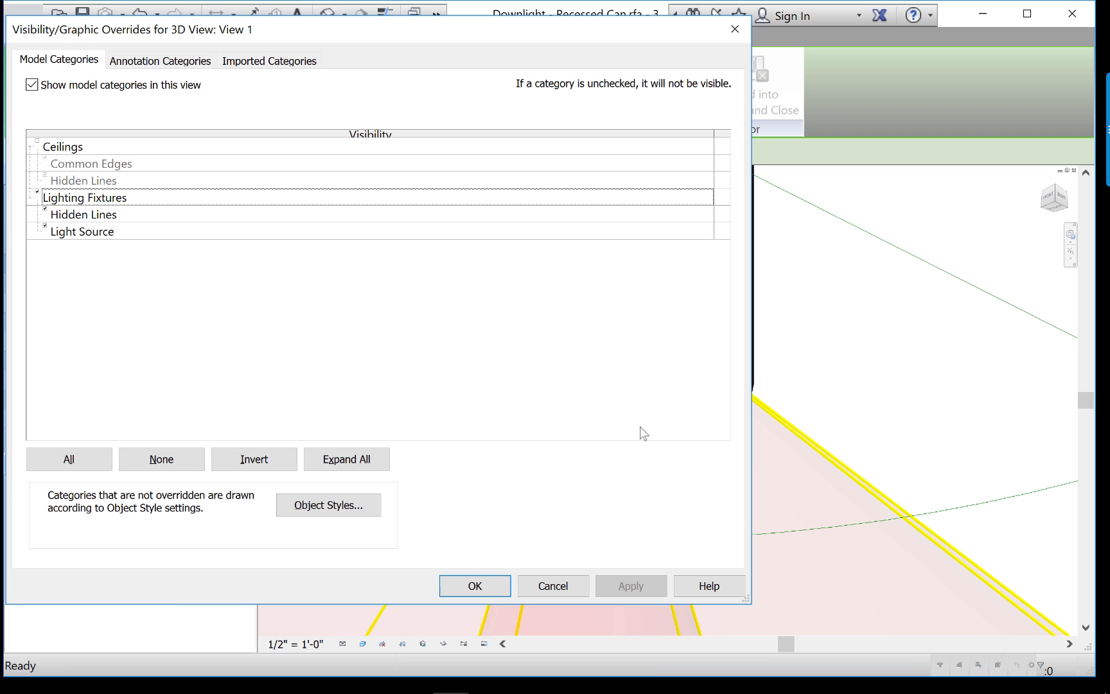
{"action": "left_click", "coordinate": [45, 226]}
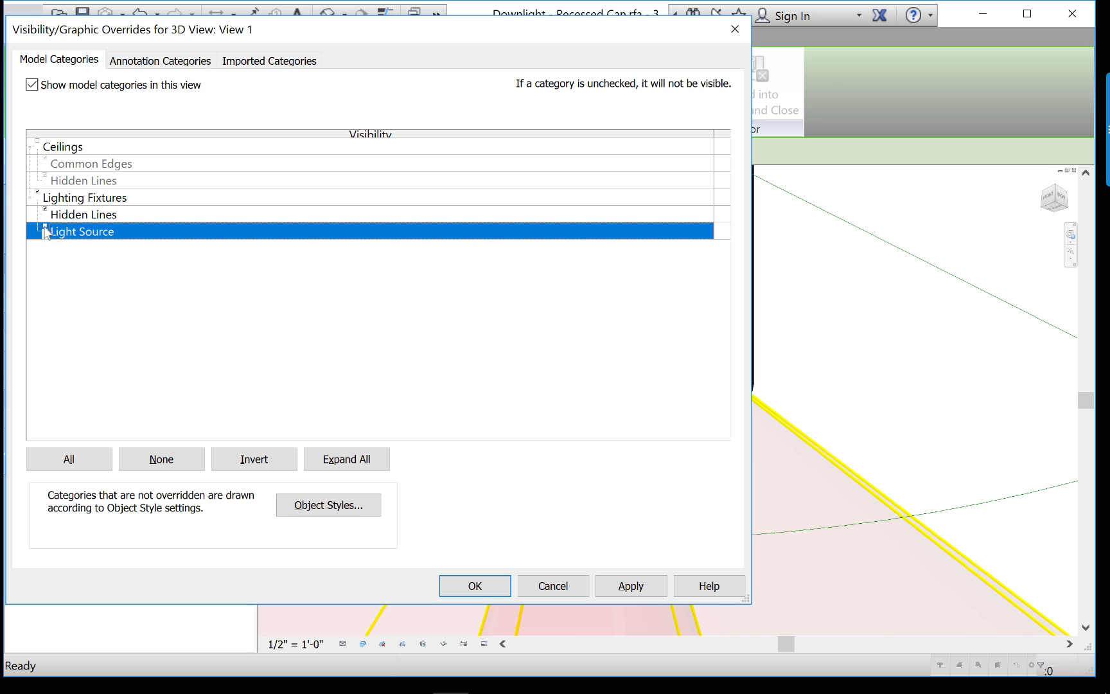
{"action": "left_click", "coordinate": [629, 585]}
{"action": "left_click", "coordinate": [474, 585]}
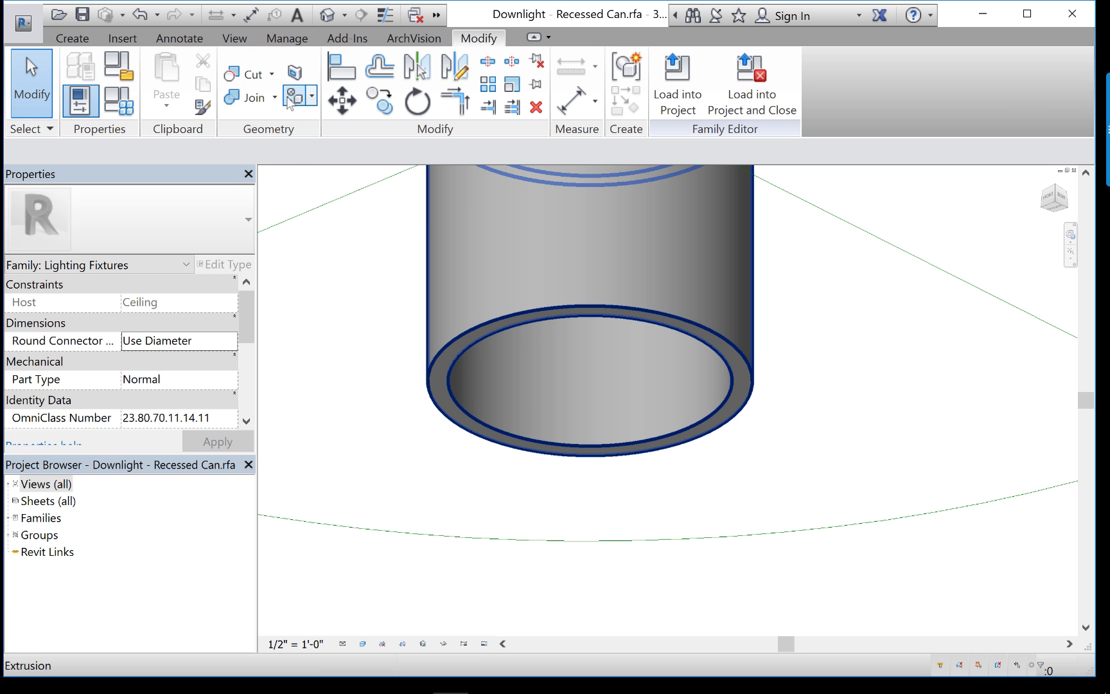
Paint both halves of the can's inner cylindrical face with the _Can glow material, and finish painting
{"action": "left_click", "coordinate": [565, 424]}
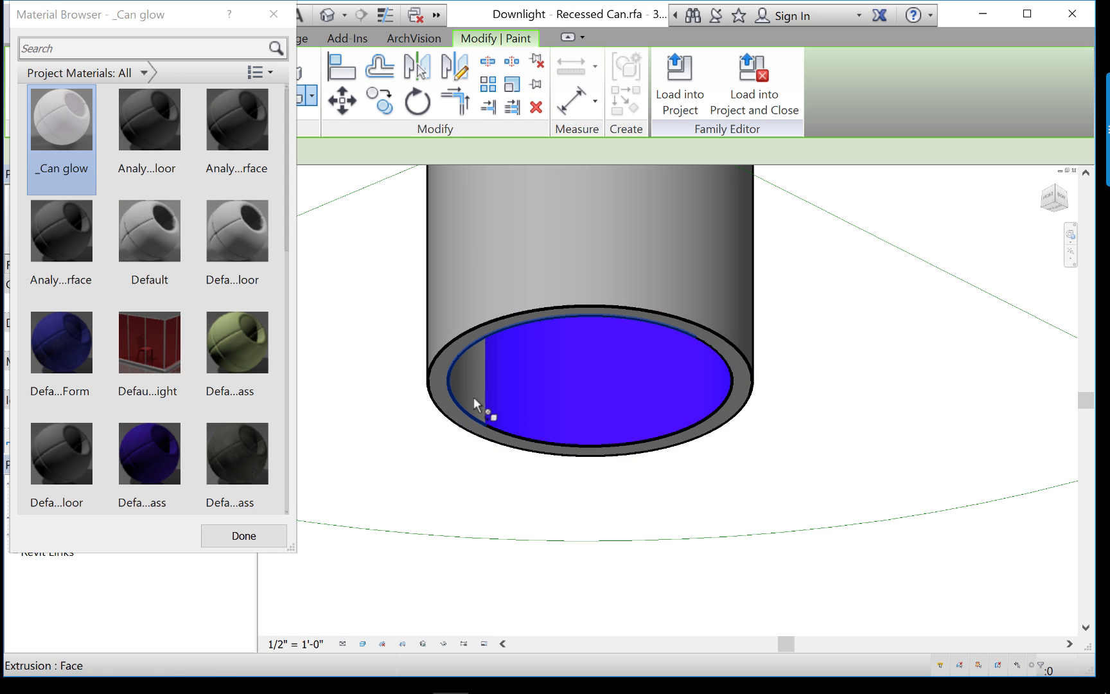
{"action": "middle_click_drag", "start_coordinate": [479, 401], "coordinate": [361, 403], "text": "shift"}
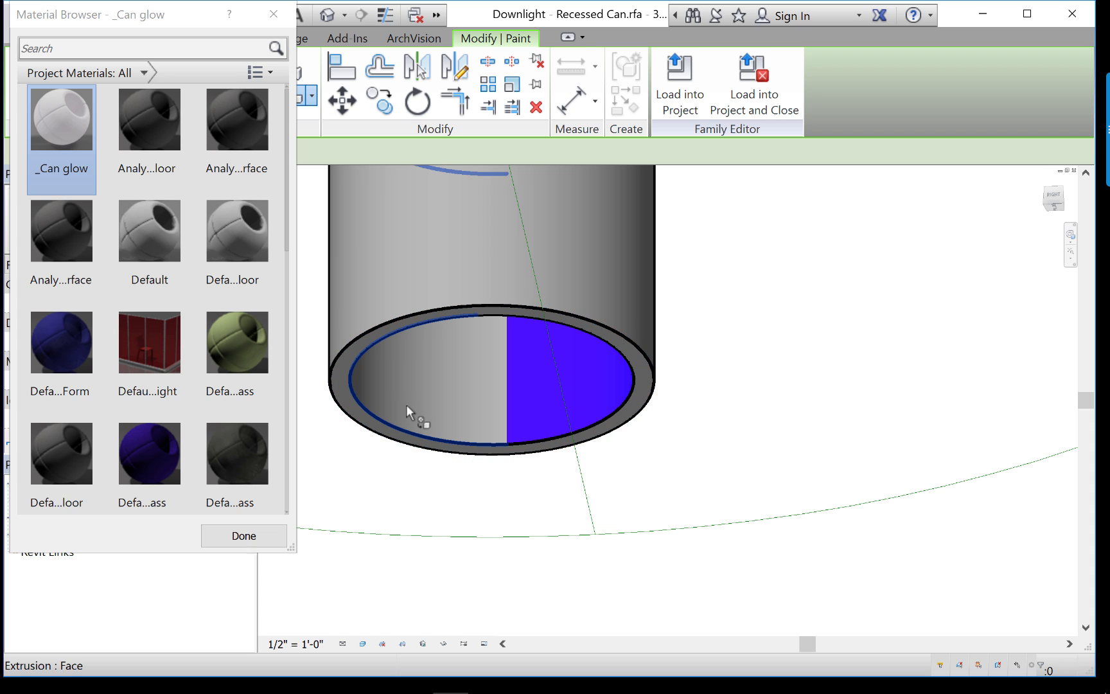
{"action": "left_click", "coordinate": [413, 391]}
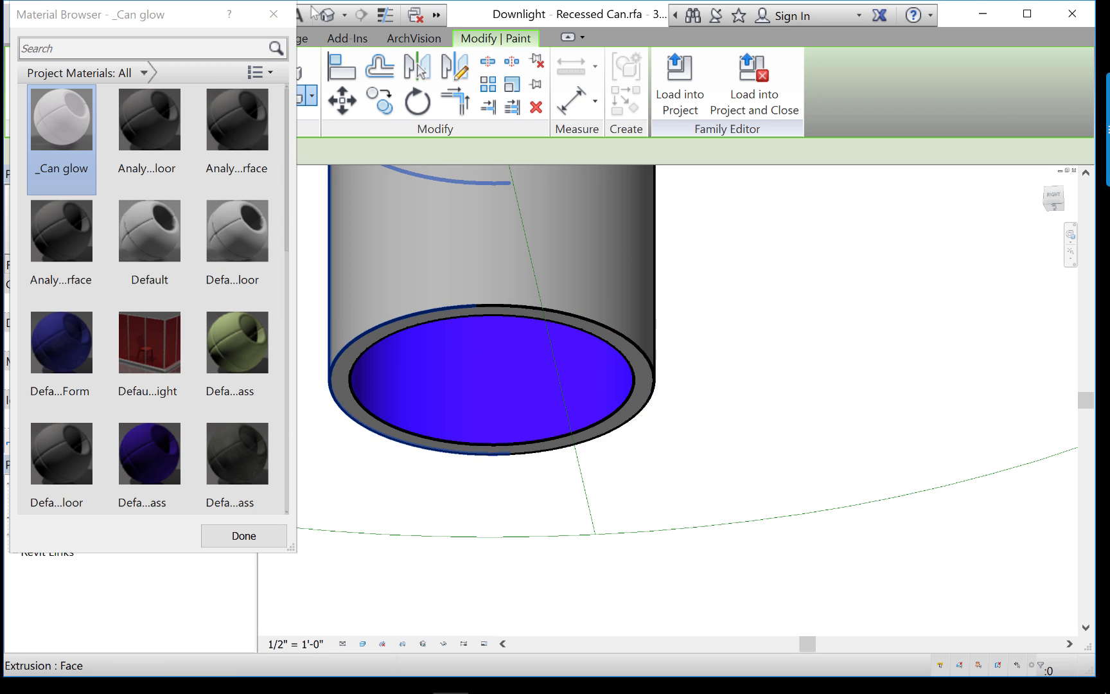
{"action": "left_click", "coordinate": [274, 15]}
{"action": "key", "text": "Escape"}
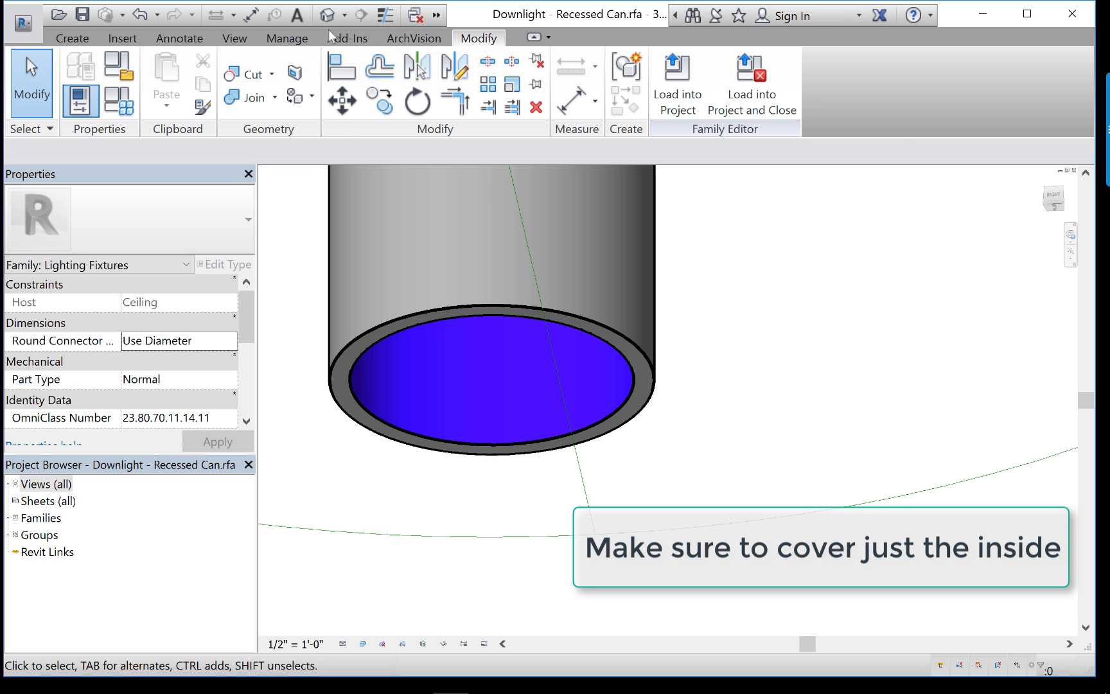
Turn on Use Render Appearance for the _Can glow material's shading and save the material
{"action": "left_click", "coordinate": [287, 38]}
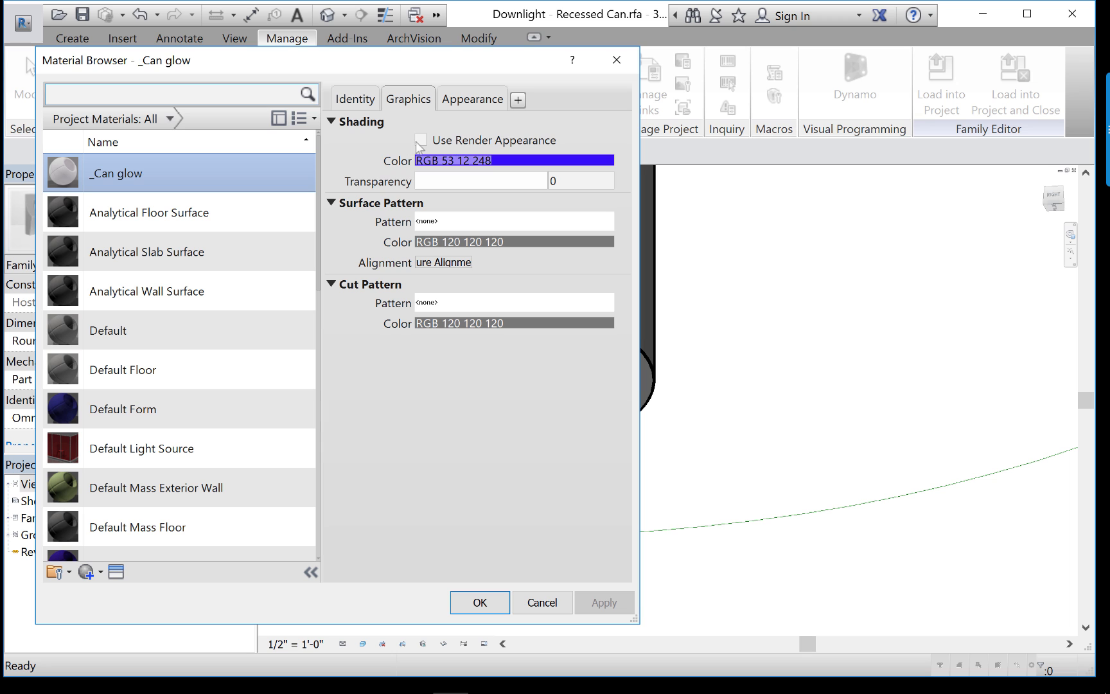
{"action": "left_click", "coordinate": [421, 140]}
{"action": "left_click", "coordinate": [607, 601]}
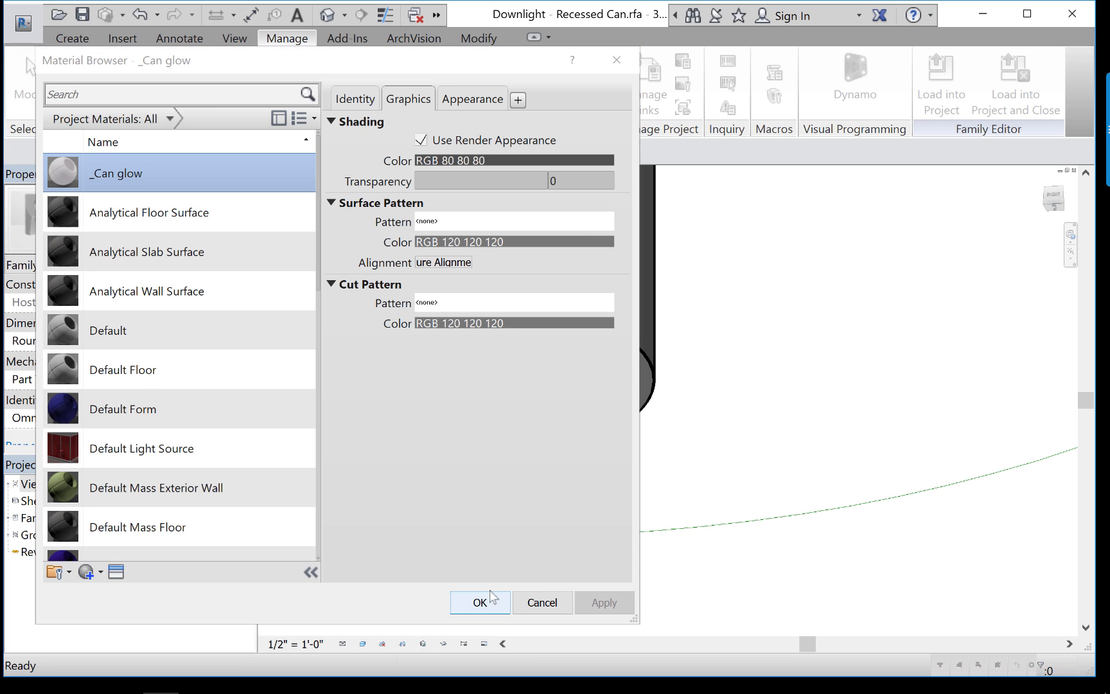
{"action": "left_click", "coordinate": [480, 602]}
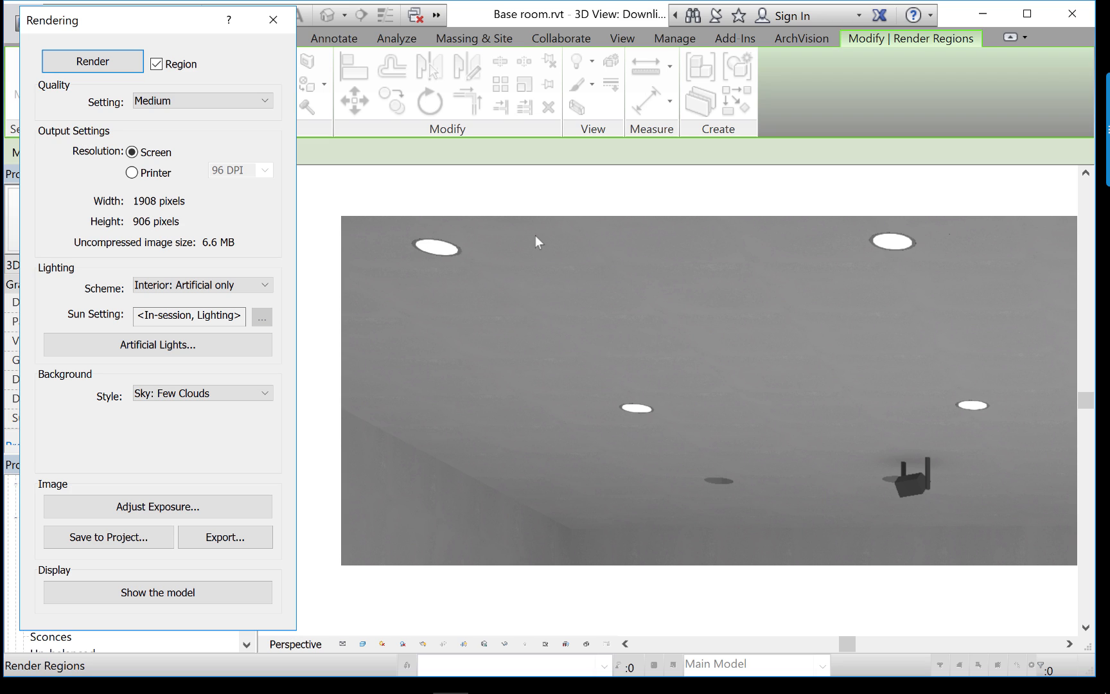
Close the rendering settings and open the Painting lighting 3D view, framed on the painting and its spotlights
{"action": "left_click", "coordinate": [283, 22]}
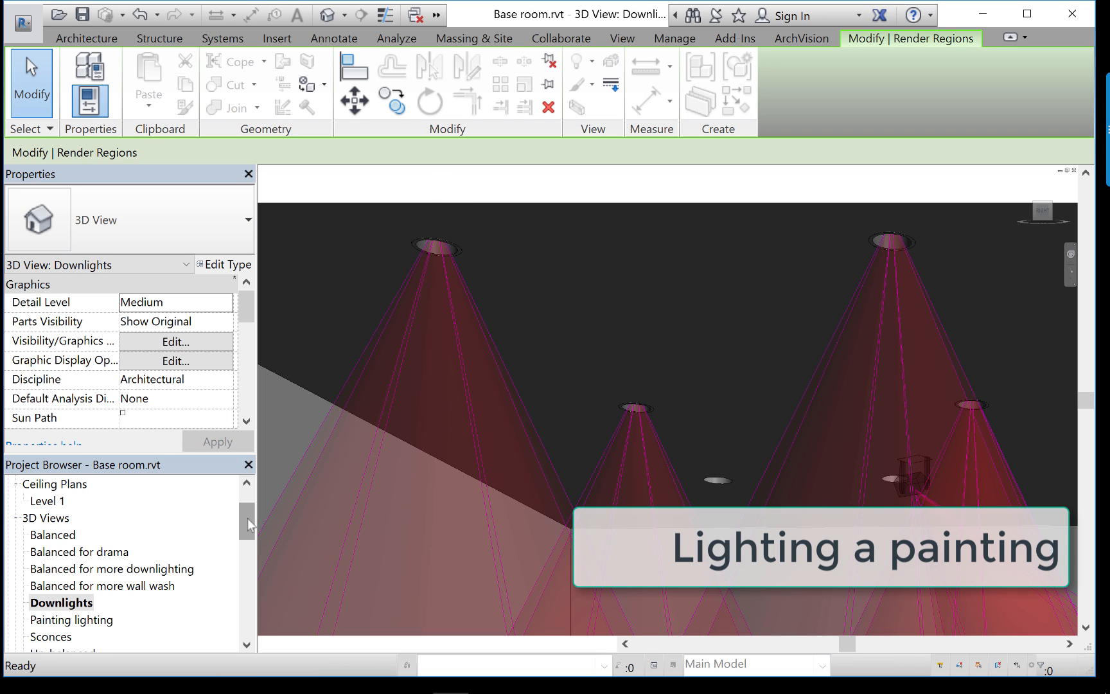
{"action": "left_click_drag", "start_coordinate": [247, 517], "coordinate": [243, 528]}
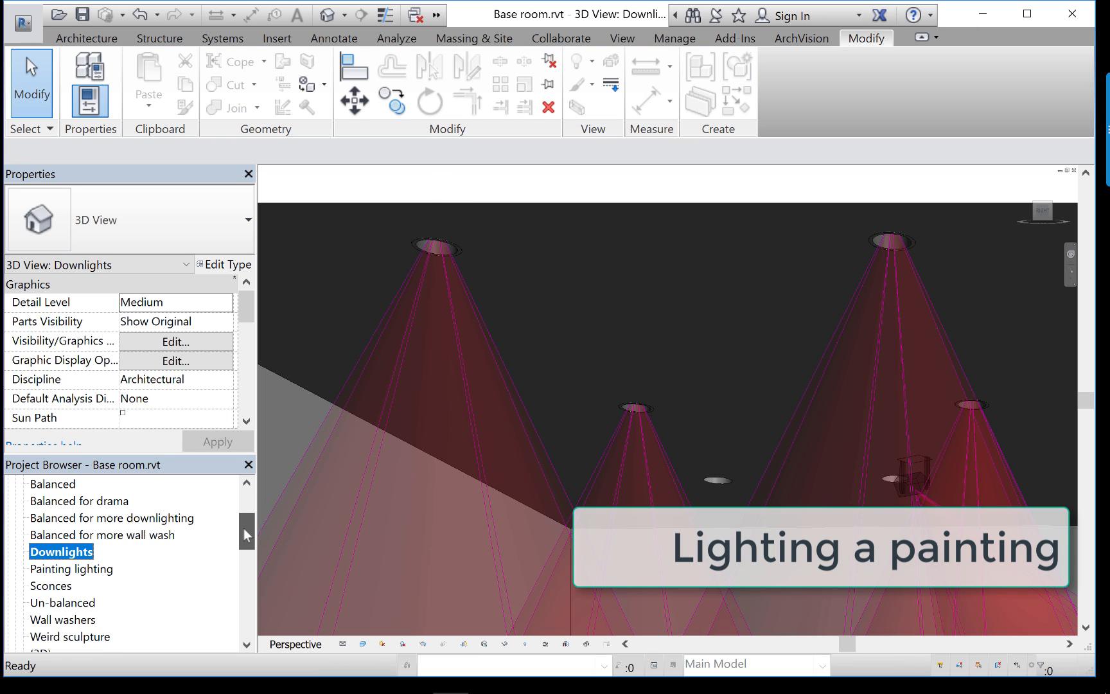
{"action": "double_click", "coordinate": [61, 569]}
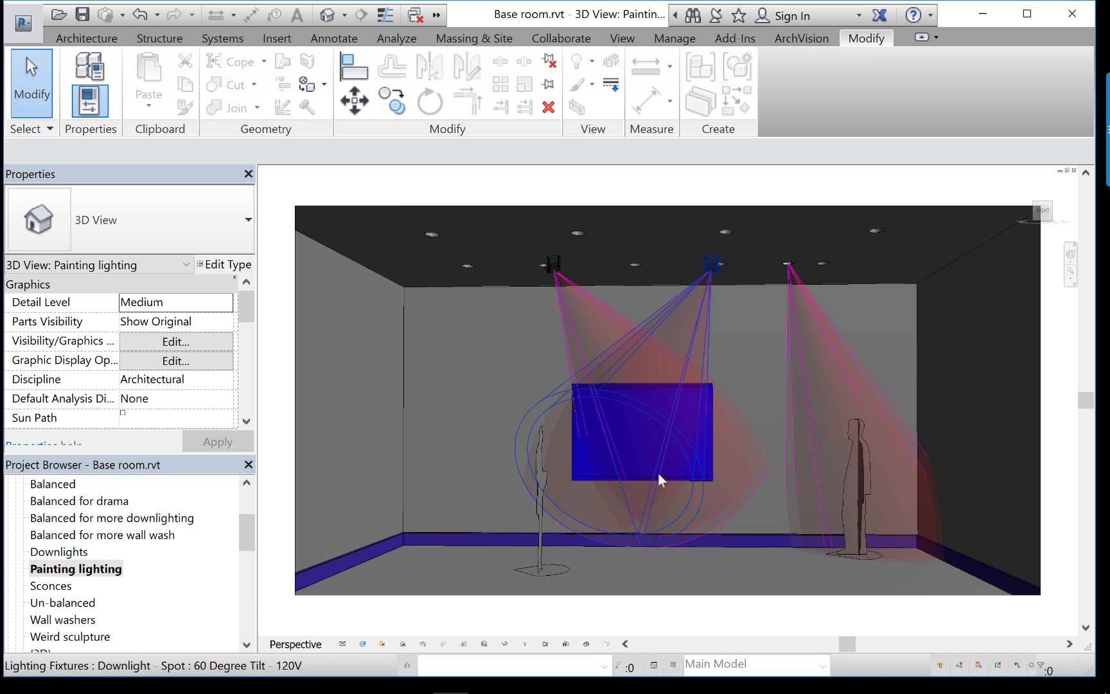
{"action": "scroll", "coordinate": [646, 443], "scroll_direction": "up", "scroll_amount": 5}
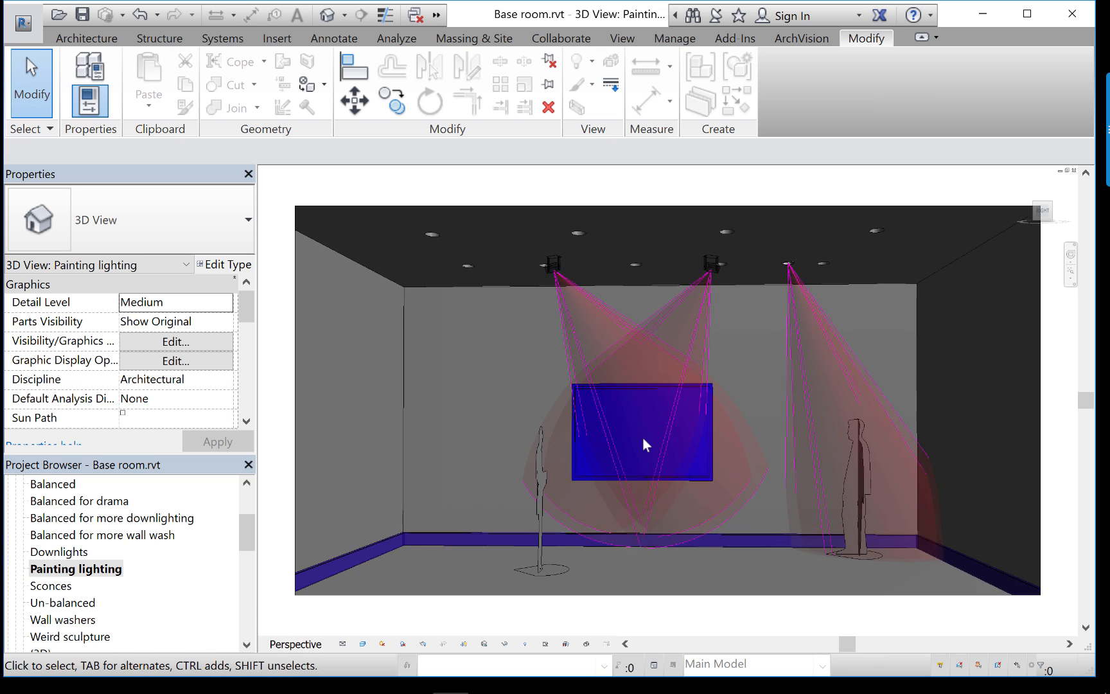
{"action": "mouse_move", "coordinate": [639, 432]}
{"action": "middle_mouse_down"}
{"action": "mouse_move", "coordinate": [647, 468]}
{"action": "mouse_move", "coordinate": [637, 464]}
{"action": "middle_mouse_up"}
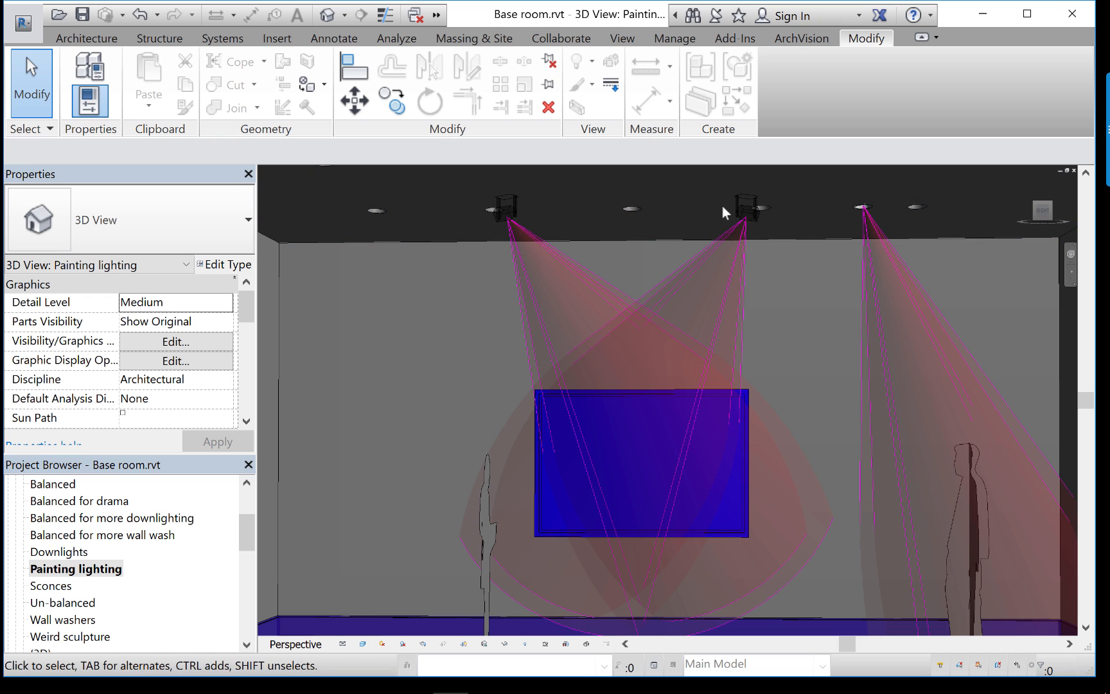
Inspect the spotlights aimed at the painting and open the Downlight - Spot family for editing
{"action": "left_click", "coordinate": [741, 214]}
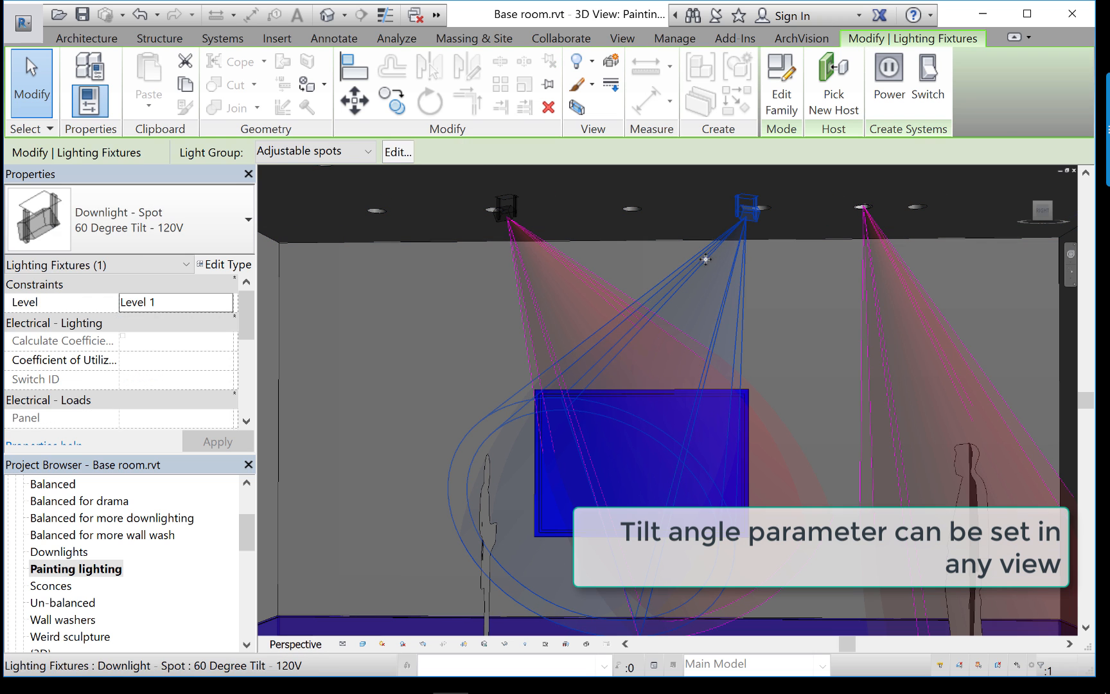
{"action": "left_click", "coordinate": [507, 222]}
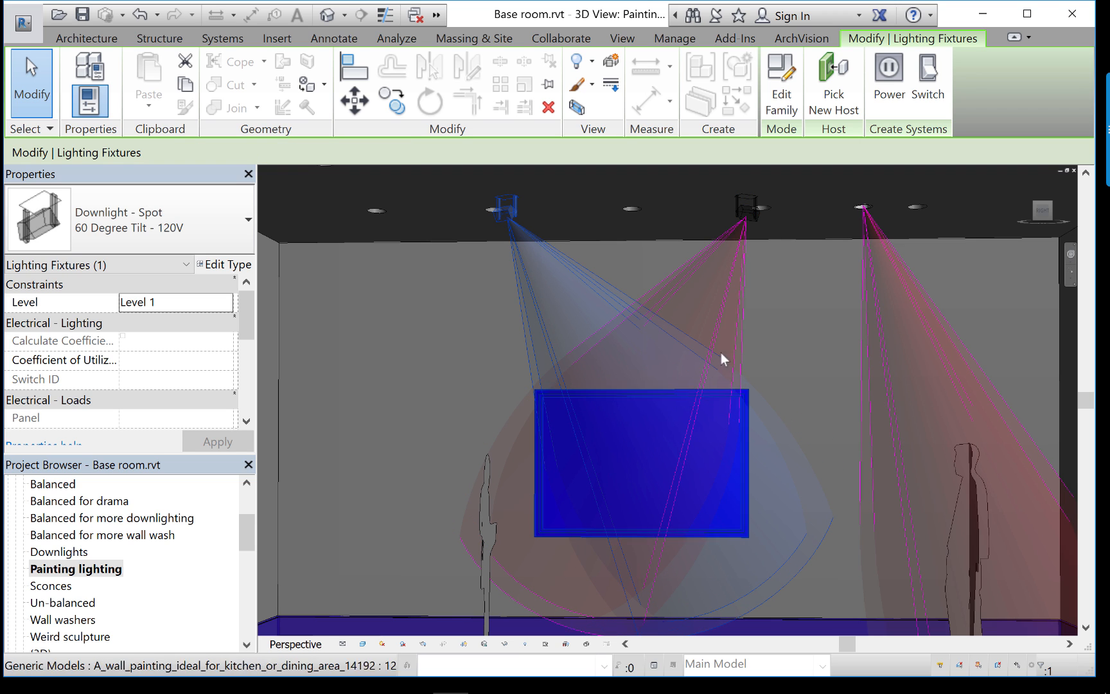
{"action": "left_click", "coordinate": [900, 265]}
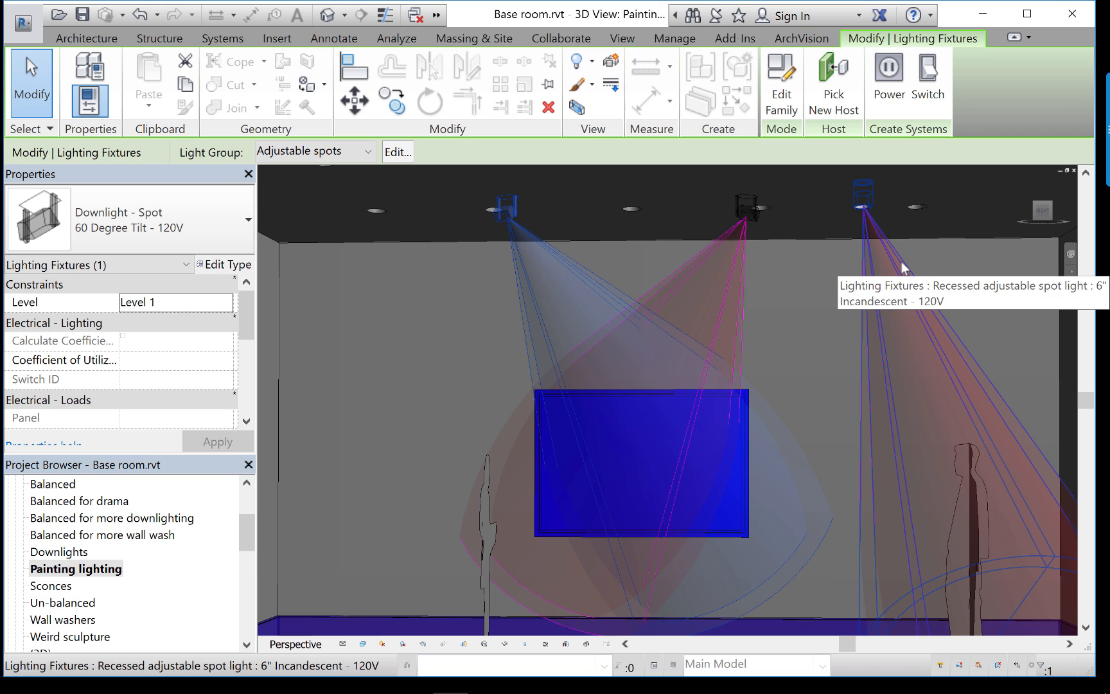
{"action": "left_click", "coordinate": [740, 203]}
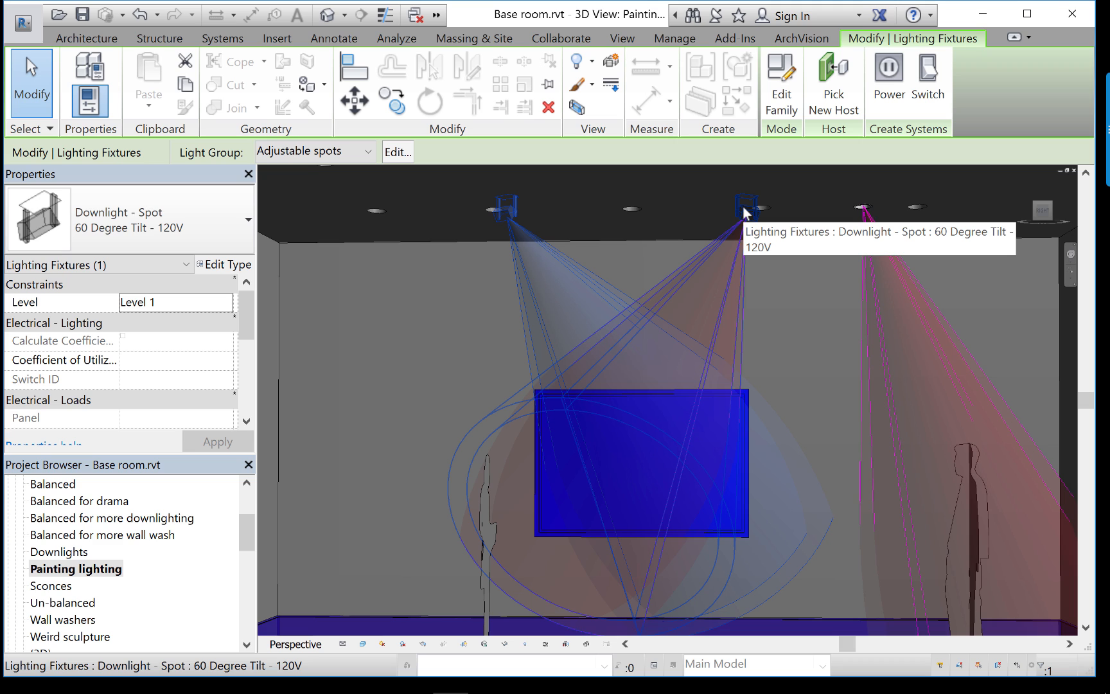
{"action": "left_click", "coordinate": [779, 99]}
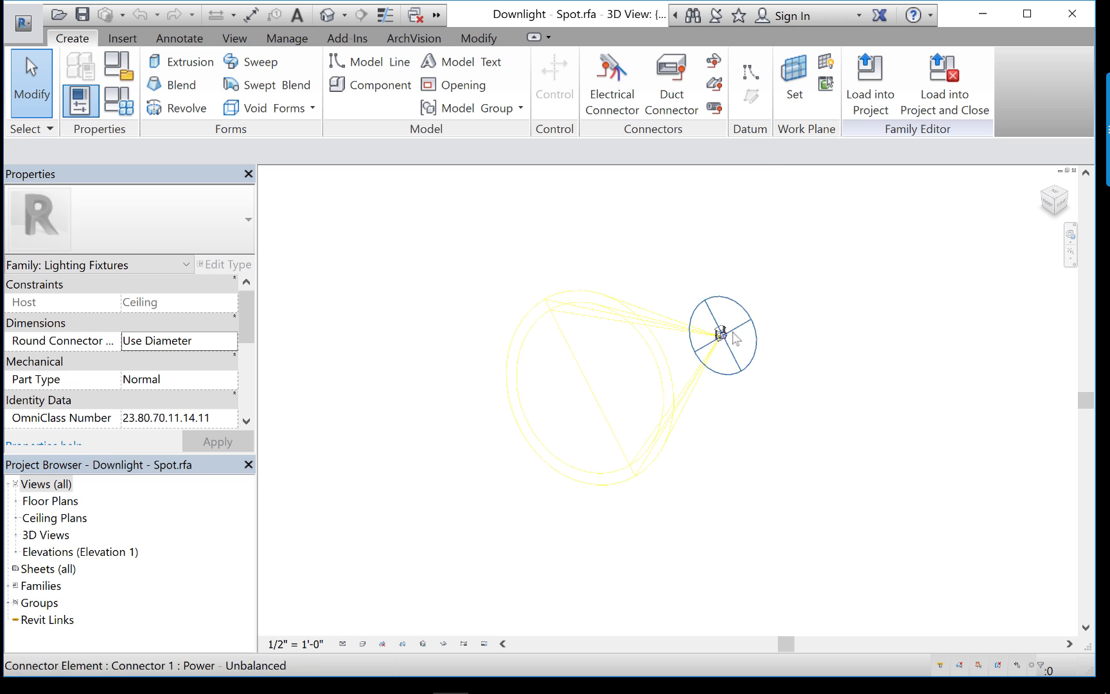
Select the light source in the Downlight - Spot family and open its light source definition
{"action": "left_click", "coordinate": [670, 323]}
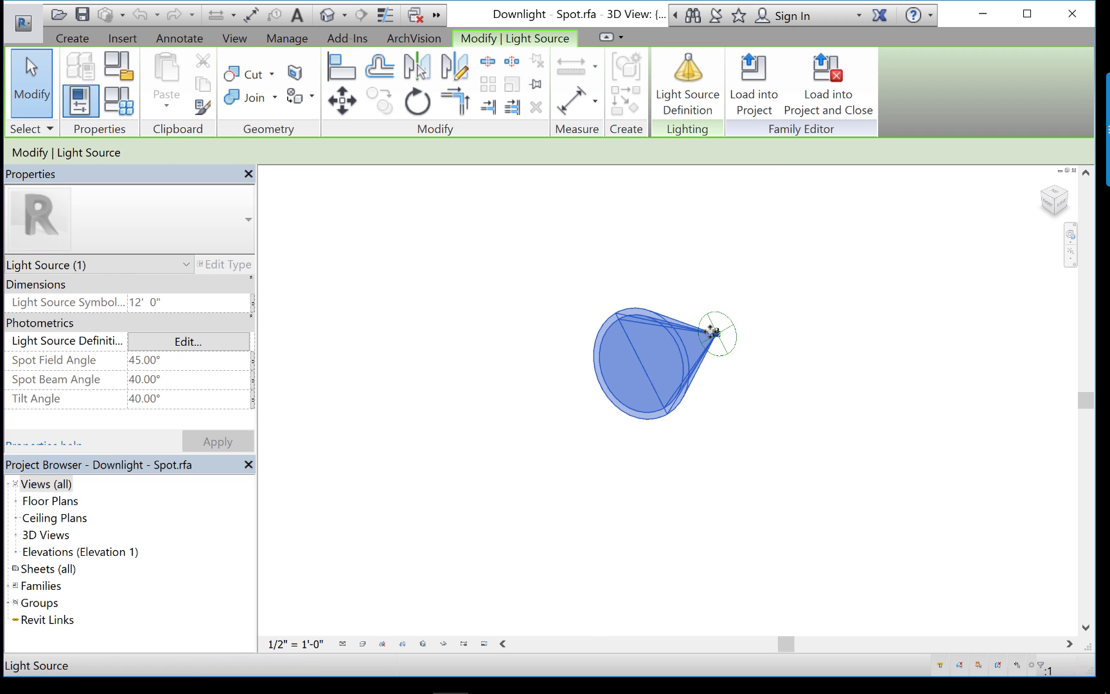
{"action": "scroll", "coordinate": [712, 332], "scroll_direction": "up", "scroll_amount": 5}
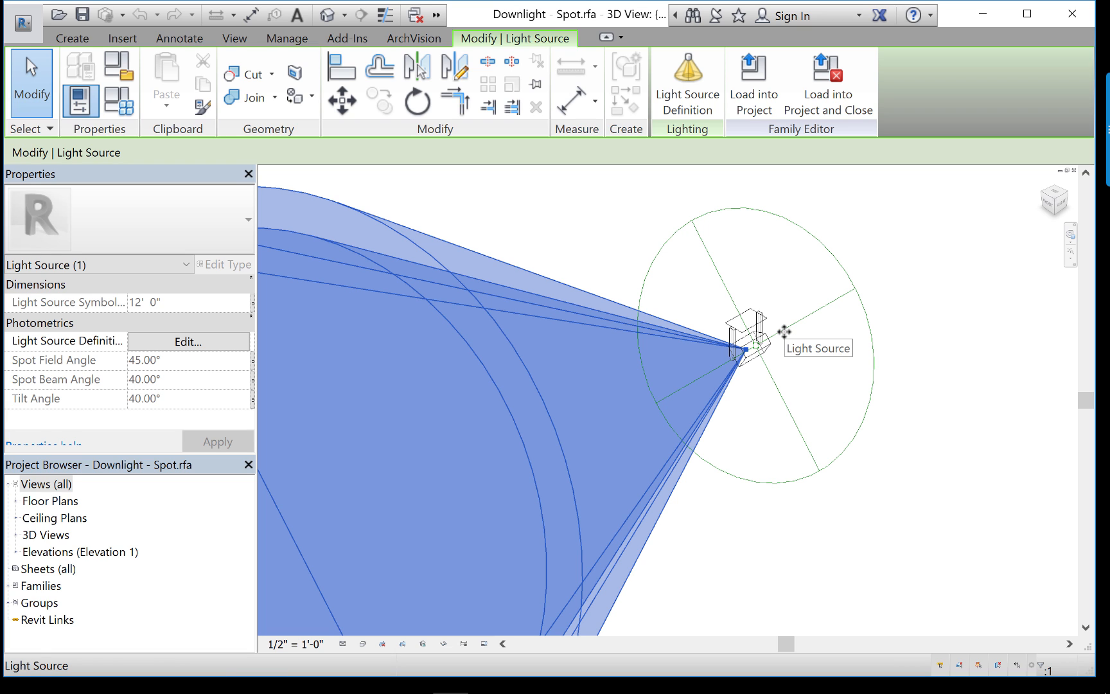
{"action": "left_click", "coordinate": [689, 88]}
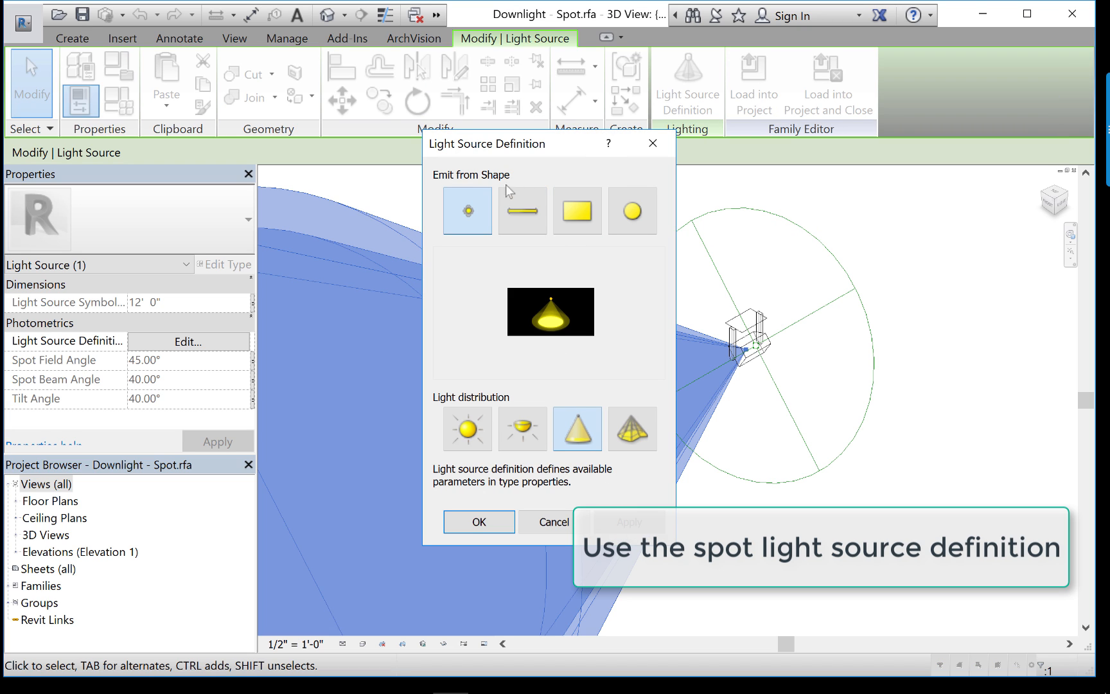
Preview the rectangle emit shape with hemispherical, spherical and photometric web distributions, and discard the light source definition changes
{"action": "left_click", "coordinate": [583, 210]}
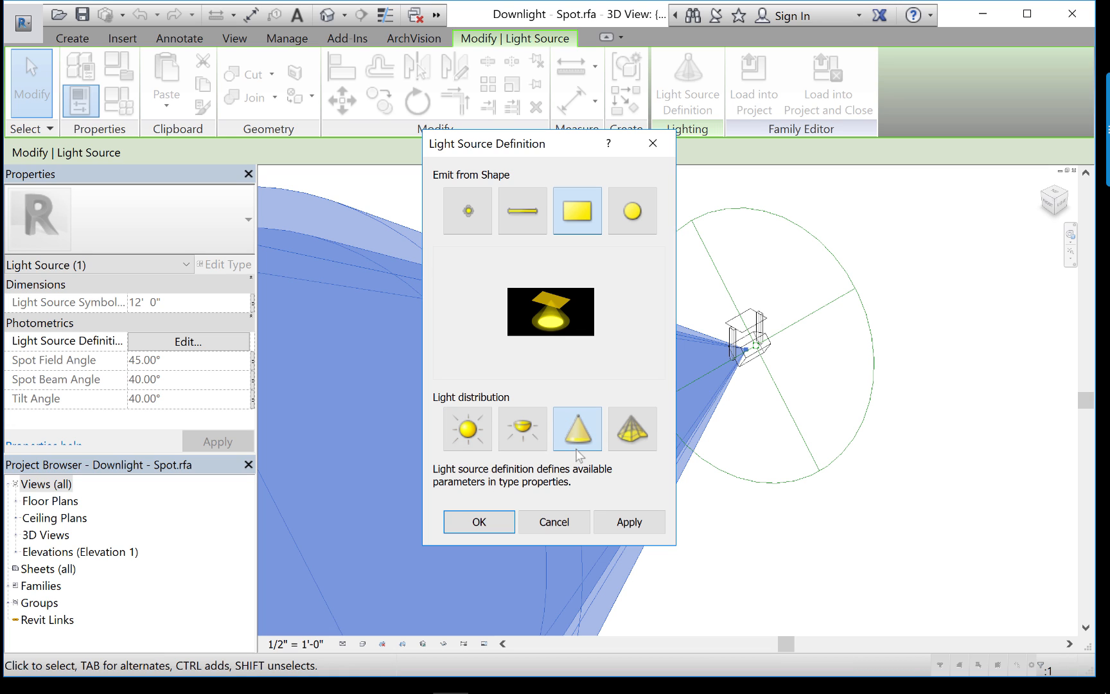
{"action": "left_click", "coordinate": [530, 429]}
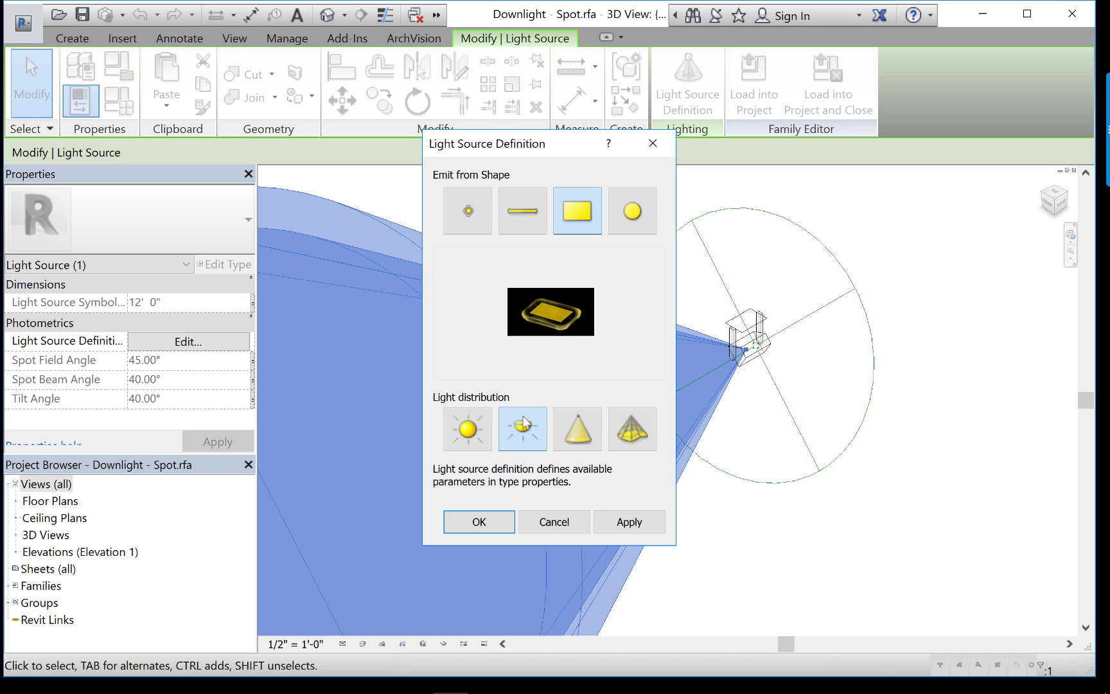
{"action": "left_click", "coordinate": [465, 428]}
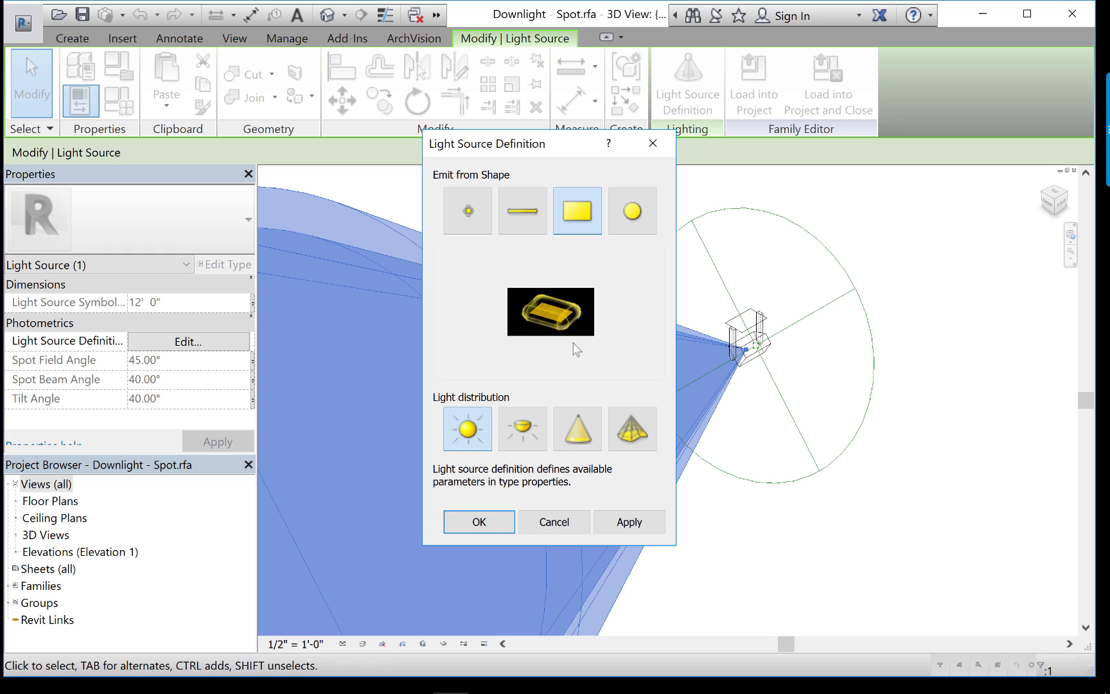
{"action": "left_click", "coordinate": [533, 435]}
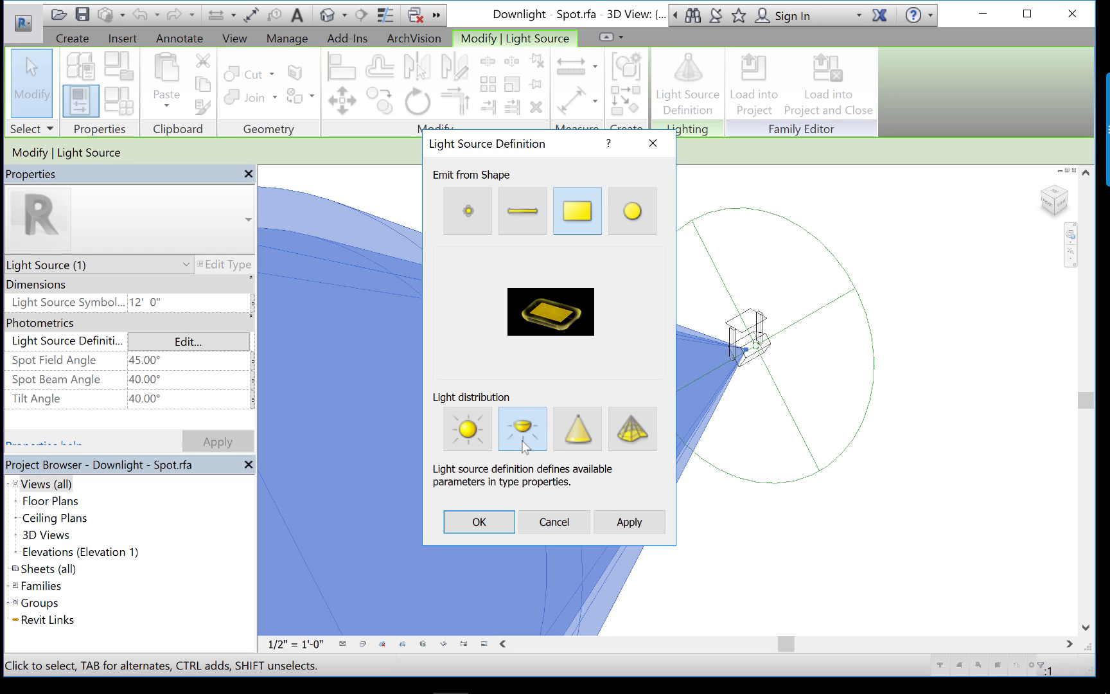
{"action": "left_click", "coordinate": [636, 435]}
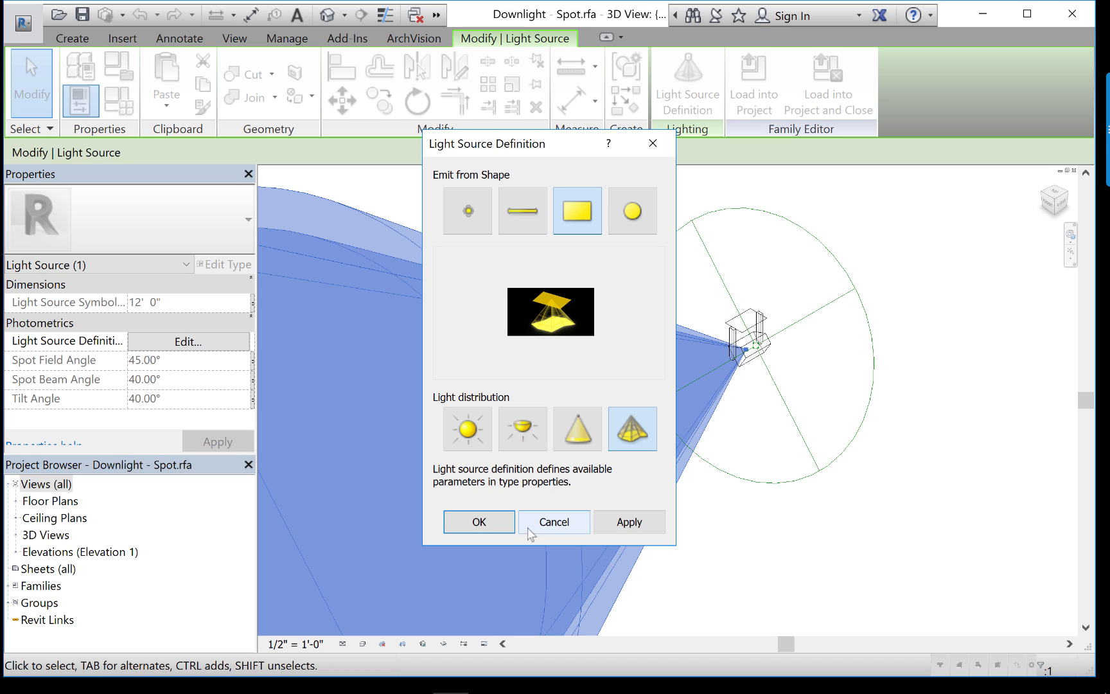
{"action": "left_click", "coordinate": [550, 522]}
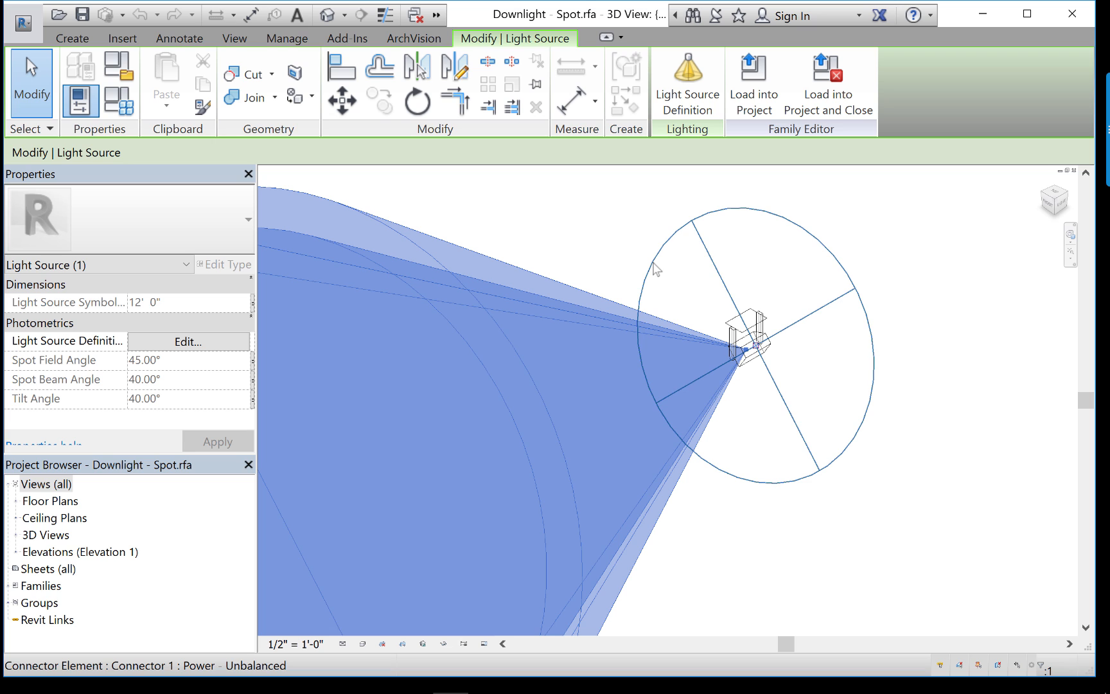
Close the Downlight - Spot family without saving and select the spotlight above the painting's left side in the Painting lighting view
{"action": "left_click", "coordinate": [1074, 171]}
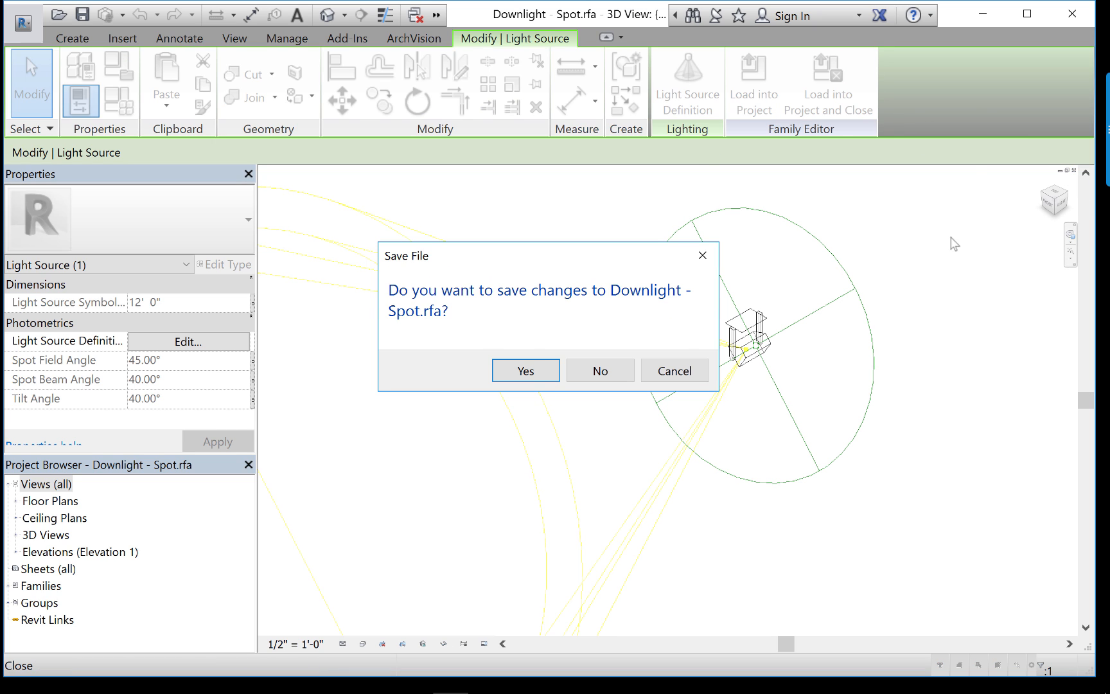
{"action": "left_click", "coordinate": [597, 369]}
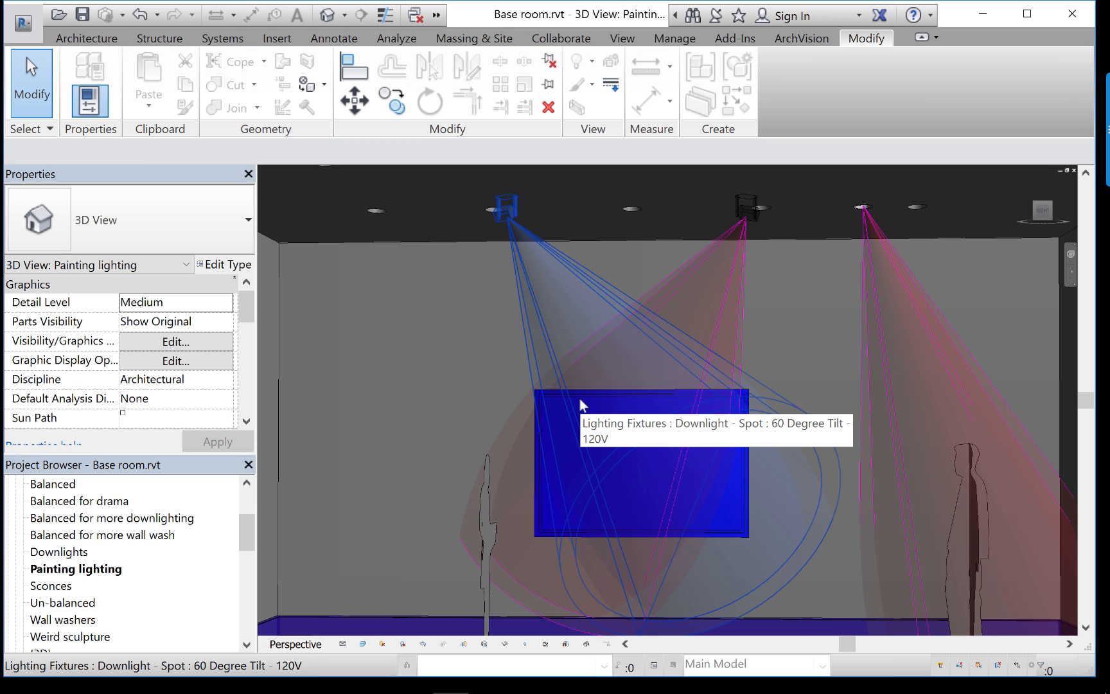
{"action": "left_click", "coordinate": [502, 207]}
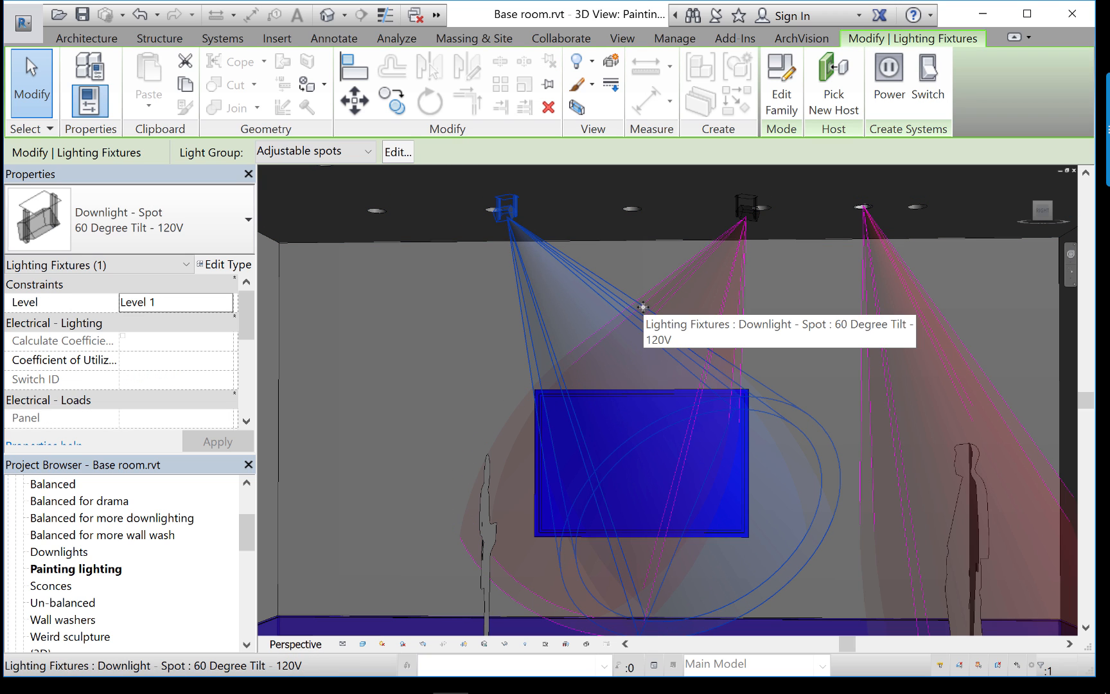
Inspect the spotlight type's photometrics, including the spot angles, initial color and tilt angle, and leave the type properties without changes
{"action": "left_click", "coordinate": [228, 265]}
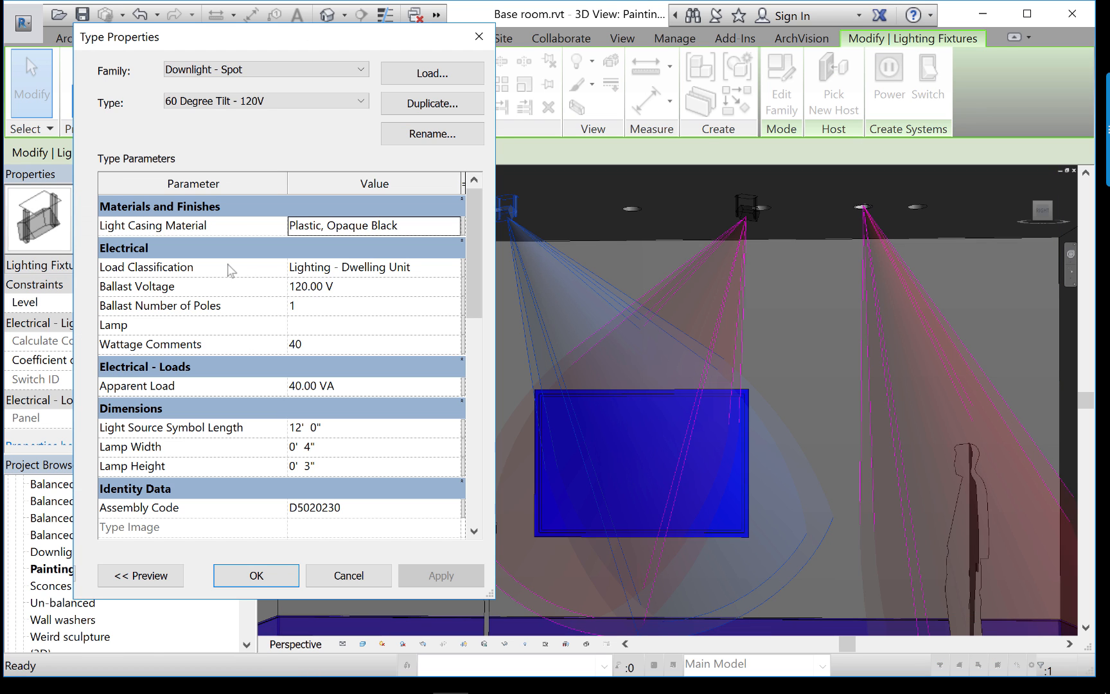
{"action": "left_click_drag", "start_coordinate": [475, 305], "coordinate": [506, 464]}
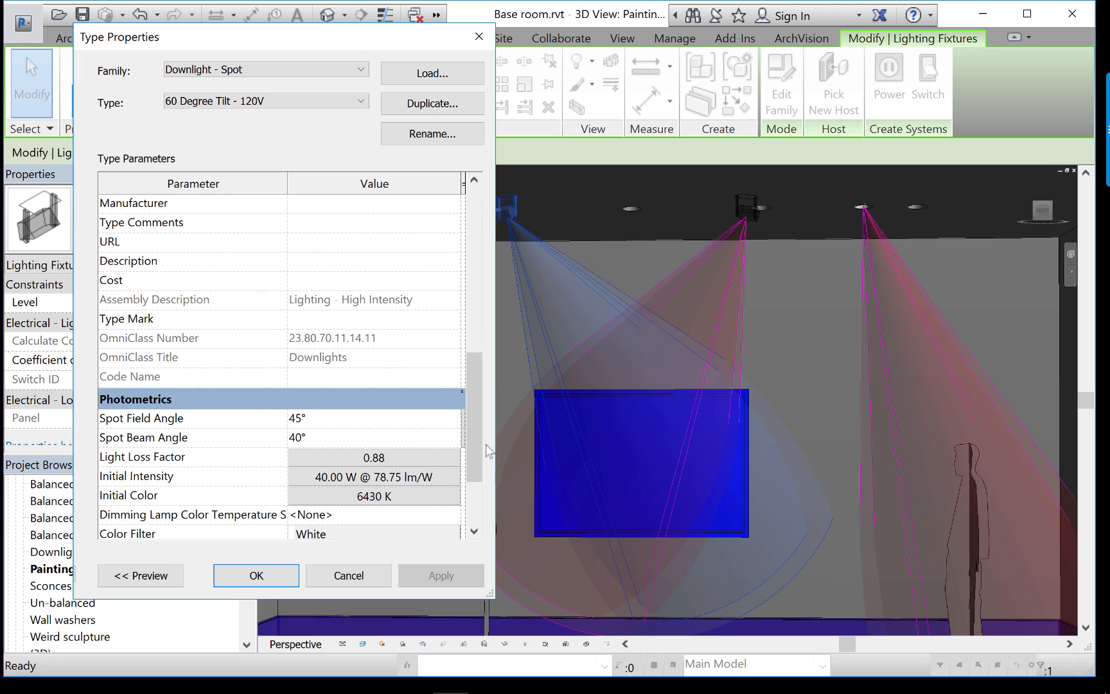
{"action": "left_click_drag", "start_coordinate": [471, 433], "coordinate": [474, 457]}
{"action": "left_click", "coordinate": [315, 492]}
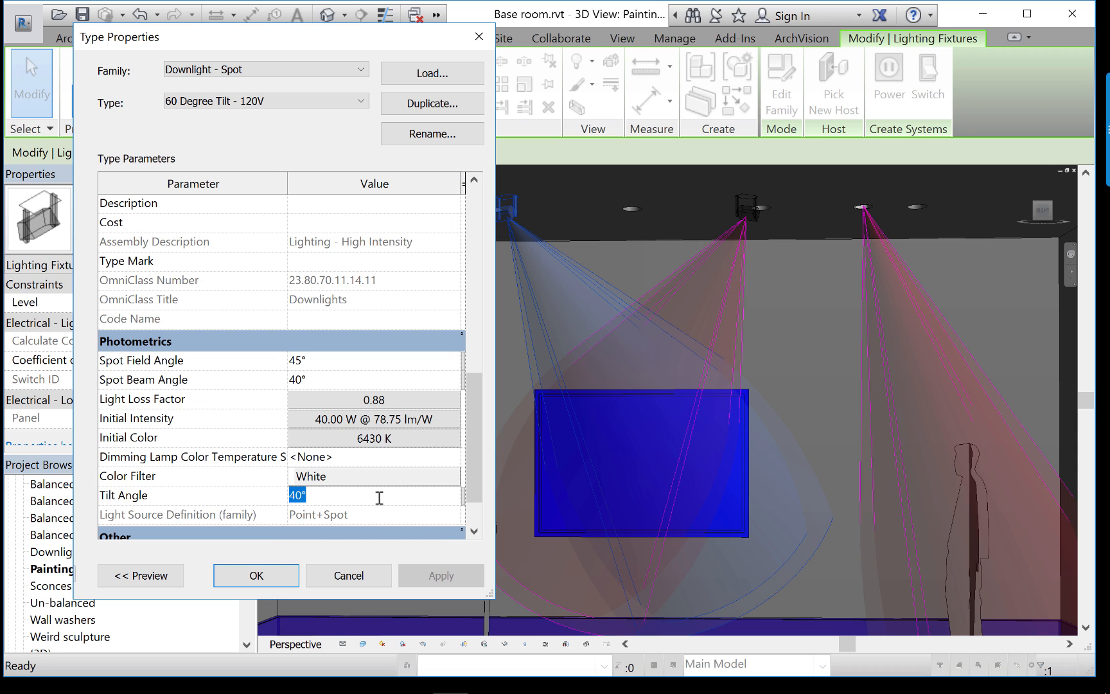
{"action": "left_click", "coordinate": [354, 439]}
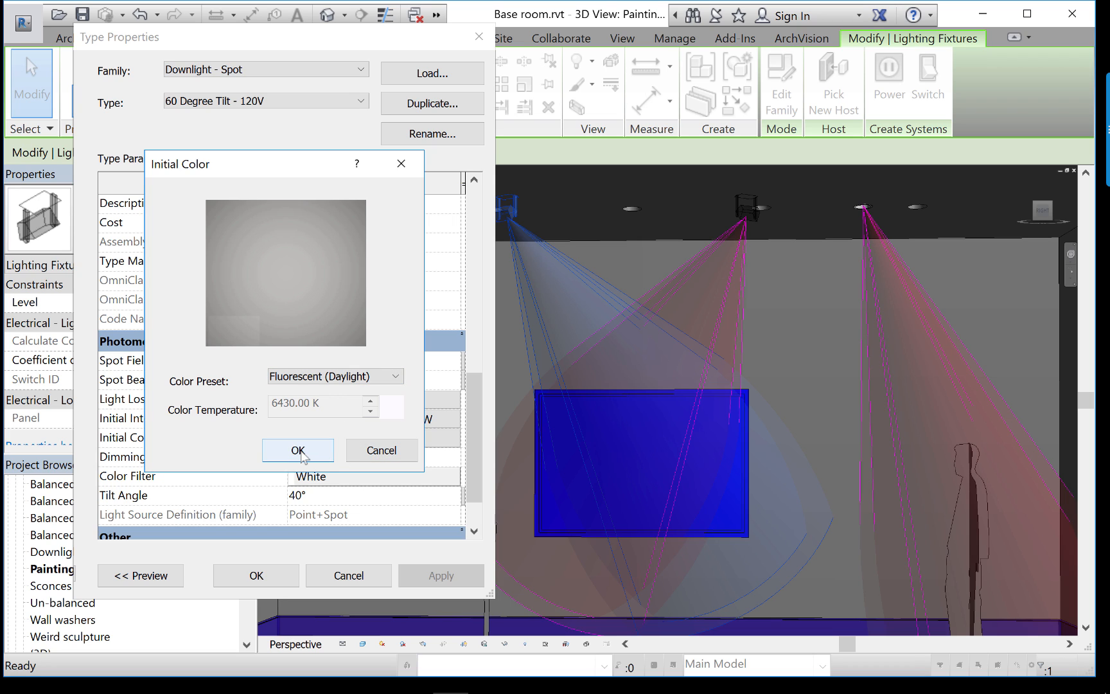
{"action": "left_click", "coordinate": [381, 453]}
{"action": "left_click", "coordinate": [311, 496]}
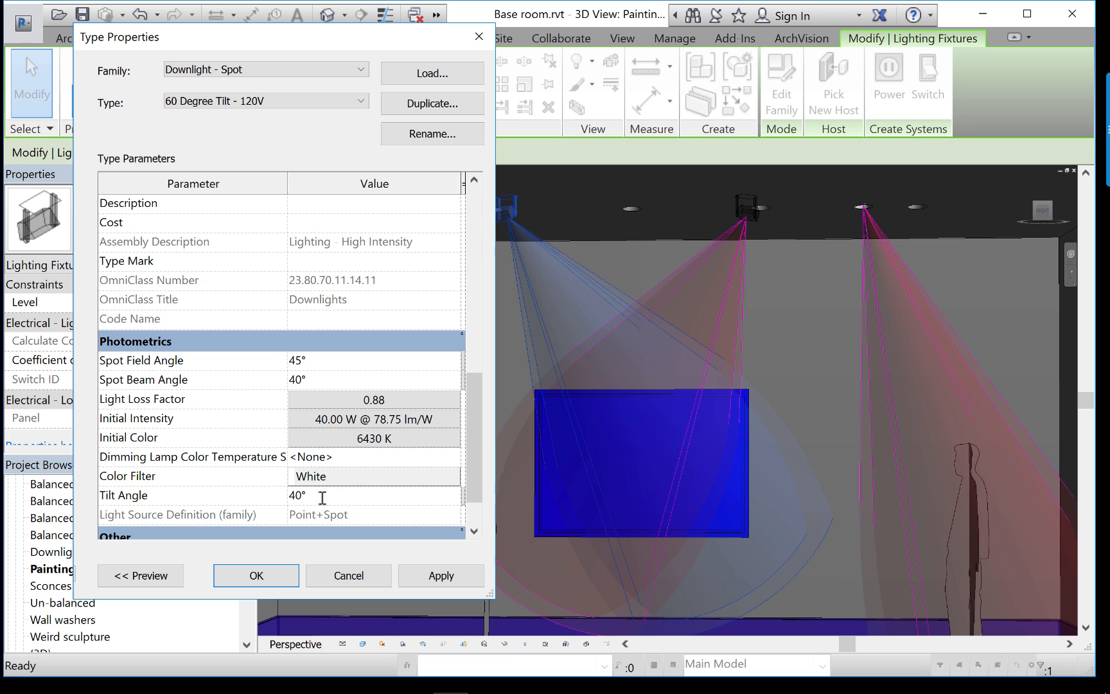
{"action": "left_click", "coordinate": [349, 576]}
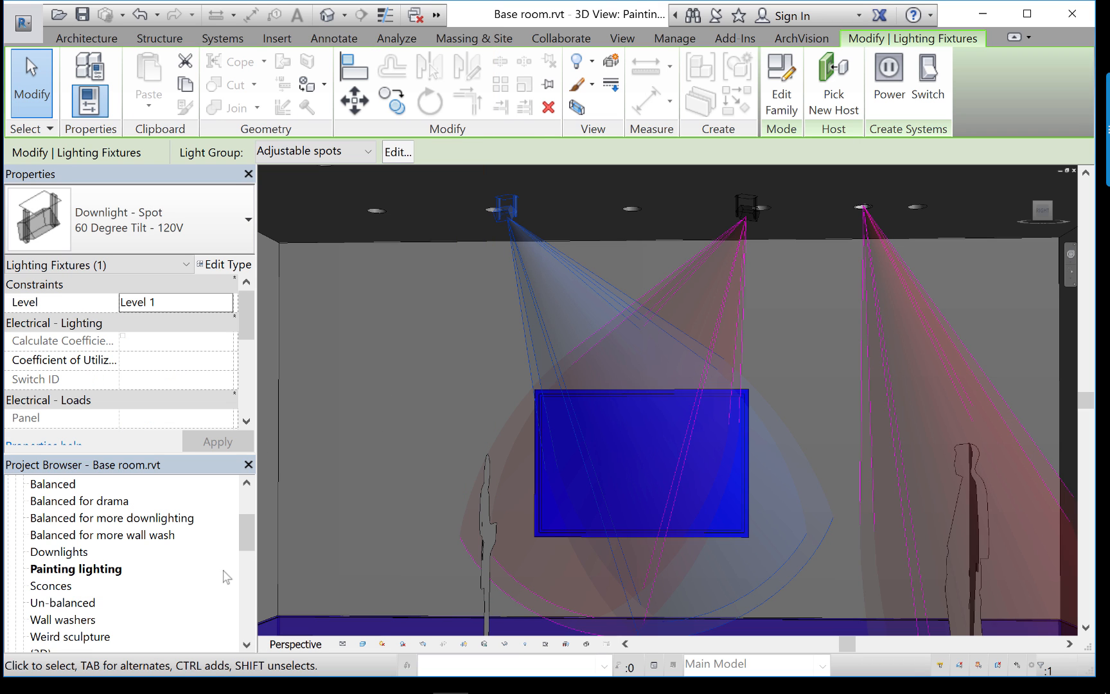
Review the spotlight's tilt in the Section 1 with theta view and open the Level 1 ceiling plan
{"action": "left_click_drag", "start_coordinate": [252, 524], "coordinate": [243, 605]}
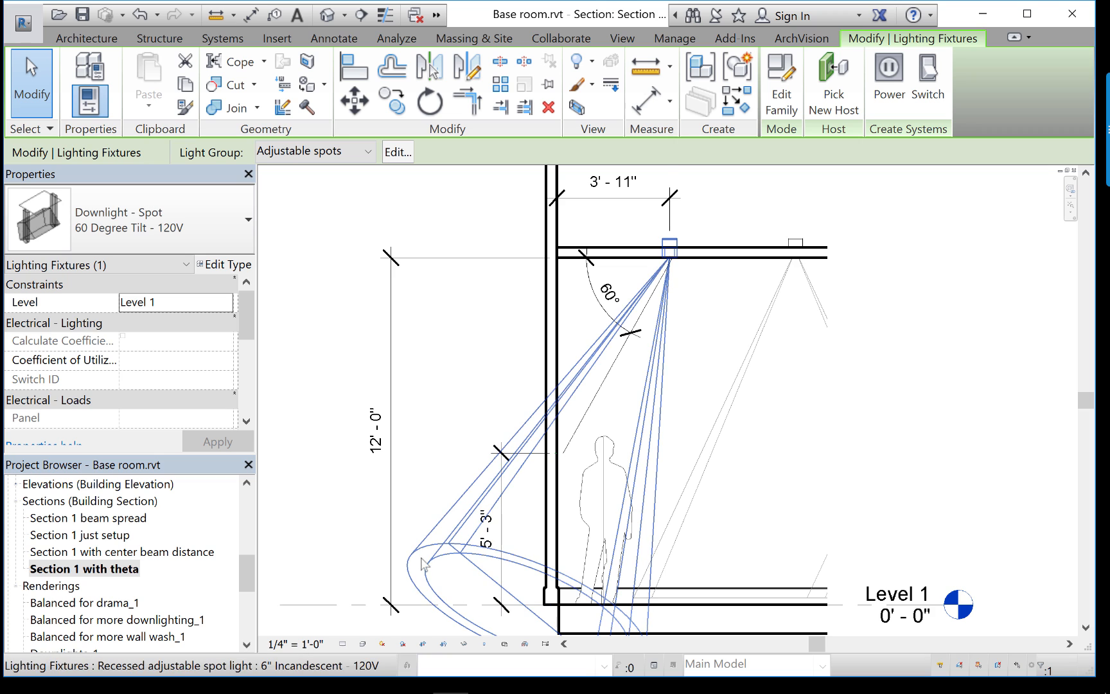
{"action": "left_click", "coordinate": [446, 586]}
{"action": "left_click", "coordinate": [455, 565]}
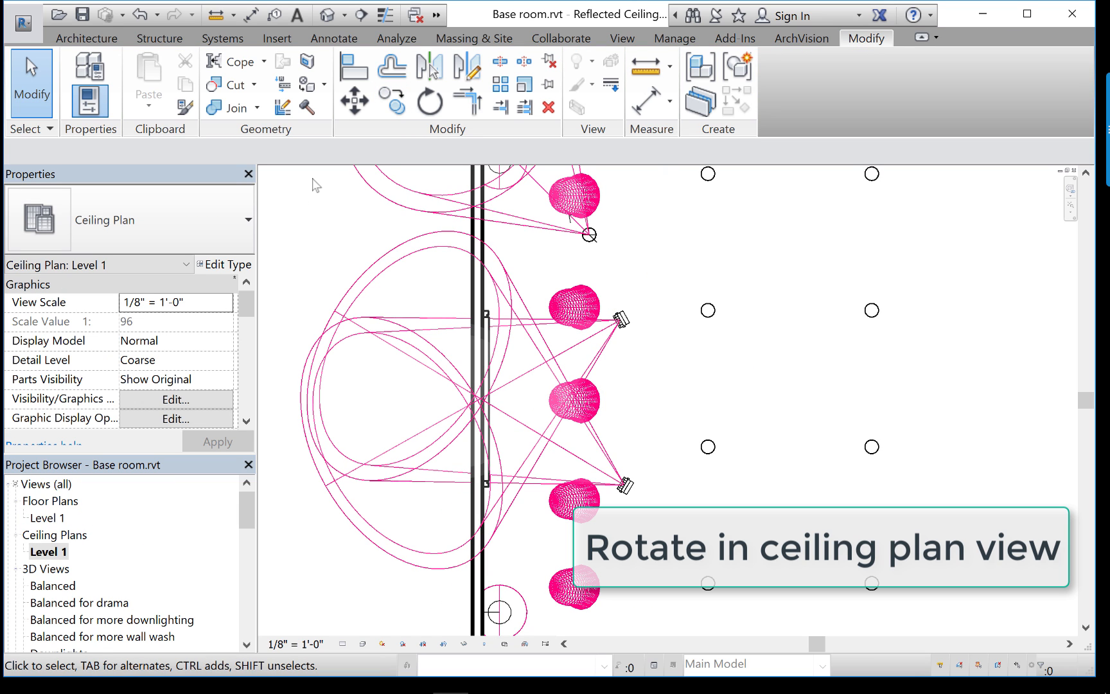
Rotate the upper of the two painting spotlights slightly clockwise about its own location in the ceiling plan
{"action": "left_click", "coordinate": [628, 331]}
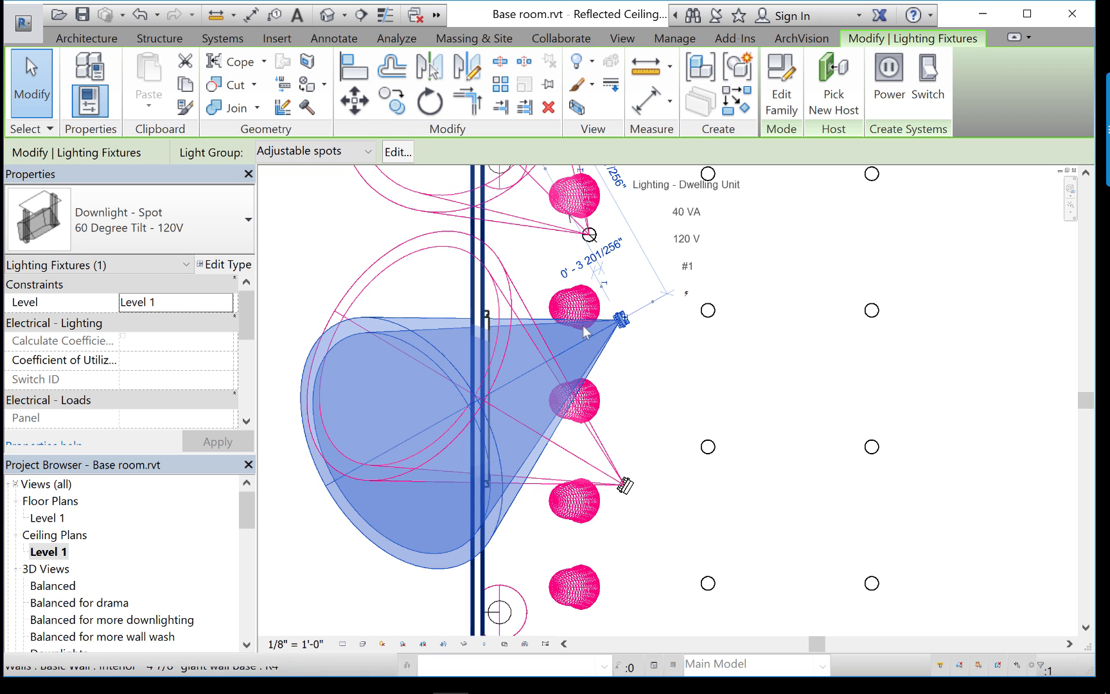
{"action": "scroll", "coordinate": [647, 426], "scroll_direction": "down", "scroll_amount": 1}
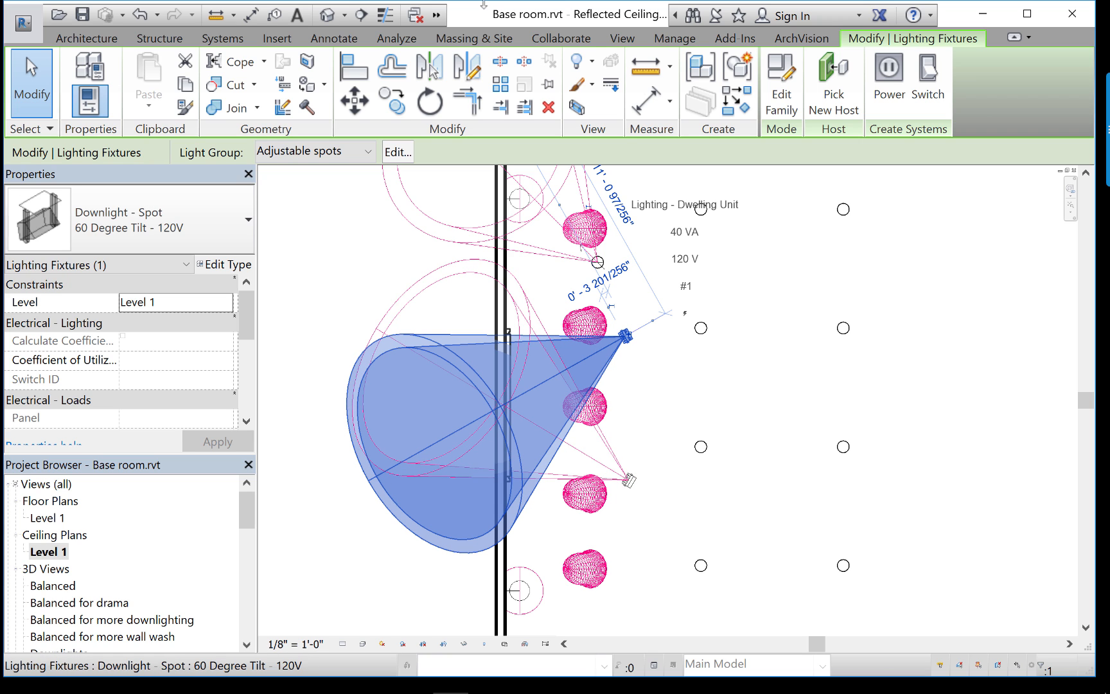
{"action": "left_click", "coordinate": [430, 101]}
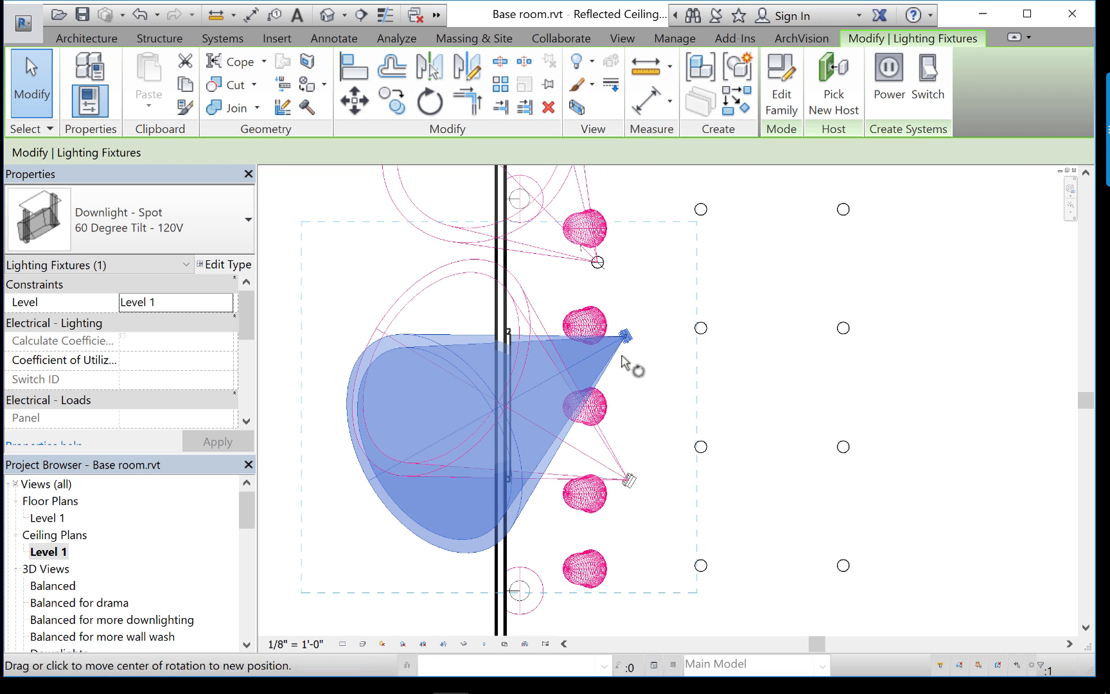
{"action": "left_click", "coordinate": [378, 478]}
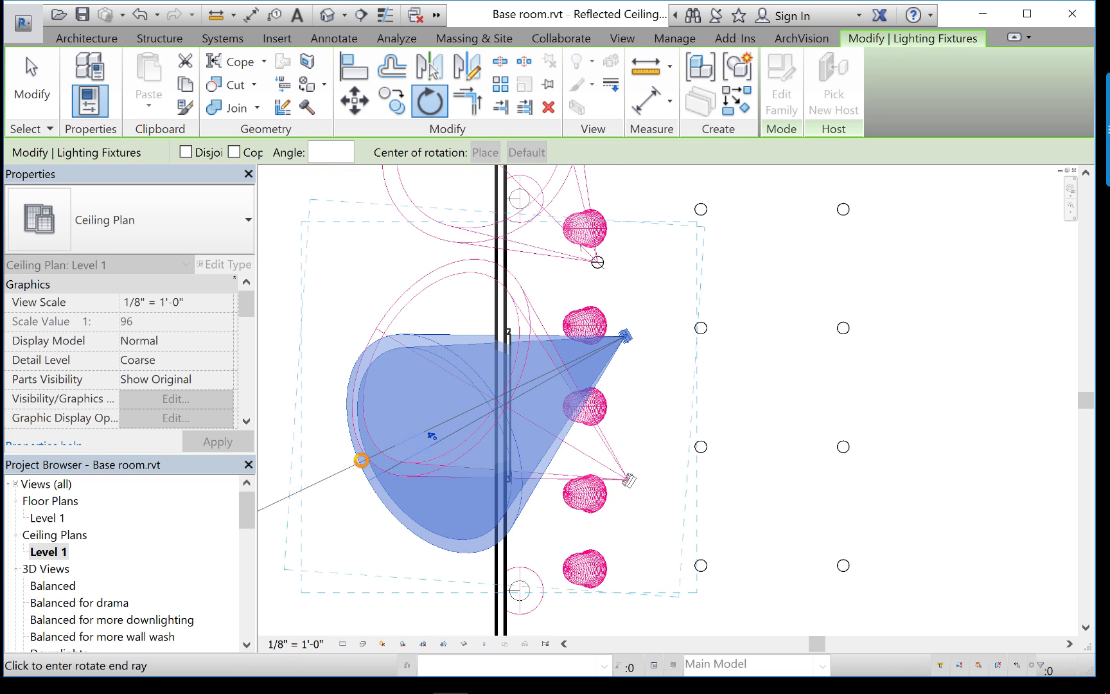
{"action": "left_click", "coordinate": [361, 459]}
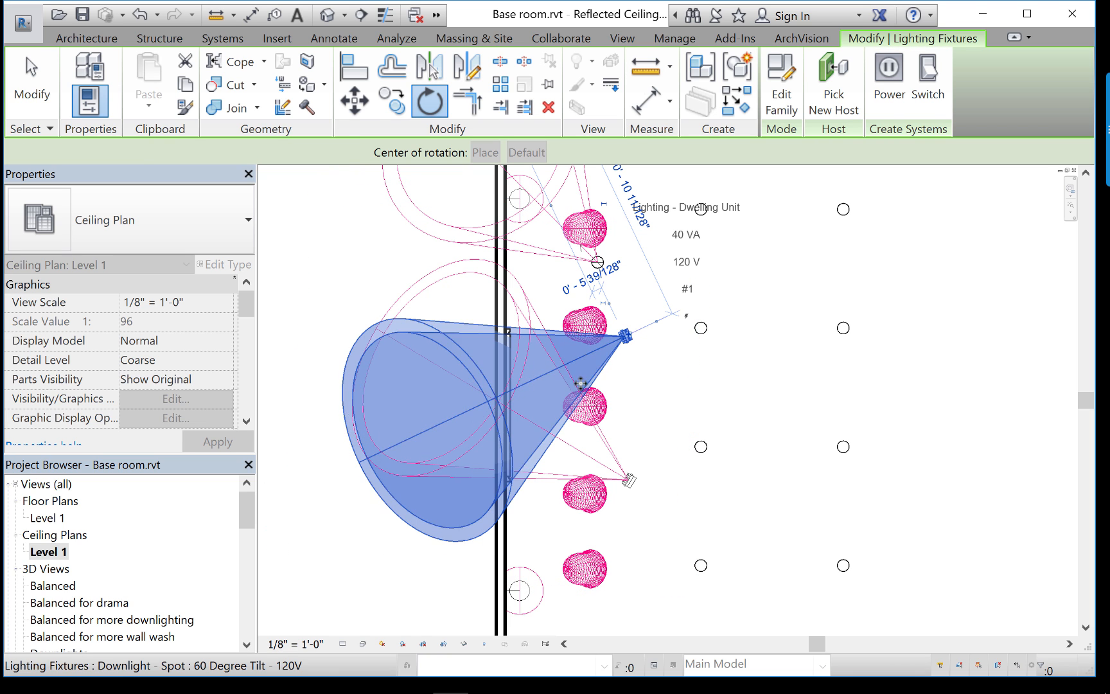
{"action": "left_click", "coordinate": [525, 390]}
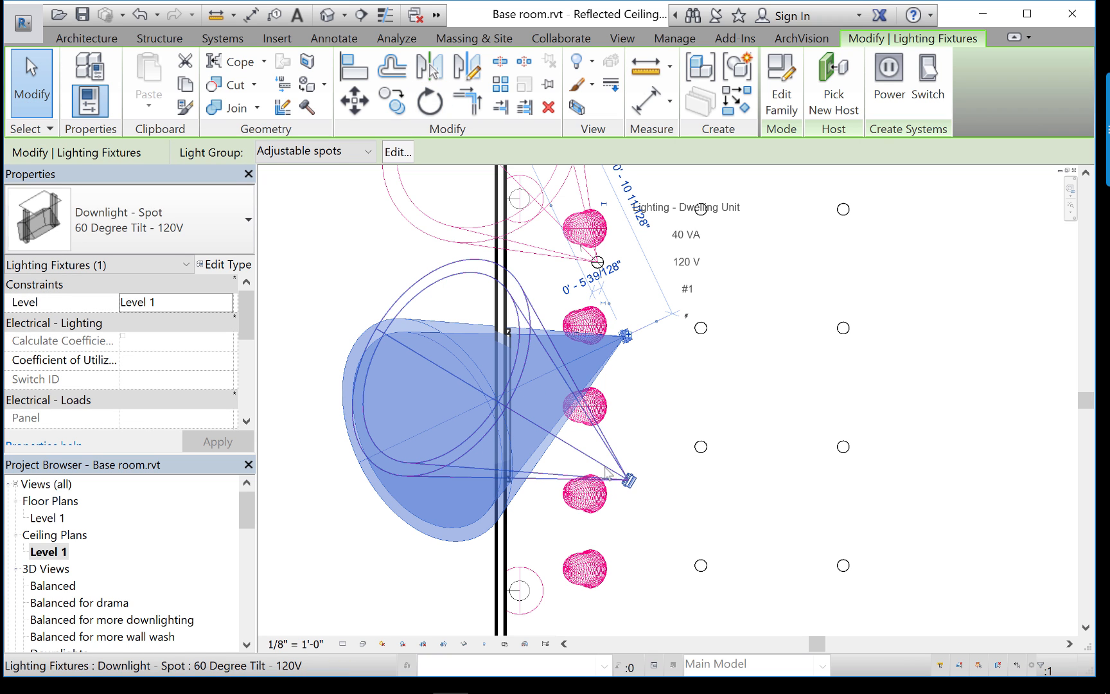
Rotate the lower painting spotlight counterclockwise about its own location in two small turns to mirror the upper spotlight's aim
{"action": "left_click", "coordinate": [630, 482]}
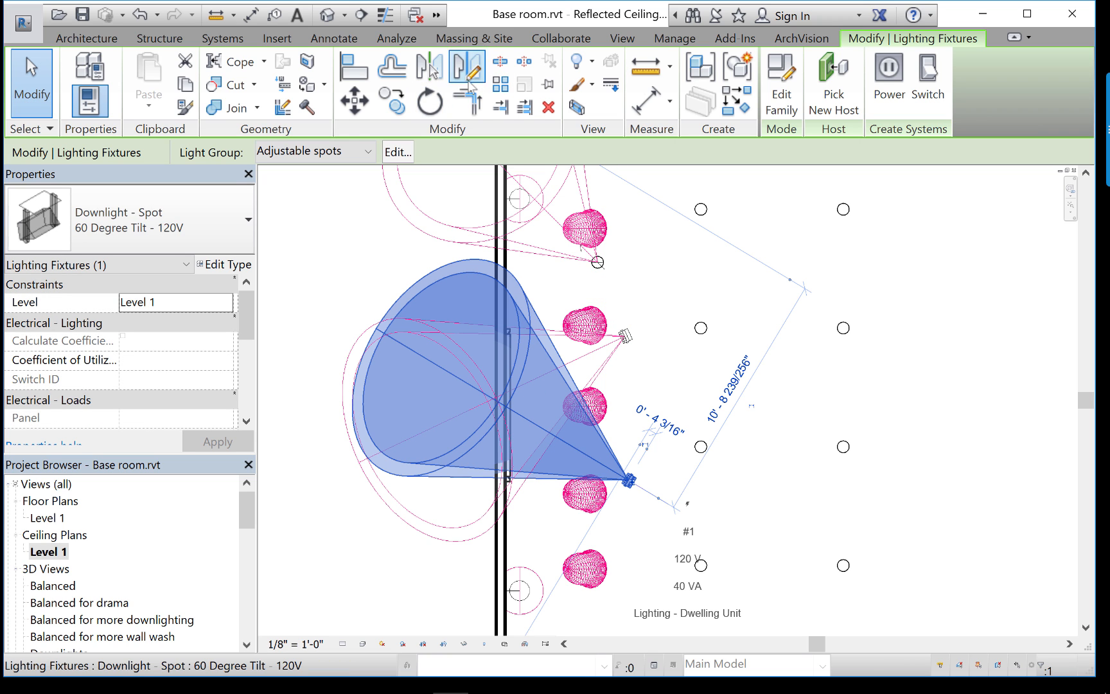
{"action": "left_click", "coordinate": [429, 101]}
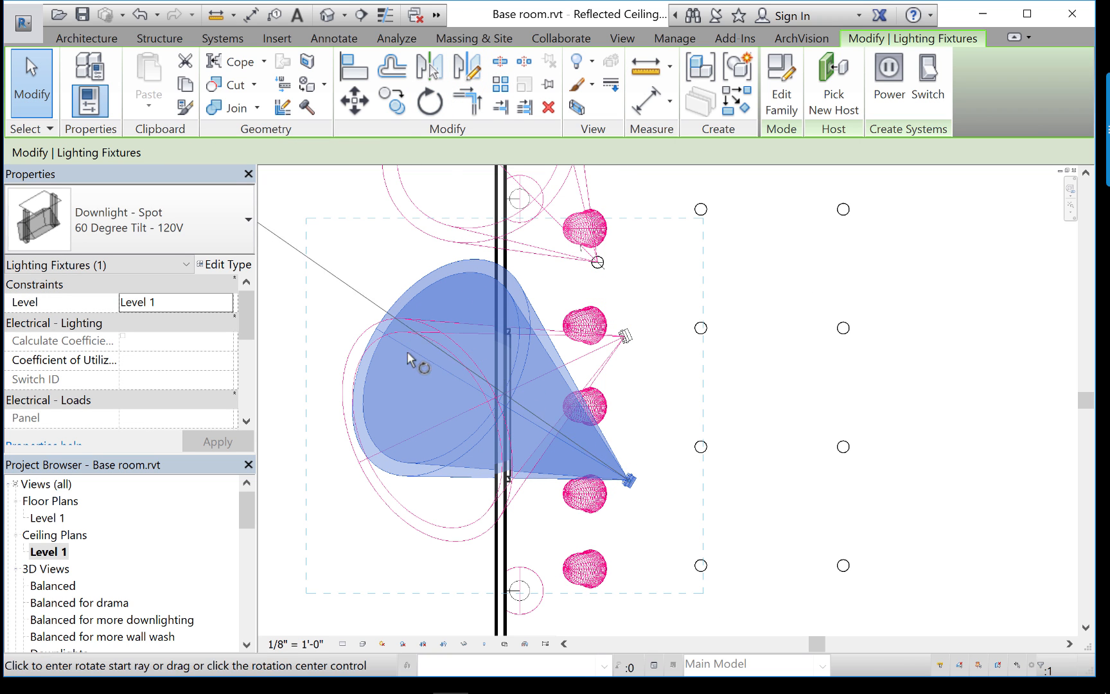
{"action": "left_click", "coordinate": [353, 332]}
{"action": "left_click", "coordinate": [371, 365]}
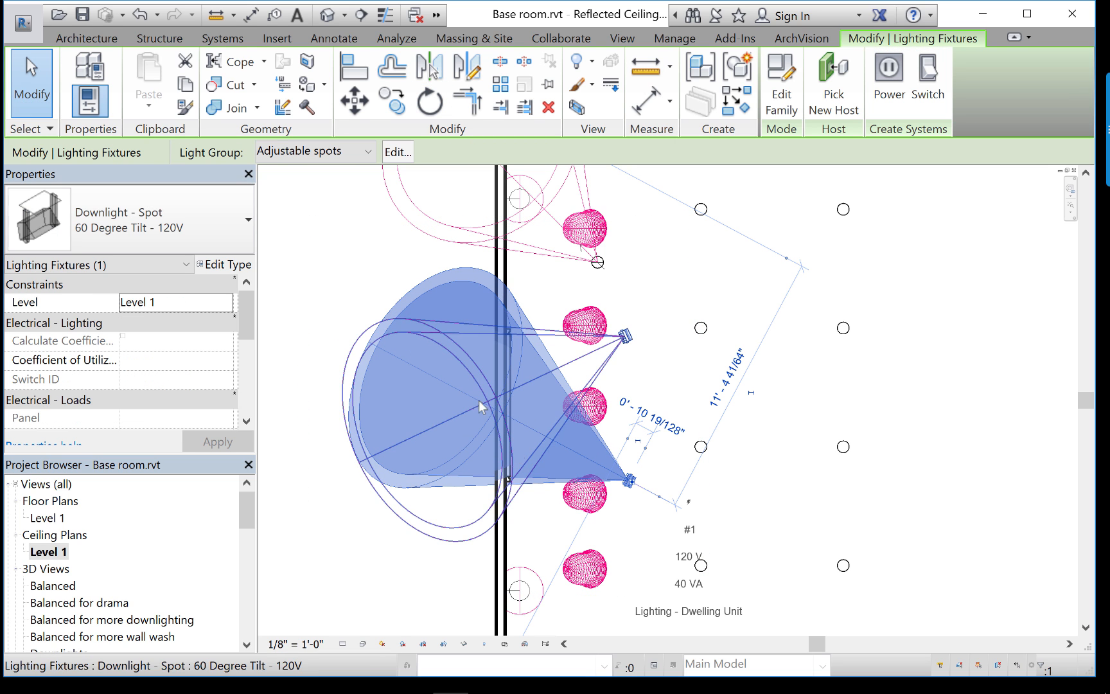
{"action": "left_click", "coordinate": [429, 101]}
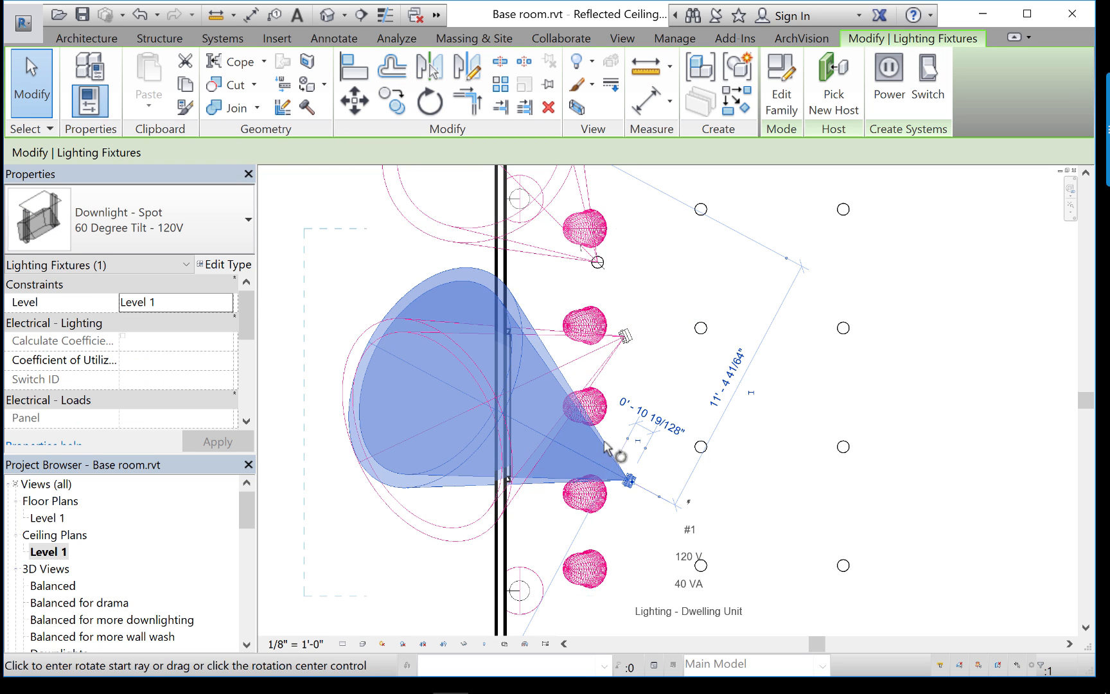
{"action": "left_click", "coordinate": [363, 345]}
{"action": "left_click", "coordinate": [354, 354]}
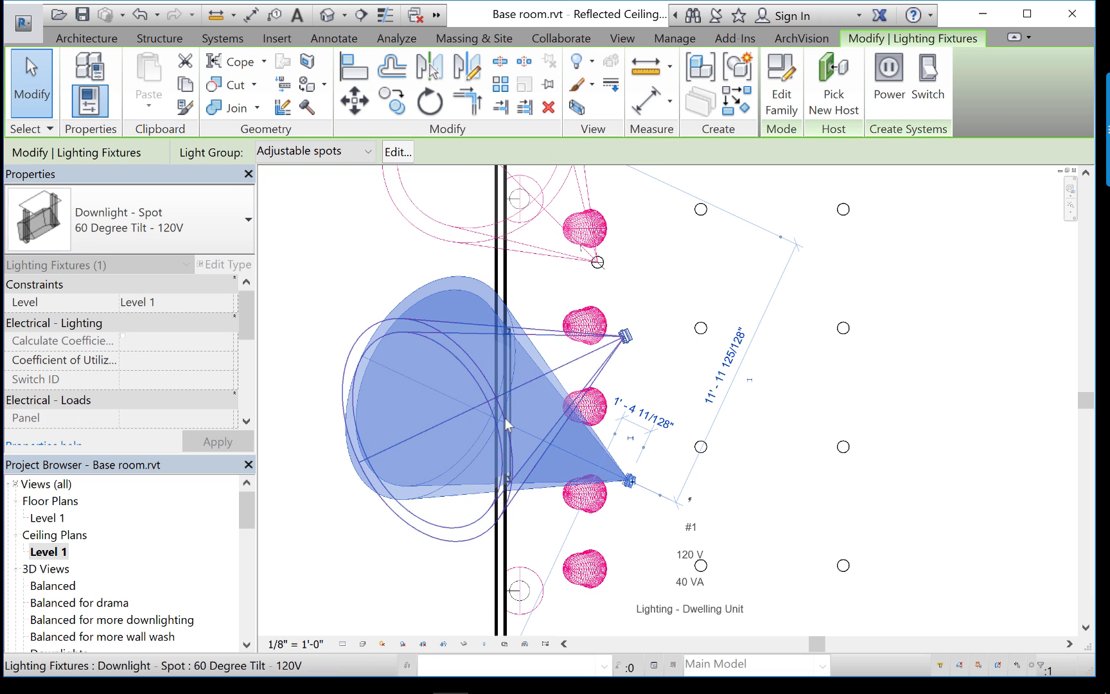
{"action": "left_click", "coordinate": [355, 263]}
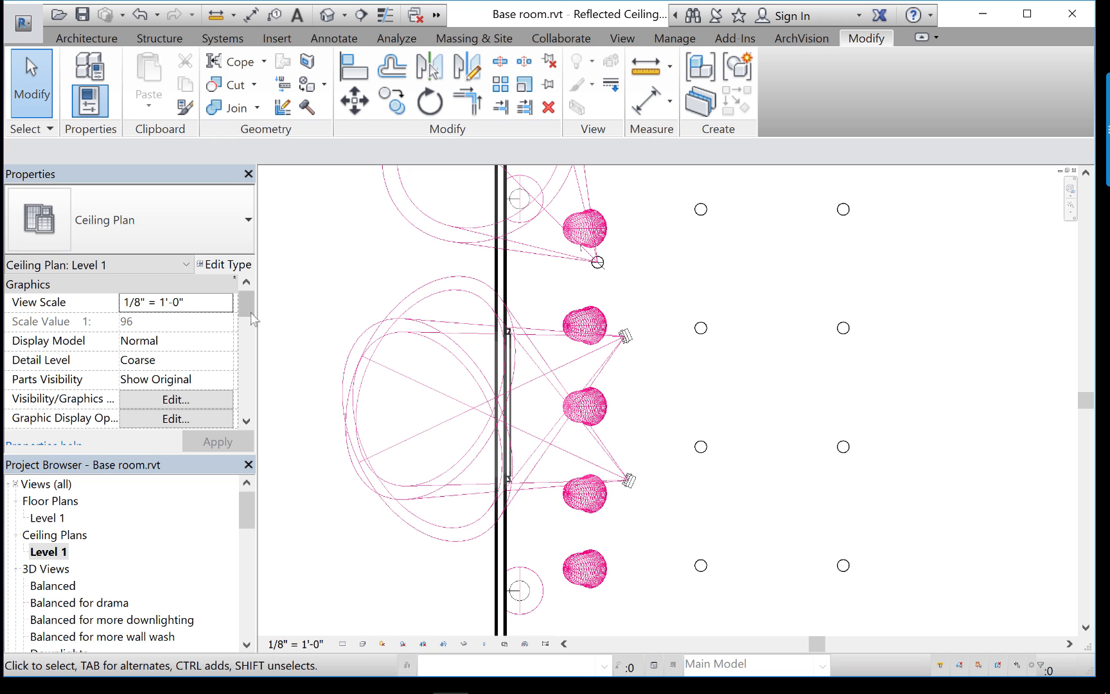
Set the ceiling plan's view range cut plane offset to 2' 6" and apply it
{"action": "left_click_drag", "start_coordinate": [240, 312], "coordinate": [248, 372]}
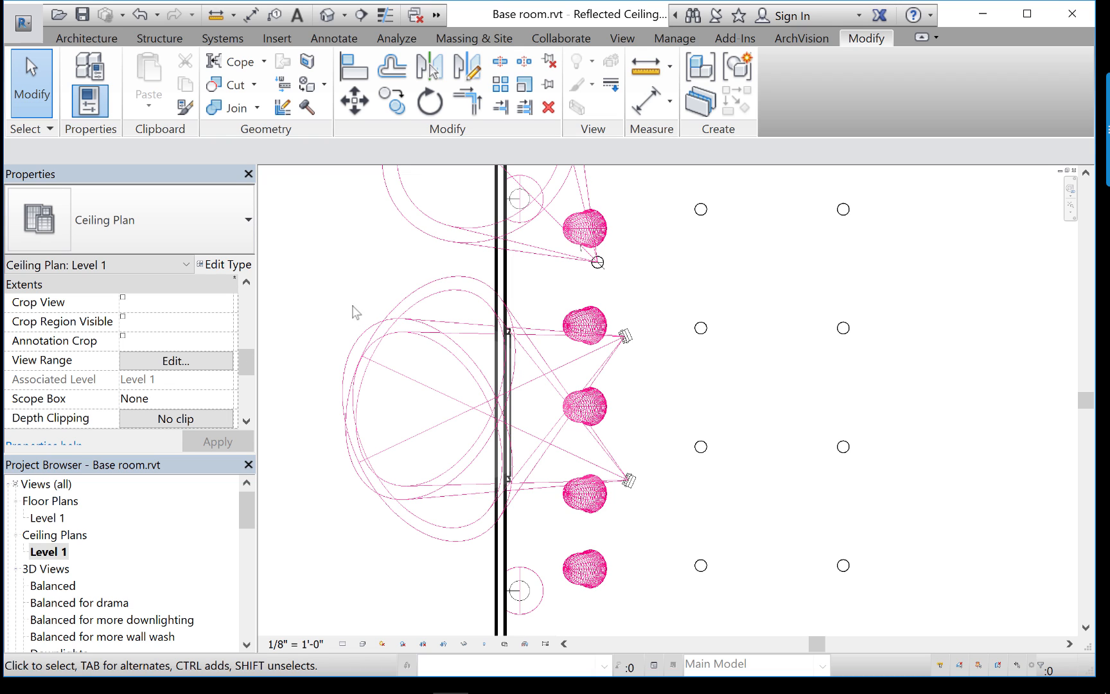
{"action": "left_click", "coordinate": [176, 361]}
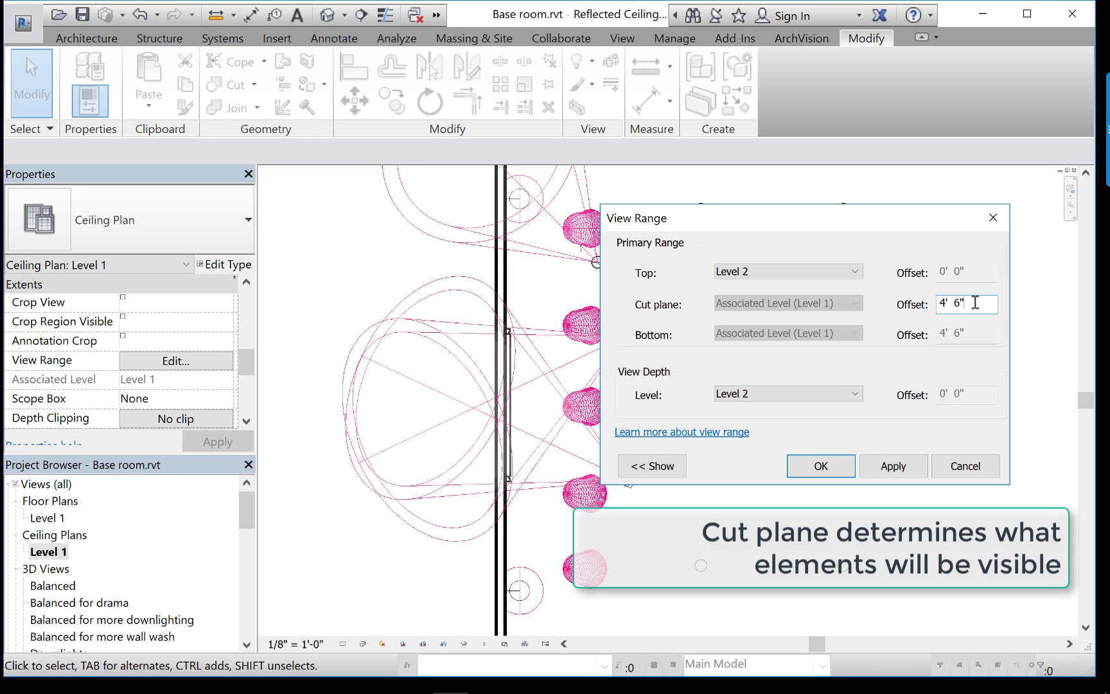
{"action": "left_click_drag", "start_coordinate": [986, 305], "coordinate": [931, 304]}
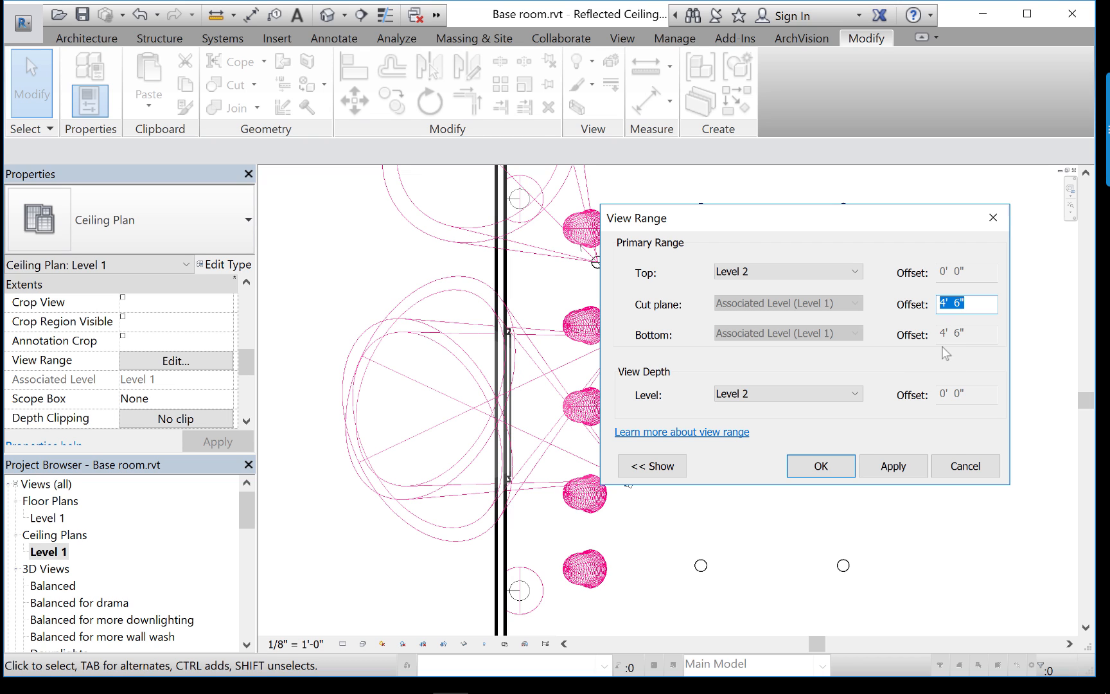
{"action": "left_click", "coordinate": [943, 303]}
{"action": "type", "text": "2"}
{"action": "left_click", "coordinate": [894, 466]}
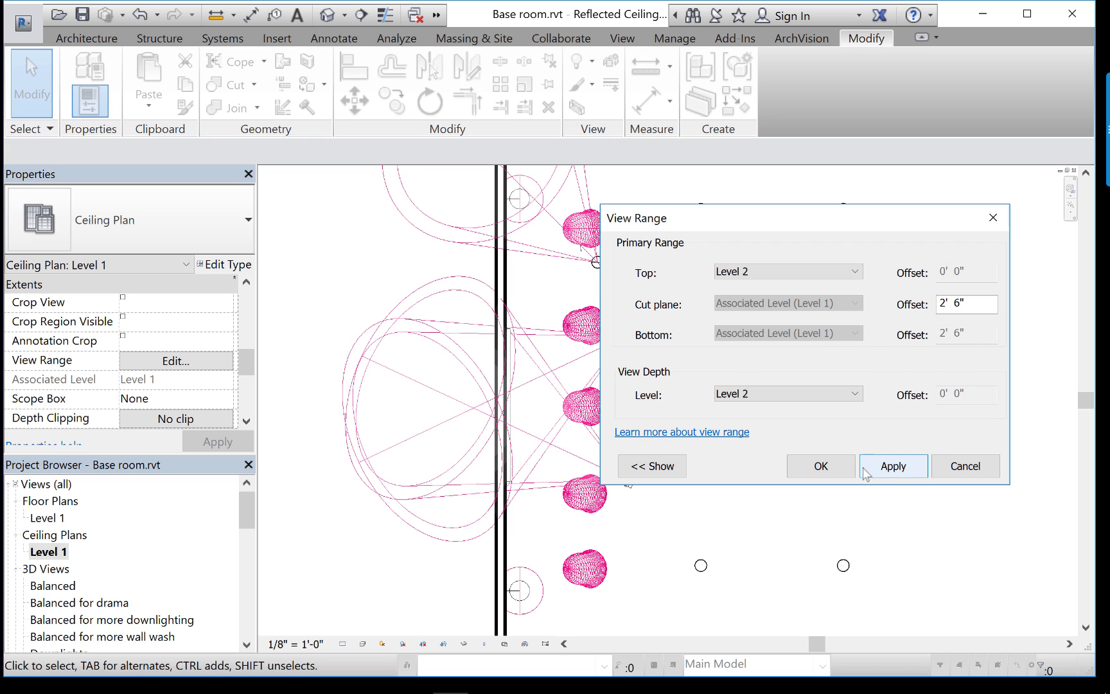
{"action": "left_click", "coordinate": [820, 466]}
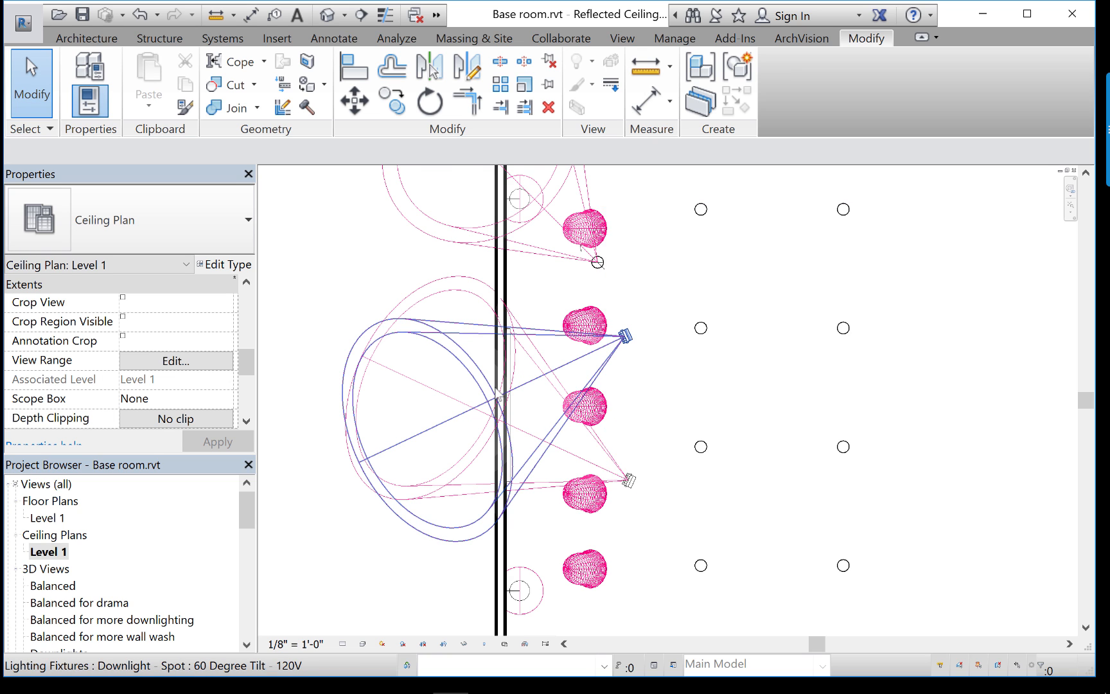
{"action": "scroll", "coordinate": [495, 388], "scroll_direction": "down", "scroll_amount": 1}
{"action": "scroll", "coordinate": [521, 405], "scroll_direction": "down", "scroll_amount": 1}
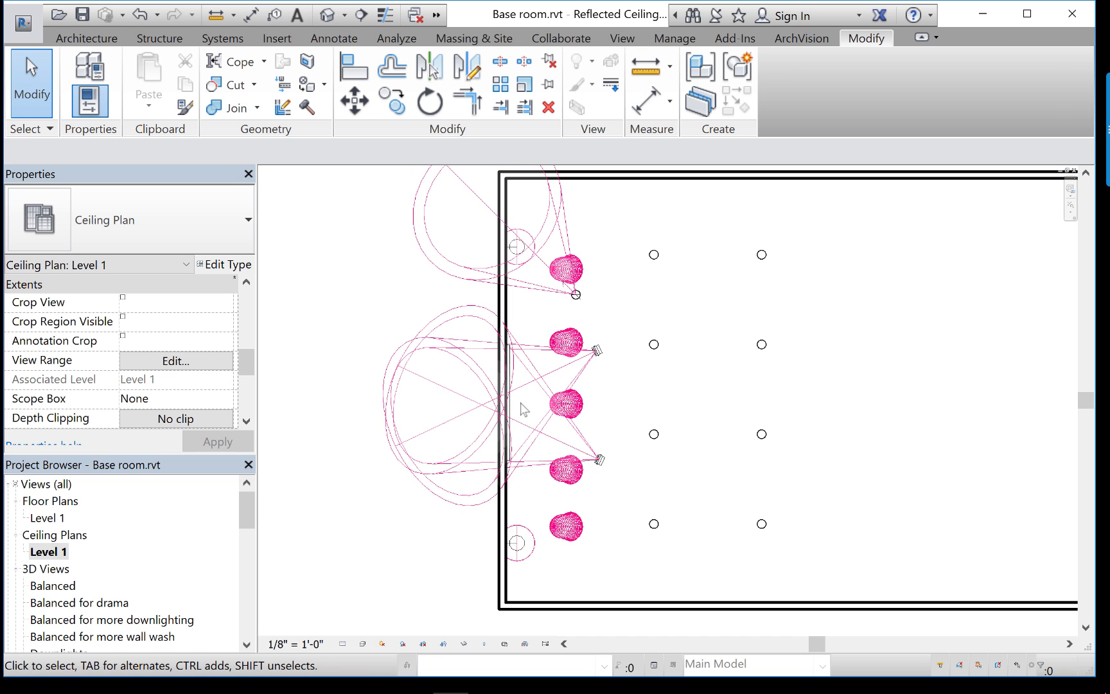
Set the Level 1 ceiling plan's view range cut plane offset to 4' 6" and apply it
{"action": "scroll", "coordinate": [498, 389], "scroll_direction": "up", "scroll_amount": 2}
{"action": "scroll", "coordinate": [497, 389], "scroll_direction": "up", "scroll_amount": 1}
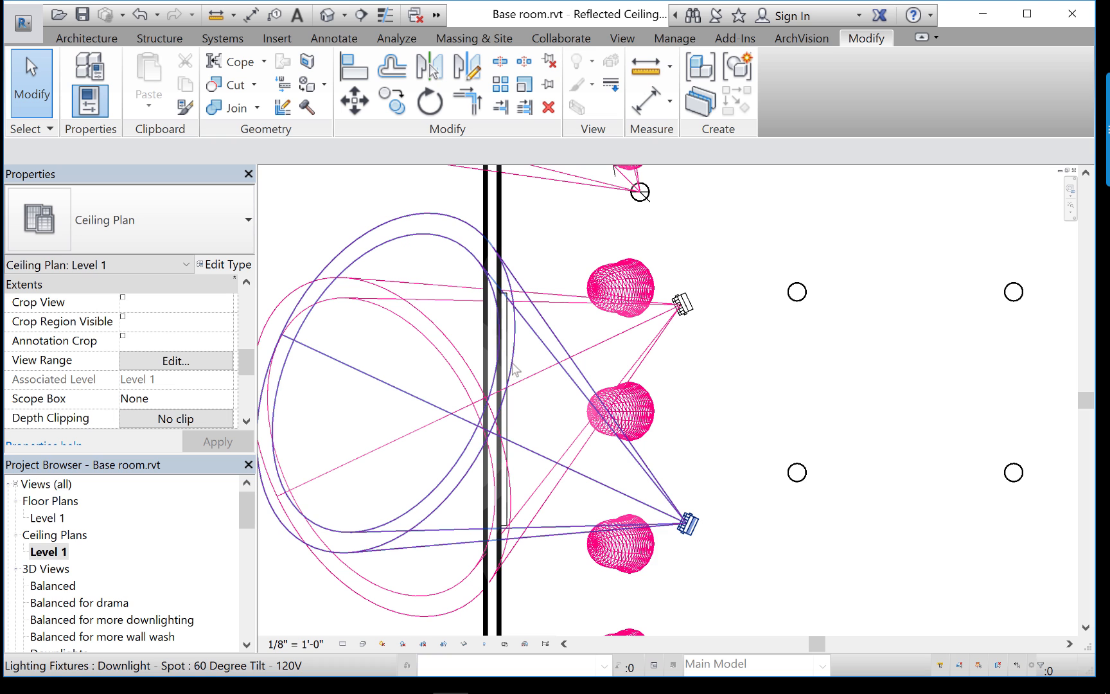
{"action": "left_click", "coordinate": [505, 354]}
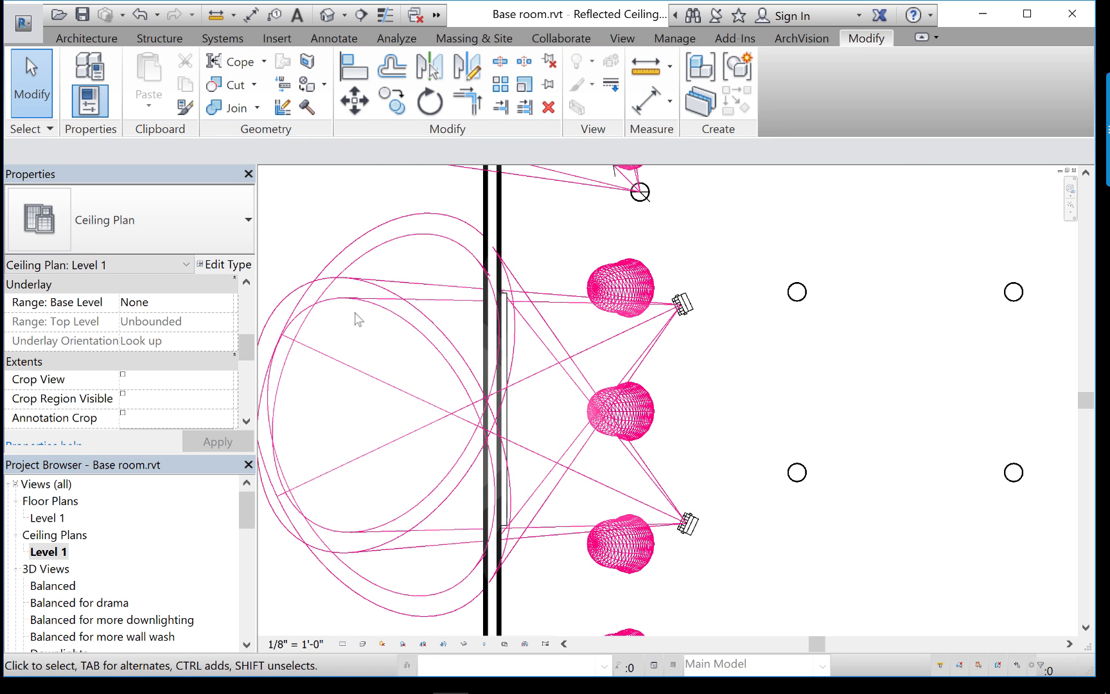
{"action": "mouse_move", "coordinate": [247, 357]}
{"action": "left_mouse_down"}
{"action": "mouse_move", "coordinate": [248, 396]}
{"action": "mouse_move", "coordinate": [248, 367]}
{"action": "left_mouse_up"}
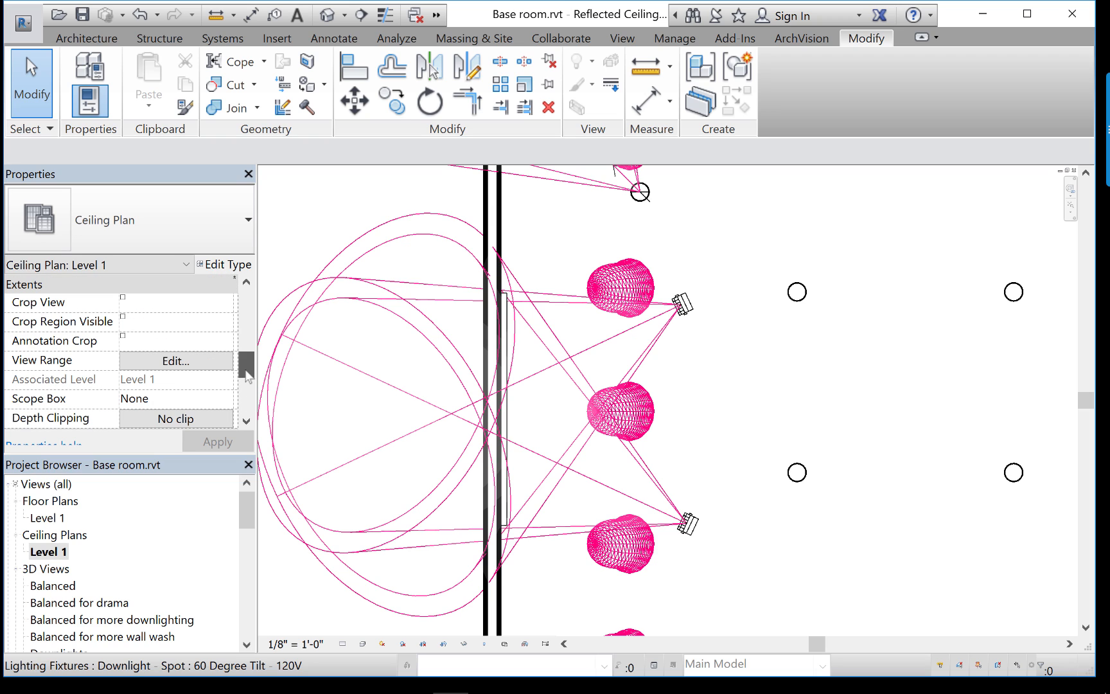
{"action": "left_click", "coordinate": [174, 362]}
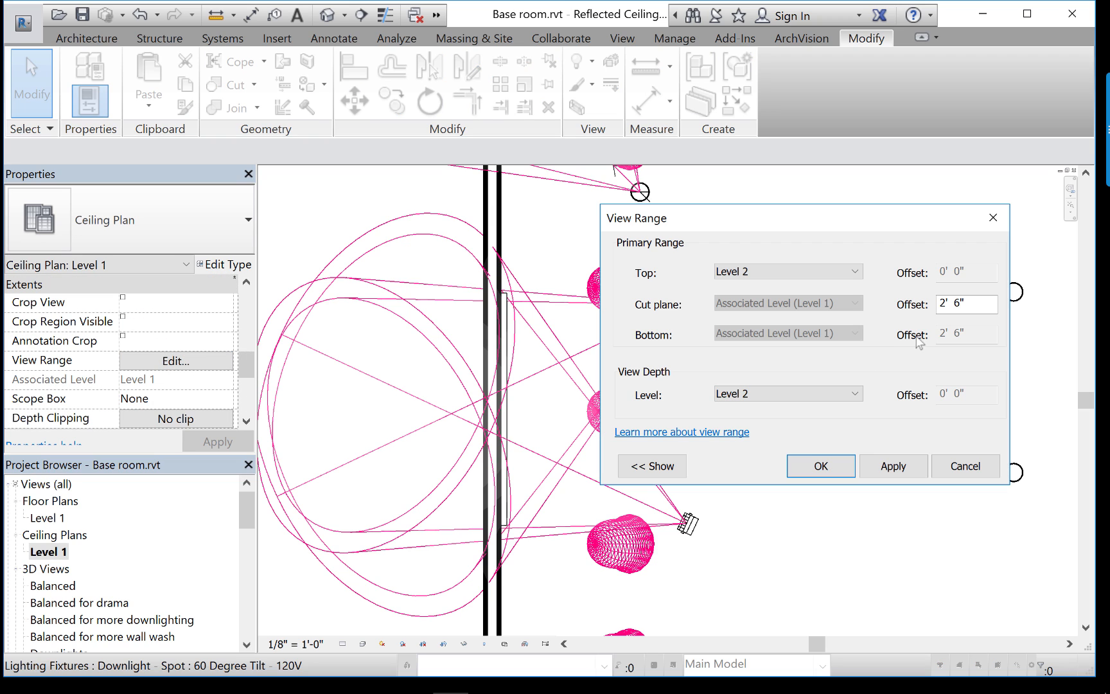
{"action": "left_click", "coordinate": [959, 307]}
{"action": "left_click_drag", "start_coordinate": [947, 303], "coordinate": [940, 303]}
{"action": "left_click", "coordinate": [887, 466]}
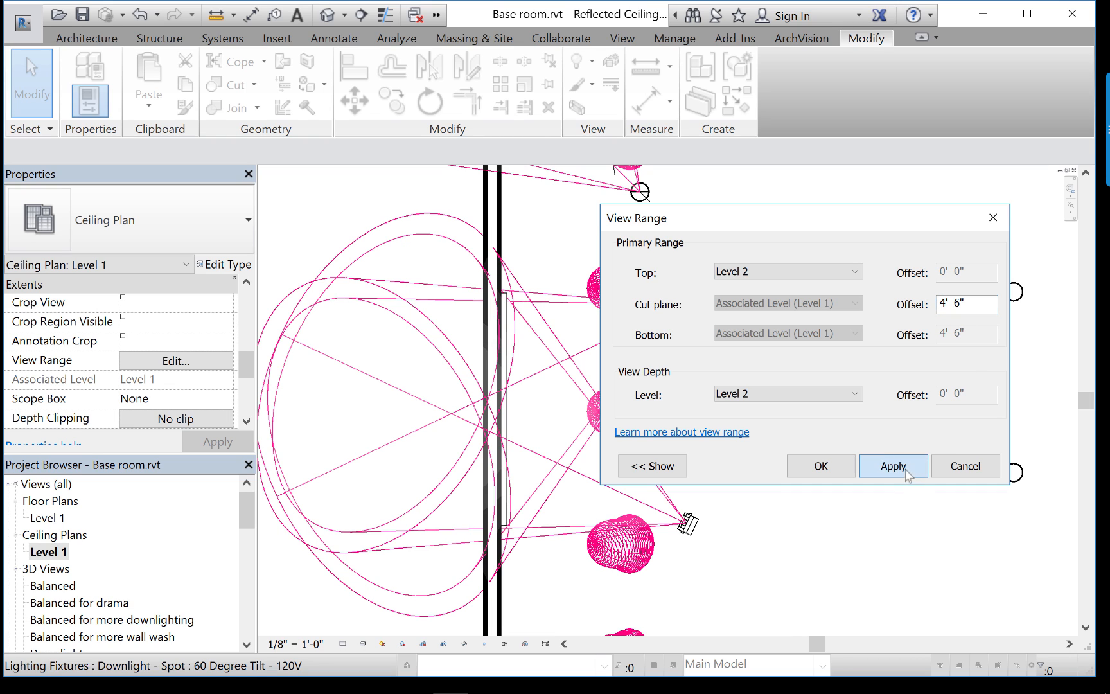
{"action": "left_click", "coordinate": [822, 468]}
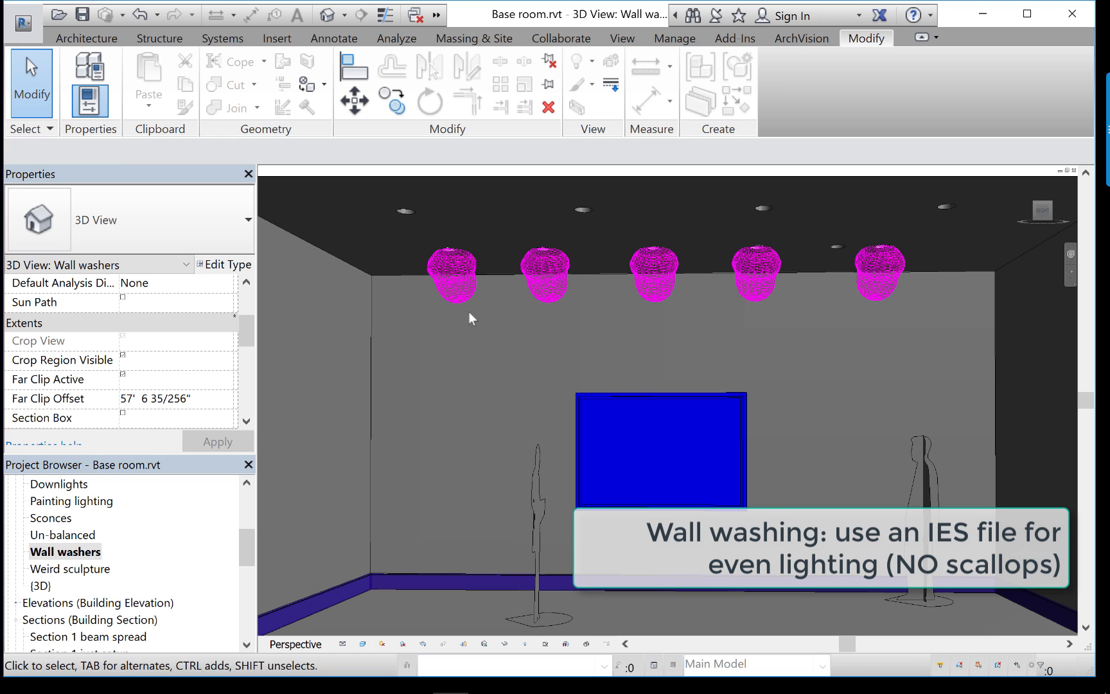
Open the family of the wall washer downlight farthest from the room's left wall for editing and orbit to view its light source side-on
{"action": "left_click", "coordinate": [867, 254]}
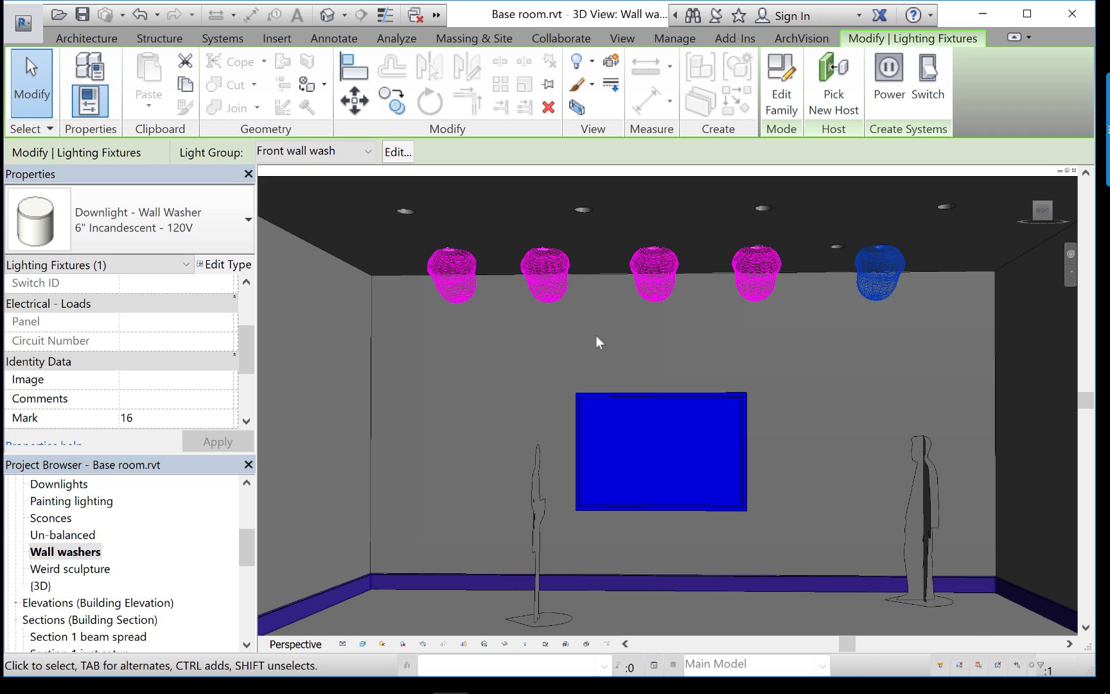
{"action": "left_click", "coordinate": [784, 99]}
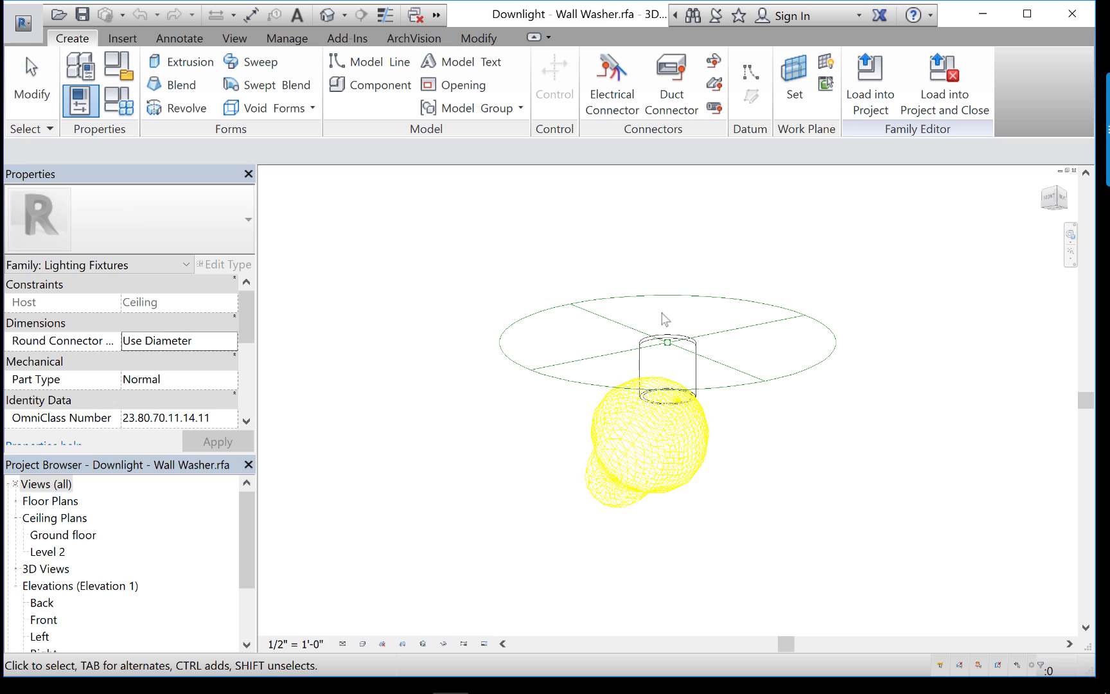
{"action": "scroll", "coordinate": [652, 418], "scroll_direction": "down", "scroll_amount": 3}
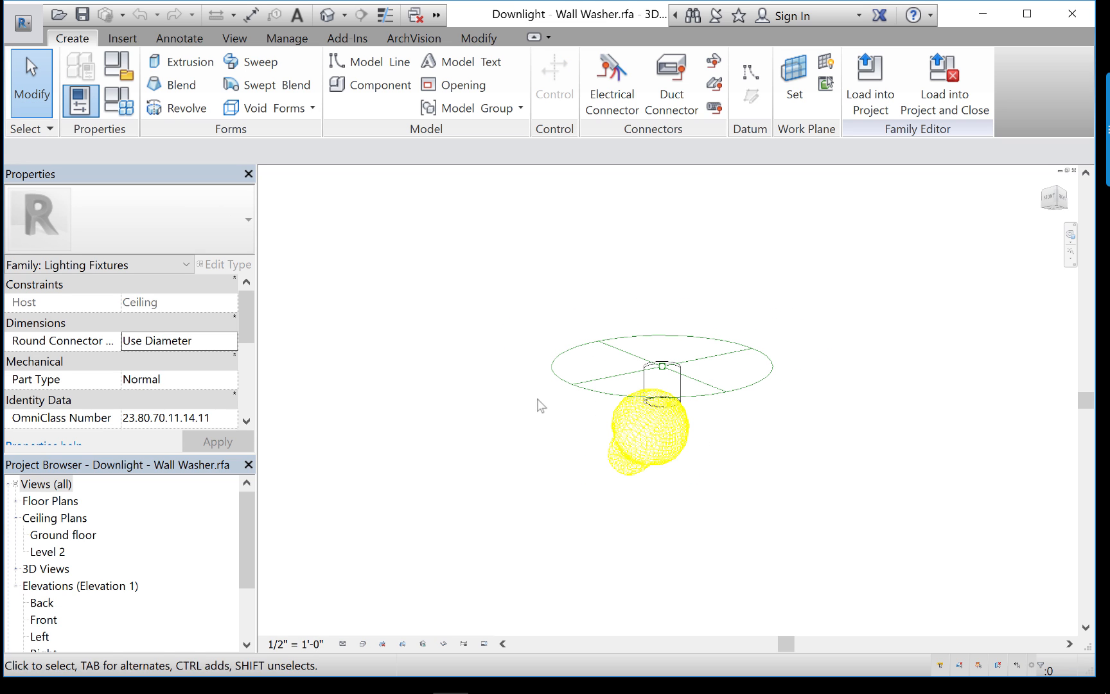
{"action": "scroll", "coordinate": [657, 431], "scroll_direction": "up", "scroll_amount": 2}
{"action": "scroll", "coordinate": [657, 430], "scroll_direction": "up", "scroll_amount": 5}
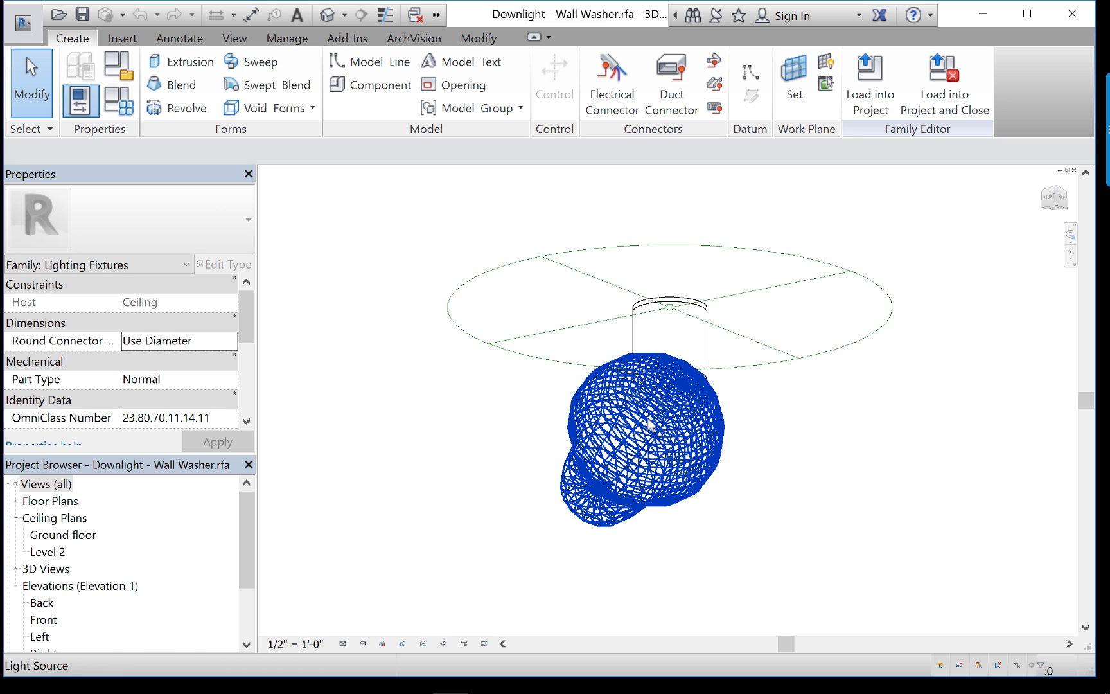
{"action": "middle_click_drag", "start_coordinate": [644, 380], "coordinate": [777, 534], "text": "shift"}
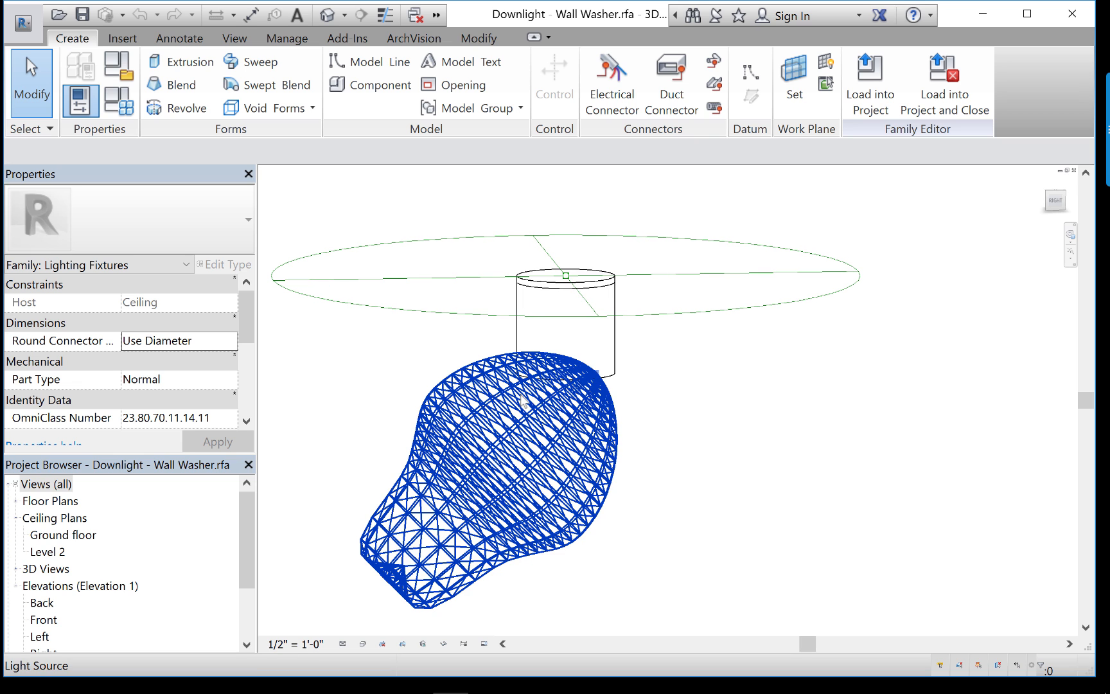
Review the wall washer light source's emit shape and light distribution without changing them
{"action": "left_click", "coordinate": [468, 468]}
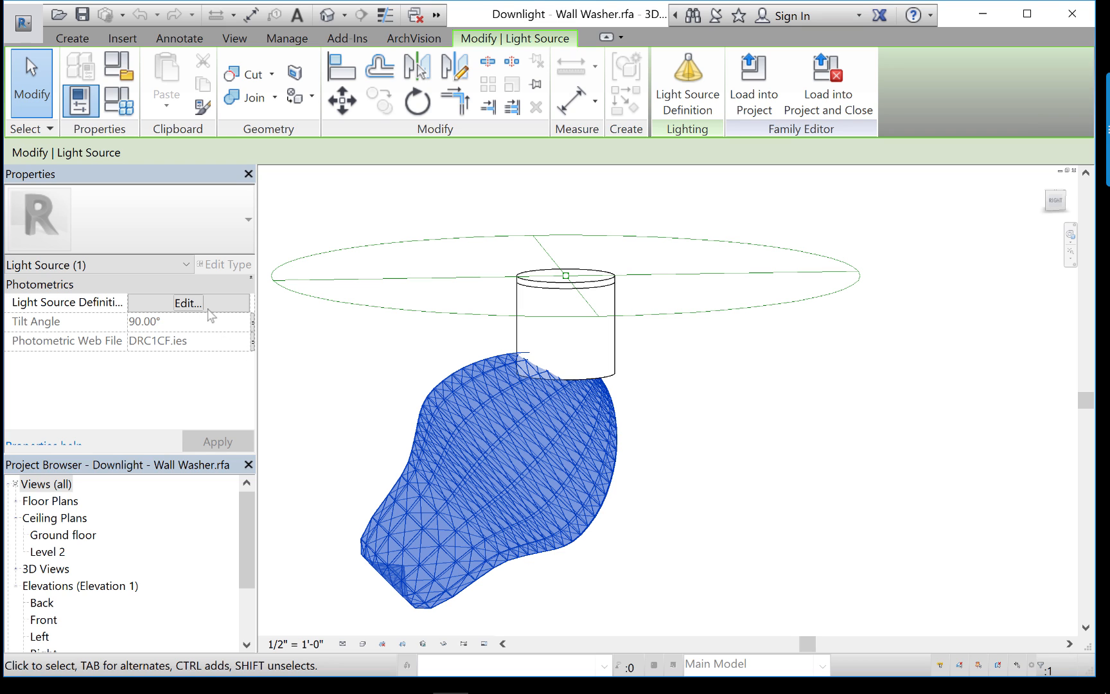
{"action": "left_click", "coordinate": [188, 302]}
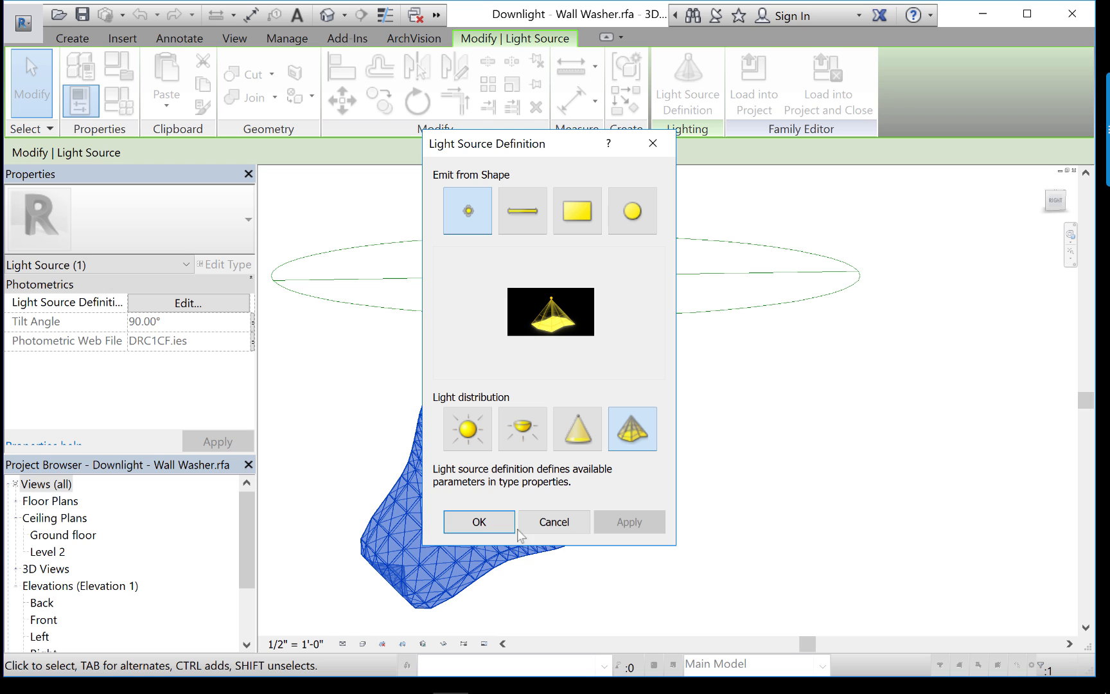
{"action": "left_click", "coordinate": [551, 522]}
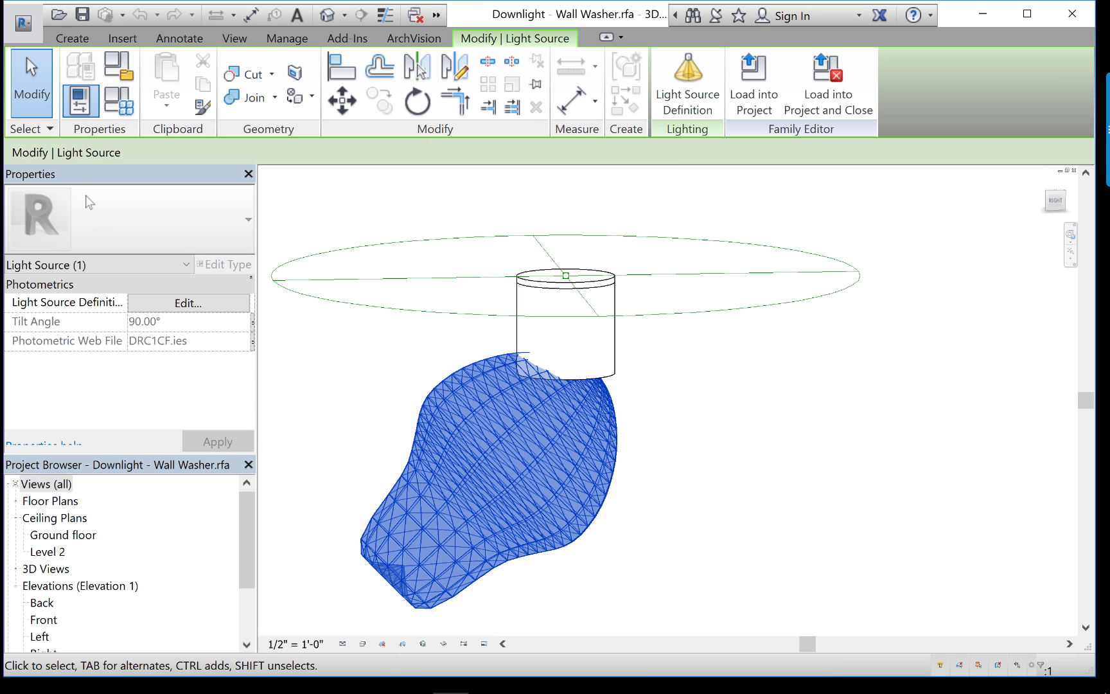
Browse the IES files available for the photometric web file of the 6" Incandescent - 120V family type
{"action": "left_click", "coordinate": [109, 103]}
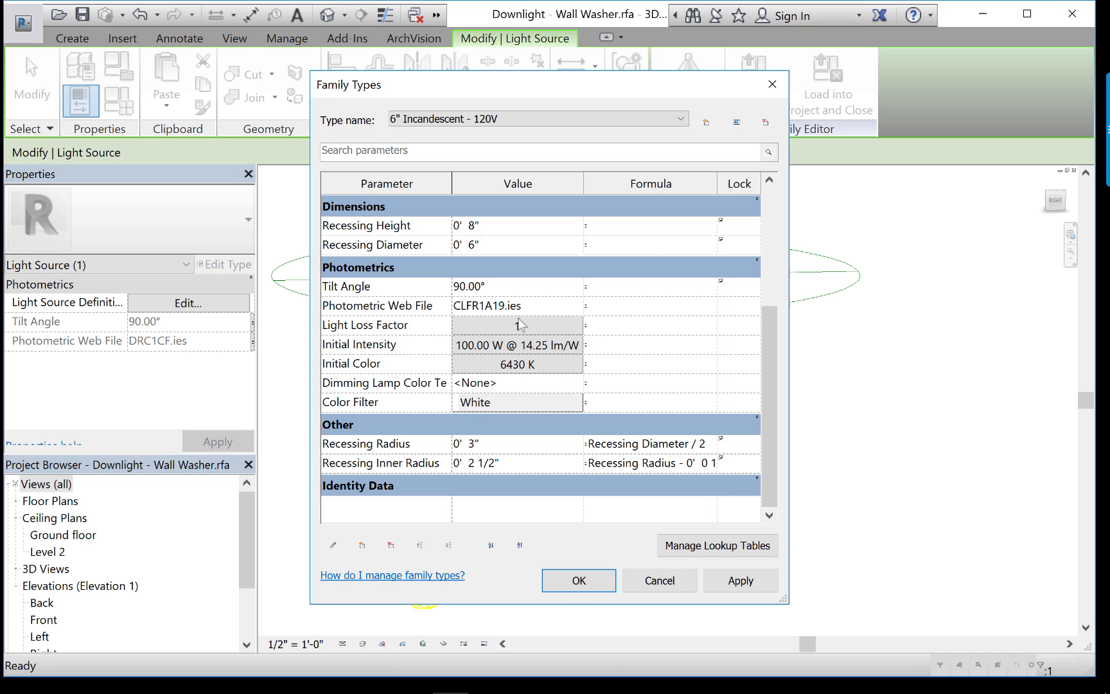
{"action": "left_click", "coordinate": [560, 305]}
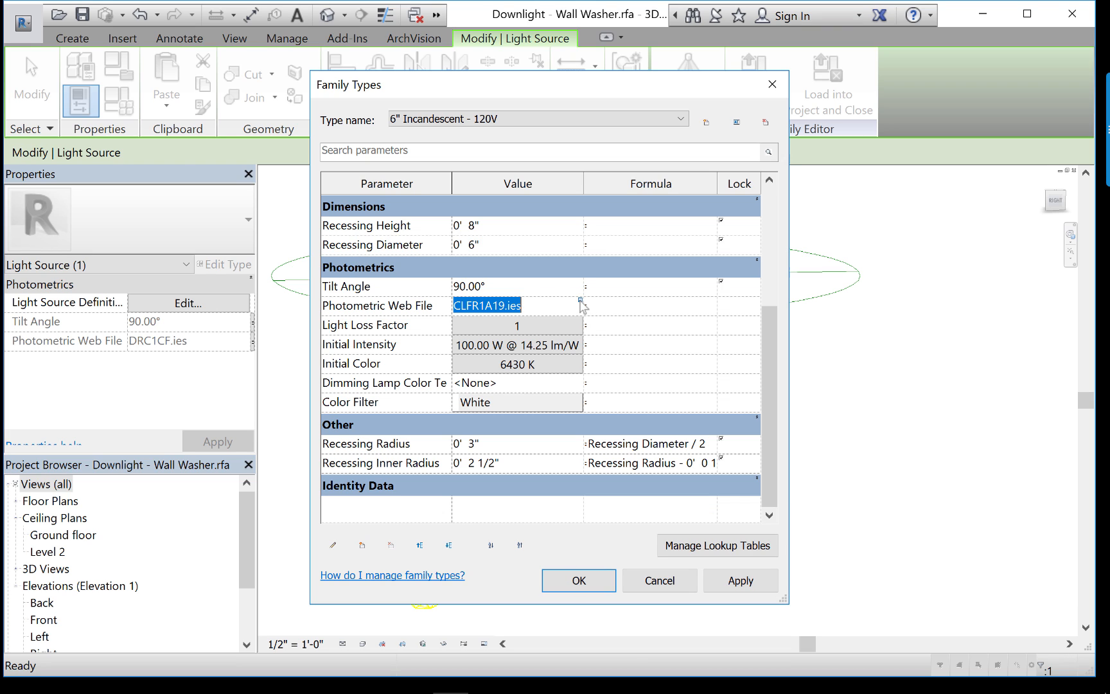
{"action": "left_click", "coordinate": [580, 300]}
{"action": "scroll", "coordinate": [447, 259], "scroll_direction": "down", "scroll_amount": 2}
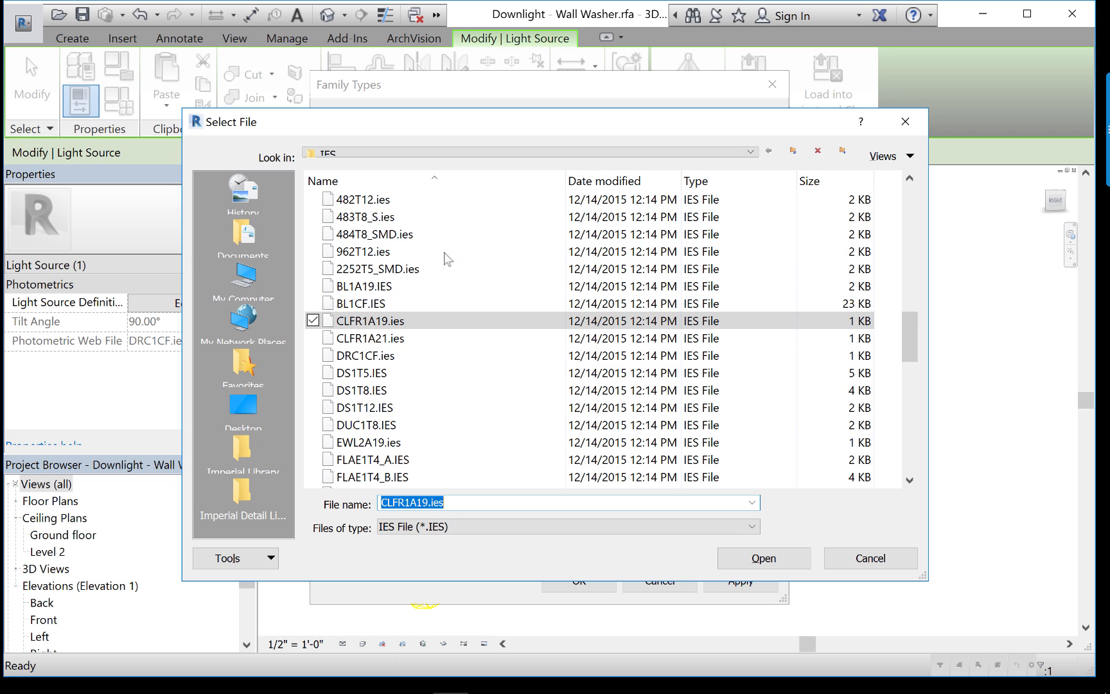
{"action": "scroll", "coordinate": [456, 268], "scroll_direction": "down", "scroll_amount": 12}
{"action": "scroll", "coordinate": [481, 349], "scroll_direction": "up", "scroll_amount": 8}
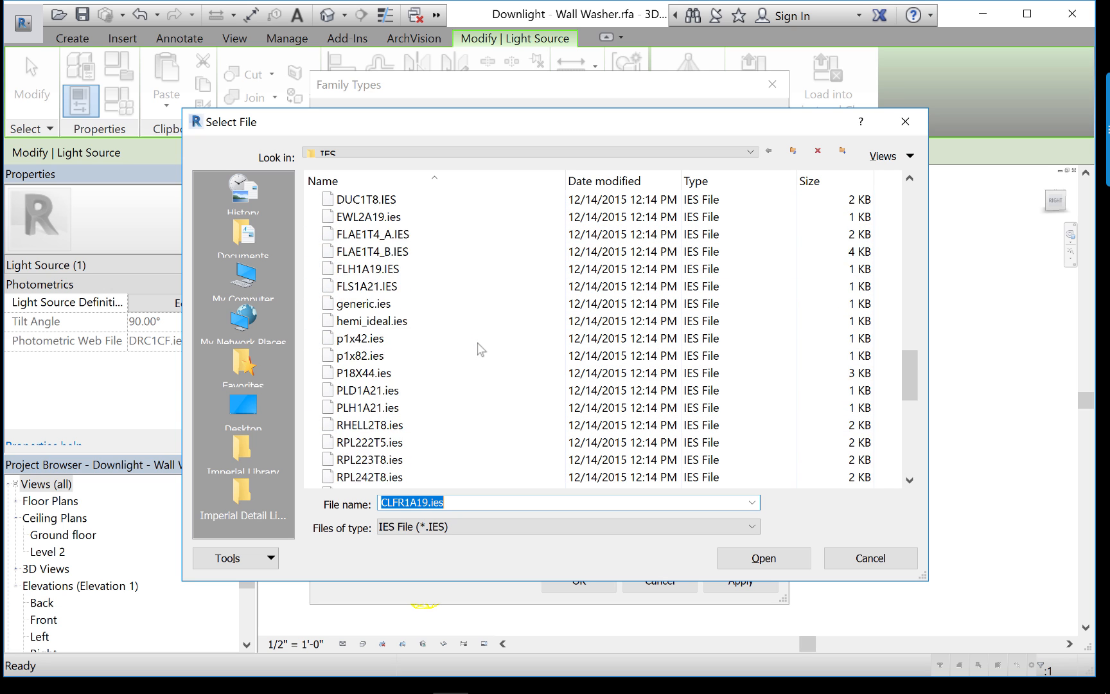
{"action": "scroll", "coordinate": [481, 349], "scroll_direction": "up", "scroll_amount": 3}
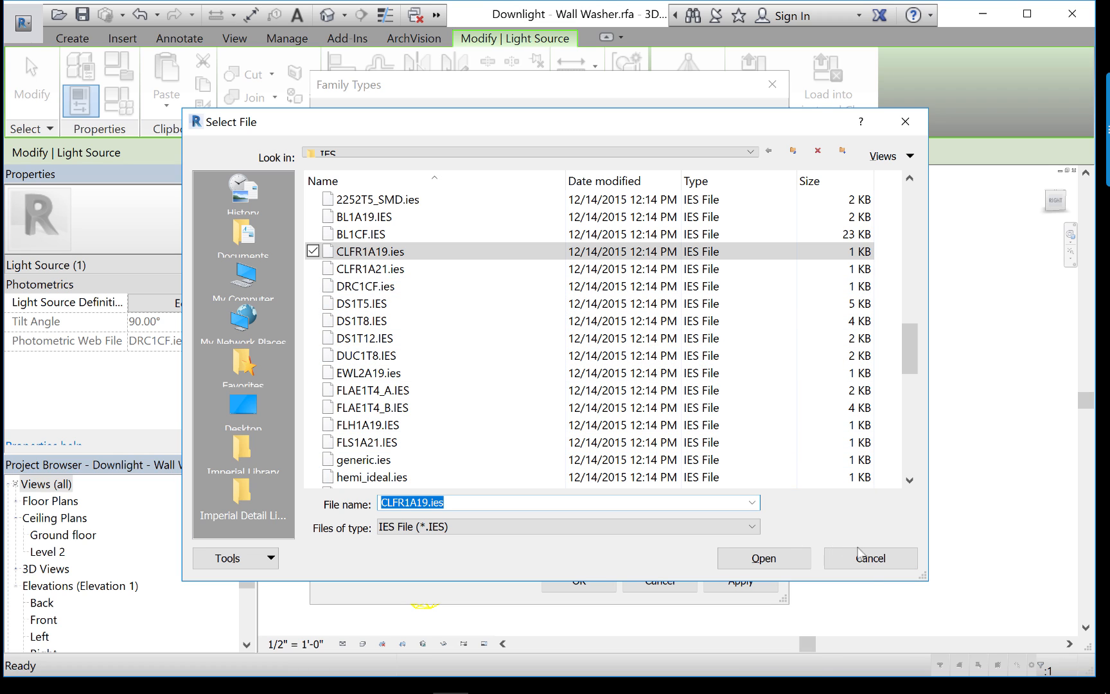
{"action": "key", "text": "Return"}
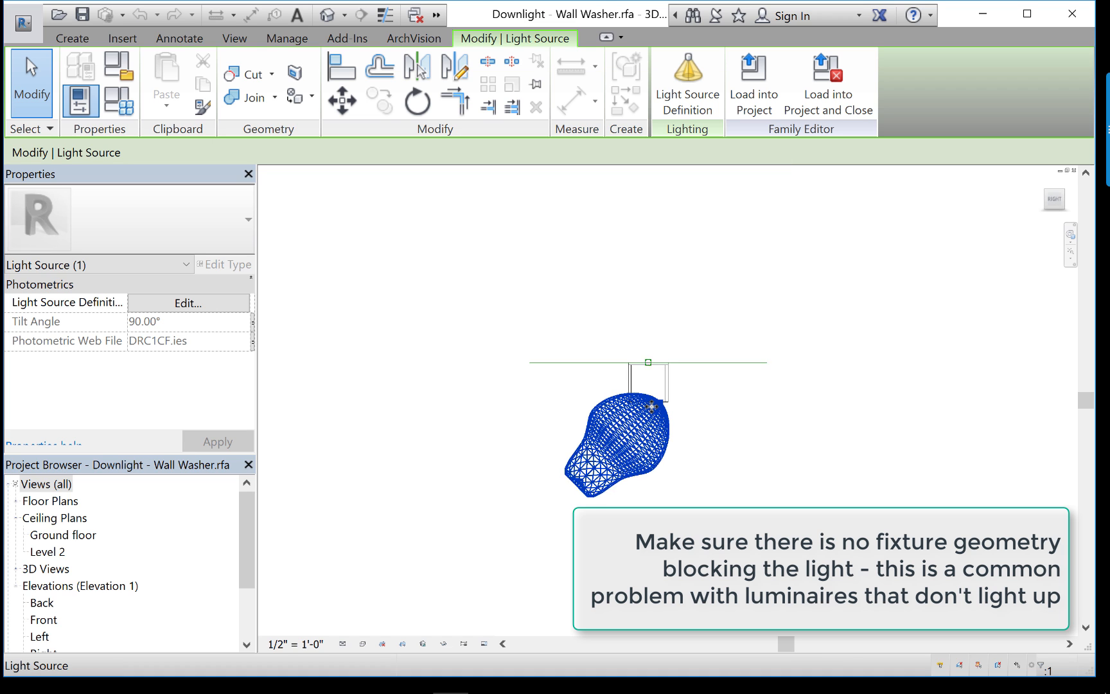
Examine the fixture housing around the light source side-on for any geometry that would block the light
{"action": "scroll", "coordinate": [651, 407], "scroll_direction": "up", "scroll_amount": 1}
{"action": "scroll", "coordinate": [652, 406], "scroll_direction": "up", "scroll_amount": 3}
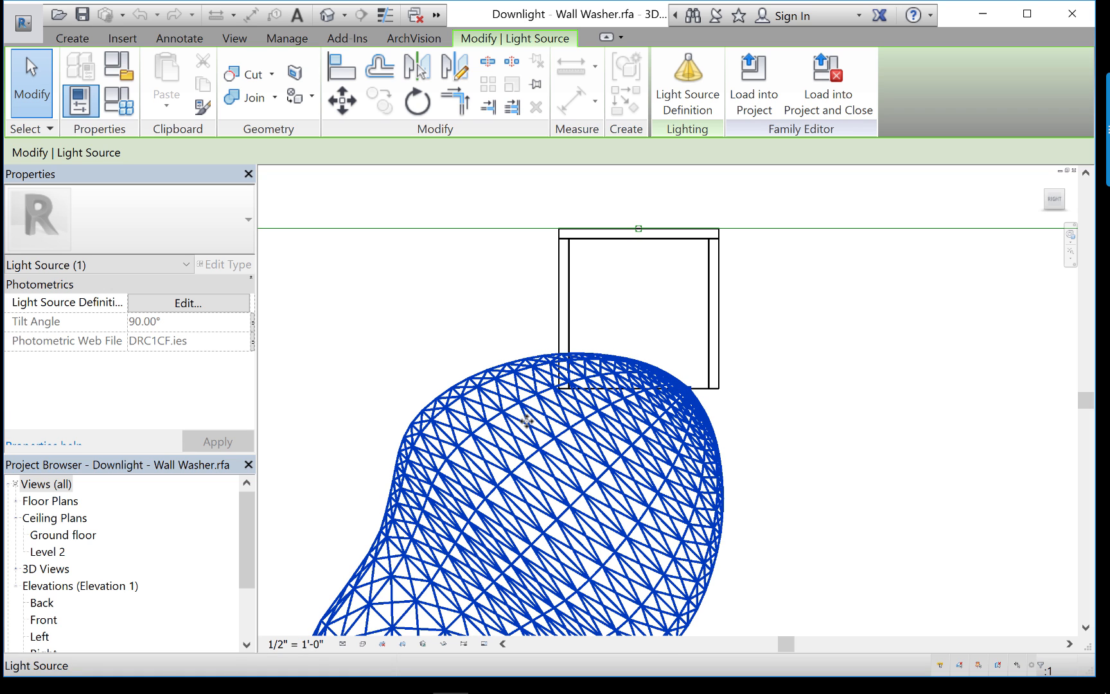
{"action": "scroll", "coordinate": [534, 429], "scroll_direction": "down", "scroll_amount": 2}
{"action": "scroll", "coordinate": [535, 429], "scroll_direction": "down", "scroll_amount": 1}
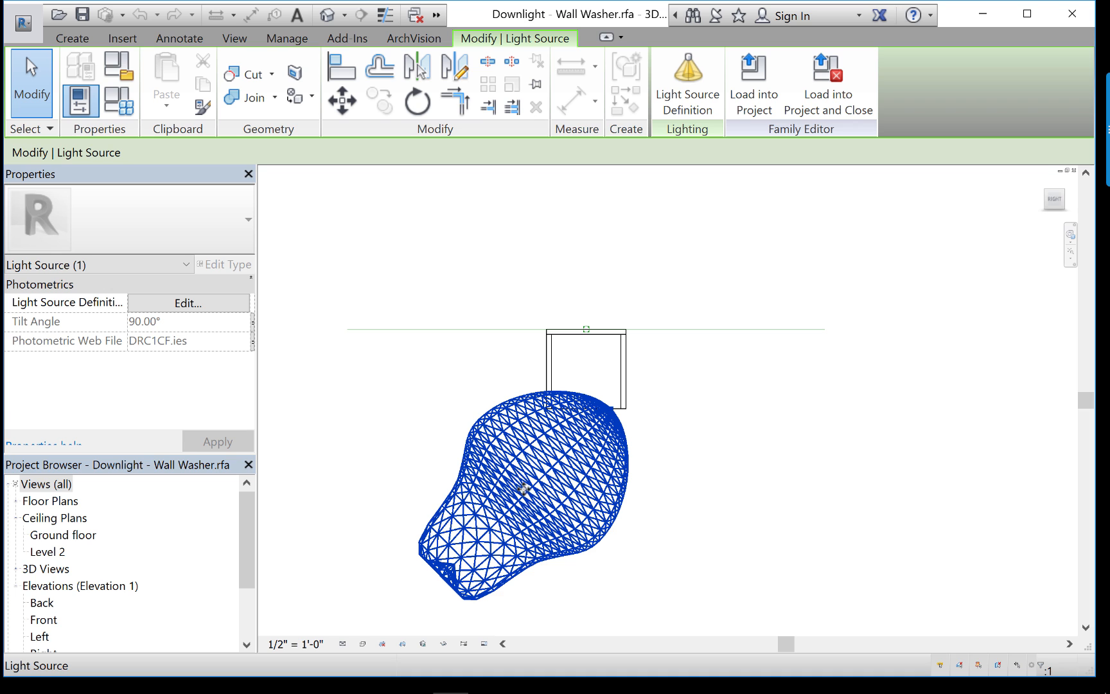
{"action": "left_click", "coordinate": [438, 351]}
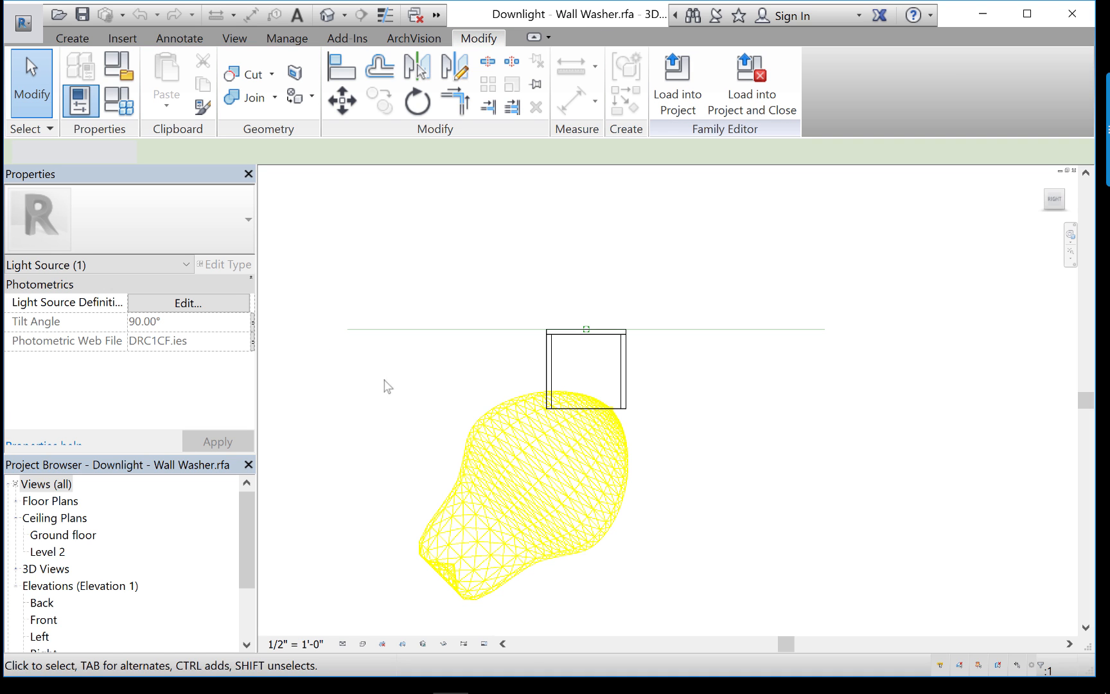
Open the family's Right elevation and check the ceiling's position relative to the fixture and its light source
{"action": "left_click_drag", "start_coordinate": [242, 534], "coordinate": [247, 571]}
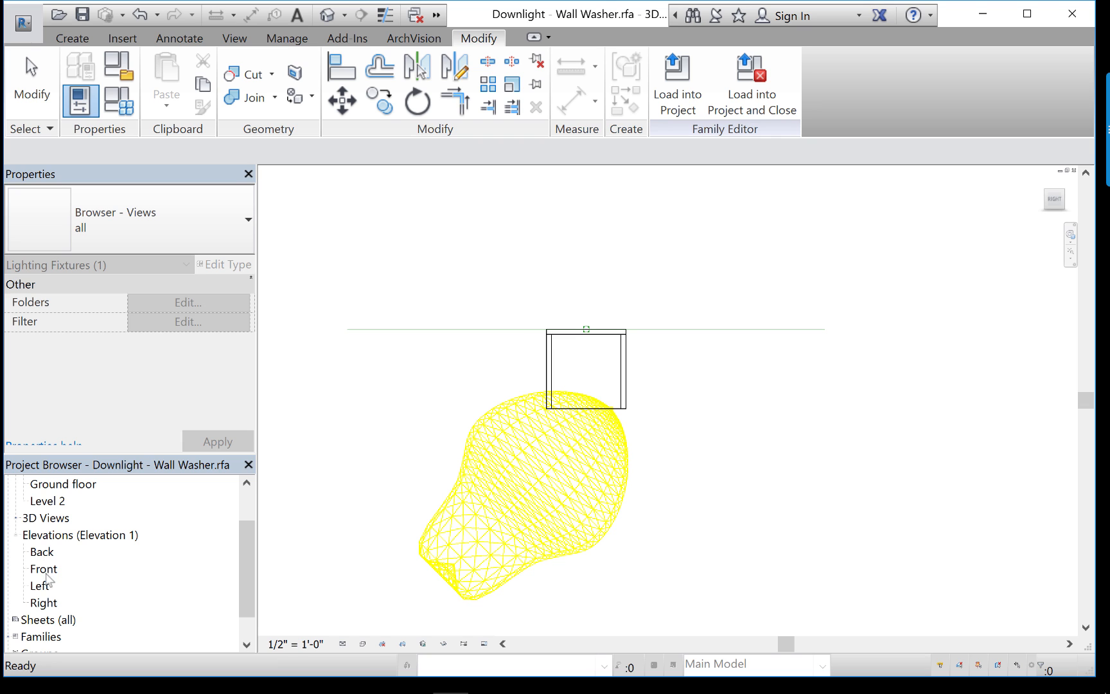
{"action": "double_click", "coordinate": [52, 602]}
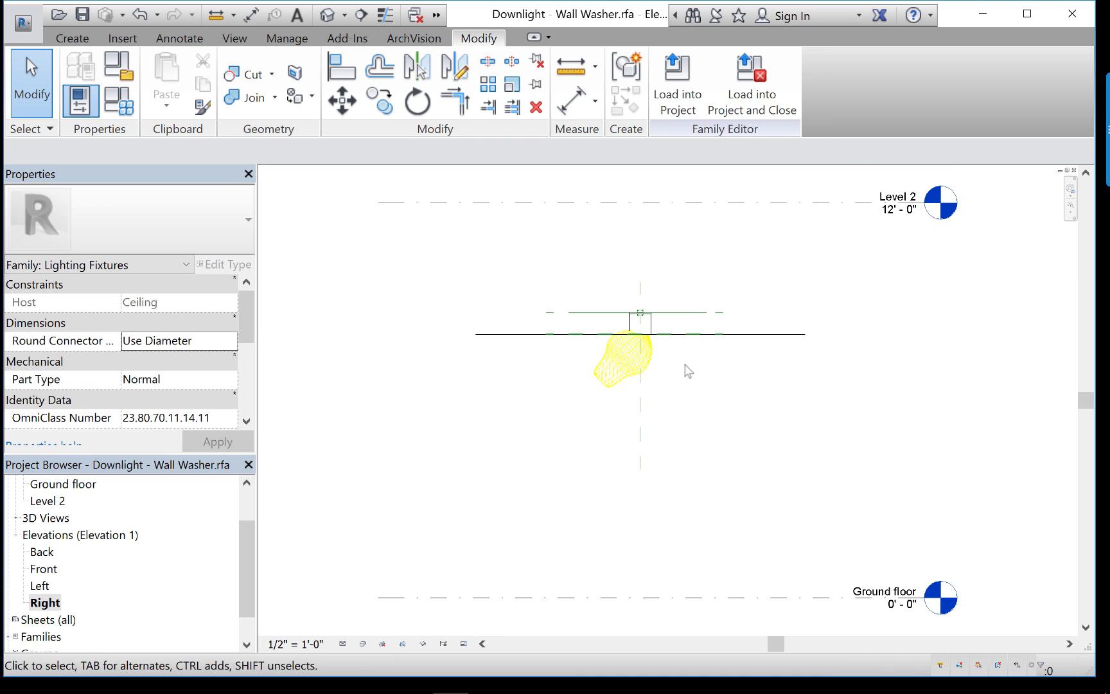
{"action": "left_click", "coordinate": [782, 335]}
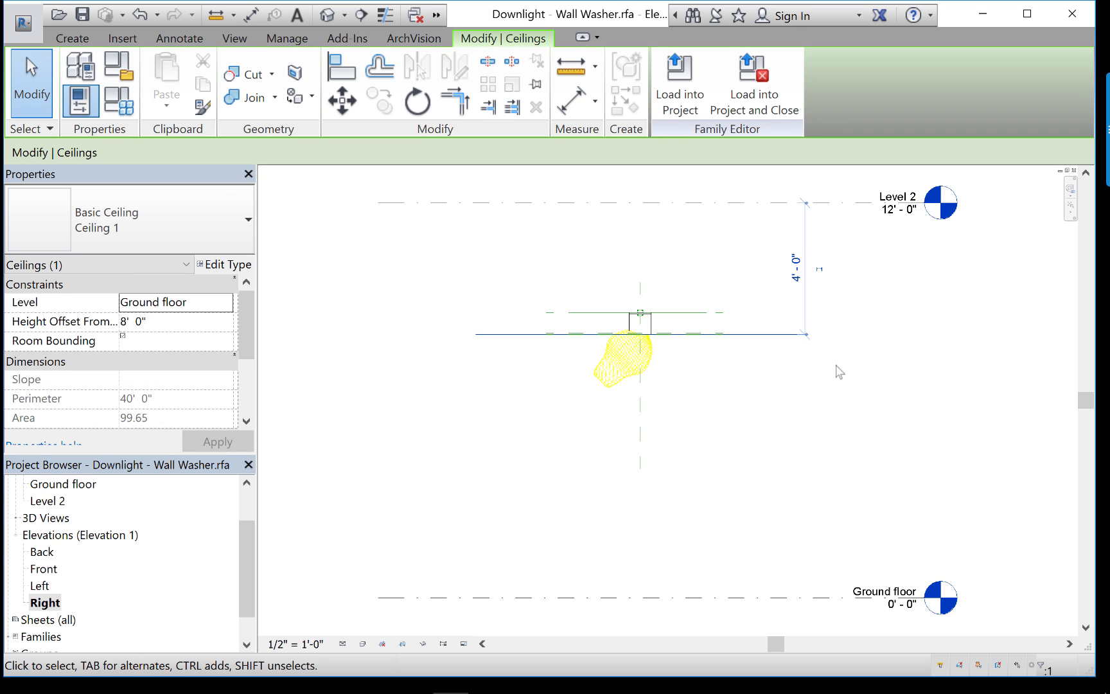
{"action": "scroll", "coordinate": [643, 330], "scroll_direction": "up", "scroll_amount": 1}
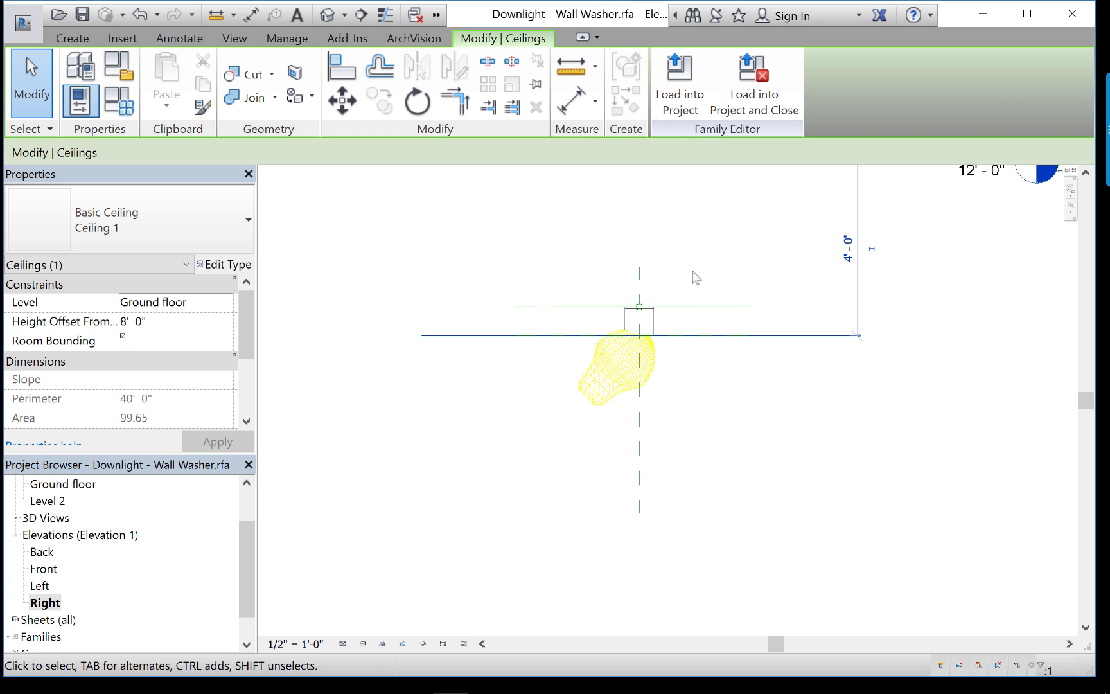
{"action": "middle_click_drag", "start_coordinate": [643, 330], "coordinate": [736, 407]}
{"action": "scroll", "coordinate": [676, 409], "scroll_direction": "up", "scroll_amount": 2}
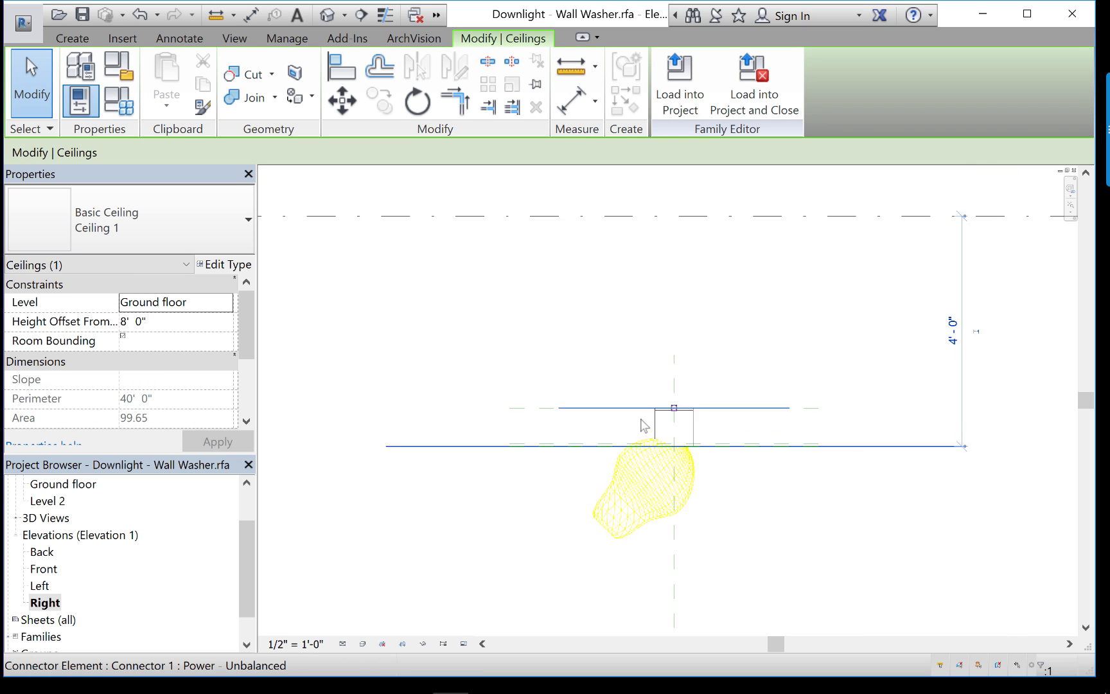
{"action": "left_click", "coordinate": [522, 437]}
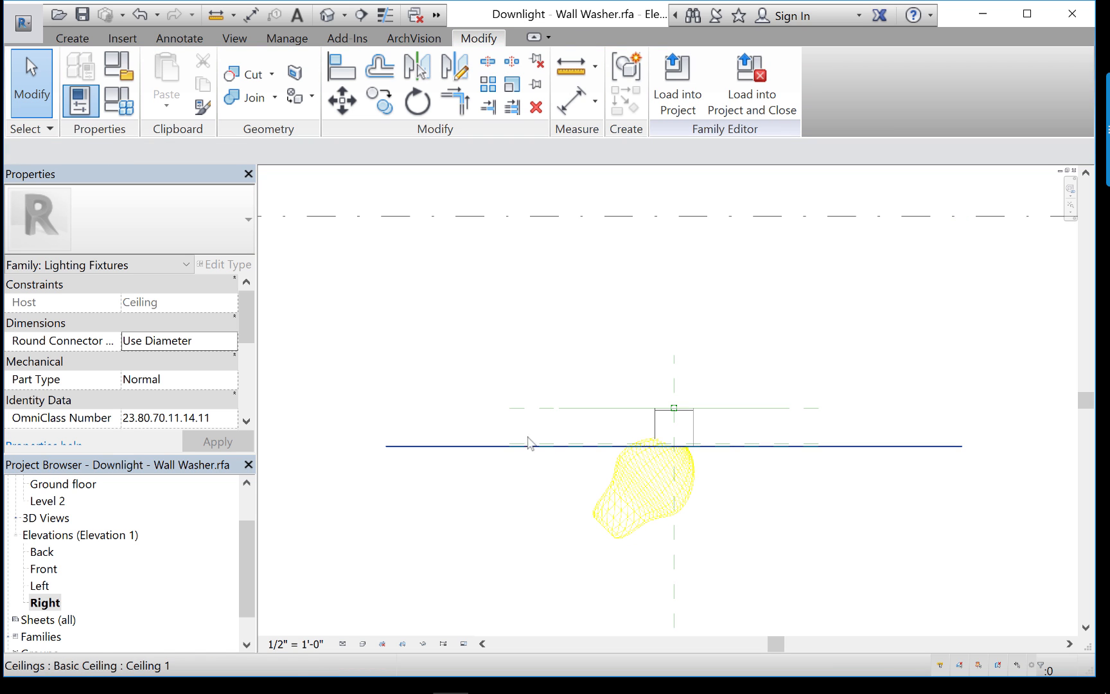
{"action": "scroll", "coordinate": [544, 442], "scroll_direction": "up", "scroll_amount": 3}
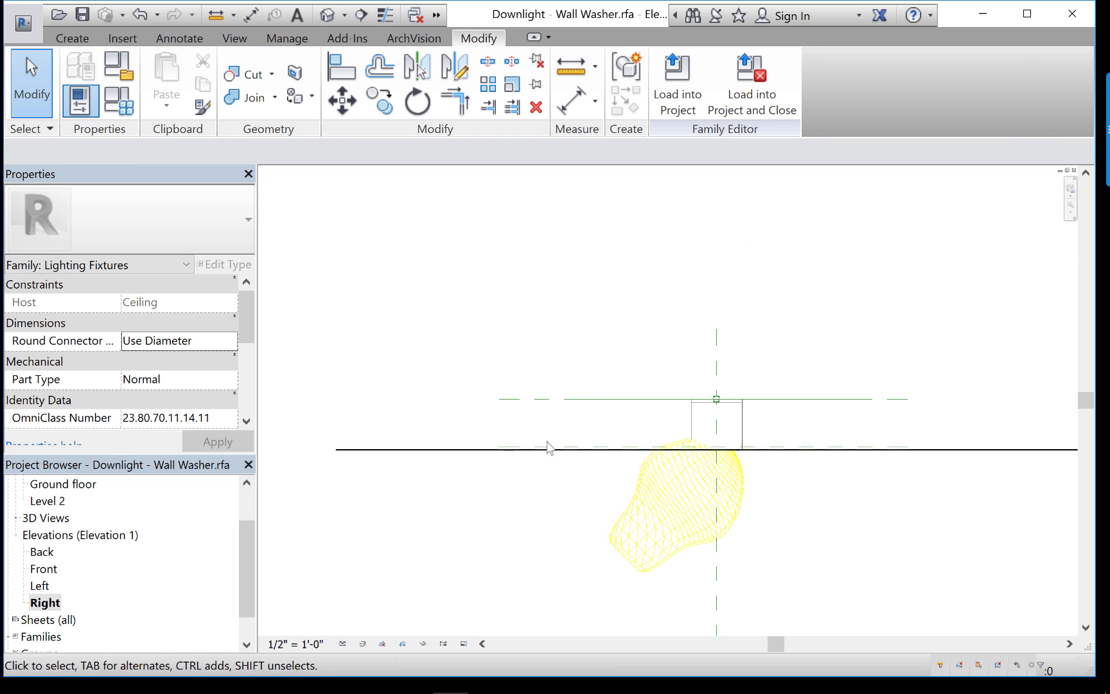
Nudge the Light Source Elevation reference plane up one increment and back down to its original height
{"action": "left_click", "coordinate": [558, 454]}
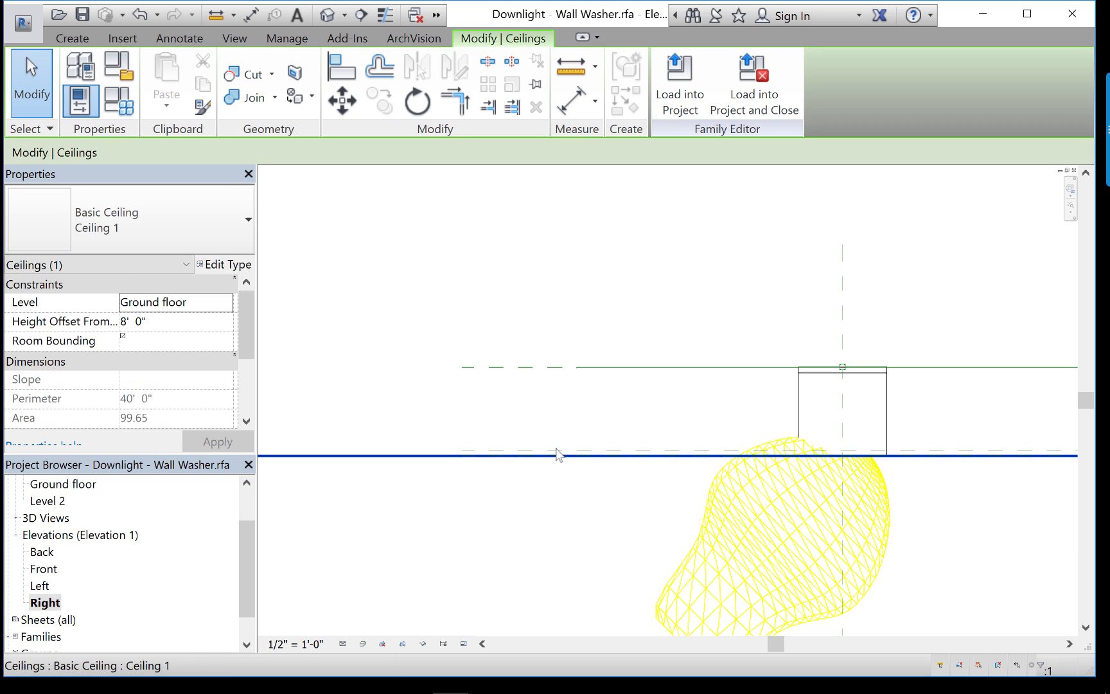
{"action": "key", "text": "Escape"}
{"action": "left_click", "coordinate": [557, 451]}
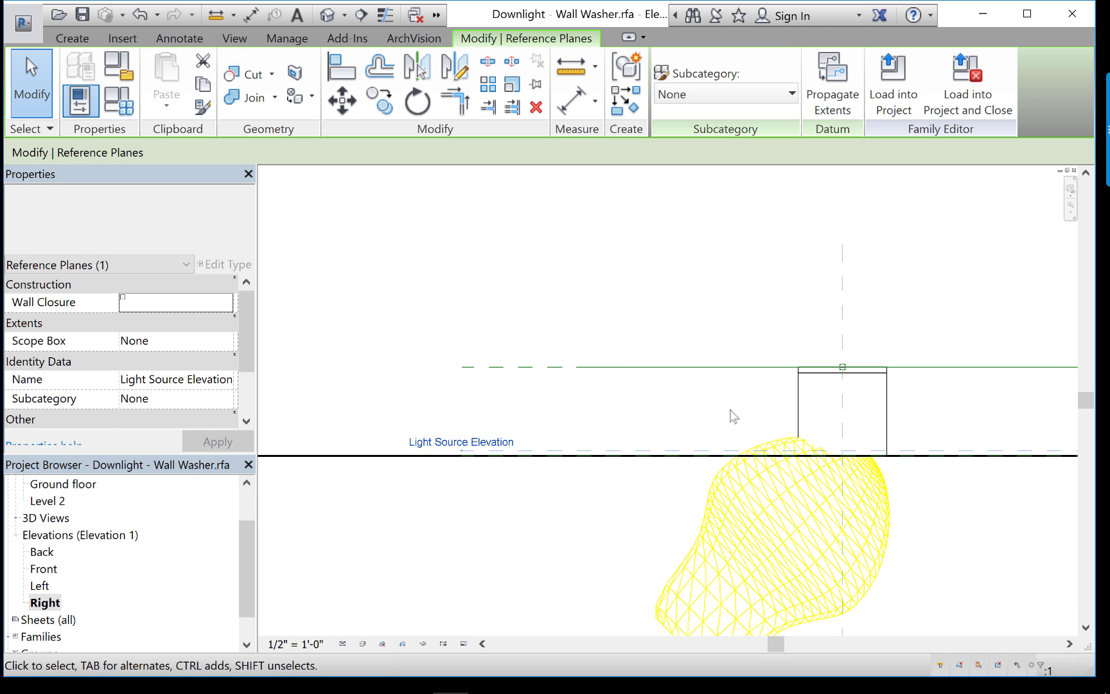
{"action": "middle_click_drag", "start_coordinate": [731, 413], "coordinate": [586, 390]}
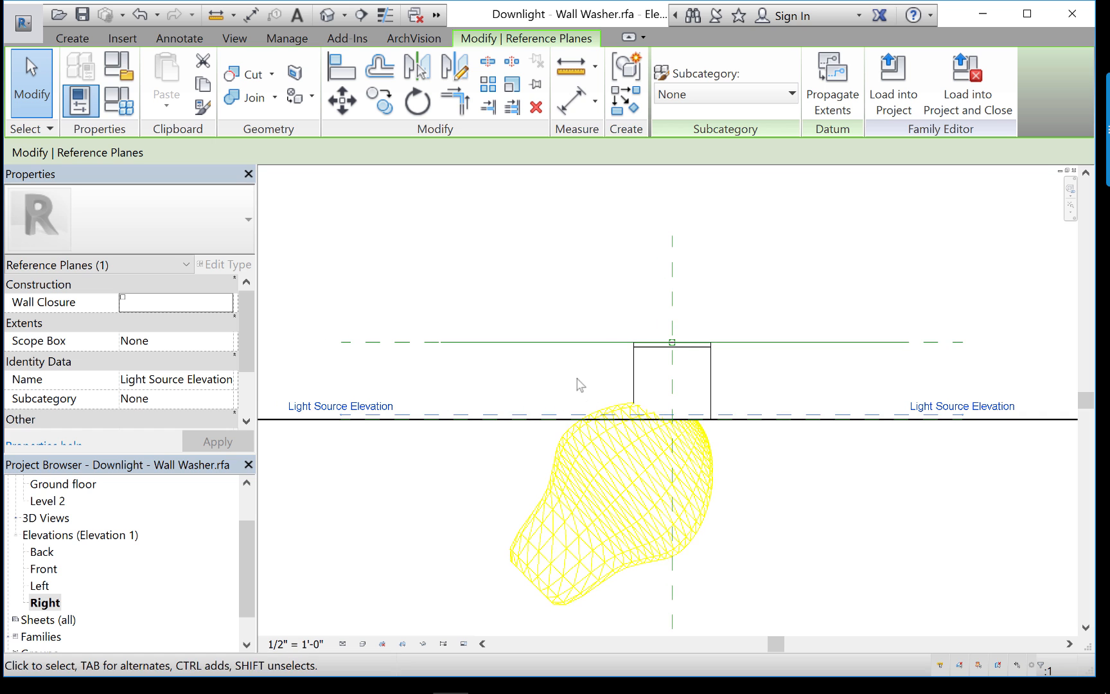
{"action": "key", "text": "Up"}
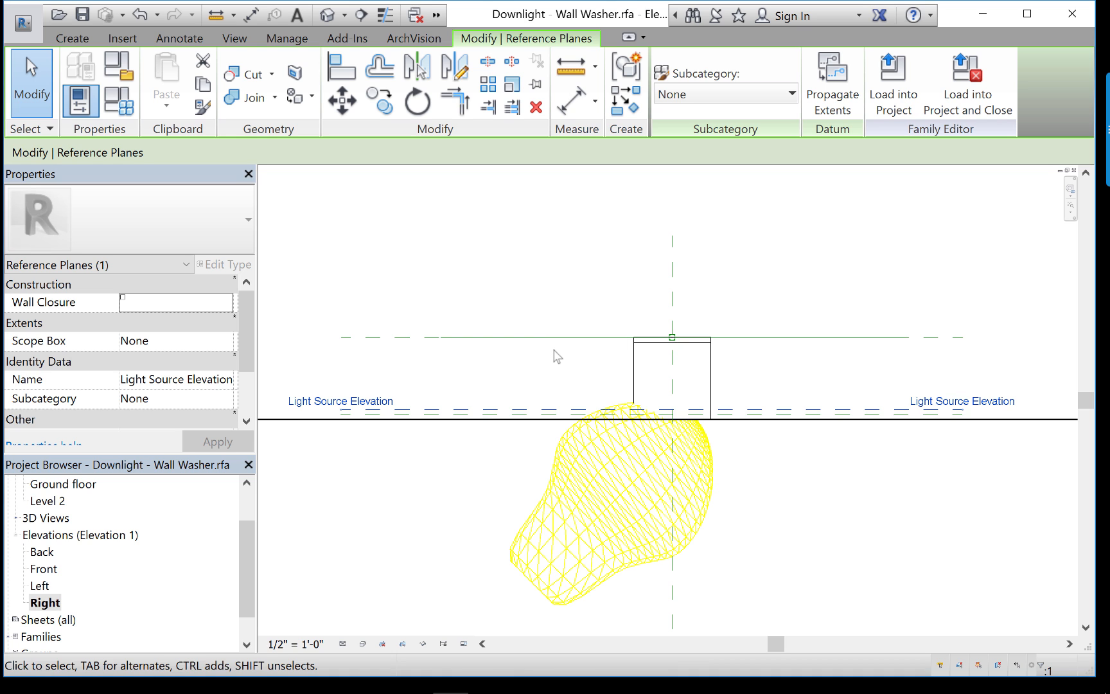
{"action": "key", "text": "Down"}
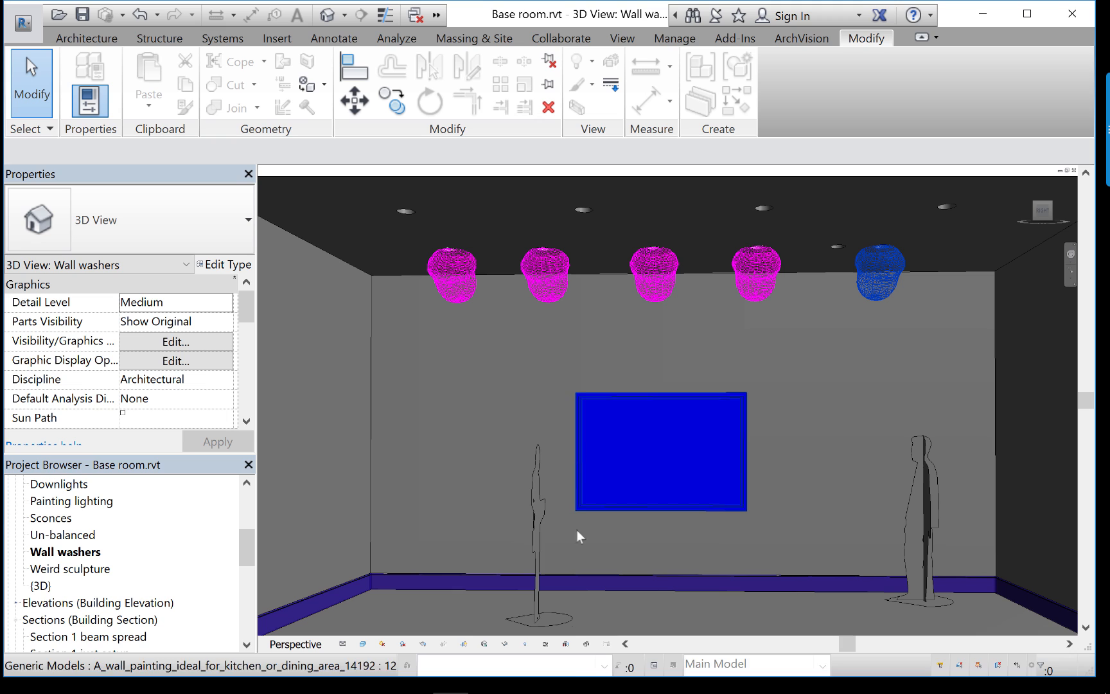
Render the Wall washers view at Draft quality with the Interior: Artificial only lighting scheme
{"action": "left_click", "coordinate": [424, 644]}
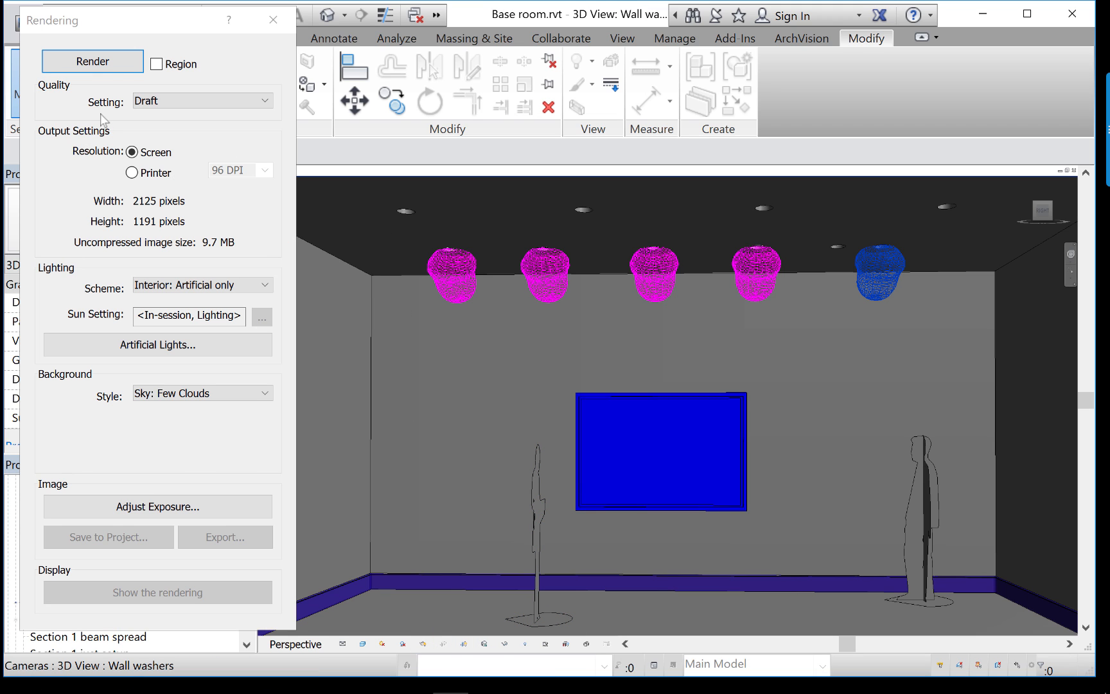
{"action": "left_click", "coordinate": [84, 64]}
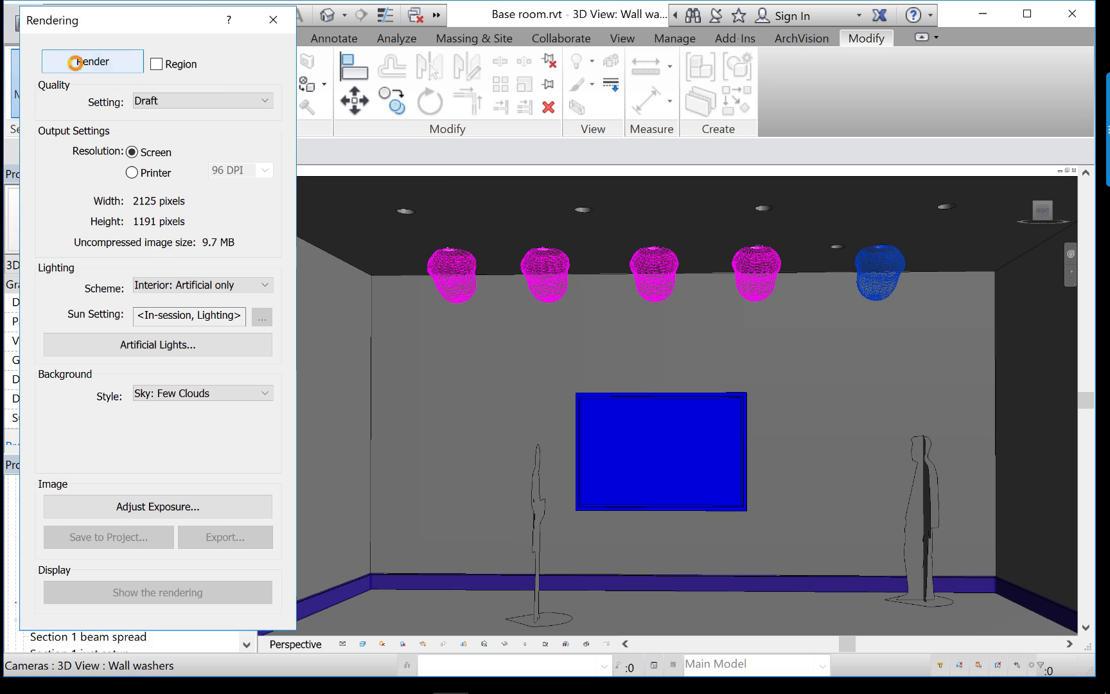
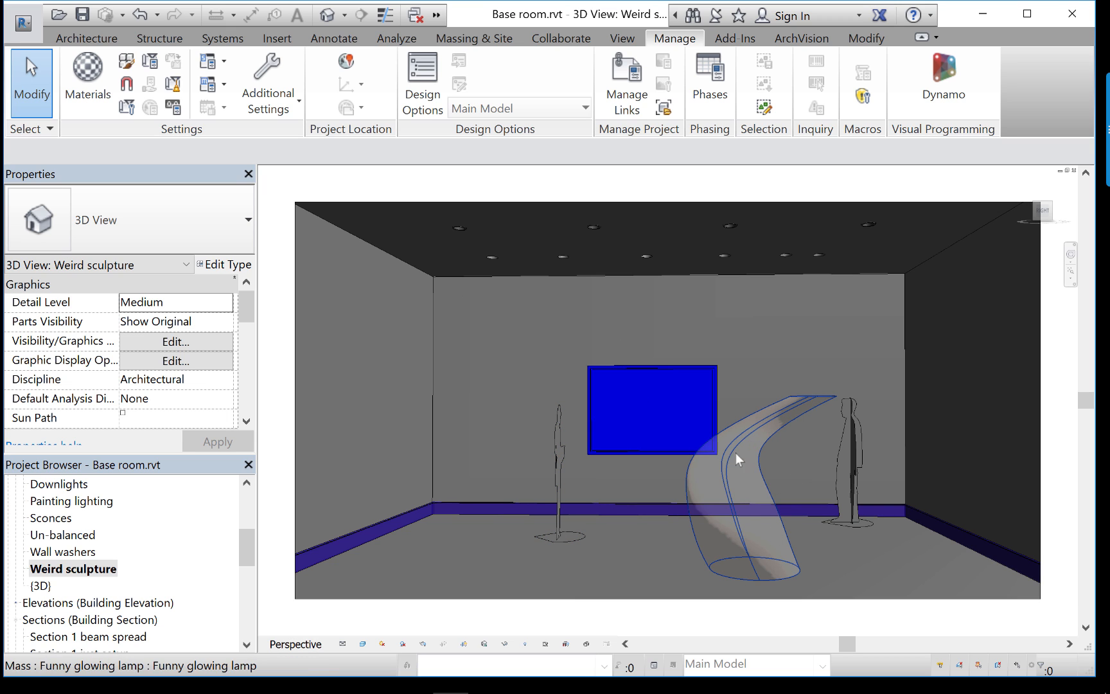
Review the graphics and appearance settings of the _Glass, Frosted material, including its self illumination
{"action": "left_click", "coordinate": [88, 71]}
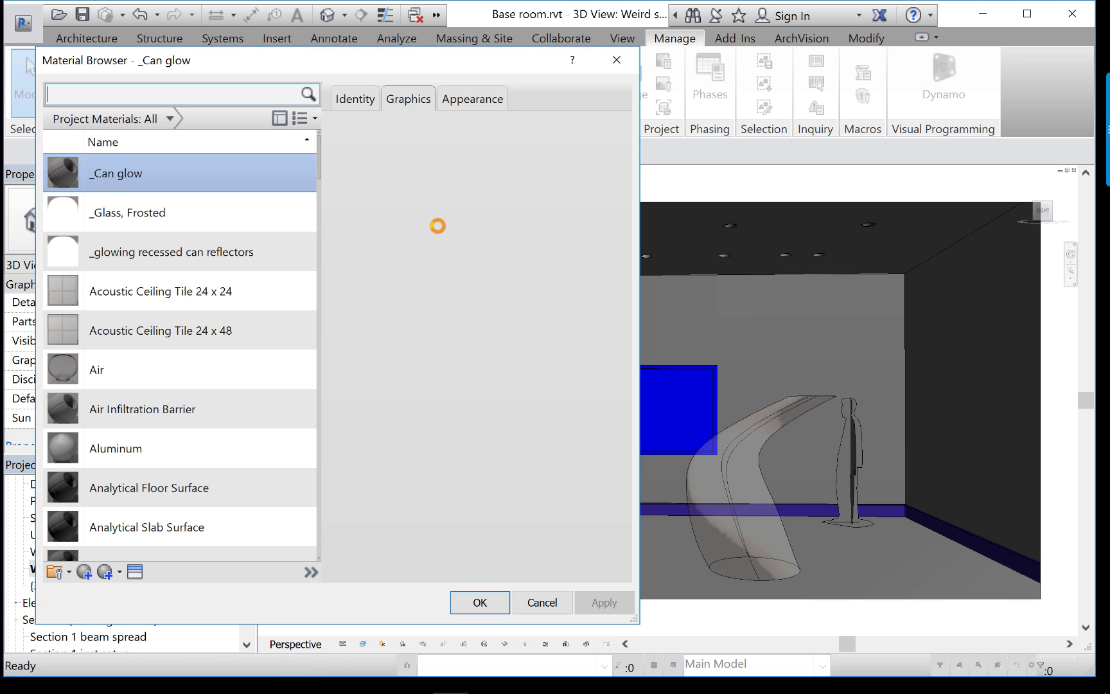
{"action": "left_click", "coordinate": [168, 212]}
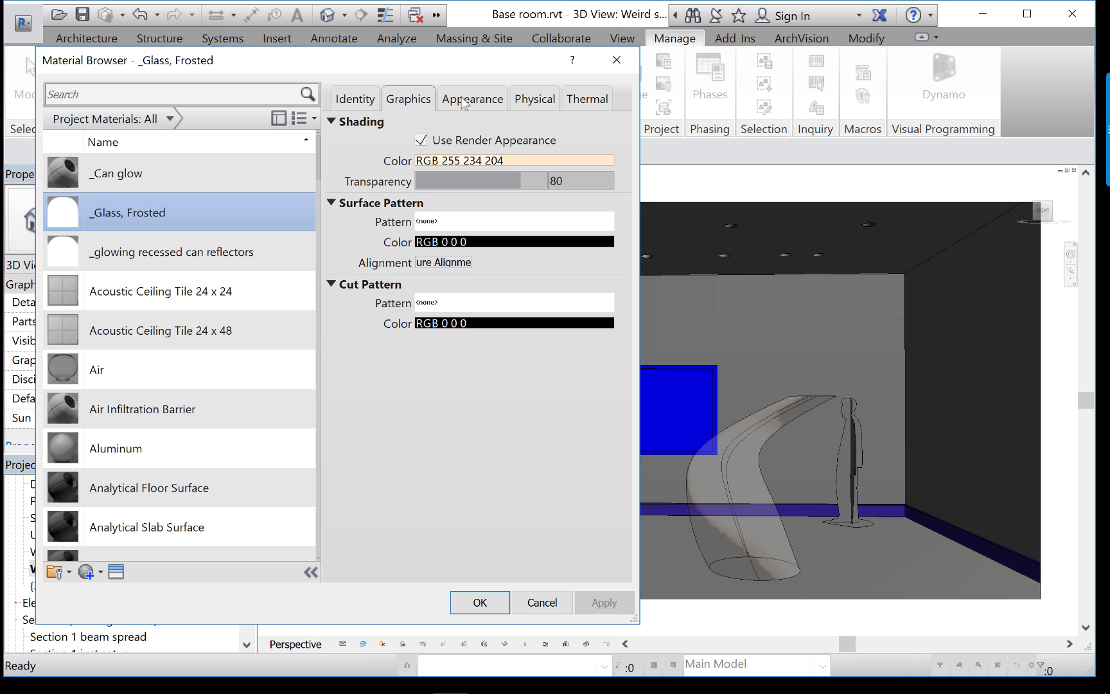
{"action": "left_click", "coordinate": [462, 98]}
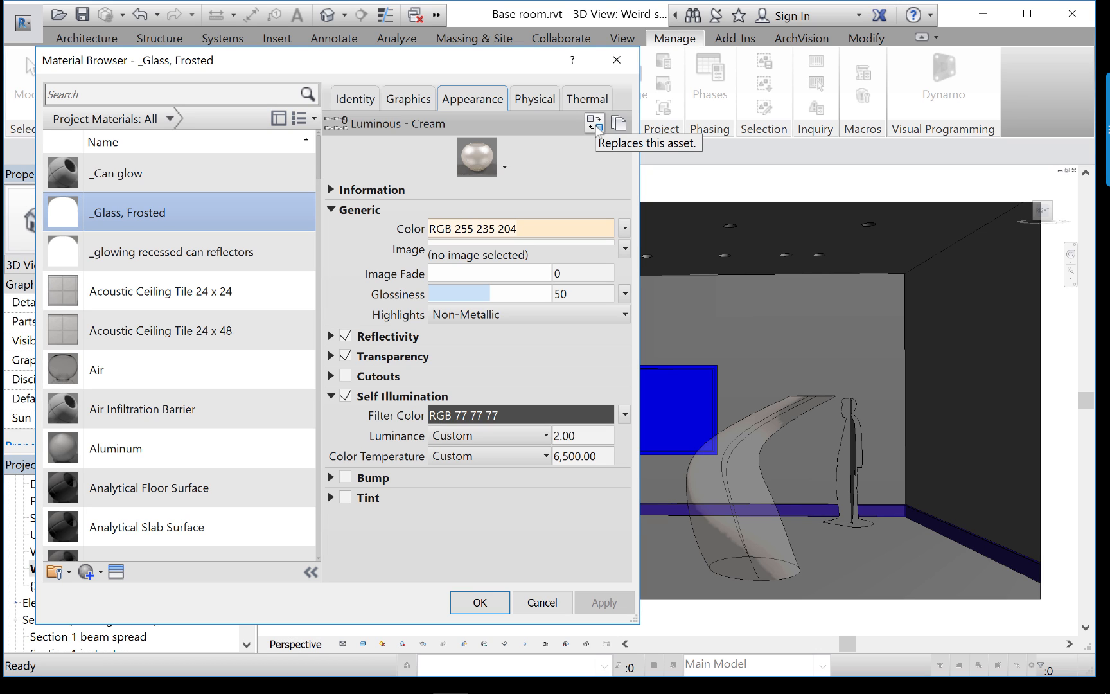
Browse the Glass category of the Appearance Library for luminous assets that could replace the material's appearance asset
{"action": "left_click", "coordinate": [595, 123]}
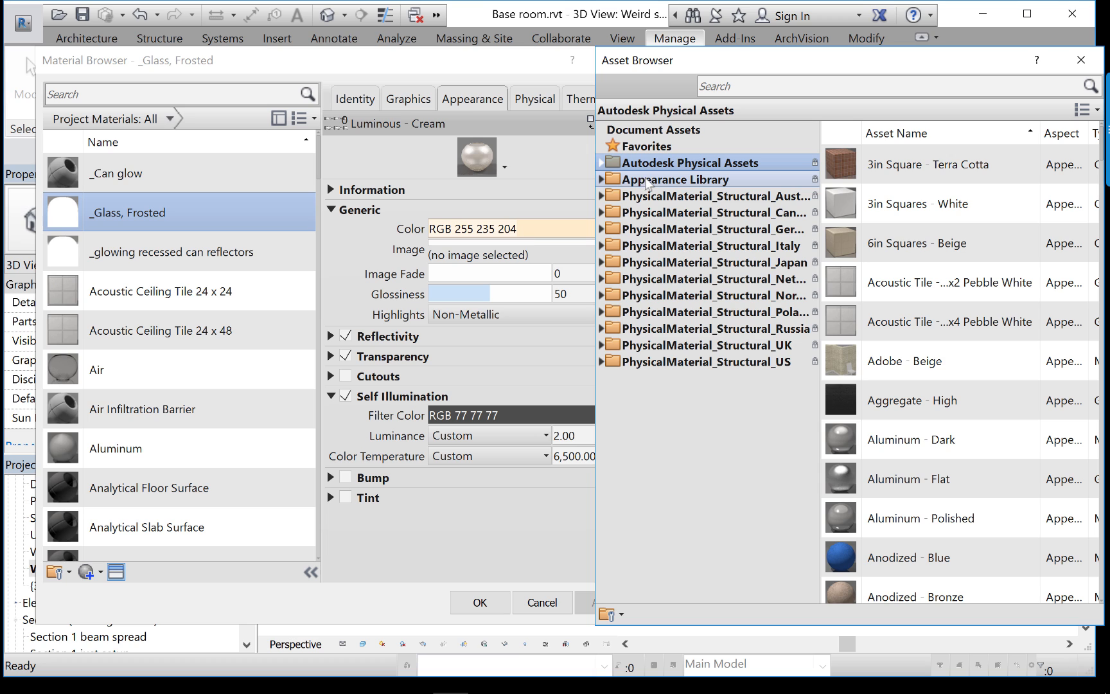
{"action": "left_click", "coordinate": [602, 180]}
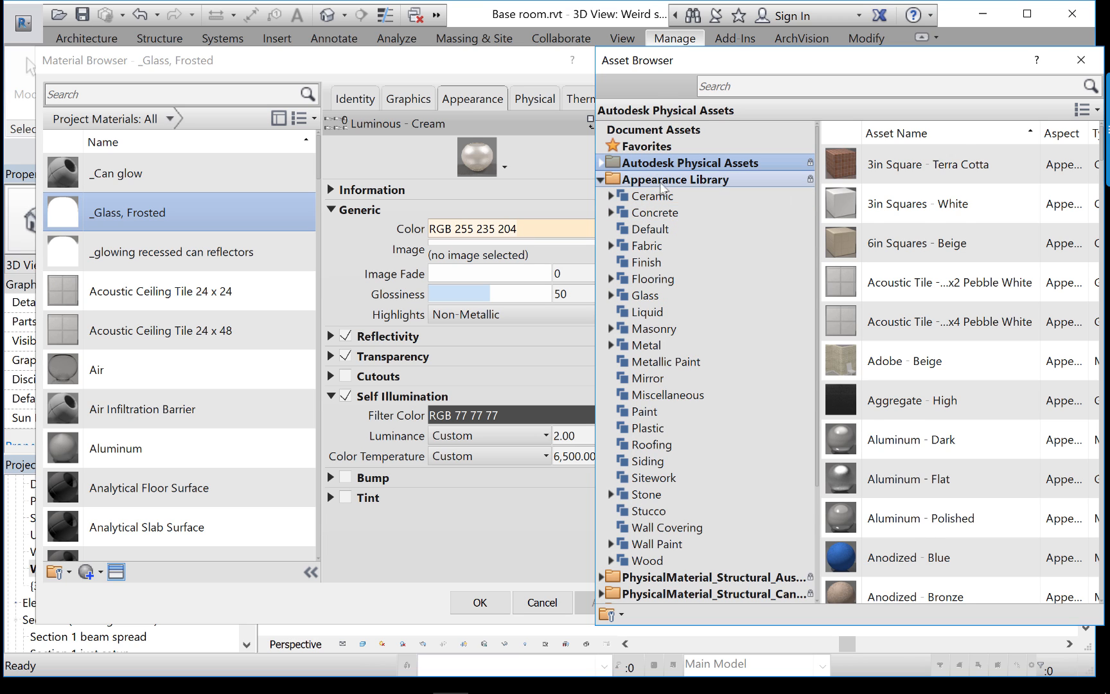
{"action": "left_click", "coordinate": [666, 181]}
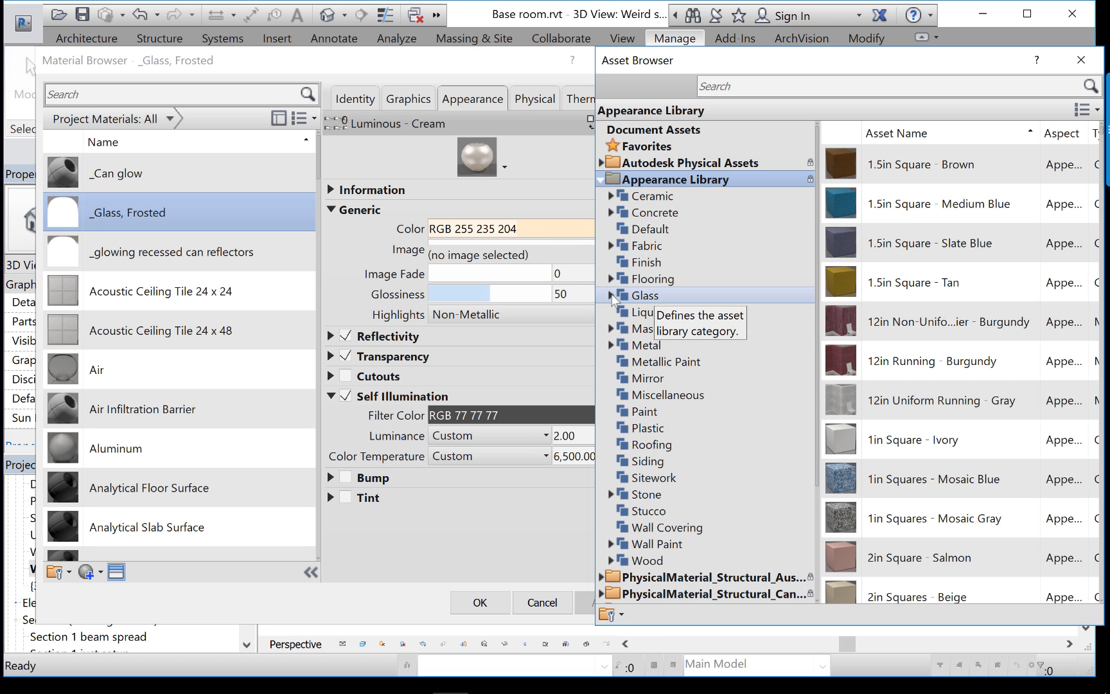
{"action": "left_click", "coordinate": [611, 296]}
{"action": "left_click", "coordinate": [649, 296]}
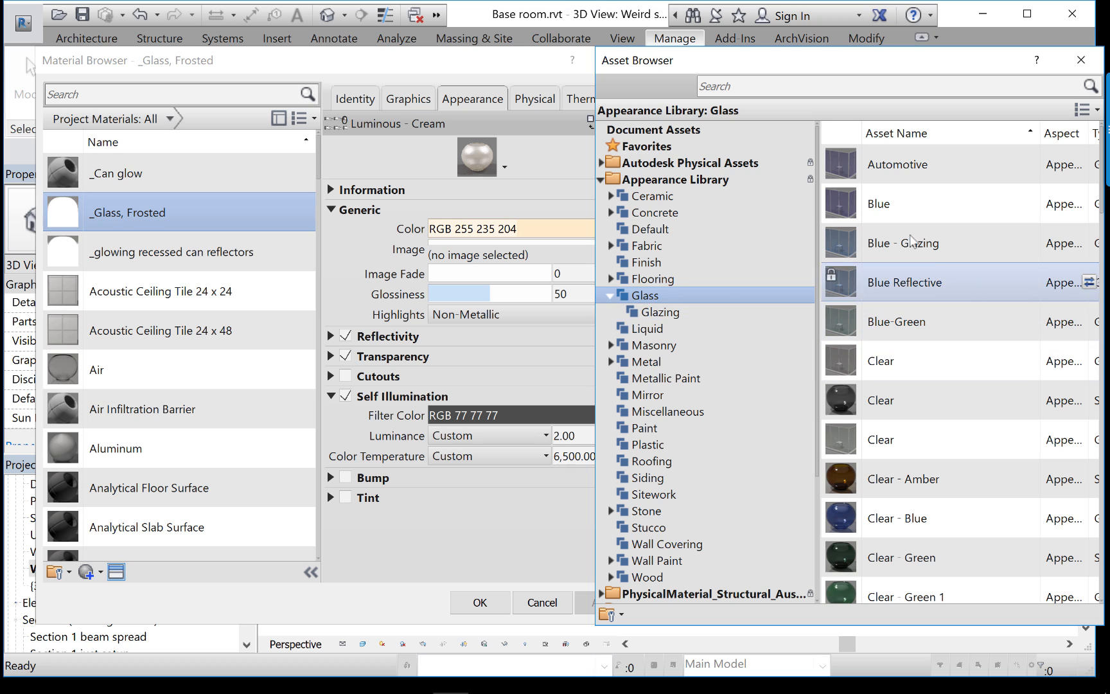
{"action": "left_click_drag", "start_coordinate": [707, 61], "coordinate": [547, 53]}
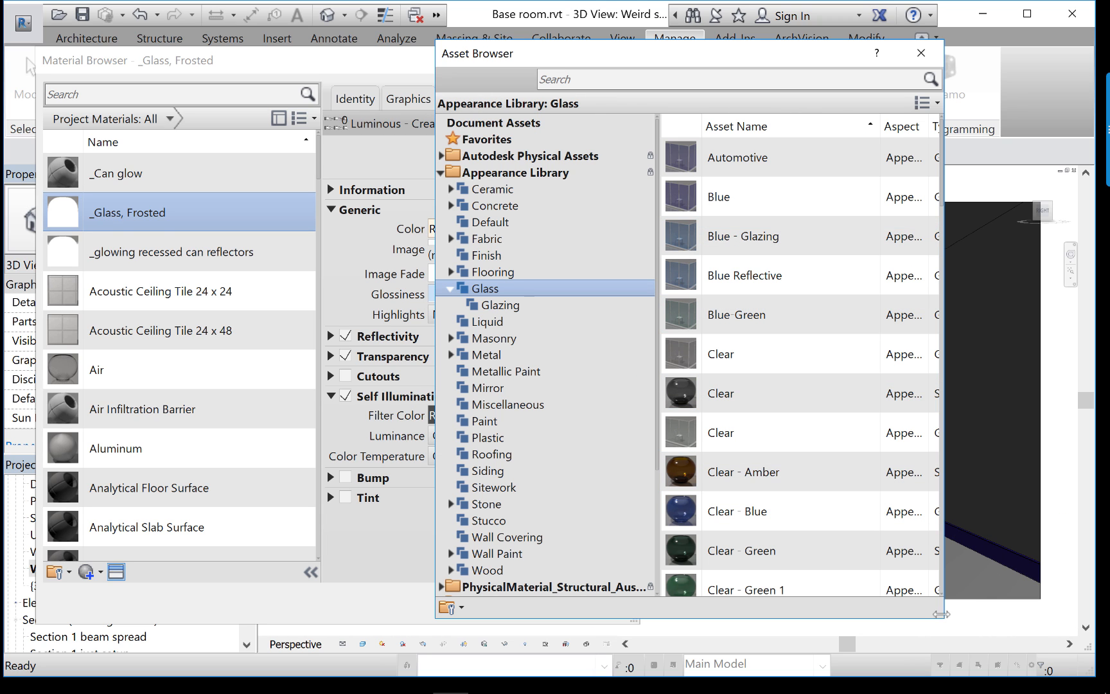
{"action": "left_click_drag", "start_coordinate": [944, 616], "coordinate": [1040, 618]}
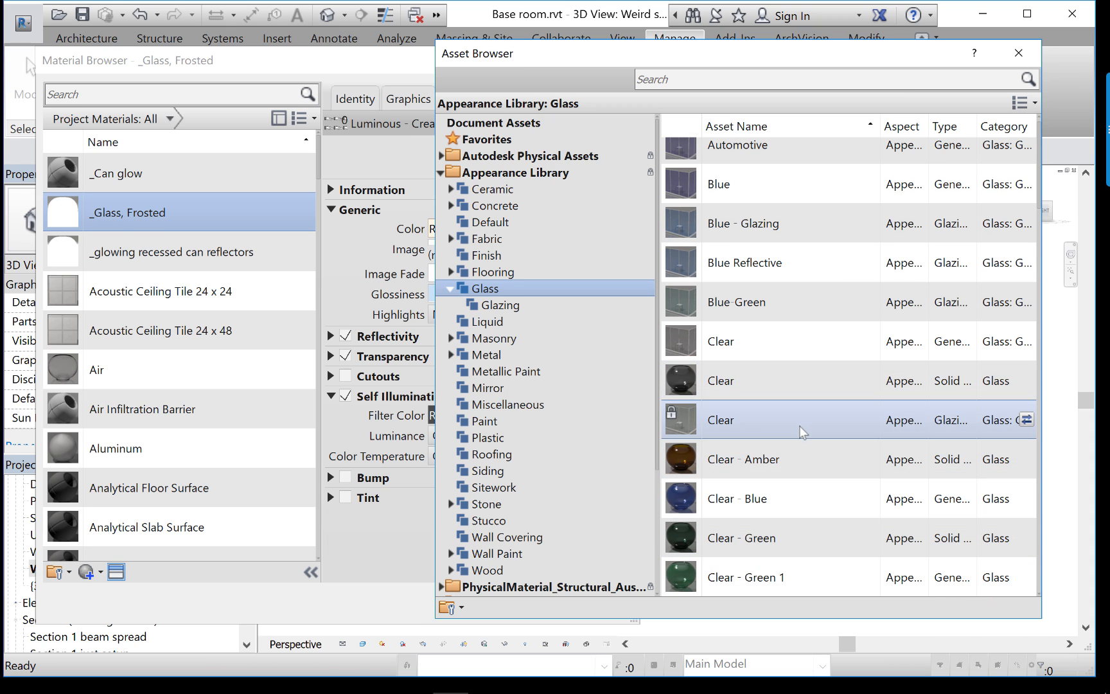
{"action": "scroll", "coordinate": [803, 427], "scroll_direction": "down", "scroll_amount": 5}
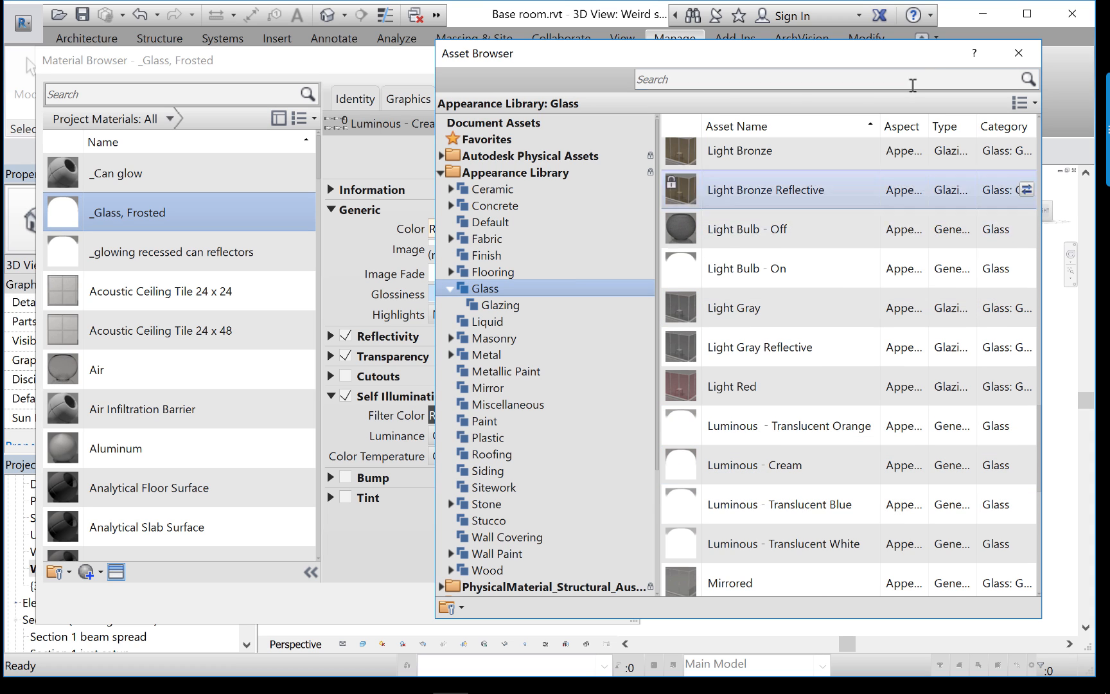
{"action": "left_click", "coordinate": [1013, 54]}
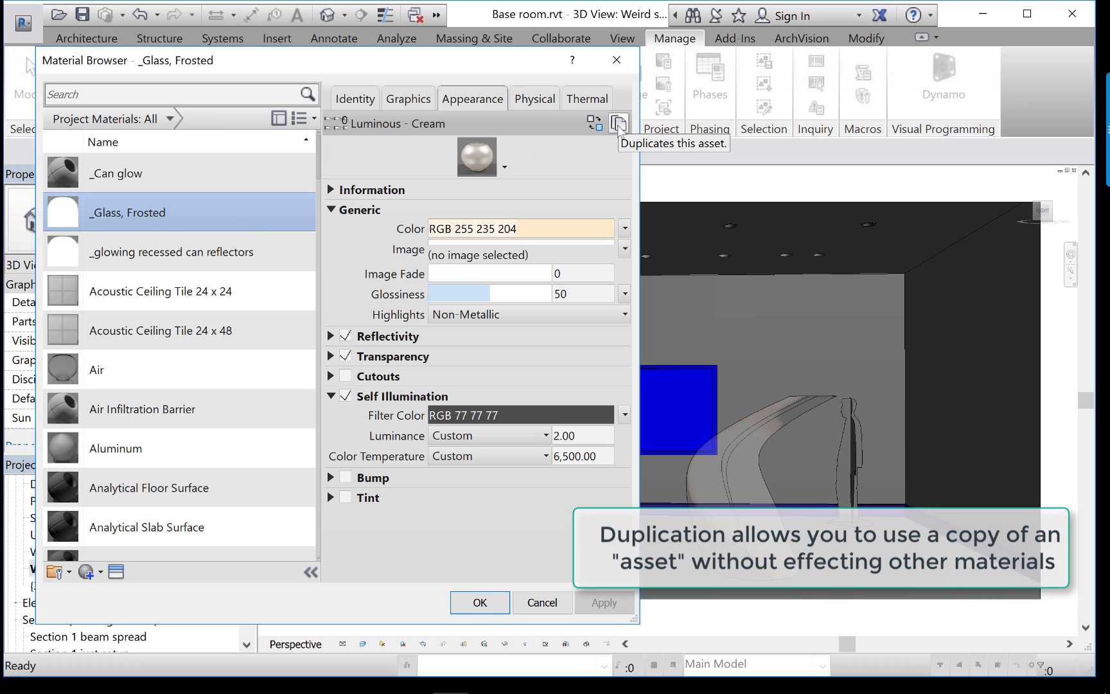
Duplicate the appearance asset of _Glass, Frosted, and duplicate the material itself under the name _Glass, Blue
{"action": "left_click", "coordinate": [618, 124]}
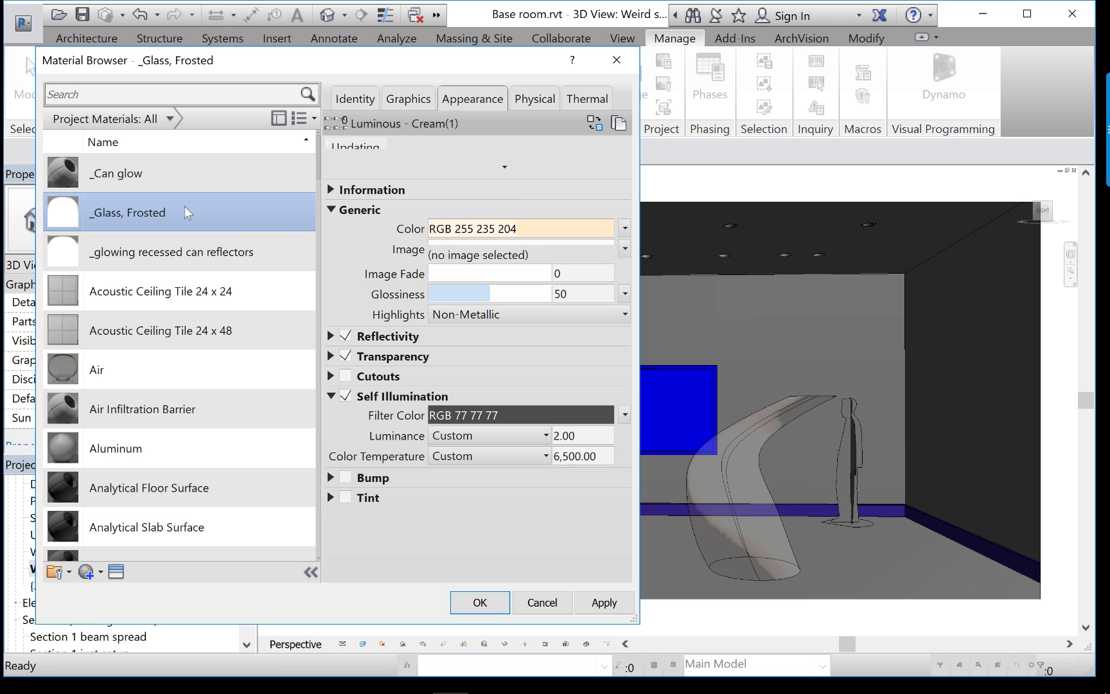
{"action": "scroll", "coordinate": [133, 325], "scroll_direction": "down", "scroll_amount": 1}
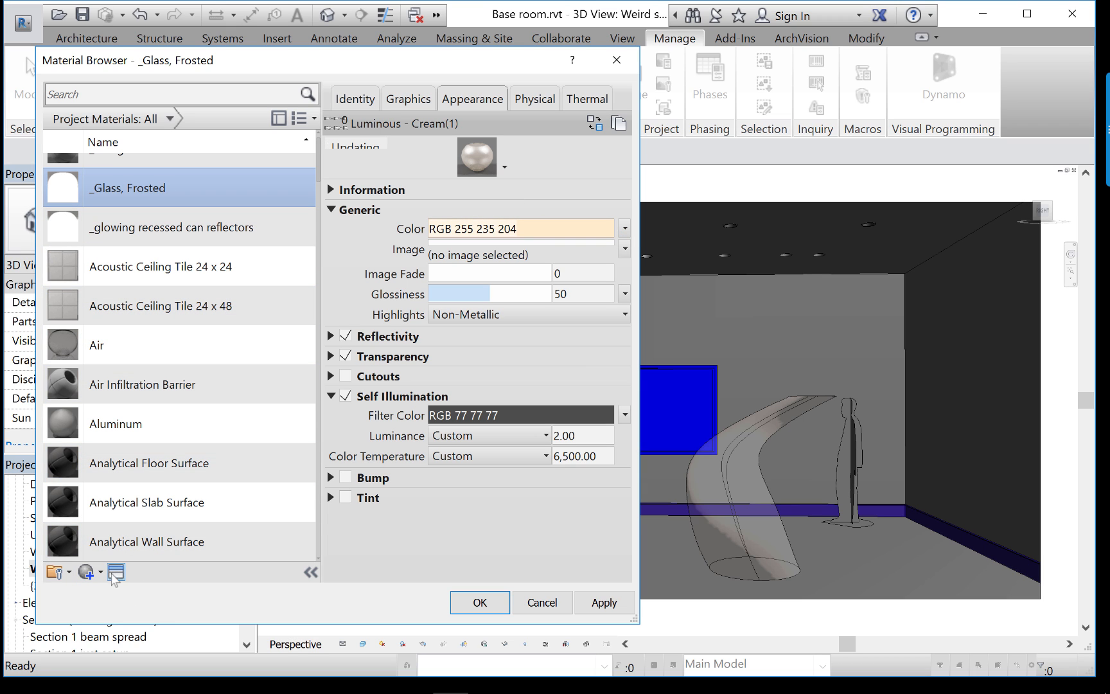
{"action": "left_click", "coordinate": [96, 569]}
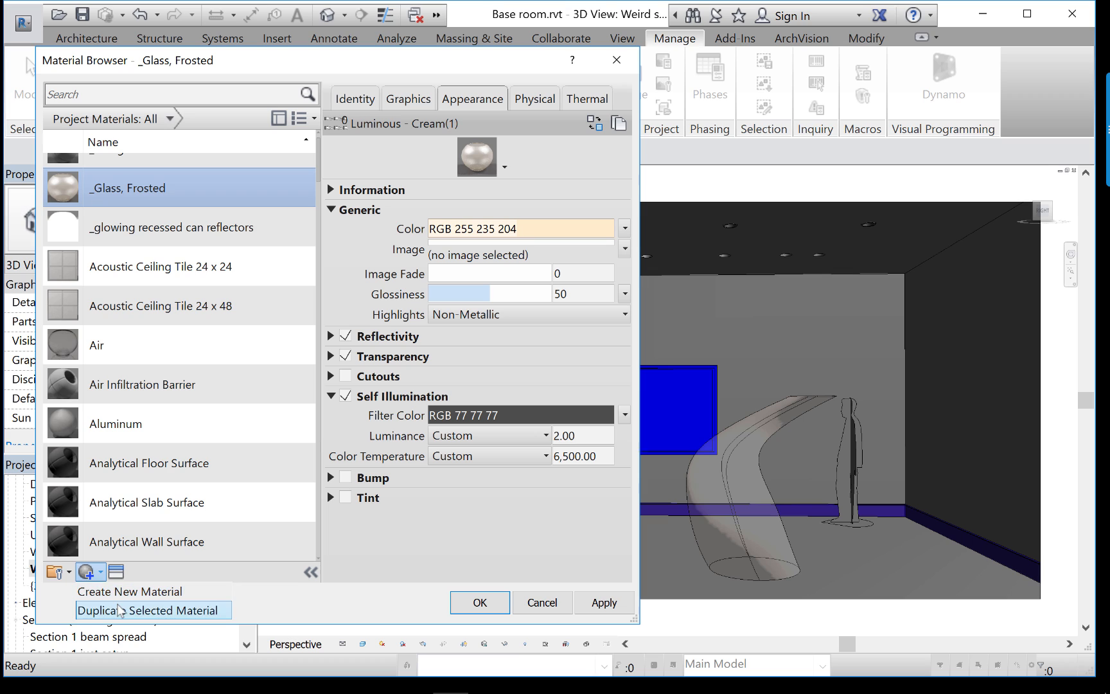
{"action": "left_click", "coordinate": [116, 607]}
{"action": "left_click", "coordinate": [138, 252]}
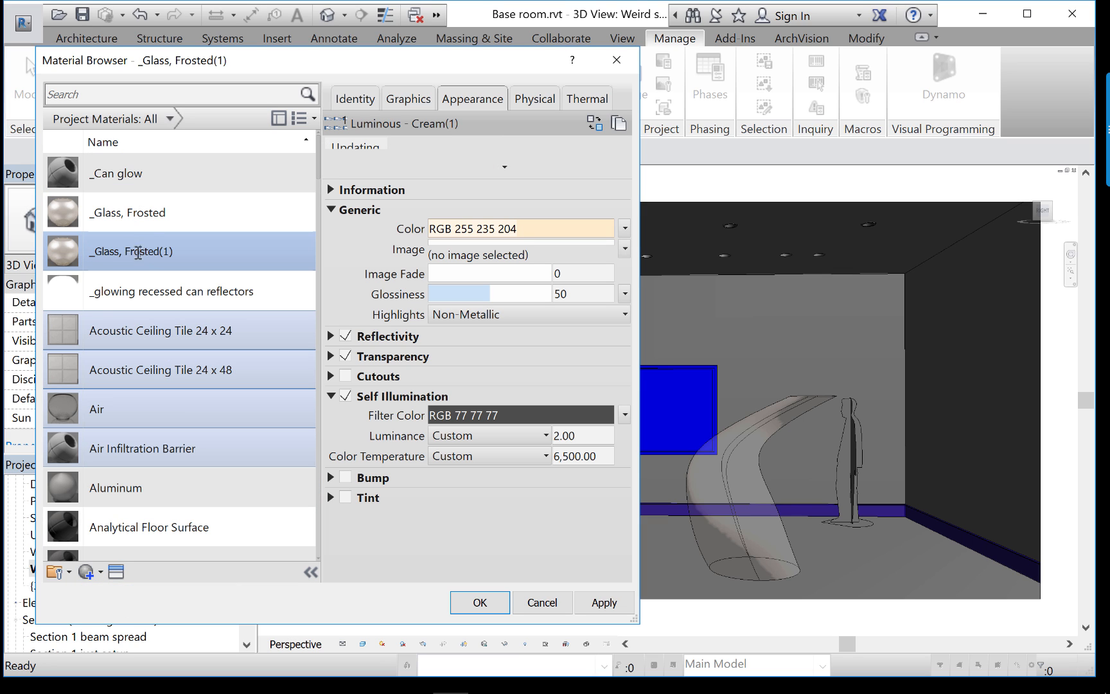
{"action": "left_click_drag", "start_coordinate": [126, 250], "coordinate": [254, 272]}
{"action": "type", "text": "Blue"}
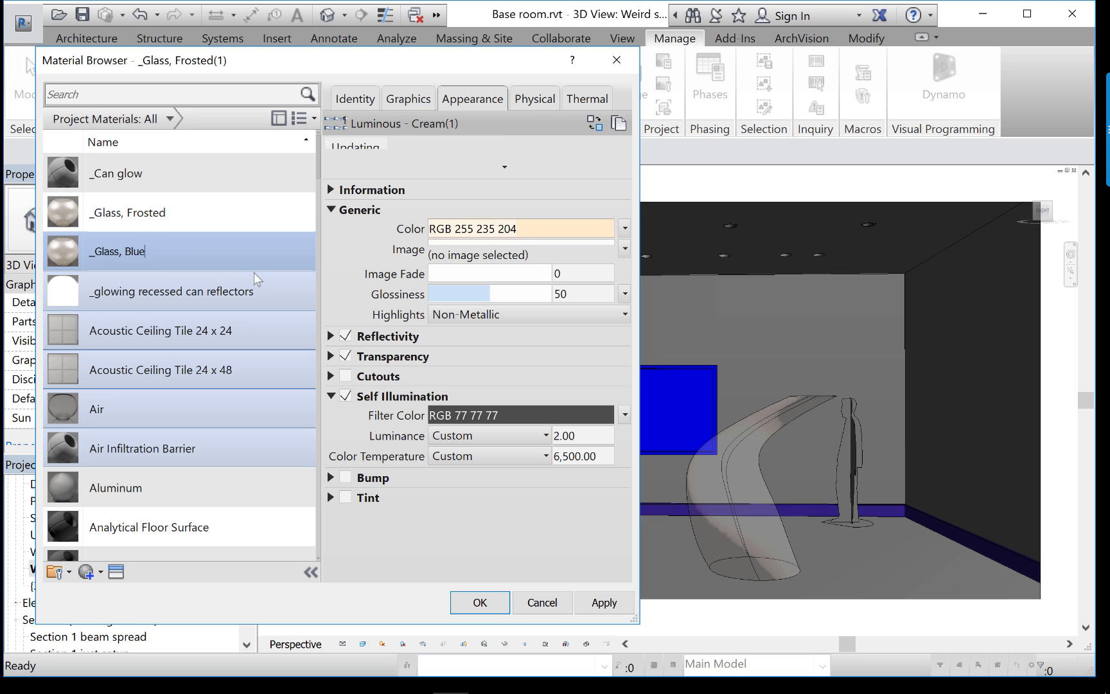
{"action": "key", "text": "Return"}
{"action": "scroll", "coordinate": [254, 273], "scroll_direction": "down", "scroll_amount": 1}
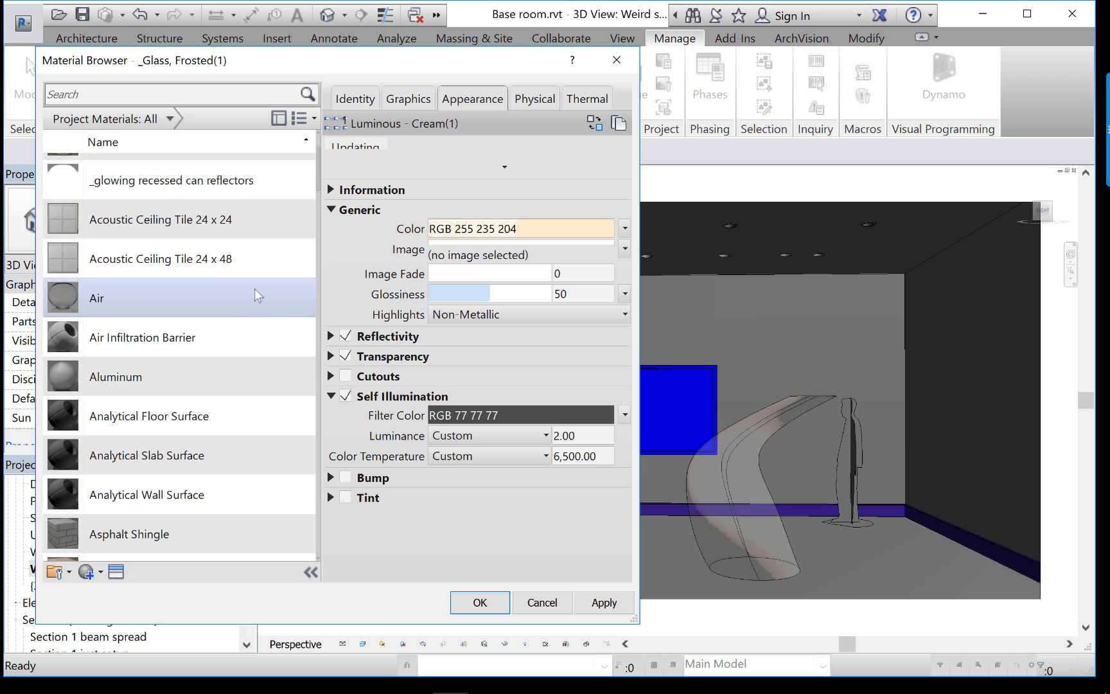
{"action": "scroll", "coordinate": [254, 289], "scroll_direction": "up", "scroll_amount": 1}
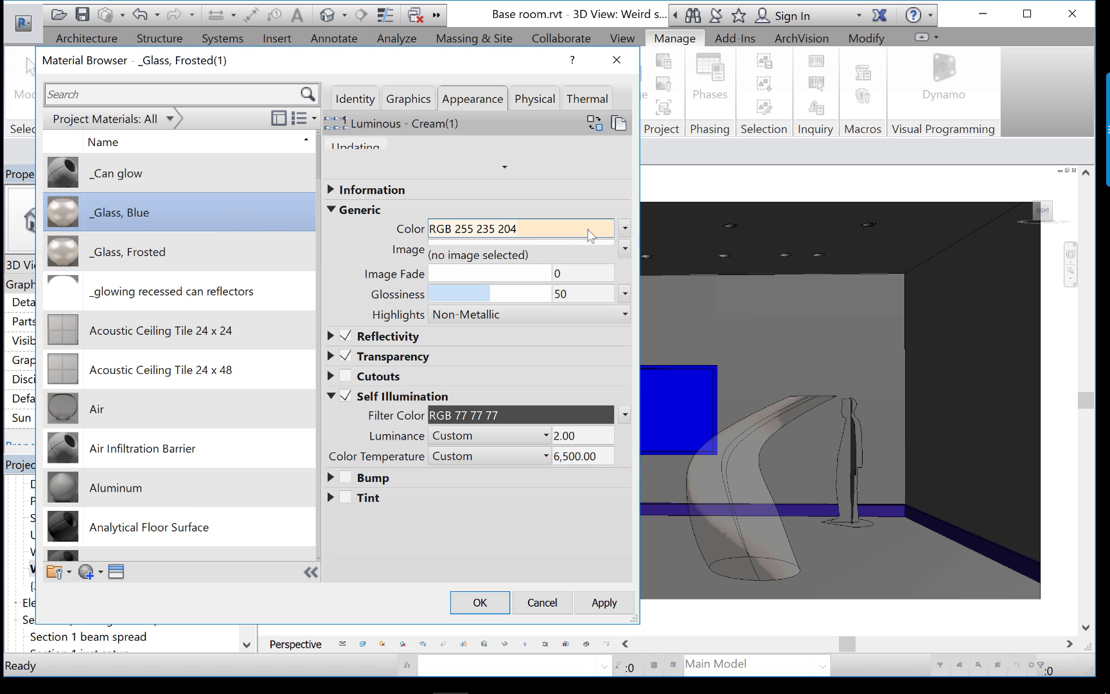
Set the generic appearance color of _Glass, Blue to a light blue, RGB 150 163 252
{"action": "left_click", "coordinate": [611, 229]}
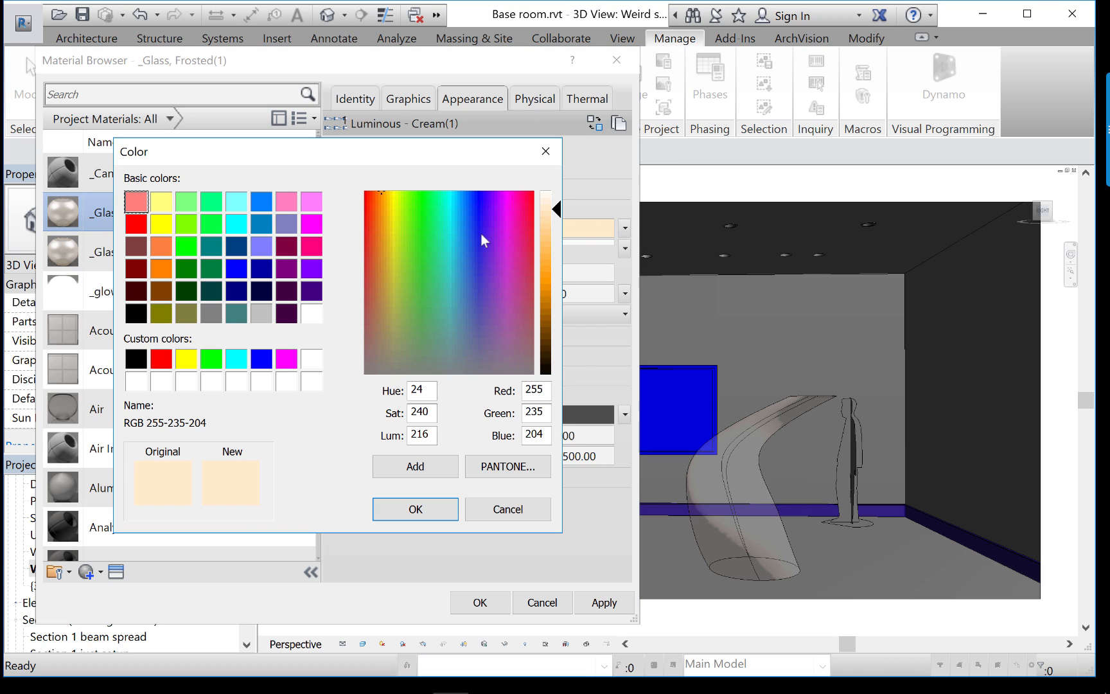
{"action": "left_click", "coordinate": [475, 228]}
{"action": "left_click", "coordinate": [475, 201]}
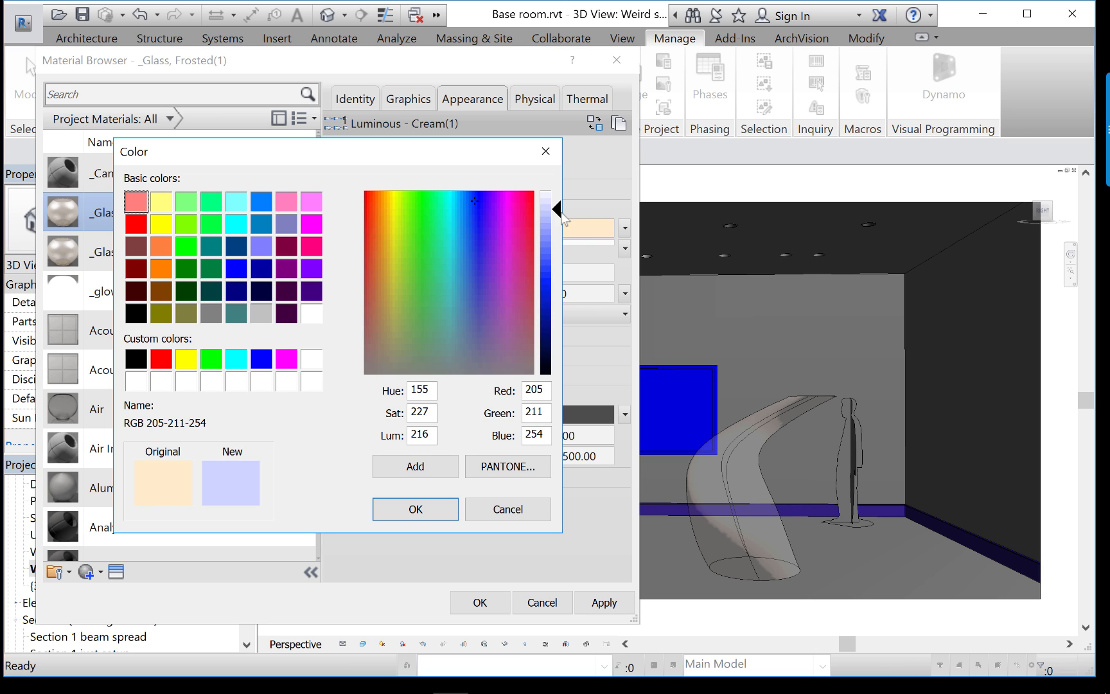
{"action": "left_click_drag", "start_coordinate": [564, 216], "coordinate": [563, 232]}
{"action": "left_click", "coordinate": [429, 510]}
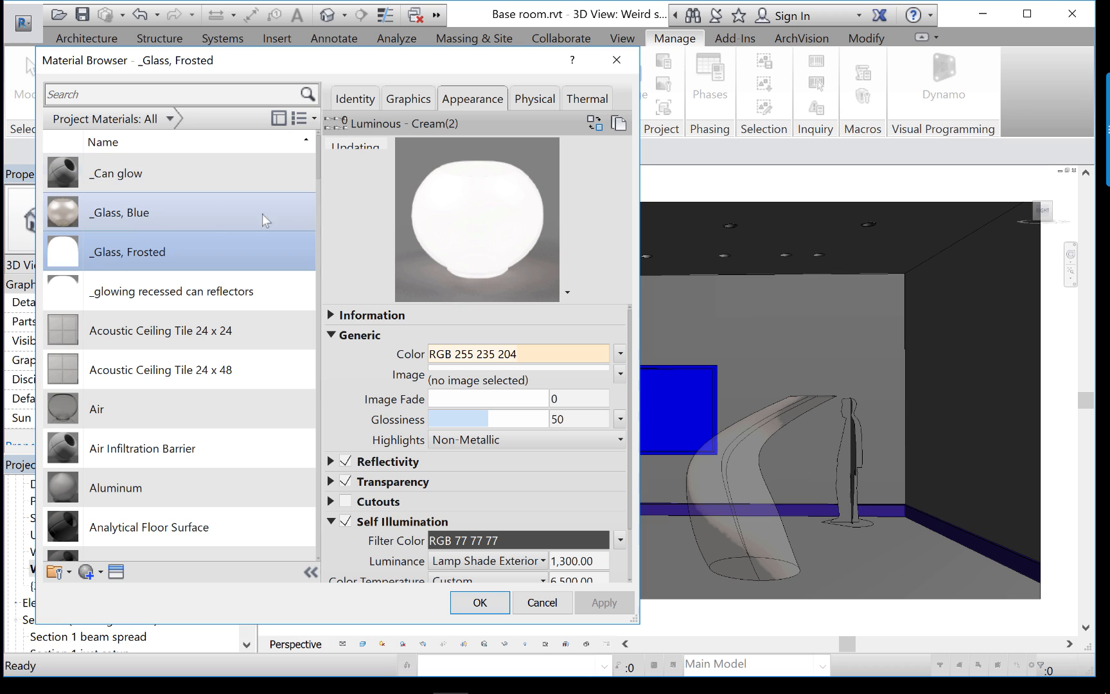
Look through the preview scene shapes available for _Glass, Blue and resize its appearance preview
{"action": "left_click", "coordinate": [132, 221]}
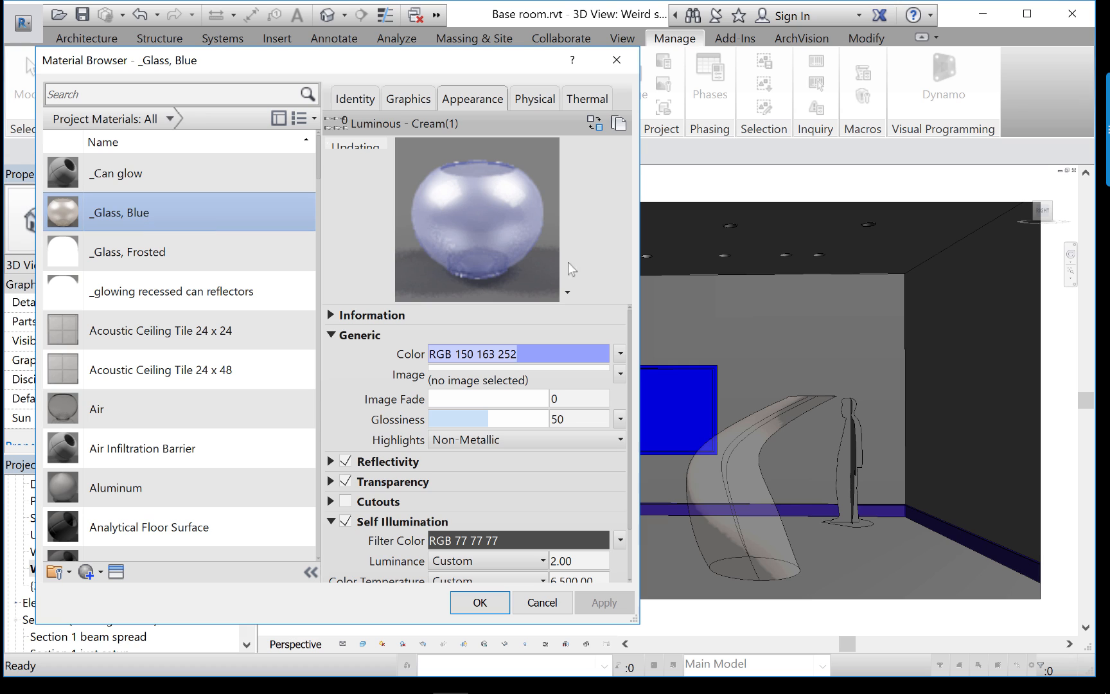
{"action": "left_click", "coordinate": [566, 293]}
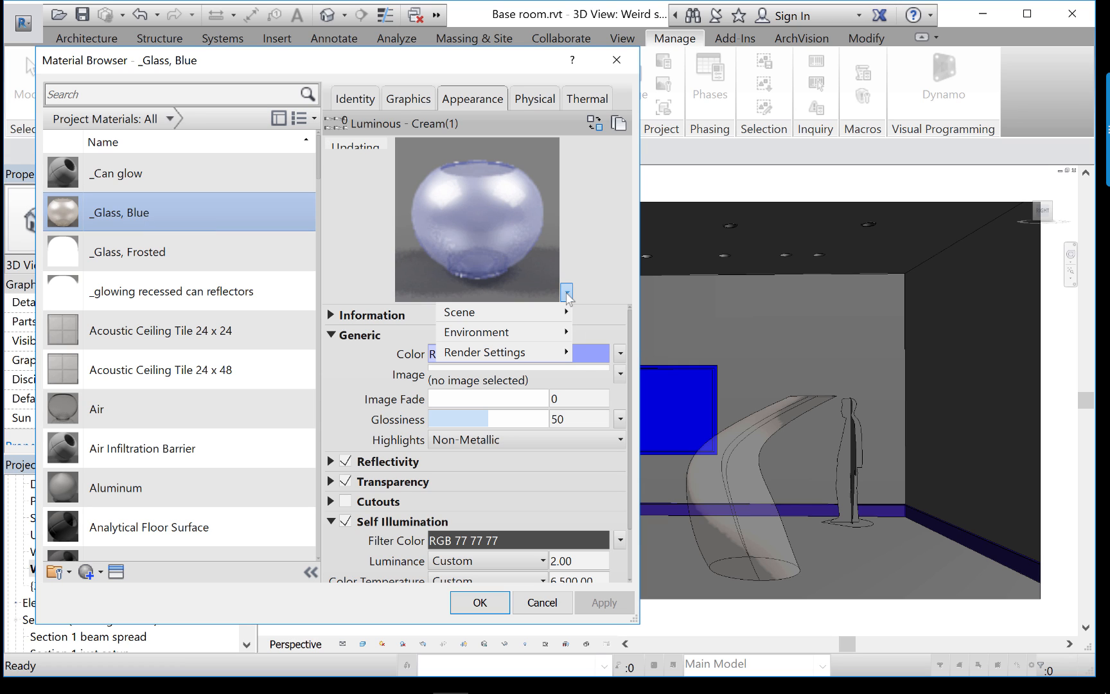
{"action": "mouse_move", "coordinate": [570, 315]}
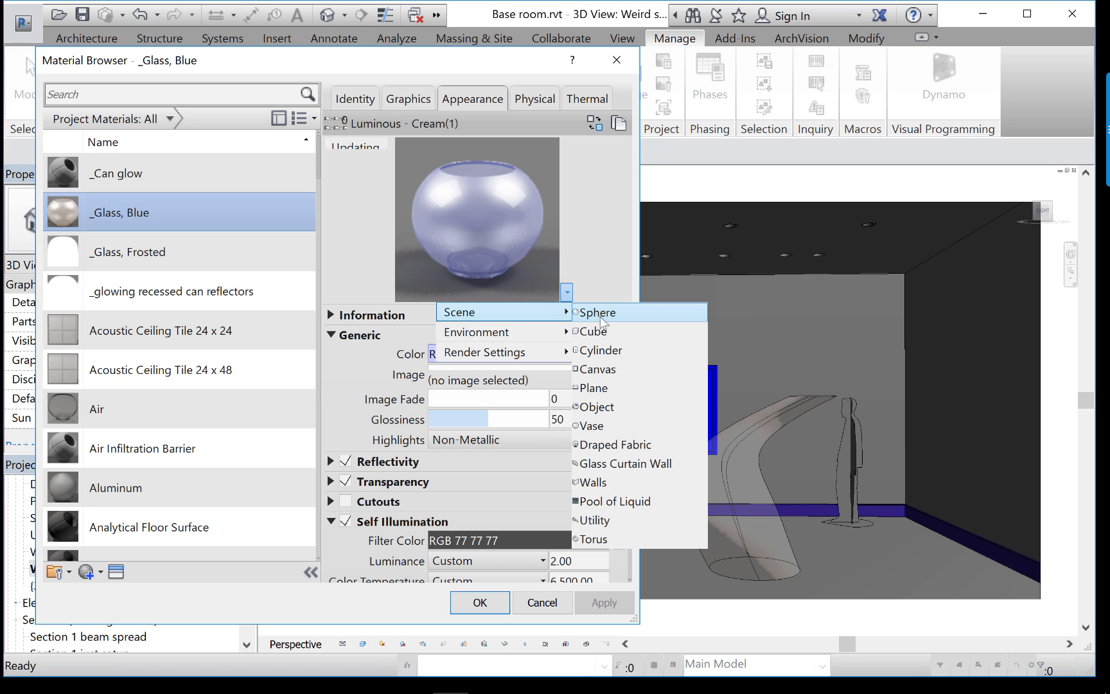
{"action": "left_click", "coordinate": [605, 305]}
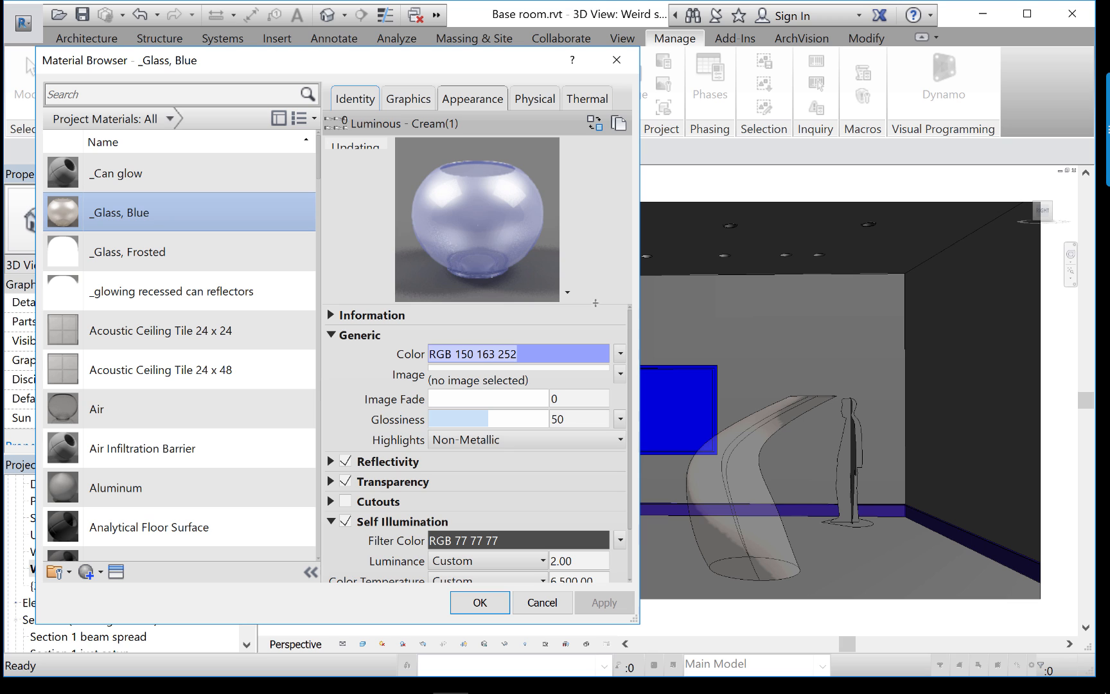
{"action": "left_click_drag", "start_coordinate": [595, 302], "coordinate": [616, 383]}
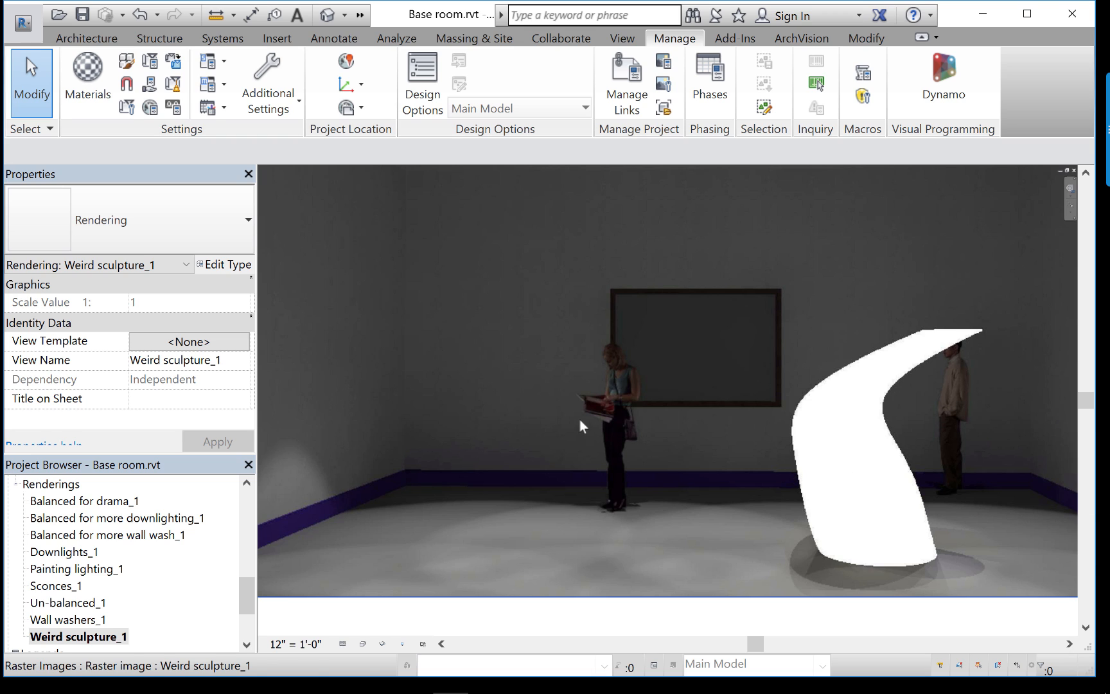
Examine the Weird sculpture_1 rendering and compare it with the Wall washers_1 rendering
{"action": "middle_click_drag", "start_coordinate": [579, 419], "coordinate": [578, 446]}
{"action": "scroll", "coordinate": [577, 446], "scroll_direction": "down", "scroll_amount": 1}
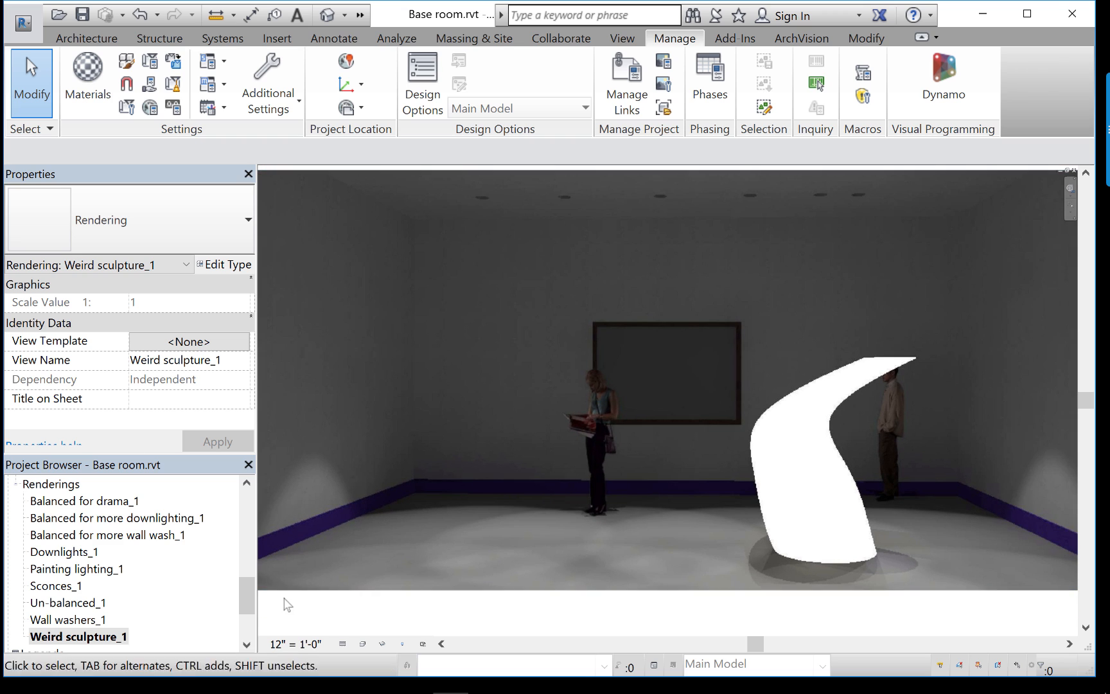
{"action": "double_click", "coordinate": [71, 619]}
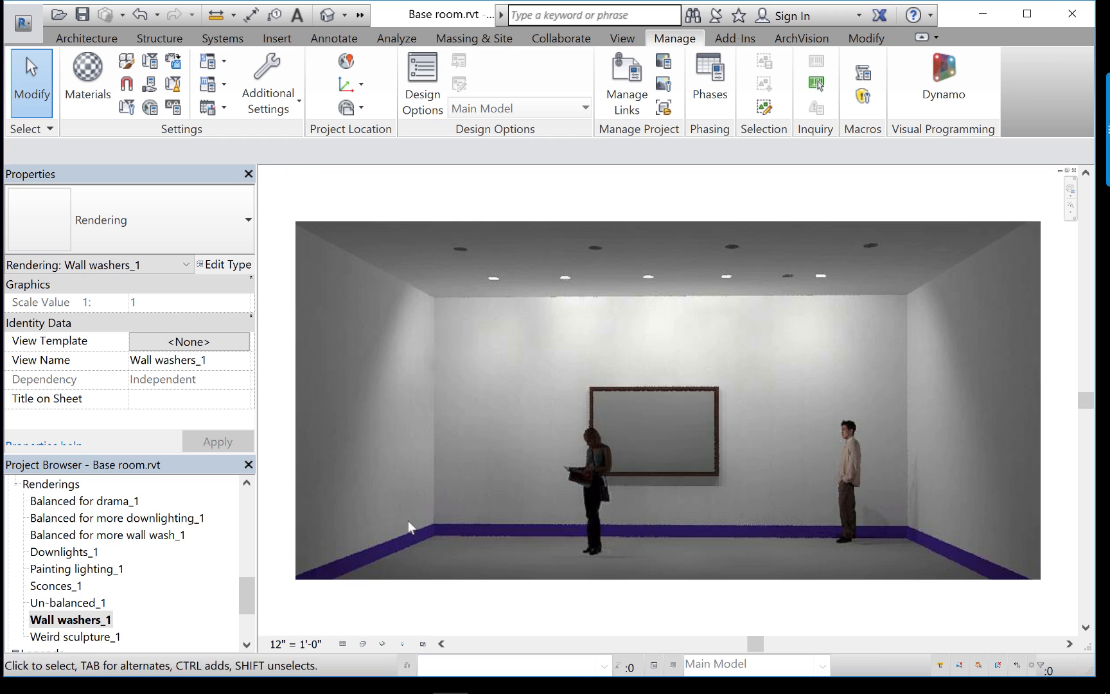
{"action": "scroll", "coordinate": [584, 475], "scroll_direction": "up", "scroll_amount": 2}
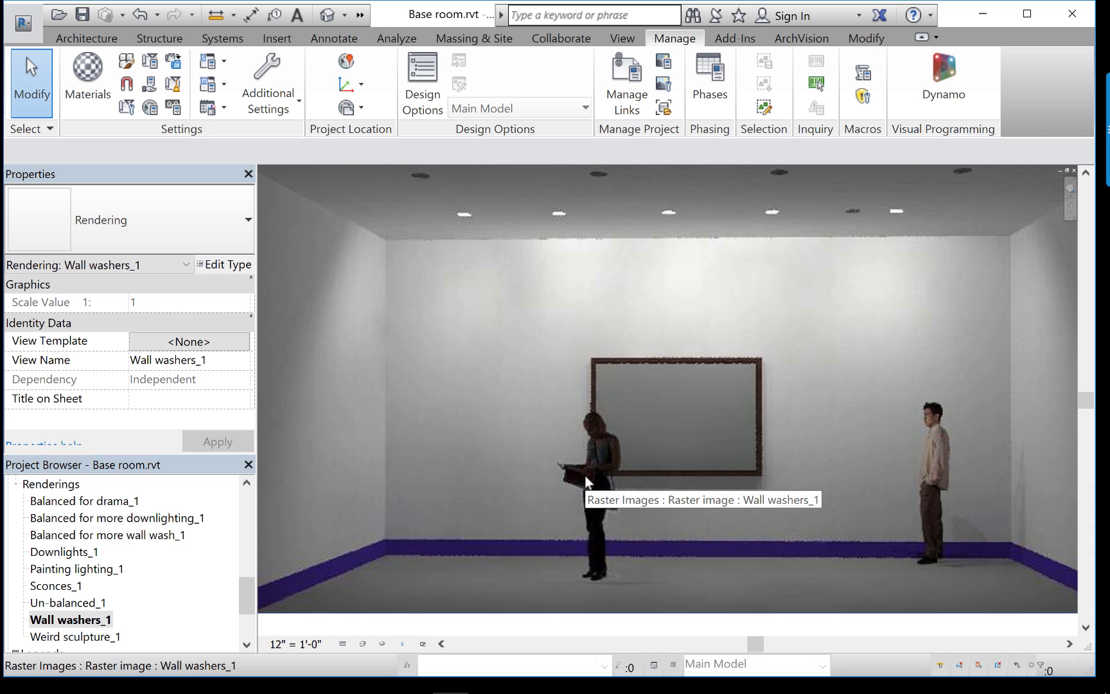
Open the Sconces_1 rendering and examine the light spread around one wall sconce up close
{"action": "double_click", "coordinate": [58, 586]}
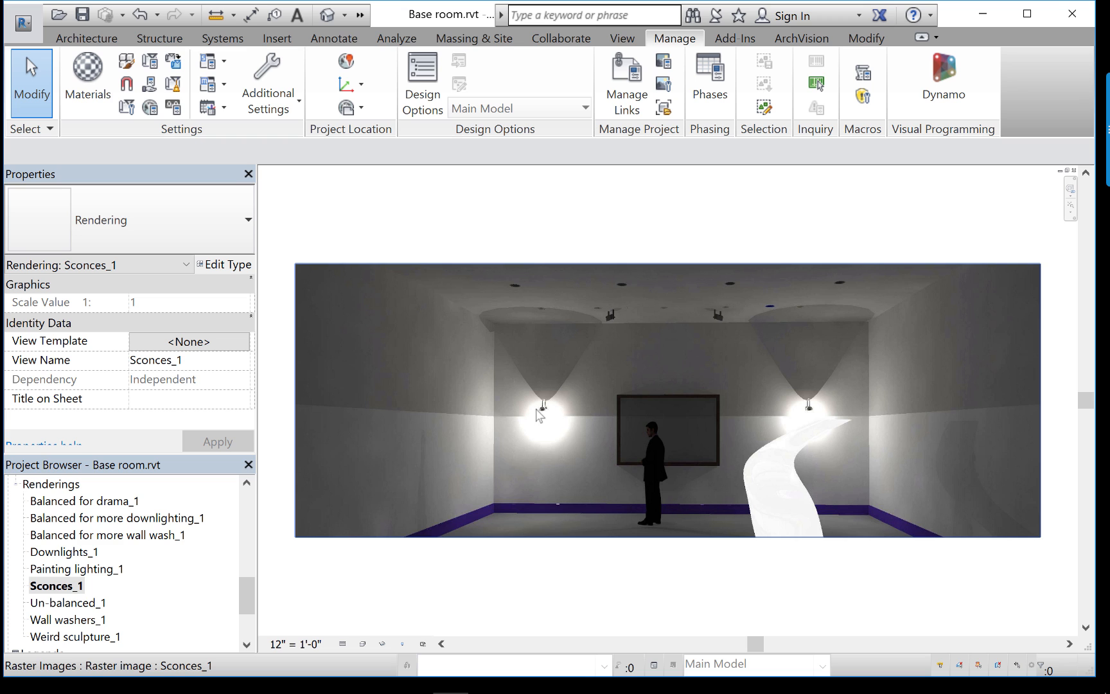
{"action": "scroll", "coordinate": [542, 411], "scroll_direction": "up", "scroll_amount": 2}
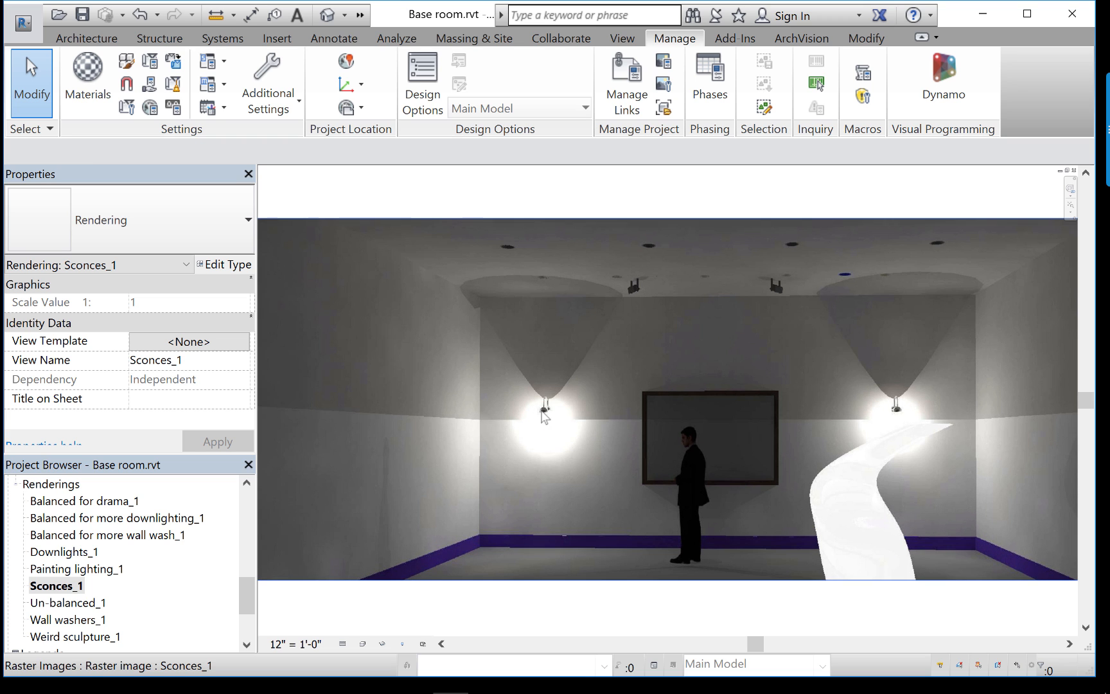
{"action": "scroll", "coordinate": [542, 411], "scroll_direction": "up", "scroll_amount": 4}
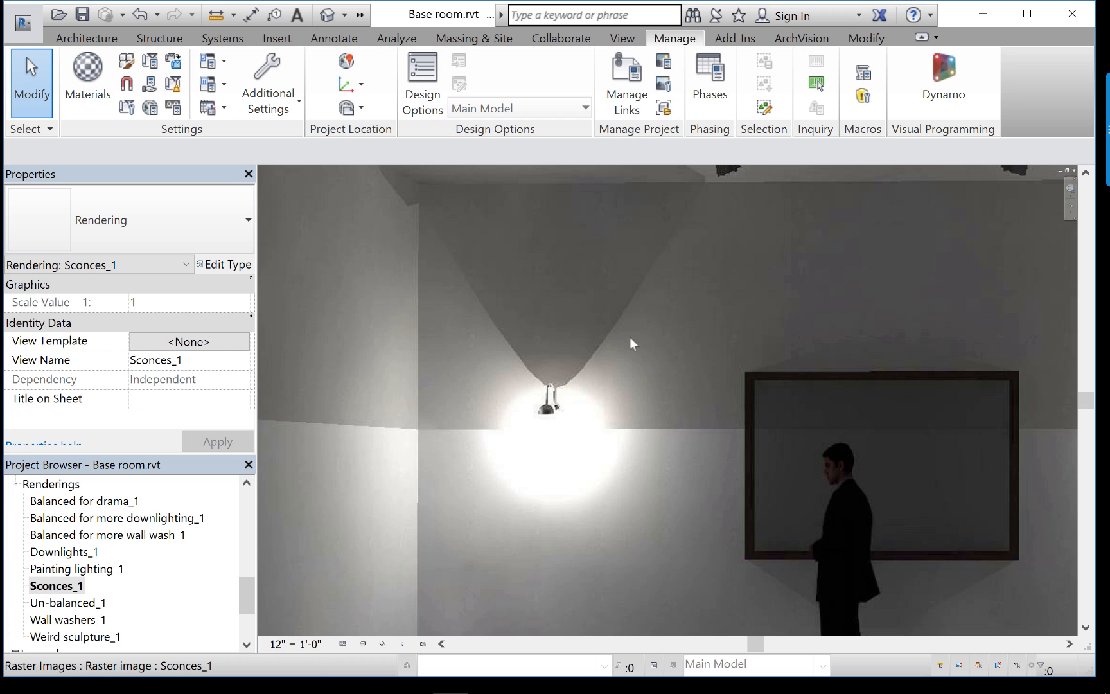
Examine the sconce glow in the Sconces_1 rendering and compare it with the Wall washers_1 rendering
{"action": "scroll", "coordinate": [597, 331], "scroll_direction": "down", "scroll_amount": 1}
{"action": "middle_click_drag", "start_coordinate": [598, 329], "coordinate": [612, 350]}
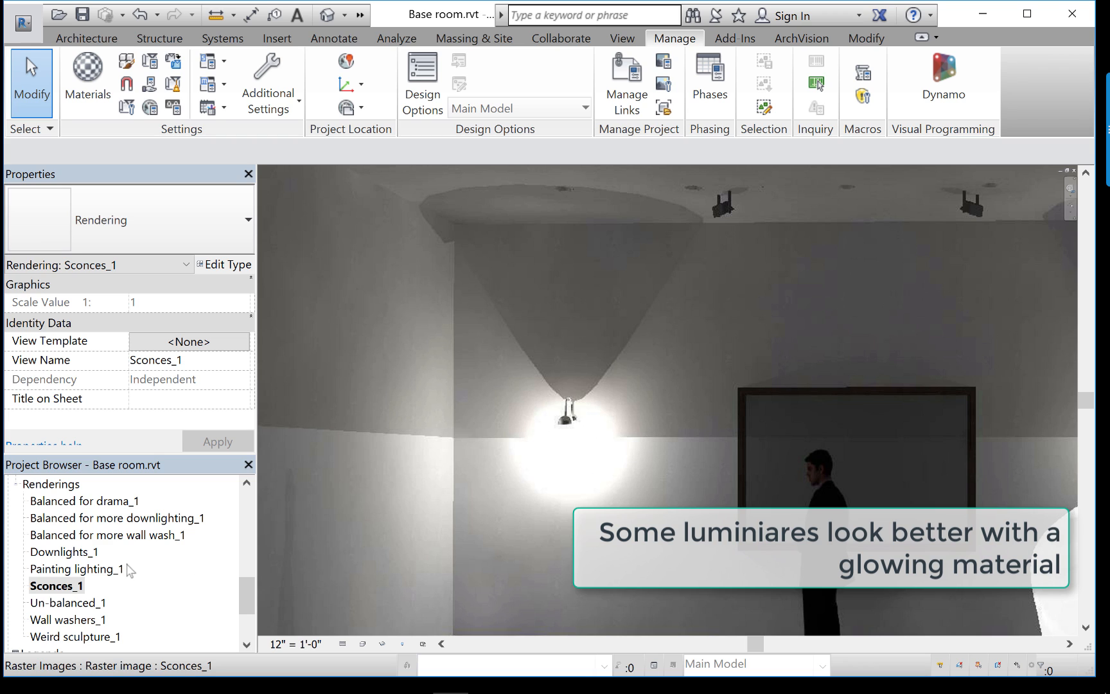
{"action": "left_click", "coordinate": [57, 585]}
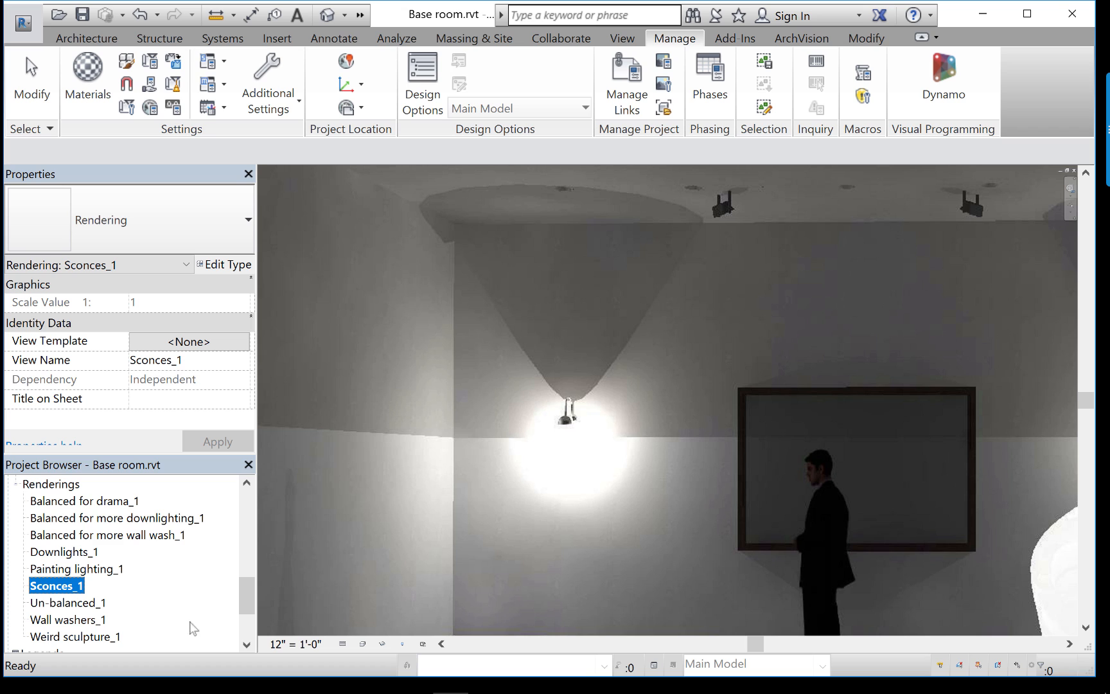
{"action": "double_click", "coordinate": [61, 620]}
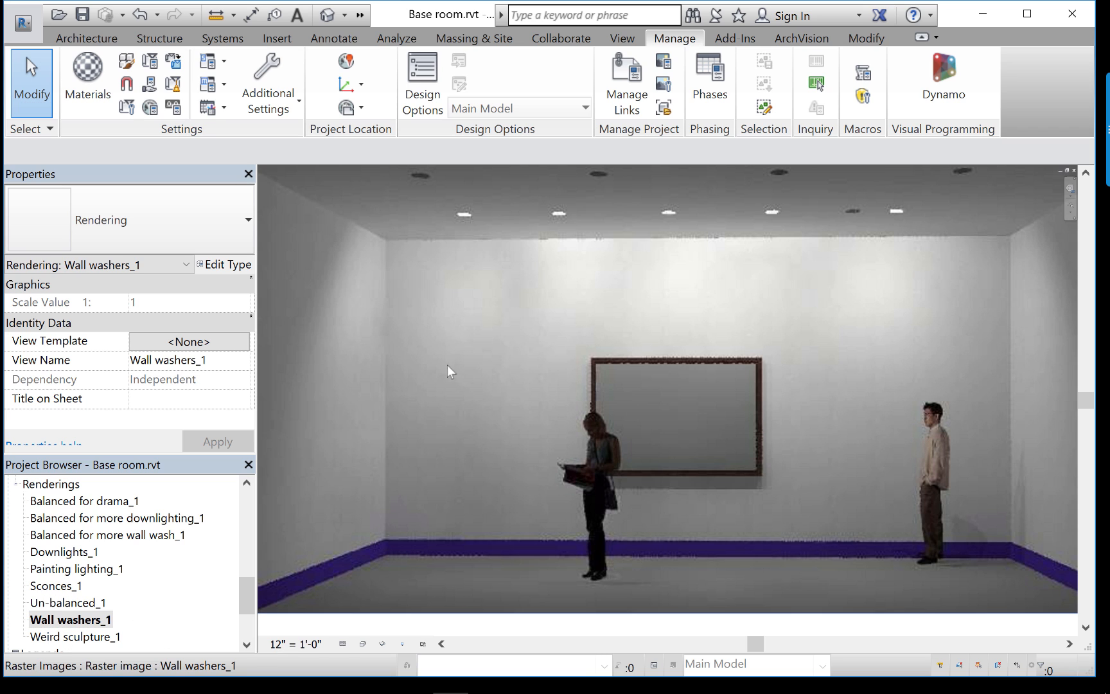
Open the Sconces 3D view and examine the bracket wall lamp's glass shade and bulb up close
{"action": "left_click_drag", "start_coordinate": [243, 593], "coordinate": [237, 526]}
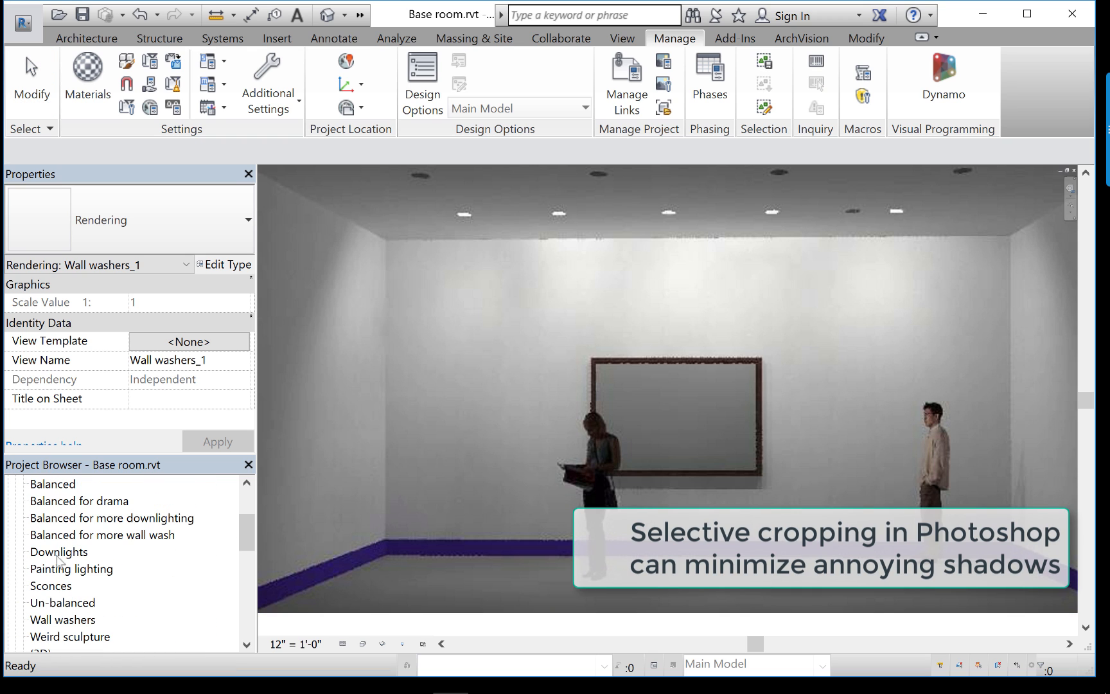
{"action": "double_click", "coordinate": [51, 585]}
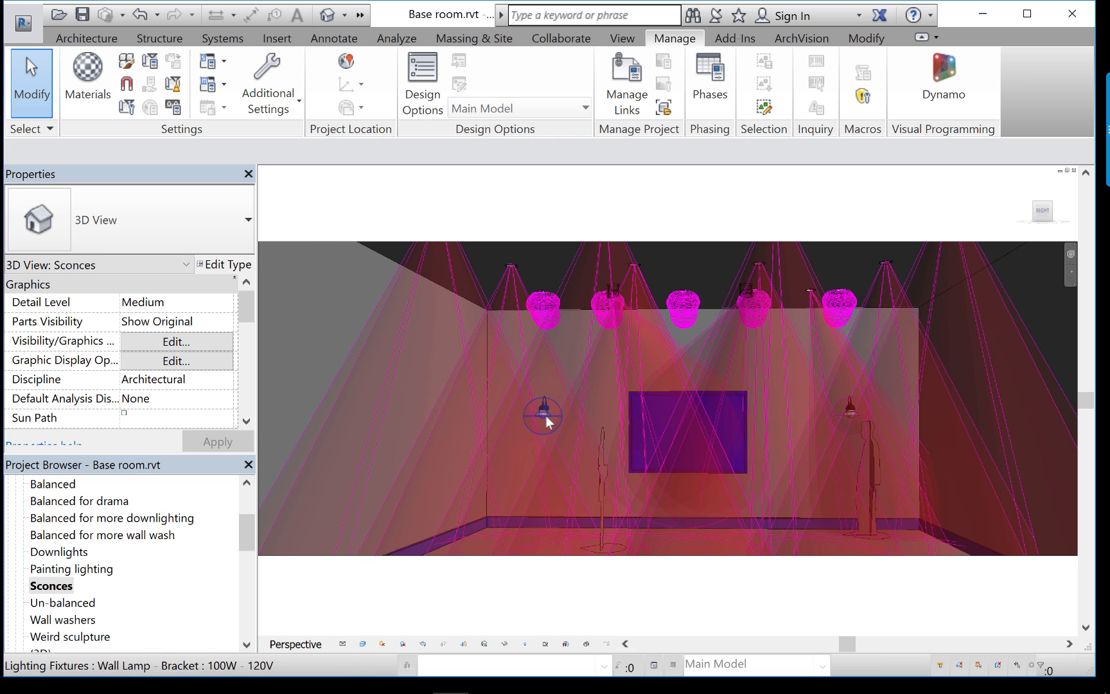
{"action": "scroll", "coordinate": [545, 417], "scroll_direction": "up", "scroll_amount": 2}
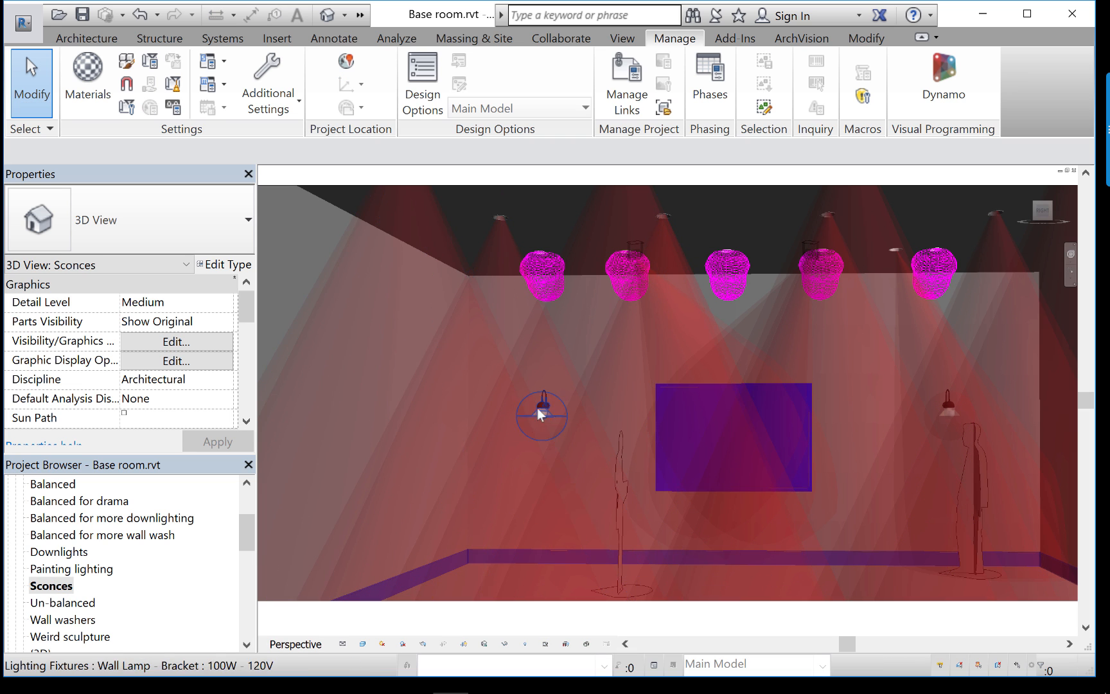
{"action": "scroll", "coordinate": [546, 416], "scroll_direction": "up", "scroll_amount": 2}
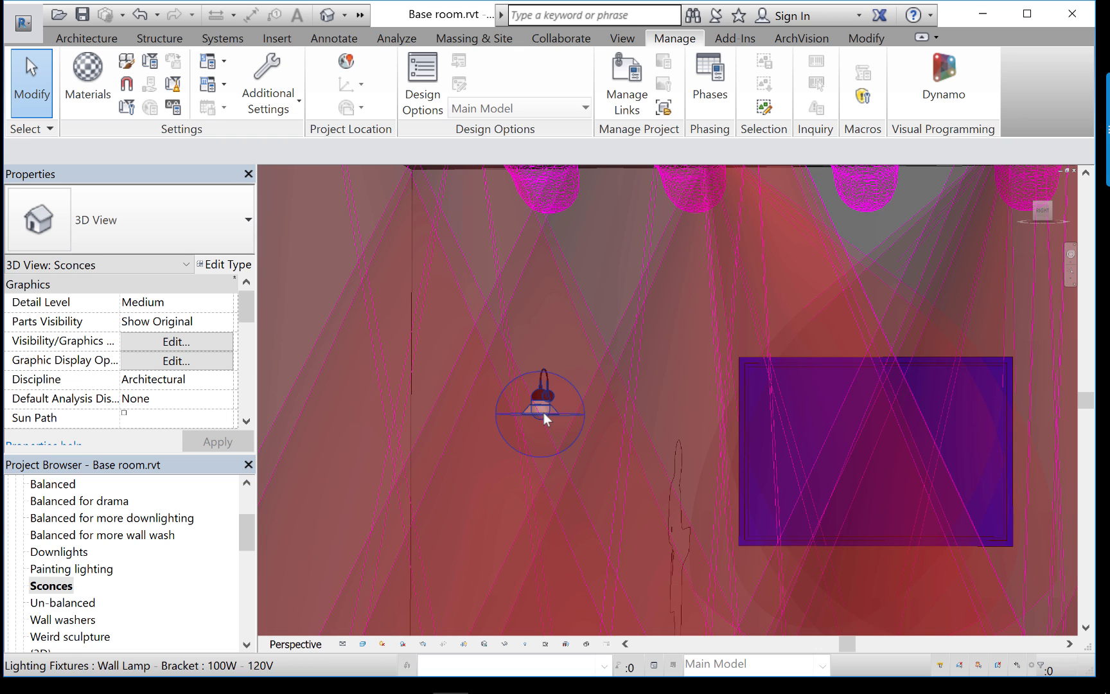
{"action": "scroll", "coordinate": [544, 414], "scroll_direction": "up", "scroll_amount": 2}
{"action": "scroll", "coordinate": [543, 413], "scroll_direction": "up", "scroll_amount": 3}
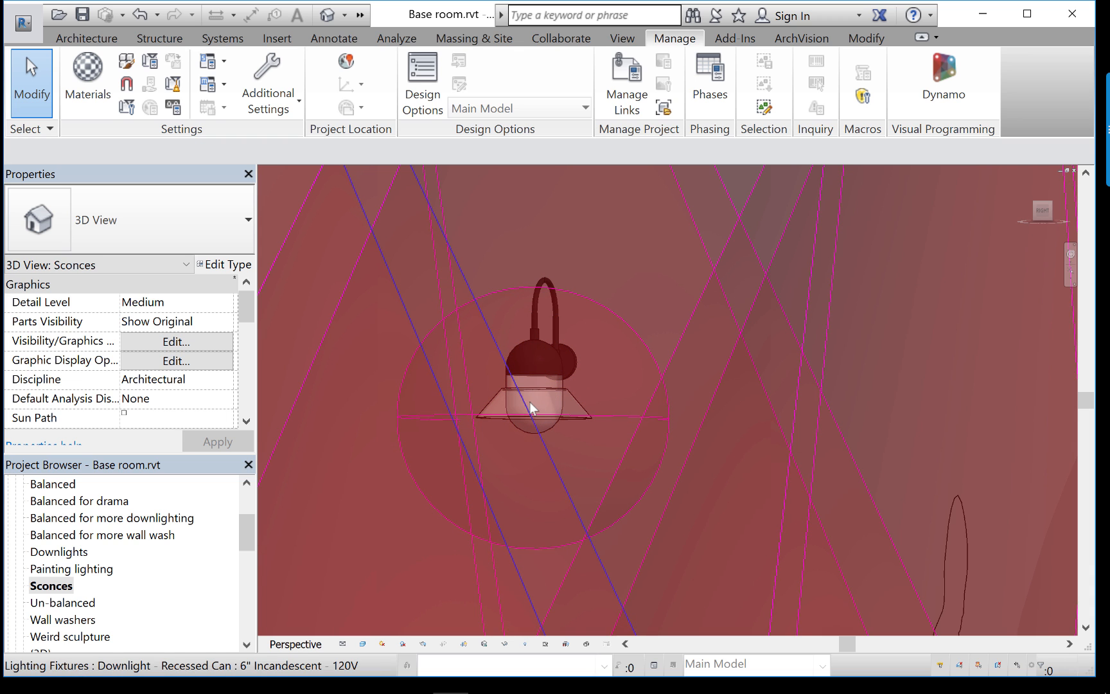
{"action": "scroll", "coordinate": [548, 410], "scroll_direction": "up", "scroll_amount": 2}
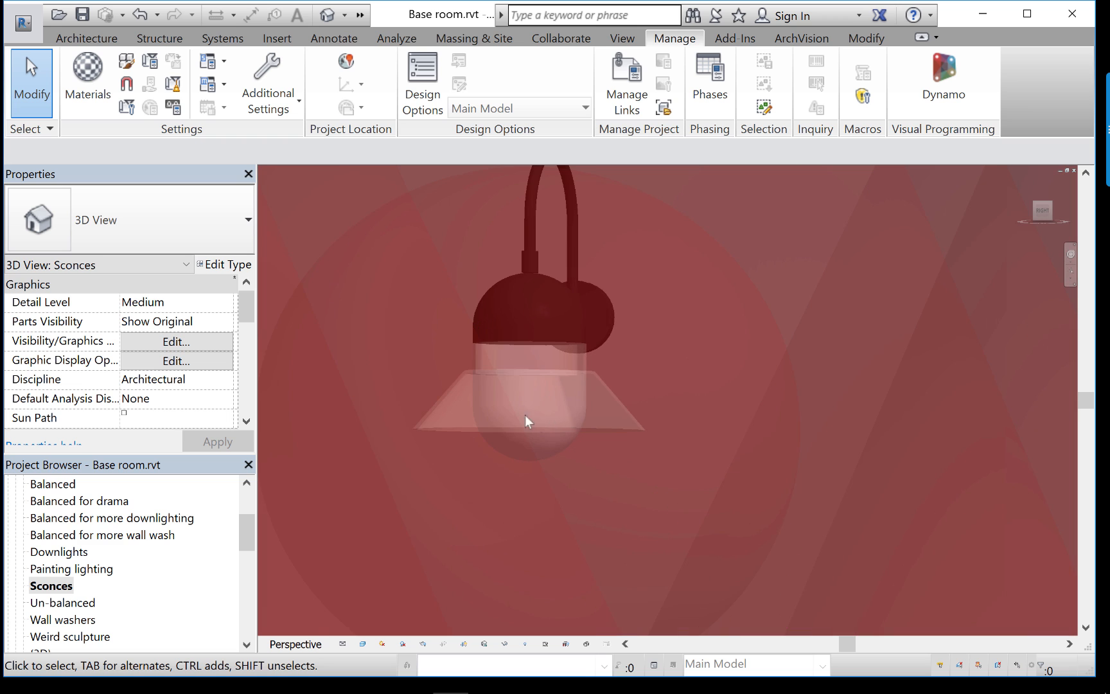
{"action": "scroll", "coordinate": [544, 431], "scroll_direction": "down", "scroll_amount": 1}
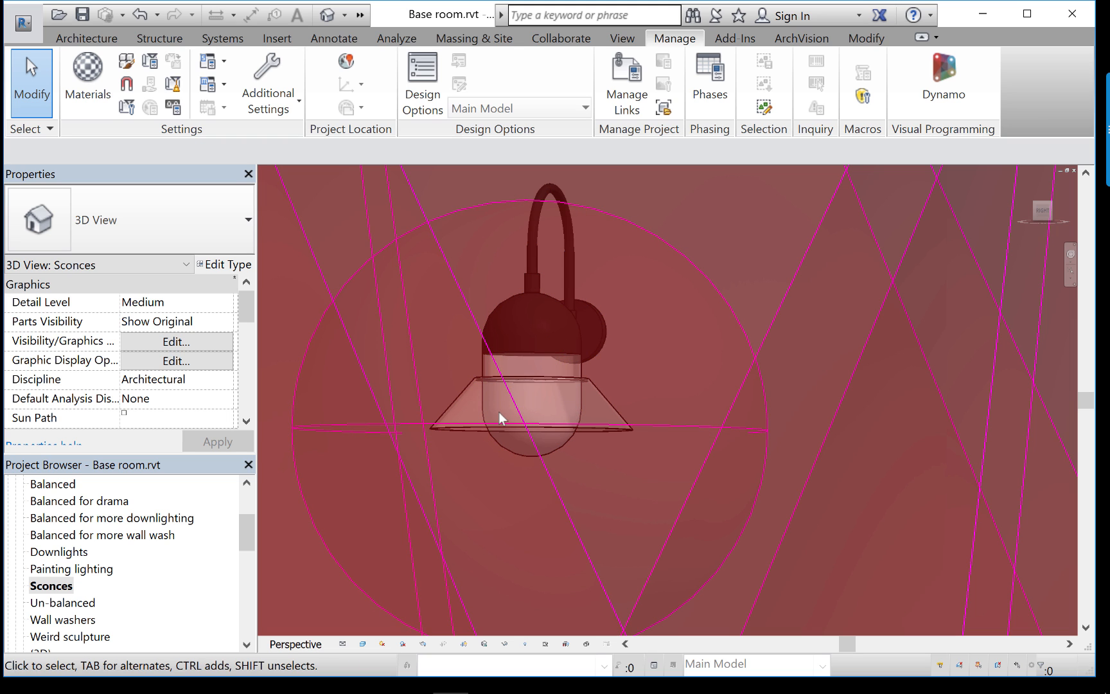
Review the artificial lights of the Sconces view, widening the fixture name column and checking the Sconces group's wall lamps and dimming
{"action": "left_click", "coordinate": [423, 644]}
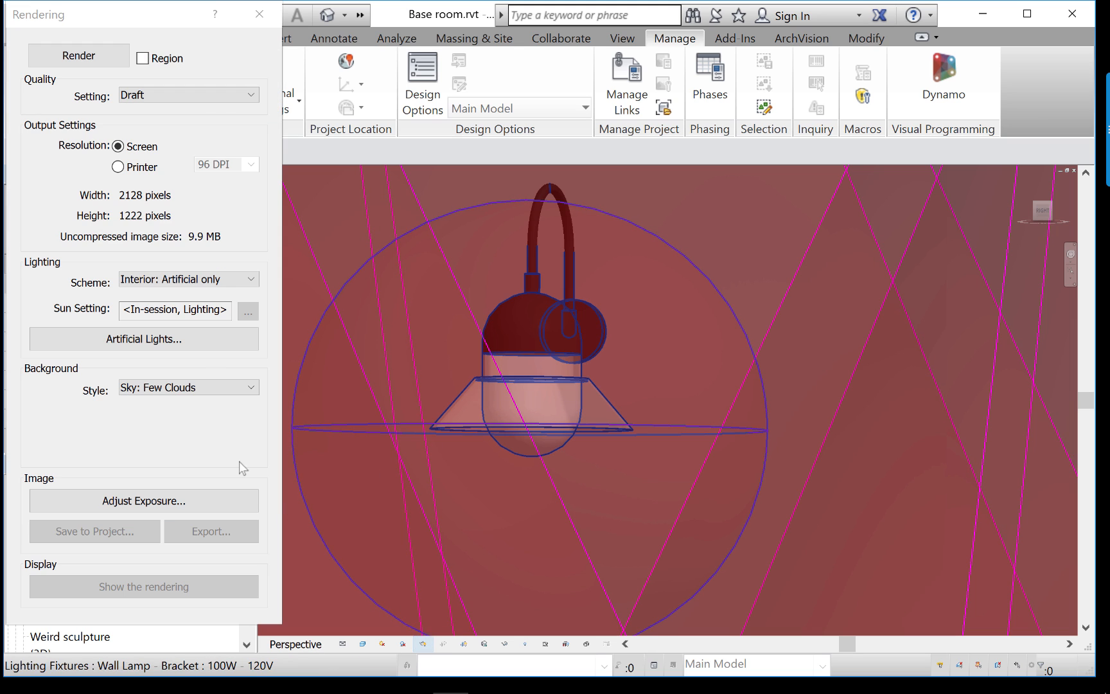
{"action": "left_click", "coordinate": [196, 344]}
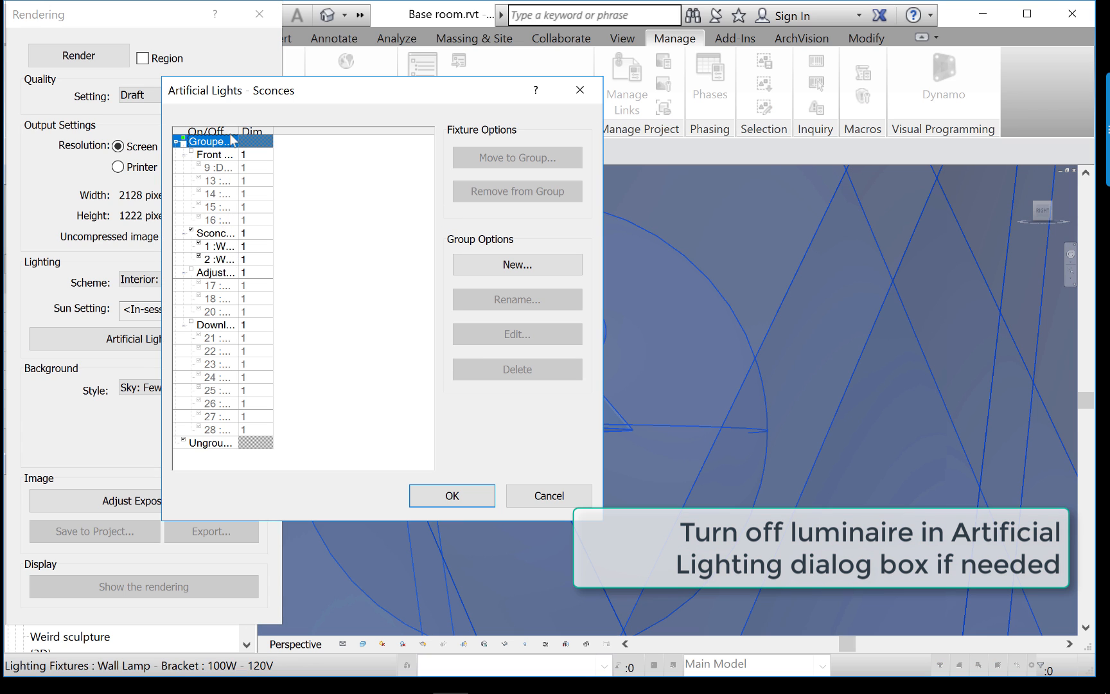
{"action": "left_click_drag", "start_coordinate": [237, 127], "coordinate": [331, 131]}
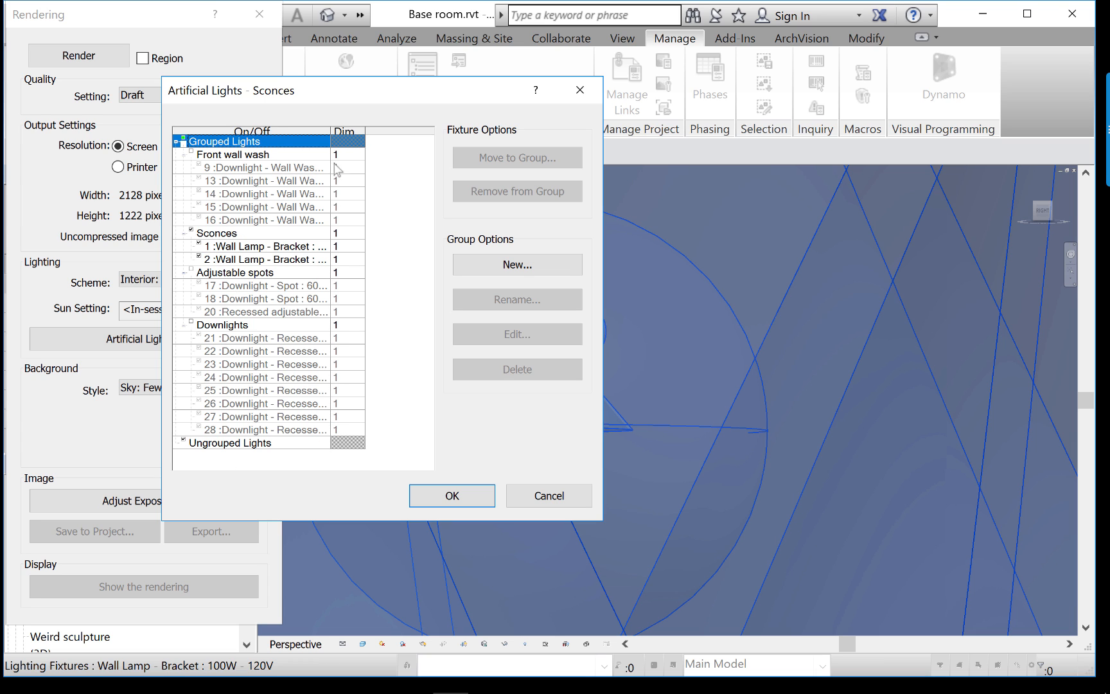
{"action": "left_click", "coordinate": [230, 249]}
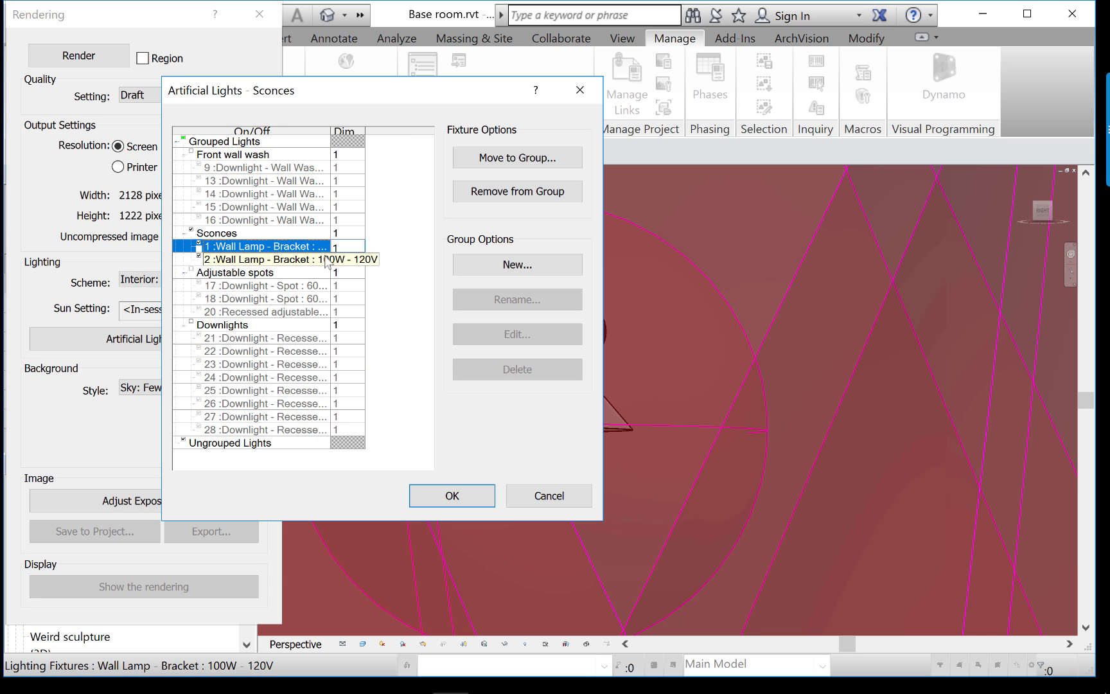
{"action": "left_click", "coordinate": [345, 235]}
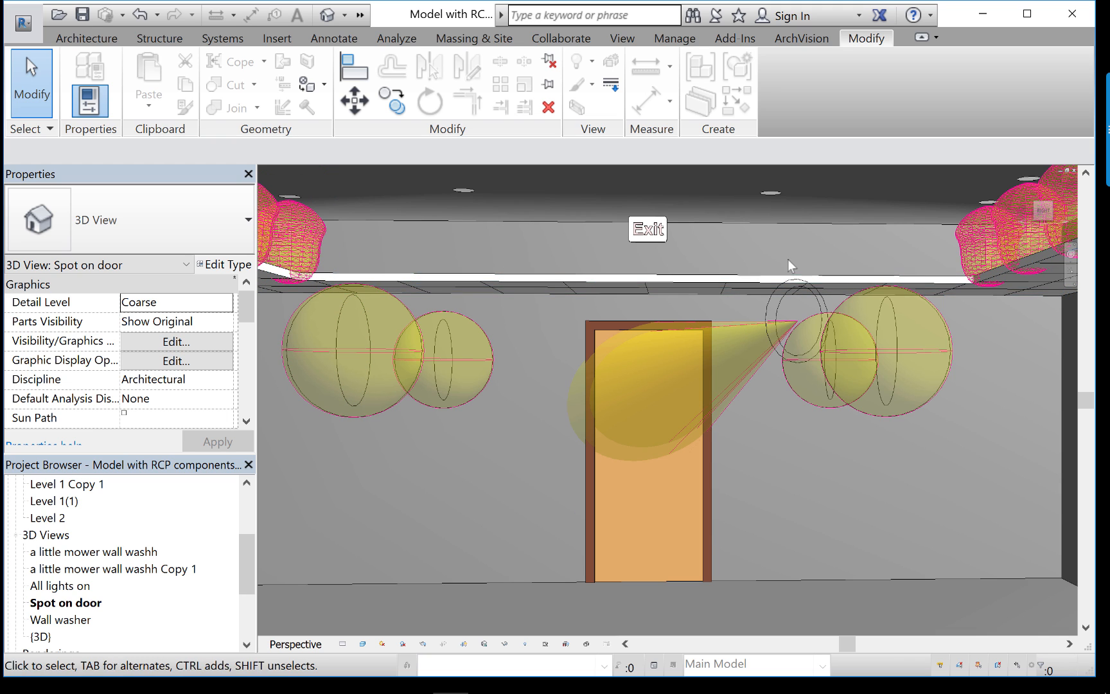
Examine the ceiling edge and the glowing exit sign above the door in the Spot on door view
{"action": "left_click", "coordinate": [658, 289]}
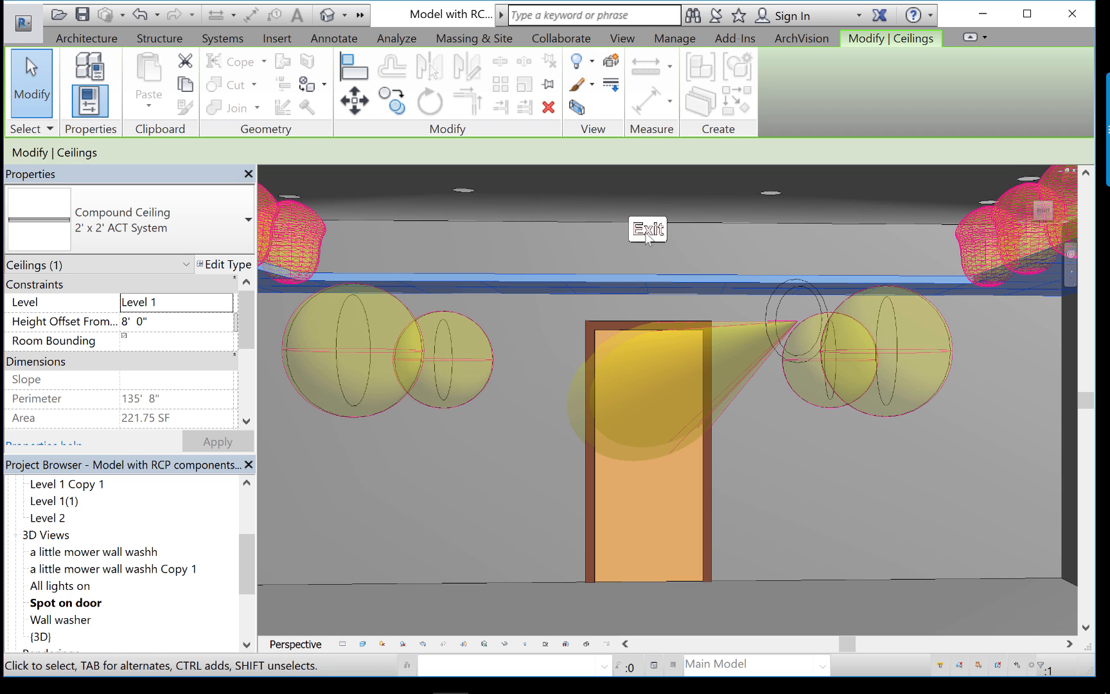
{"action": "scroll", "coordinate": [647, 238], "scroll_direction": "up", "scroll_amount": 2}
{"action": "scroll", "coordinate": [647, 239], "scroll_direction": "up", "scroll_amount": 1}
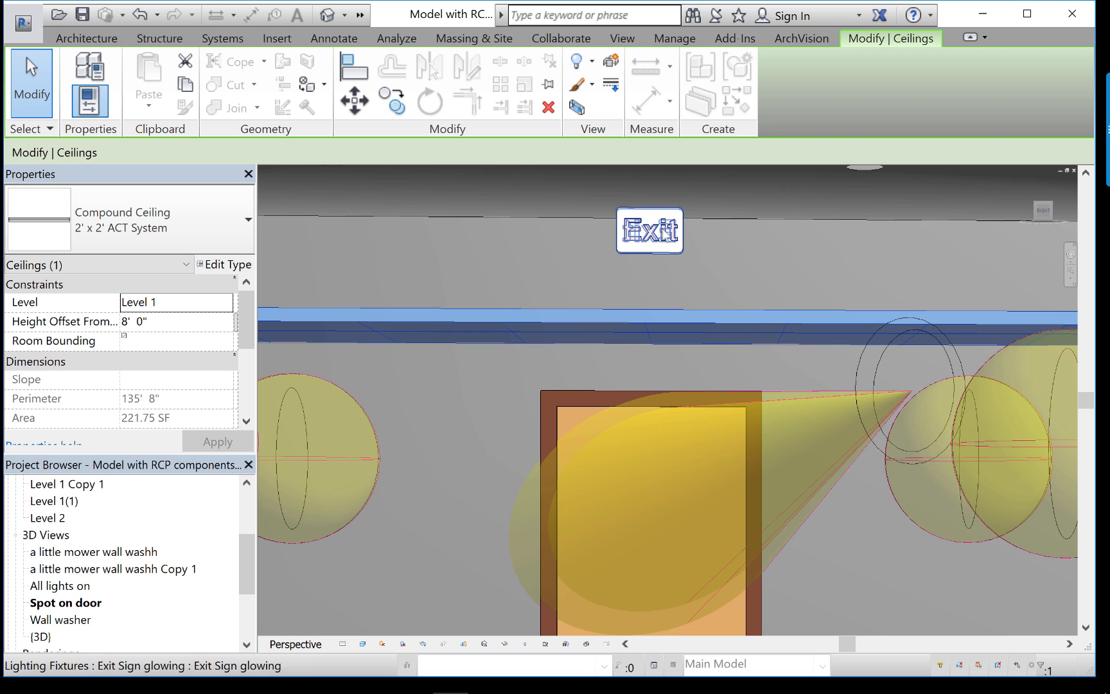
{"action": "scroll", "coordinate": [756, 321], "scroll_direction": "down", "scroll_amount": 3}
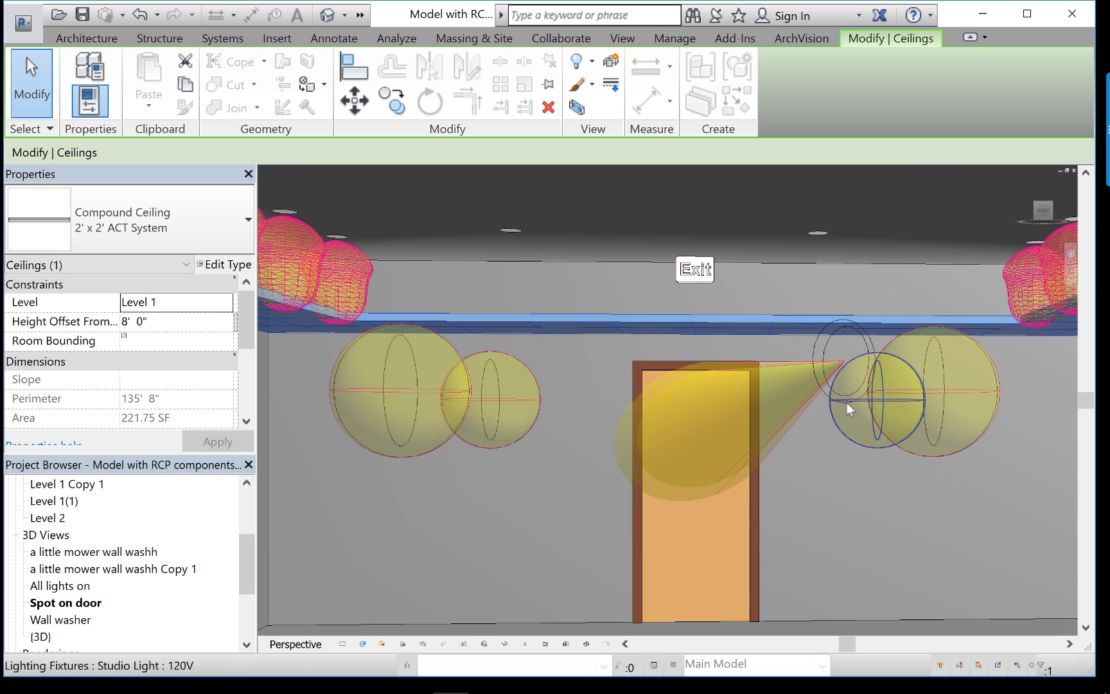
{"action": "scroll", "coordinate": [846, 402], "scroll_direction": "down", "scroll_amount": 2}
{"action": "middle_click_drag", "start_coordinate": [772, 406], "coordinate": [723, 369]}
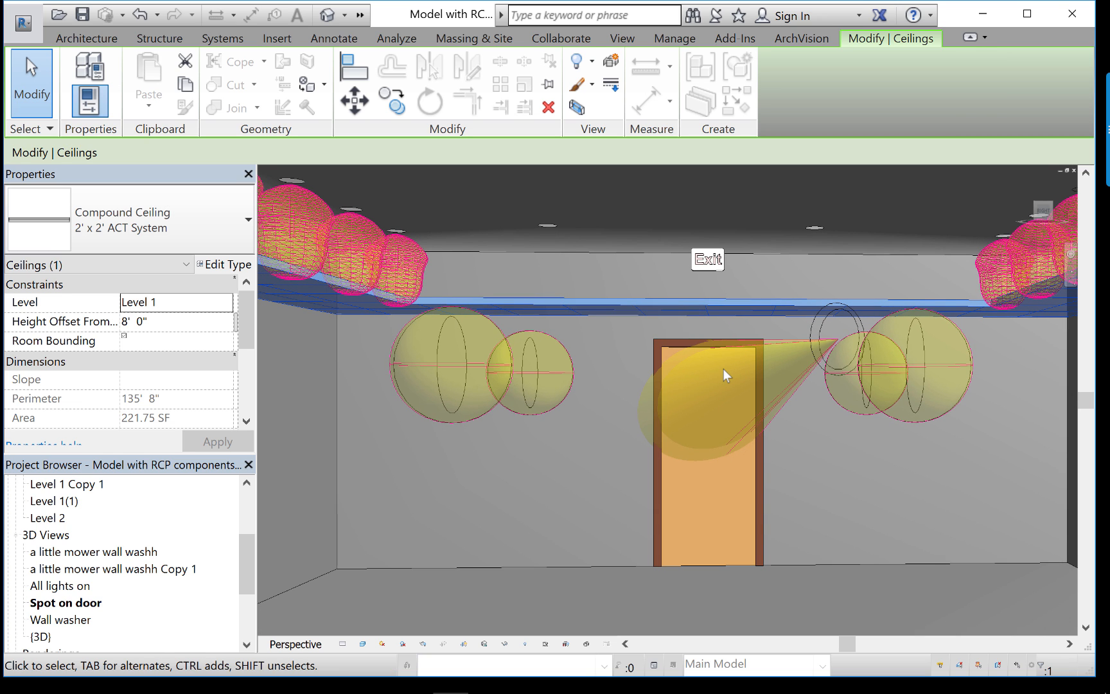
{"action": "key", "text": "Escape"}
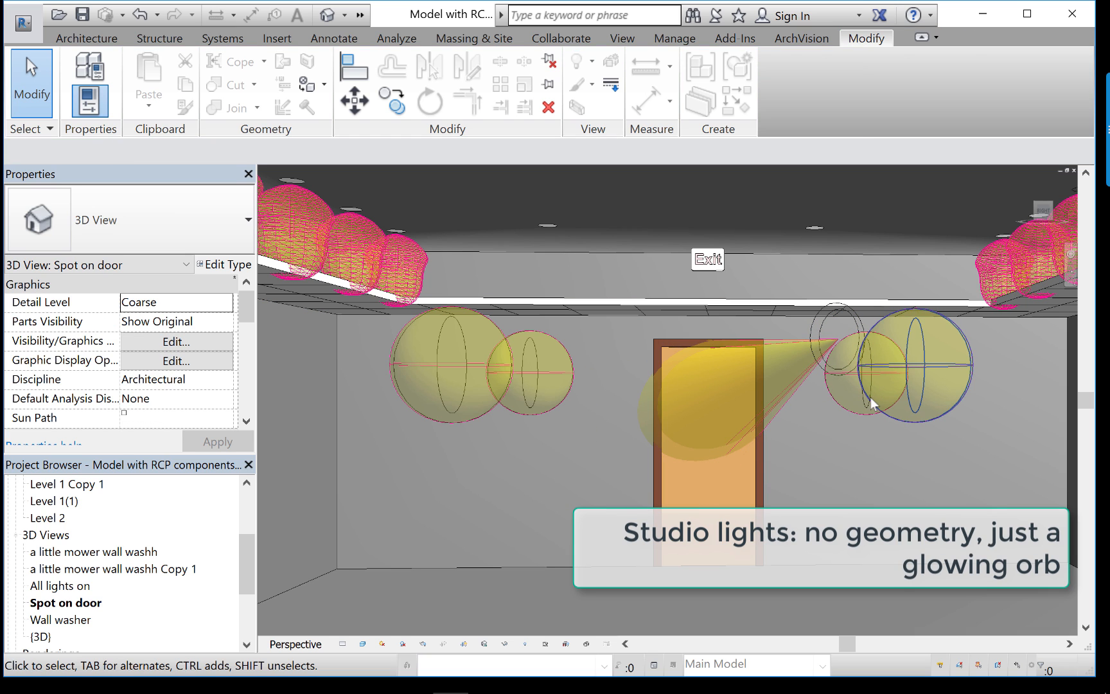
Review the Studio Light 120V type's dimensions and photometric parameters without changing them
{"action": "left_click", "coordinate": [870, 397]}
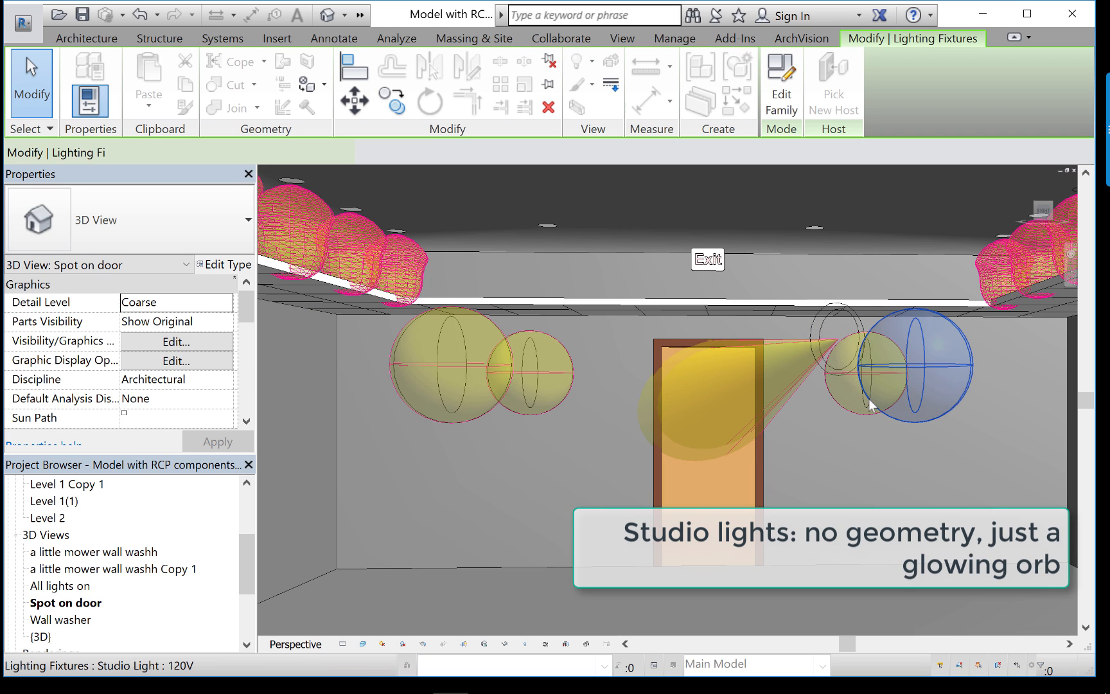
{"action": "left_click", "coordinate": [543, 373]}
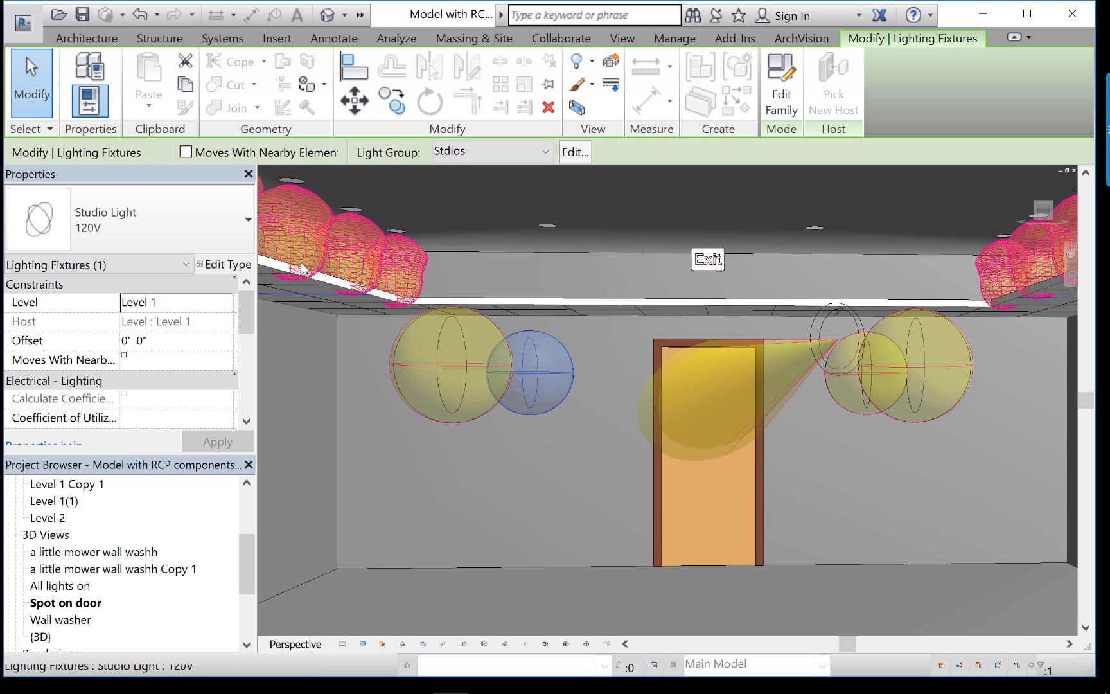
{"action": "left_click", "coordinate": [224, 264]}
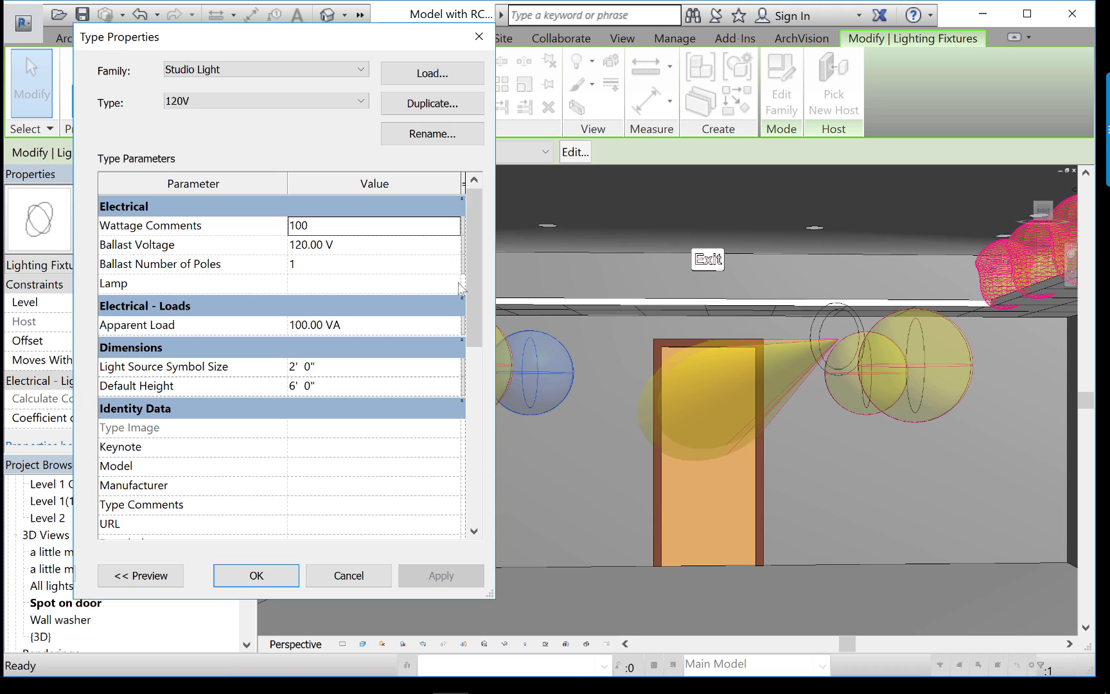
{"action": "left_click_drag", "start_coordinate": [470, 289], "coordinate": [482, 341]}
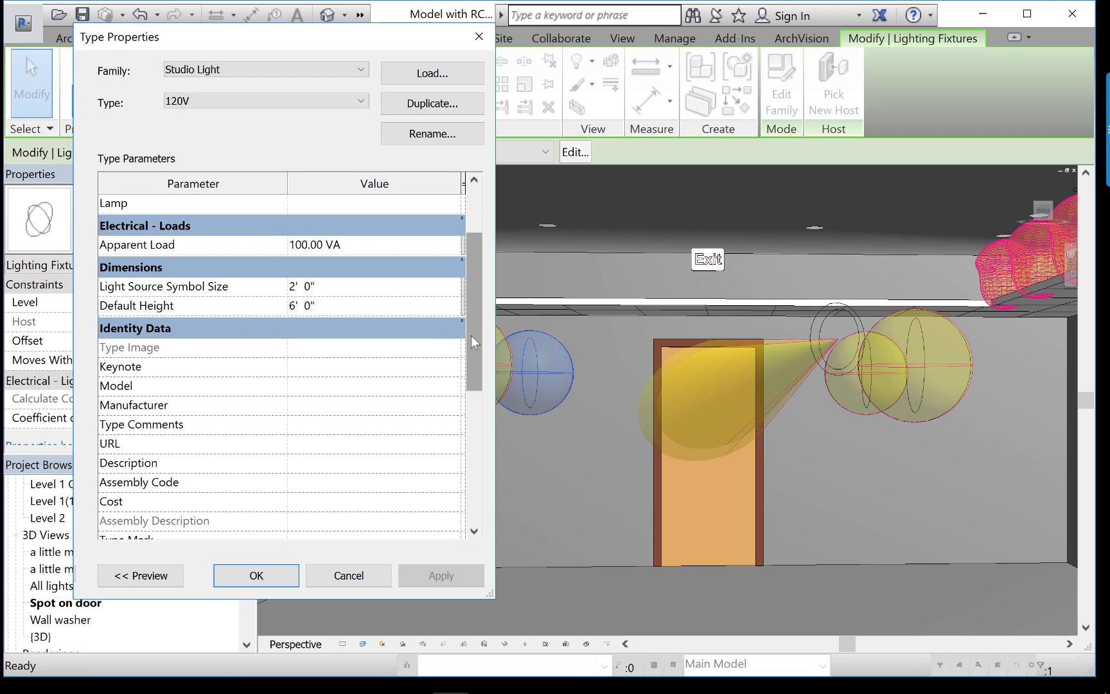
{"action": "scroll", "coordinate": [306, 328], "scroll_direction": "up", "scroll_amount": 1}
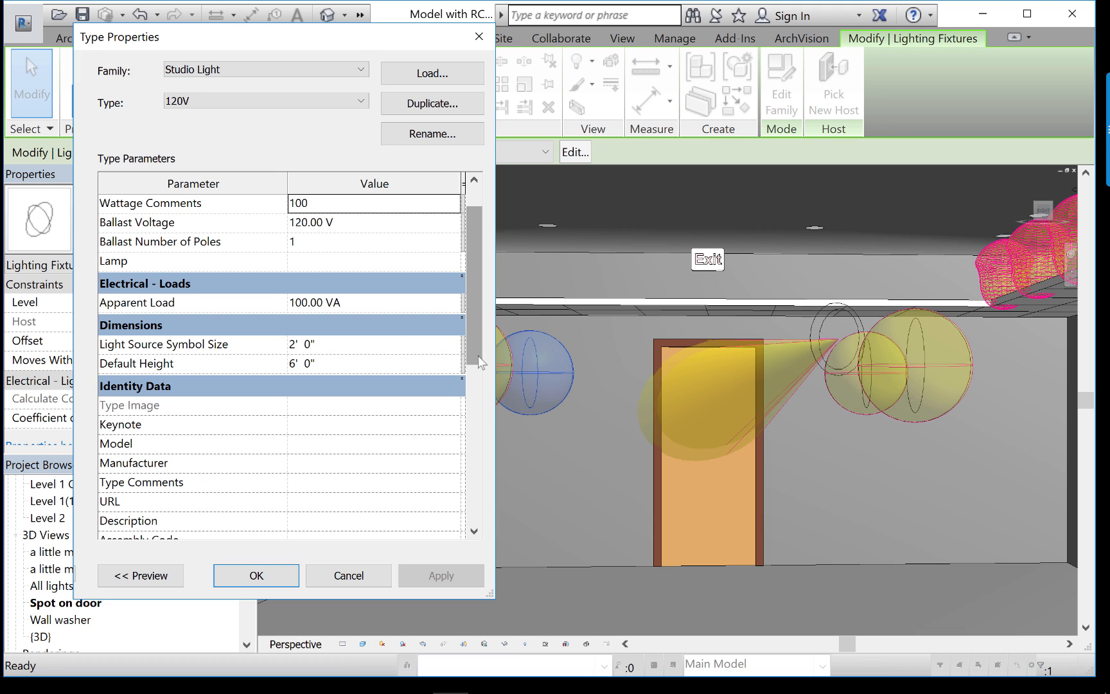
{"action": "scroll", "coordinate": [480, 362], "scroll_direction": "down", "scroll_amount": 1}
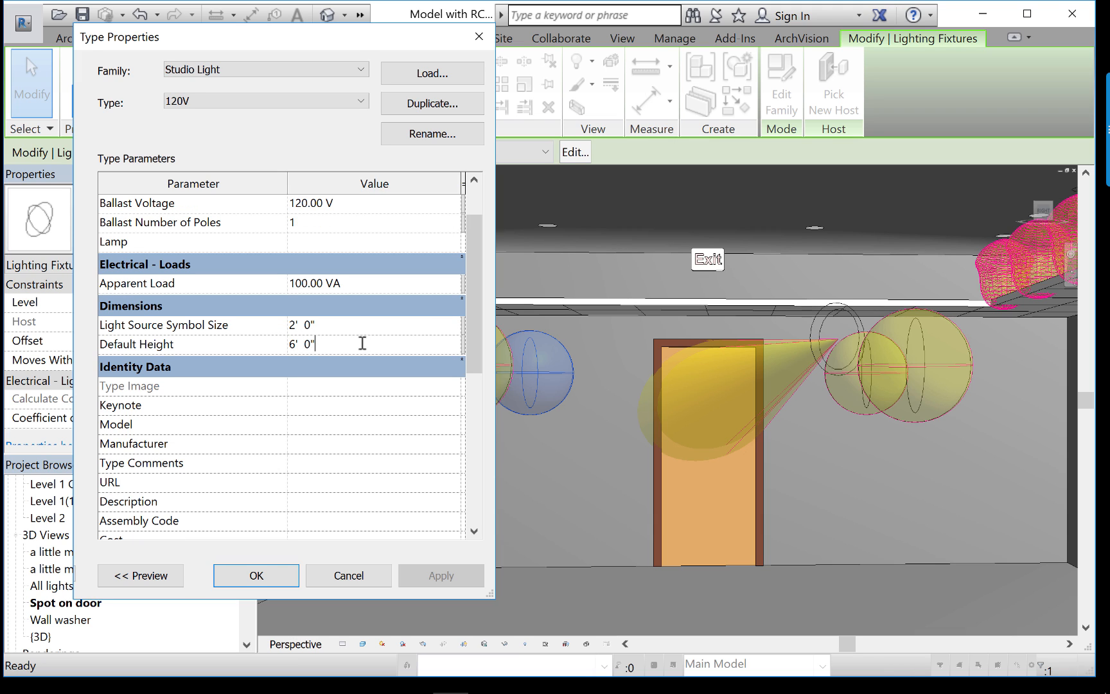
{"action": "left_click_drag", "start_coordinate": [474, 334], "coordinate": [501, 485]}
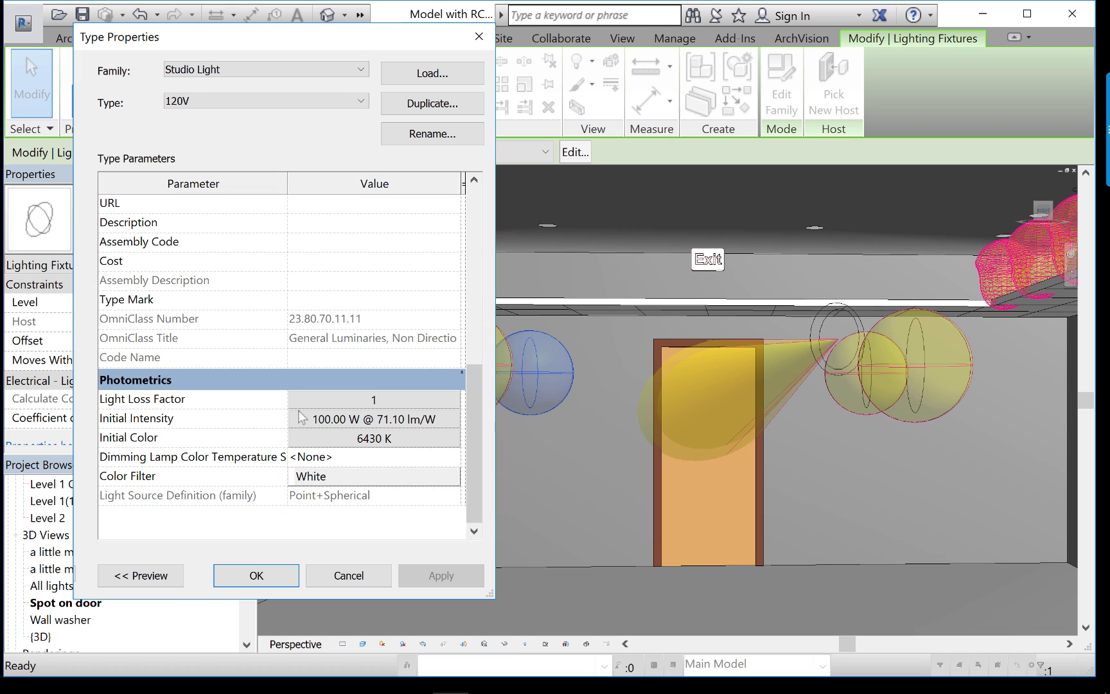
{"action": "left_click", "coordinate": [360, 573]}
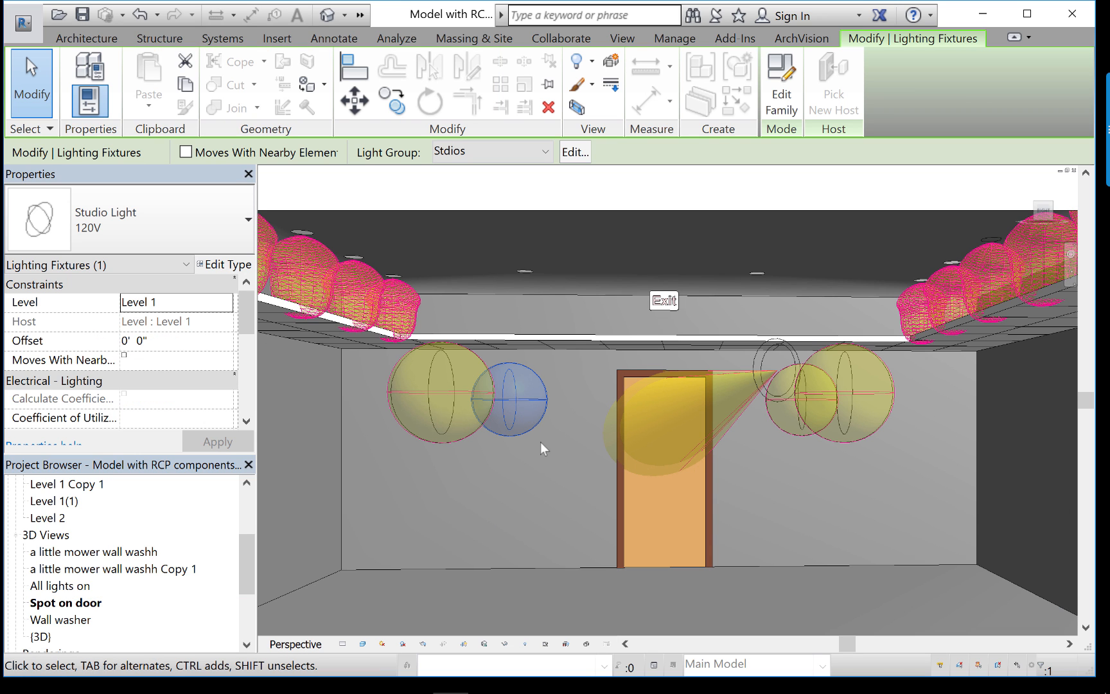
Open the Studio Light SPOT family for editing, inspect its spot light source, and close it without saving
{"action": "left_click", "coordinate": [757, 386]}
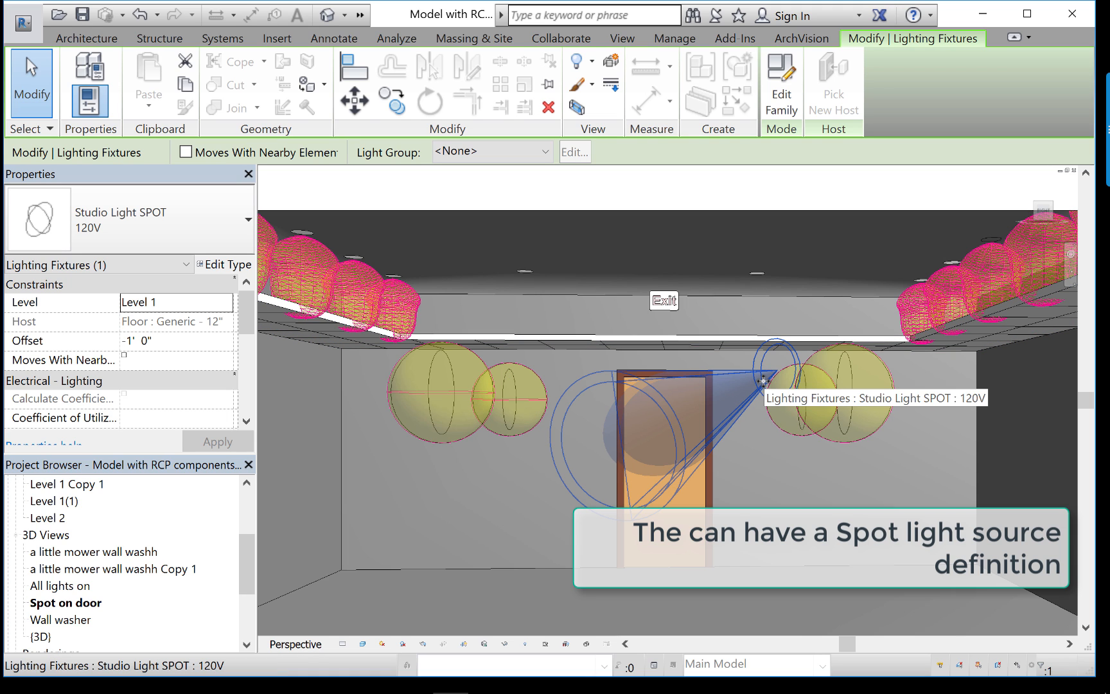
{"action": "left_click", "coordinate": [781, 83]}
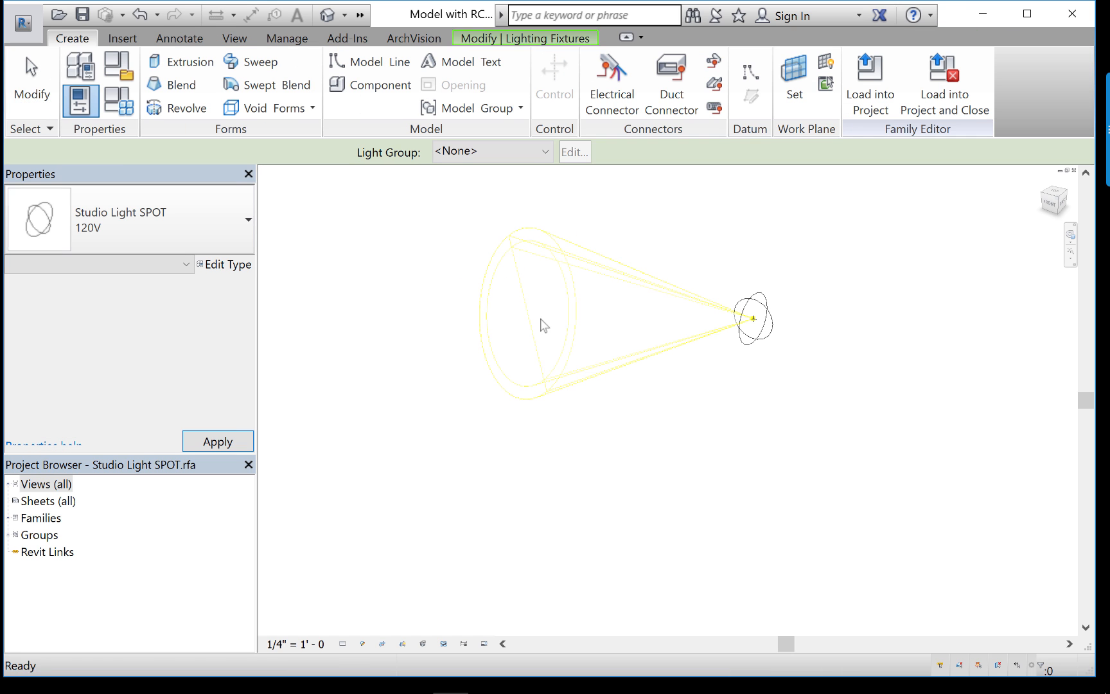
{"action": "left_click", "coordinate": [669, 308]}
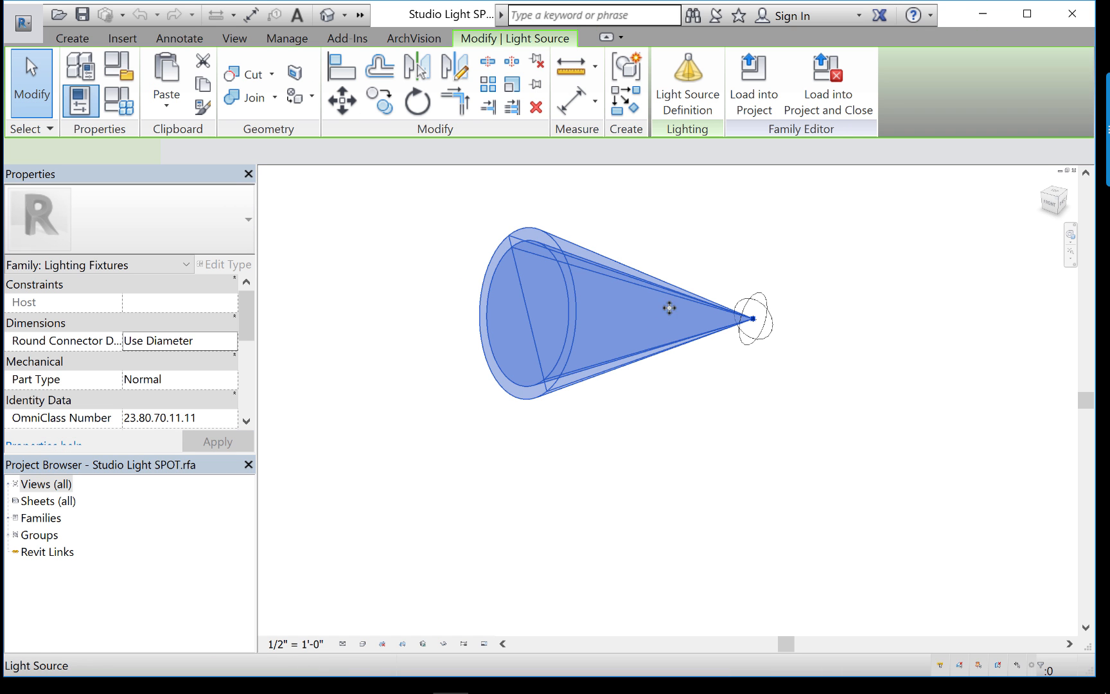
{"action": "scroll", "coordinate": [687, 325], "scroll_direction": "down", "scroll_amount": 1}
{"action": "middle_click_drag", "start_coordinate": [676, 328], "coordinate": [639, 333]}
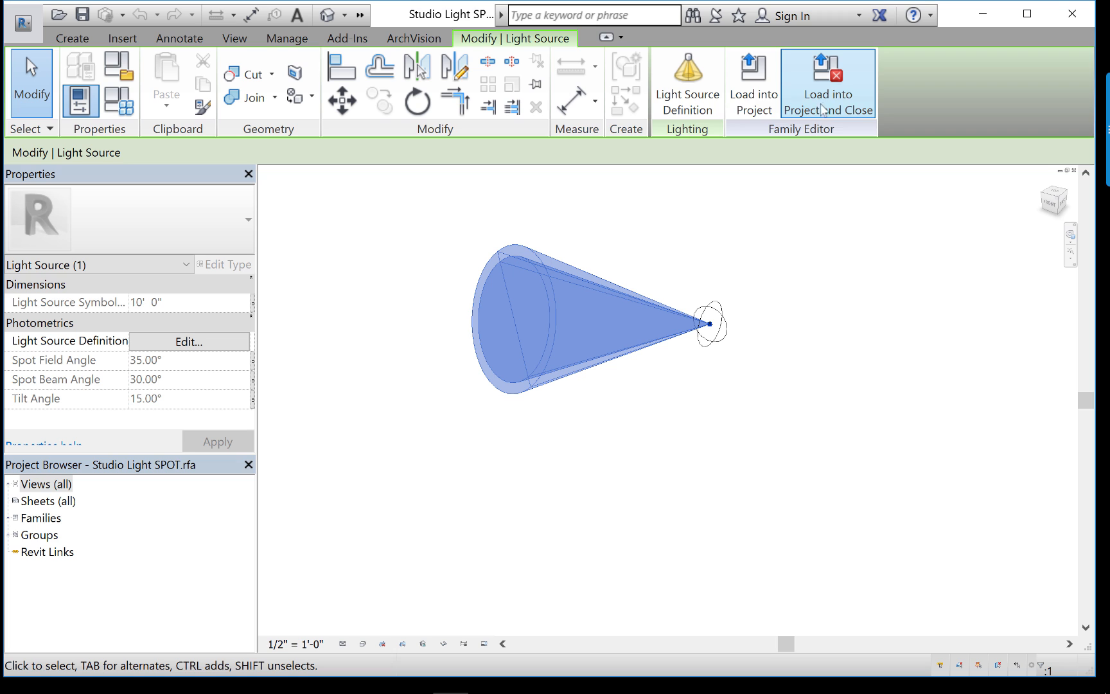
{"action": "left_click", "coordinate": [1074, 170]}
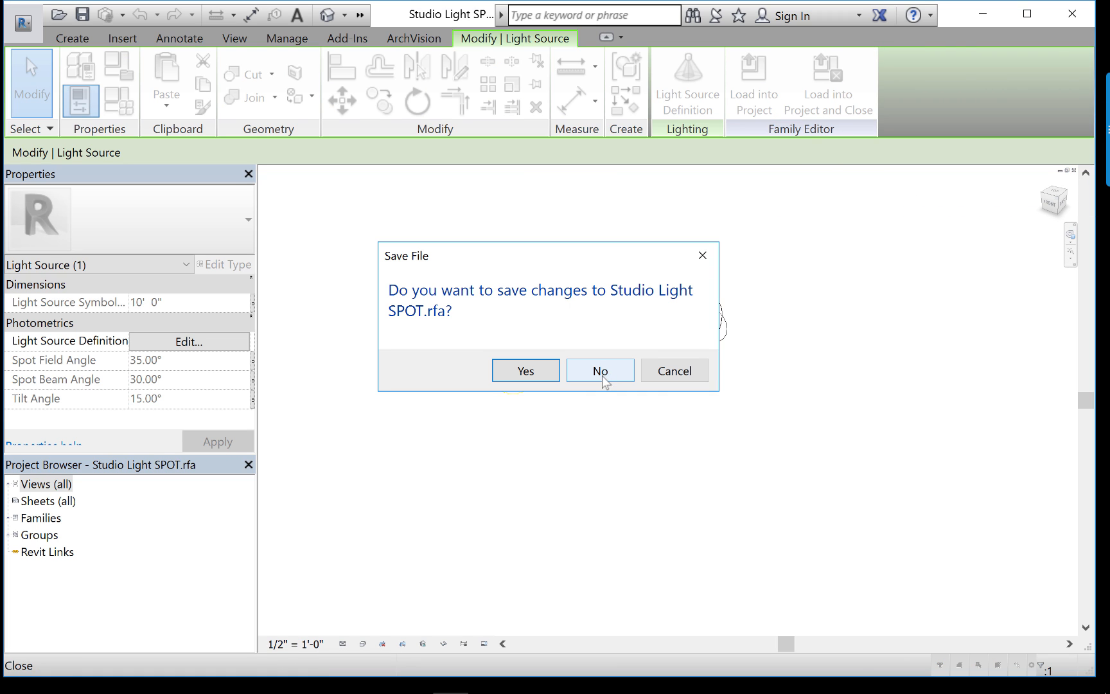
{"action": "left_click", "coordinate": [601, 372]}
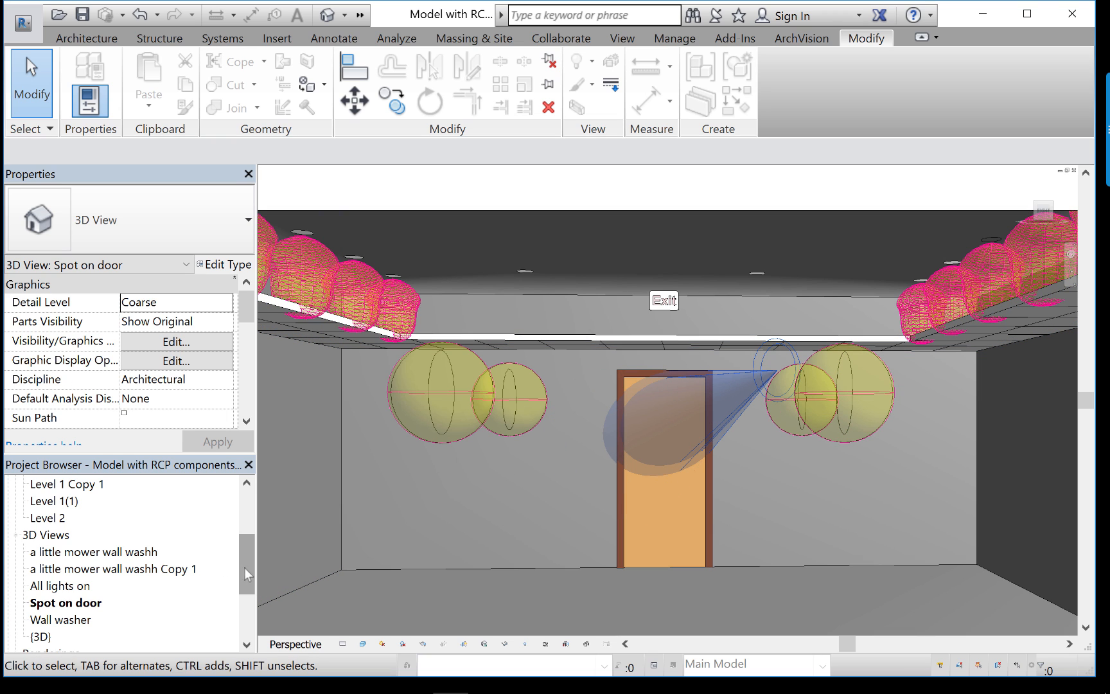
Examine the saved Spot on door_1 rendering and return to the Spot on door 3D view
{"action": "left_click_drag", "start_coordinate": [246, 570], "coordinate": [255, 606]}
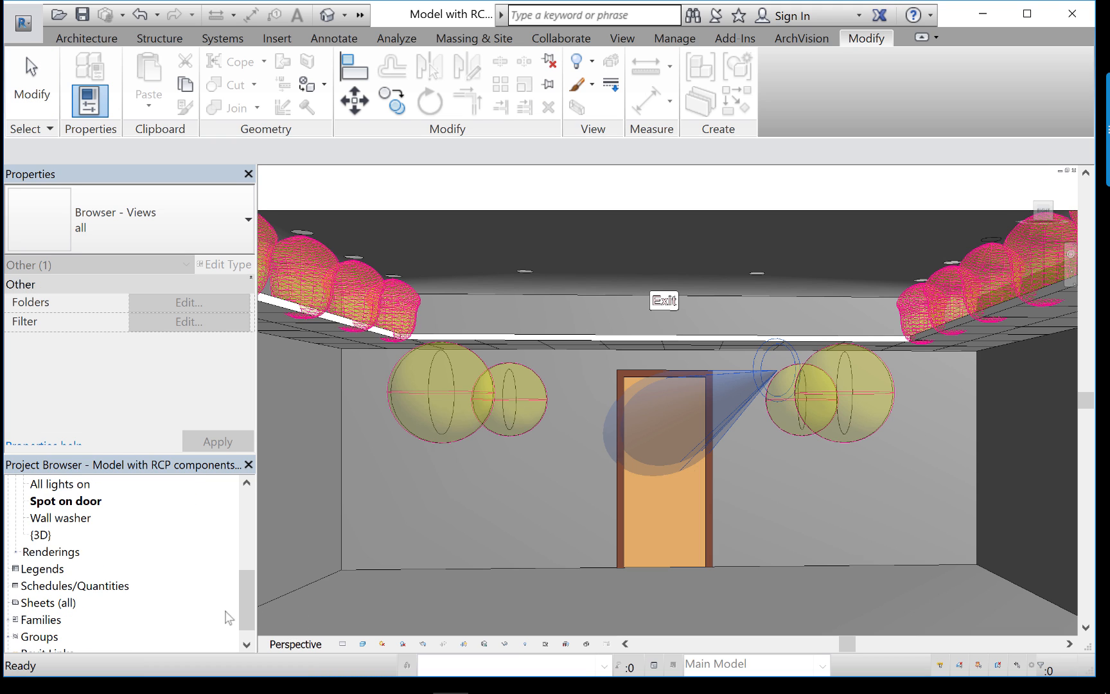
{"action": "left_click", "coordinate": [16, 552]}
{"action": "double_click", "coordinate": [65, 570]}
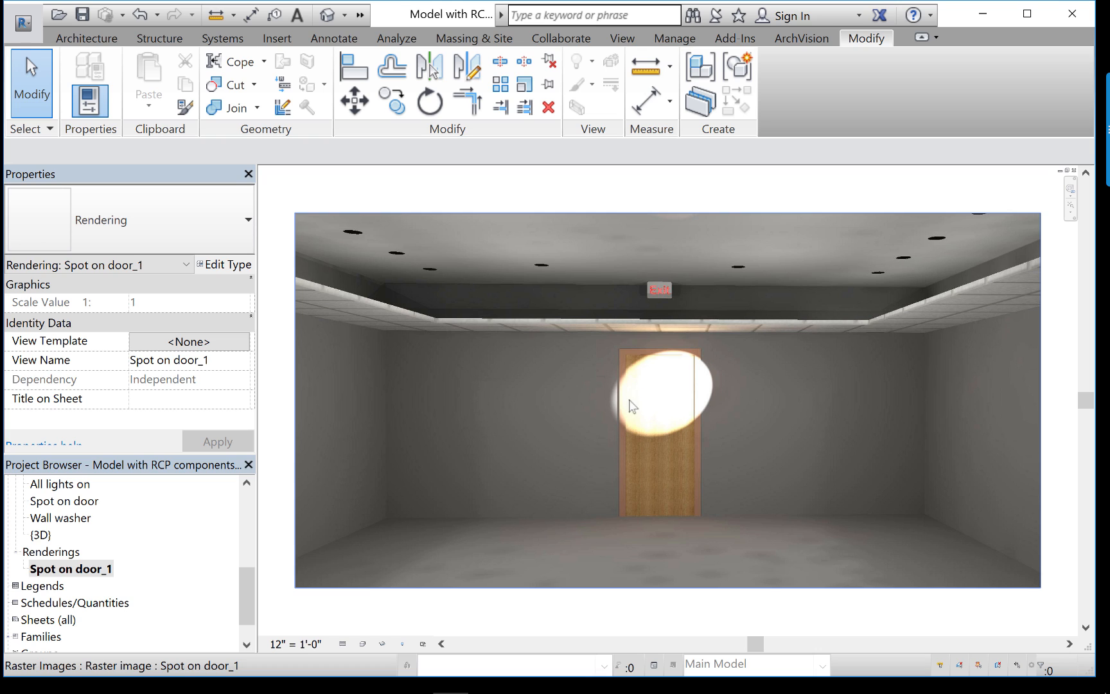
{"action": "scroll", "coordinate": [668, 400], "scroll_direction": "up", "scroll_amount": 1}
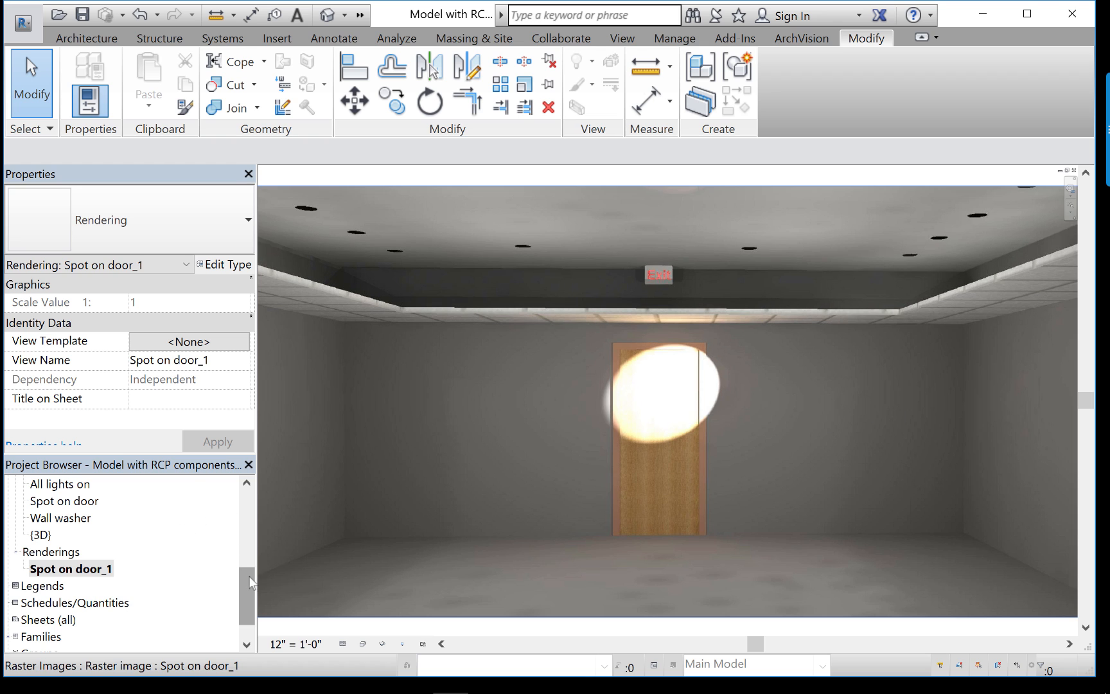
{"action": "left_click_drag", "start_coordinate": [250, 581], "coordinate": [240, 560]}
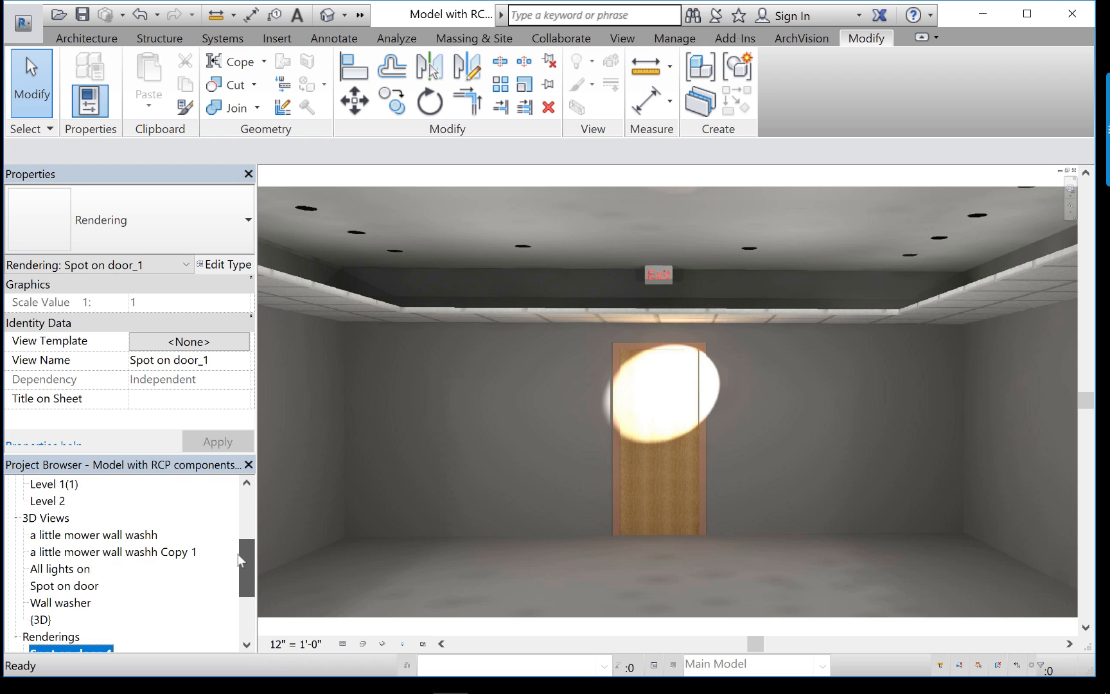
{"action": "double_click", "coordinate": [39, 586]}
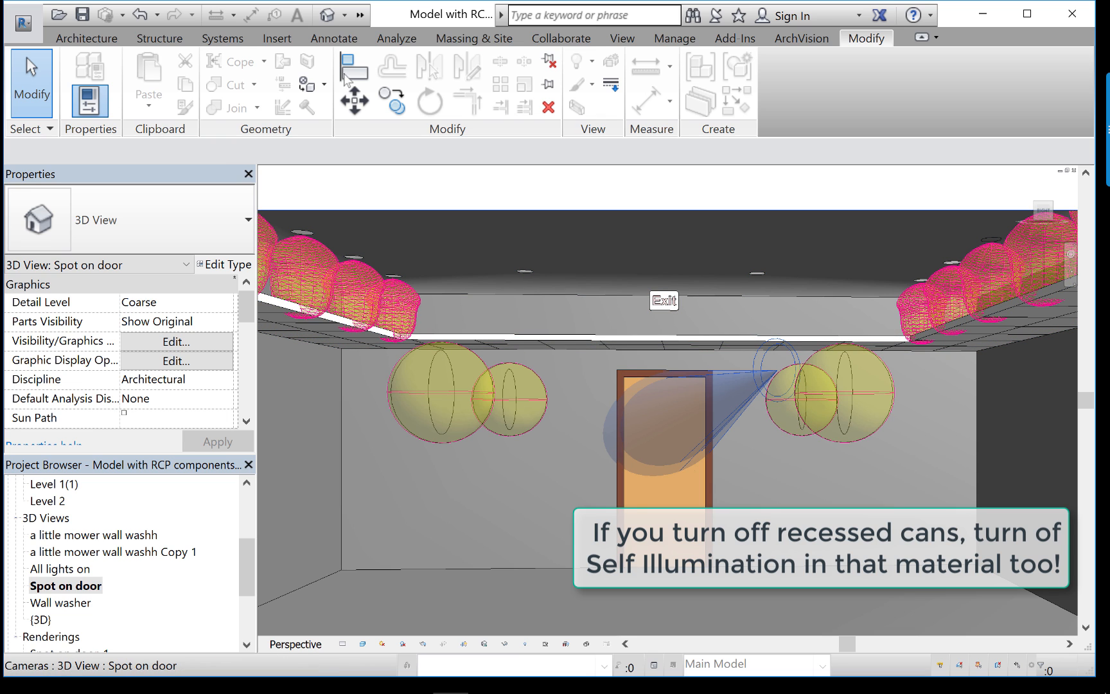
Try turning off Self Illumination in the glowing material's appearance and discard the material change
{"action": "left_click", "coordinate": [674, 38]}
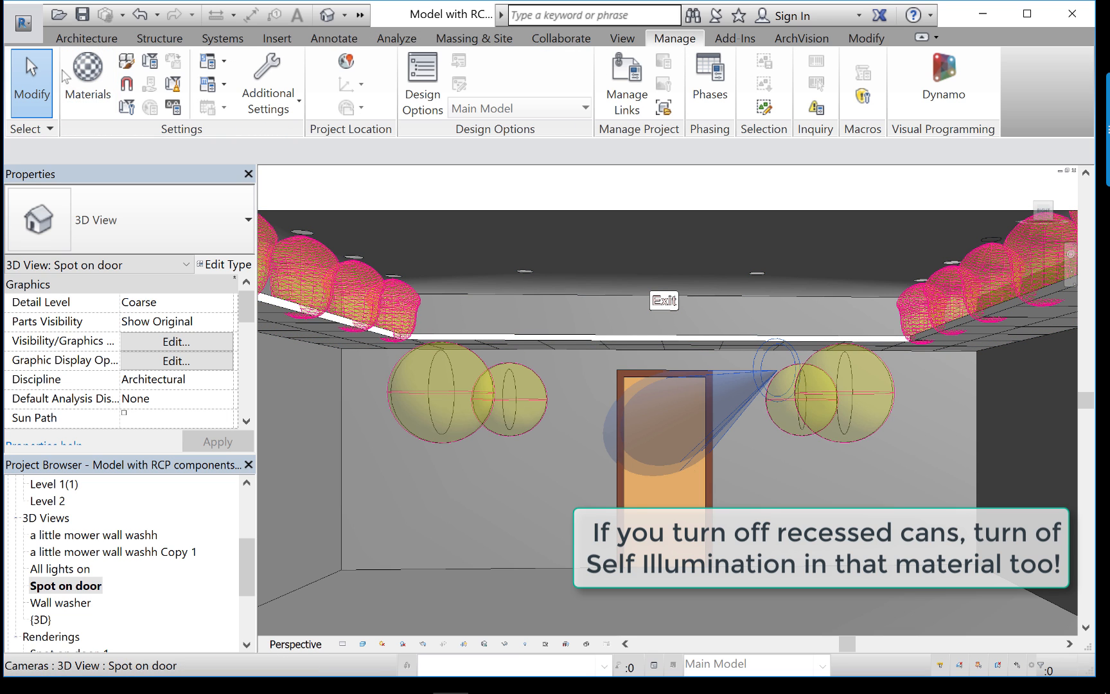
{"action": "left_click", "coordinate": [77, 78]}
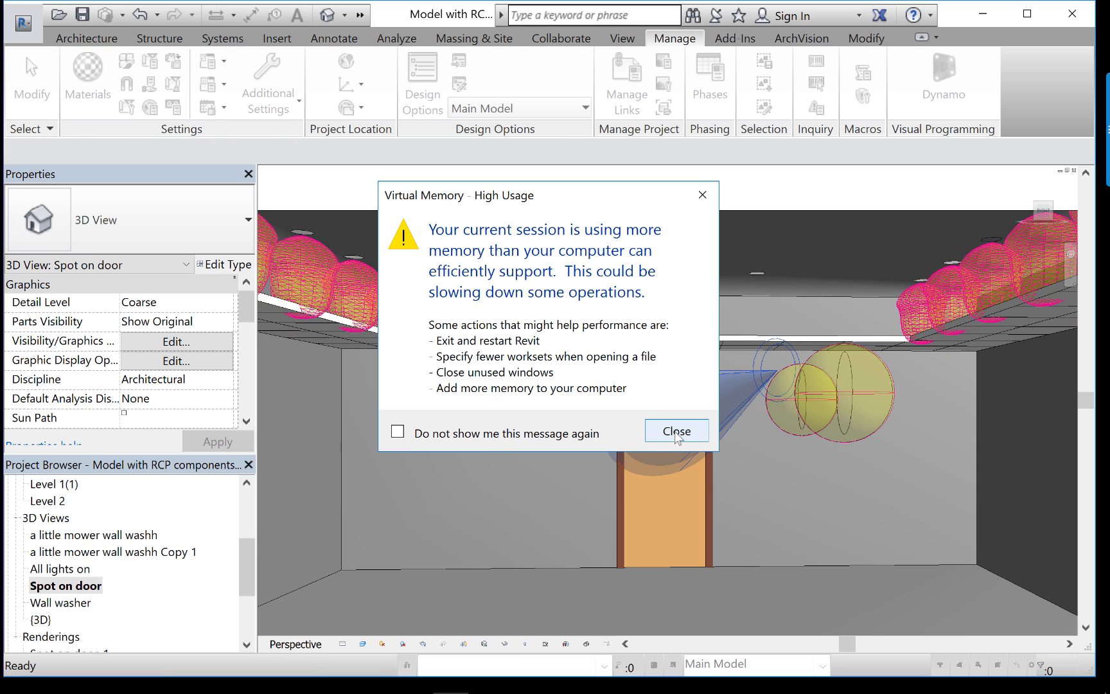
{"action": "left_click", "coordinate": [676, 431]}
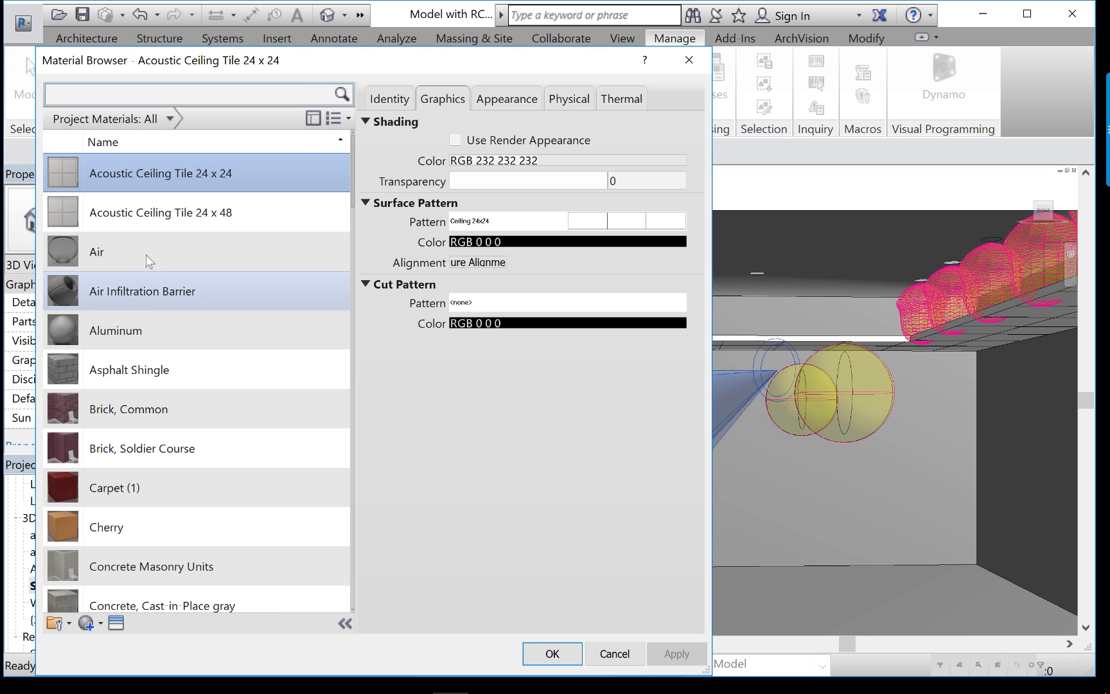
{"action": "scroll", "coordinate": [277, 296], "scroll_direction": "down", "scroll_amount": 10}
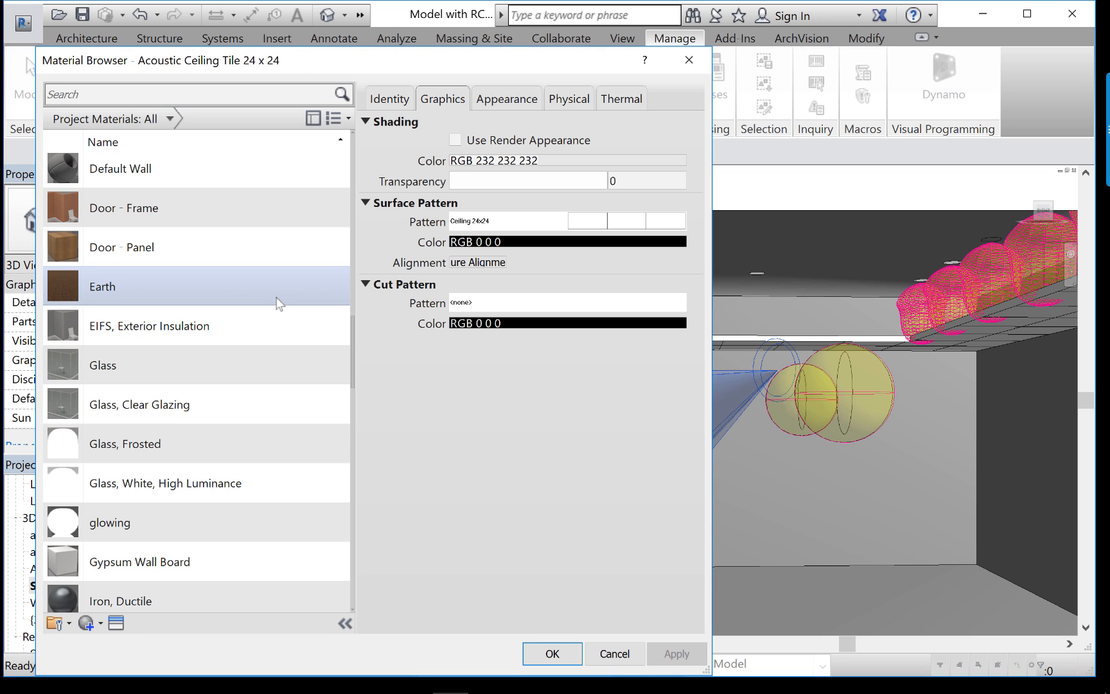
{"action": "left_click", "coordinate": [195, 490]}
{"action": "left_click", "coordinate": [183, 517]}
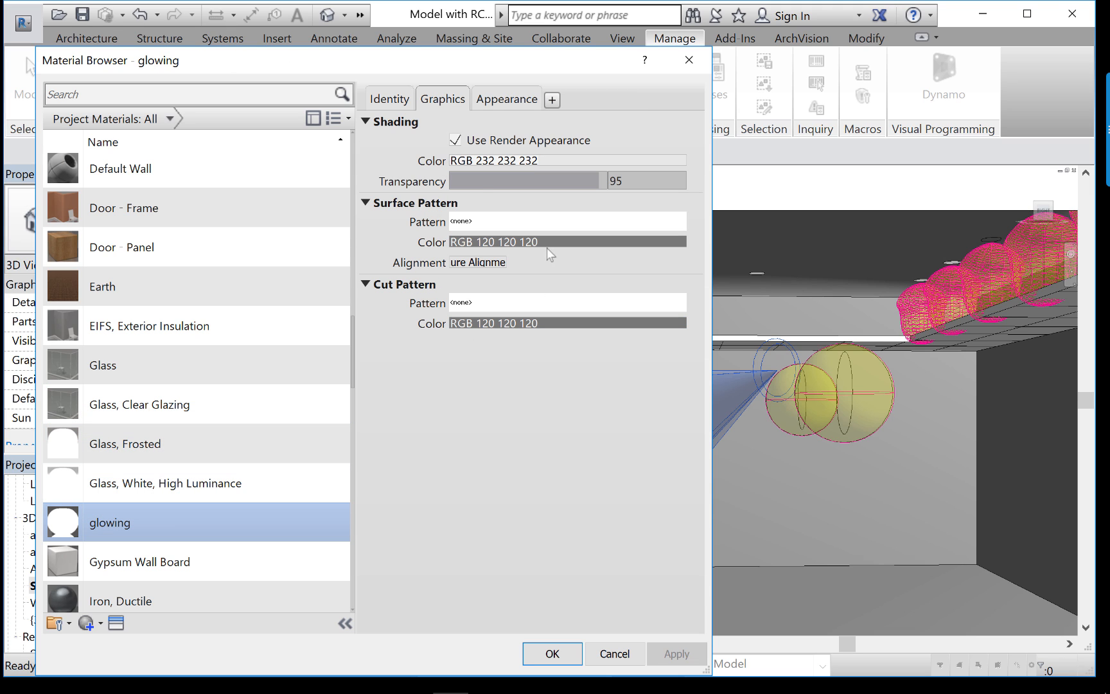
{"action": "left_click", "coordinate": [494, 99]}
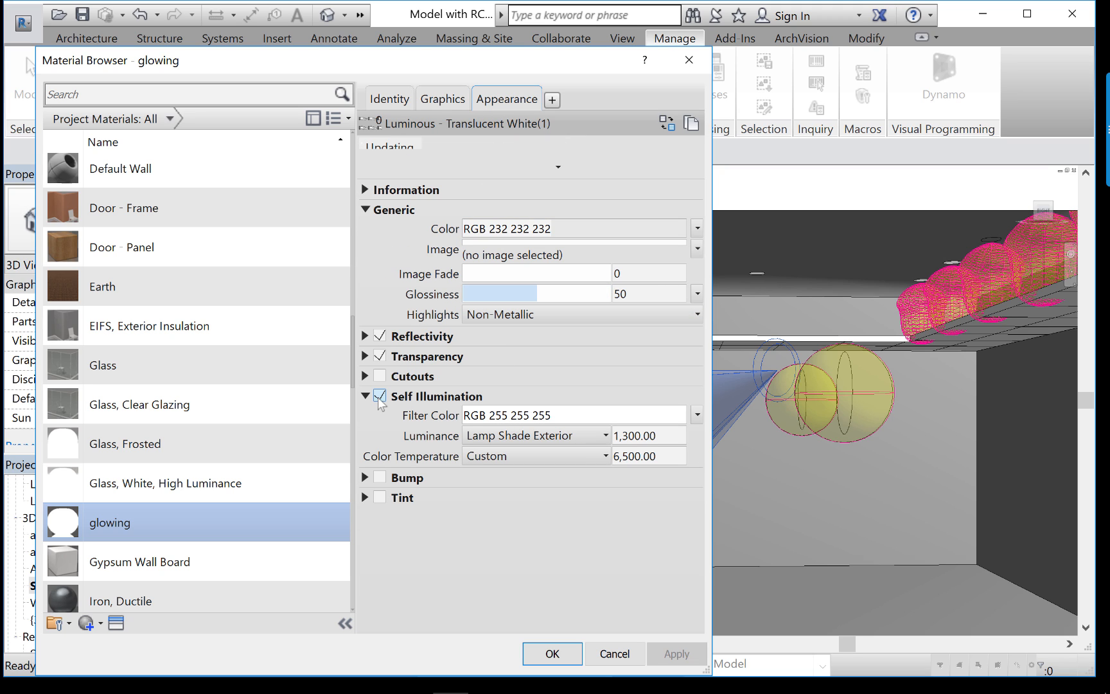
{"action": "left_click", "coordinate": [379, 397]}
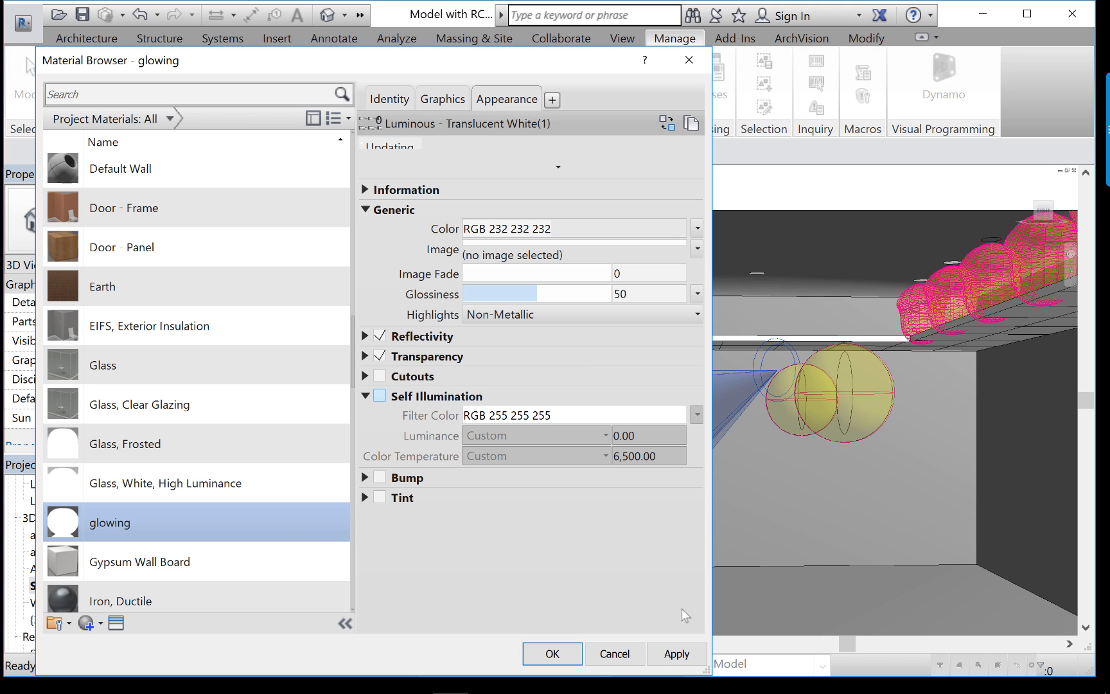
{"action": "left_click", "coordinate": [615, 654]}
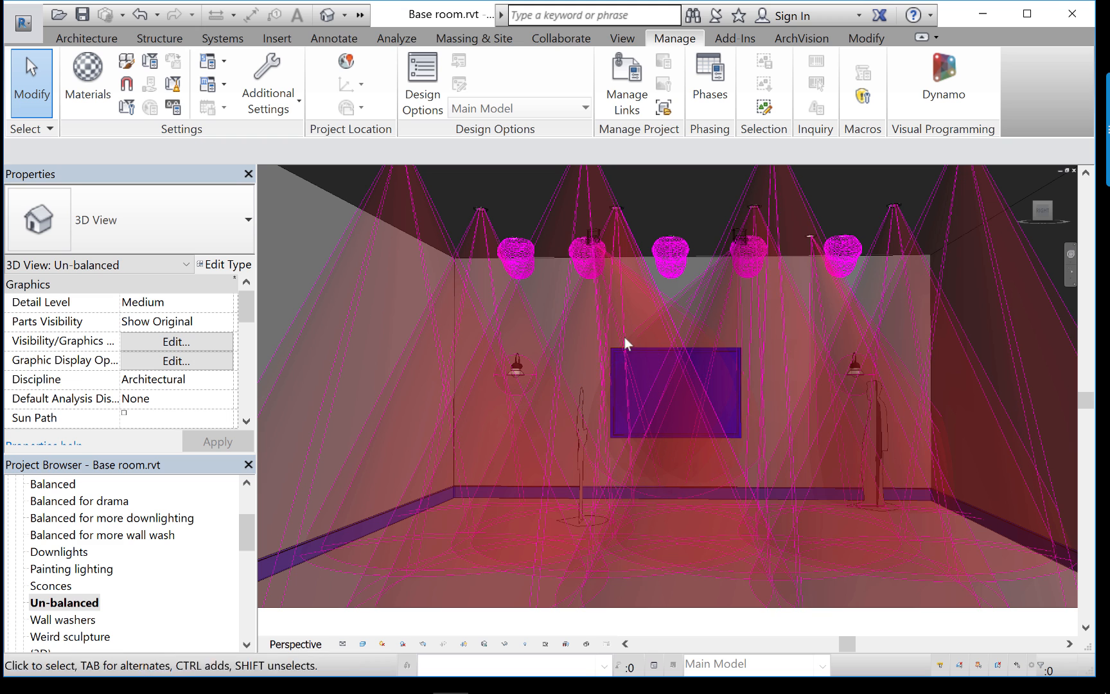
Access the Un-balanced view's artificial lights, widen the fixture name column, and create a light group named New Light Group
{"action": "scroll", "coordinate": [730, 321], "scroll_direction": "down", "scroll_amount": 1}
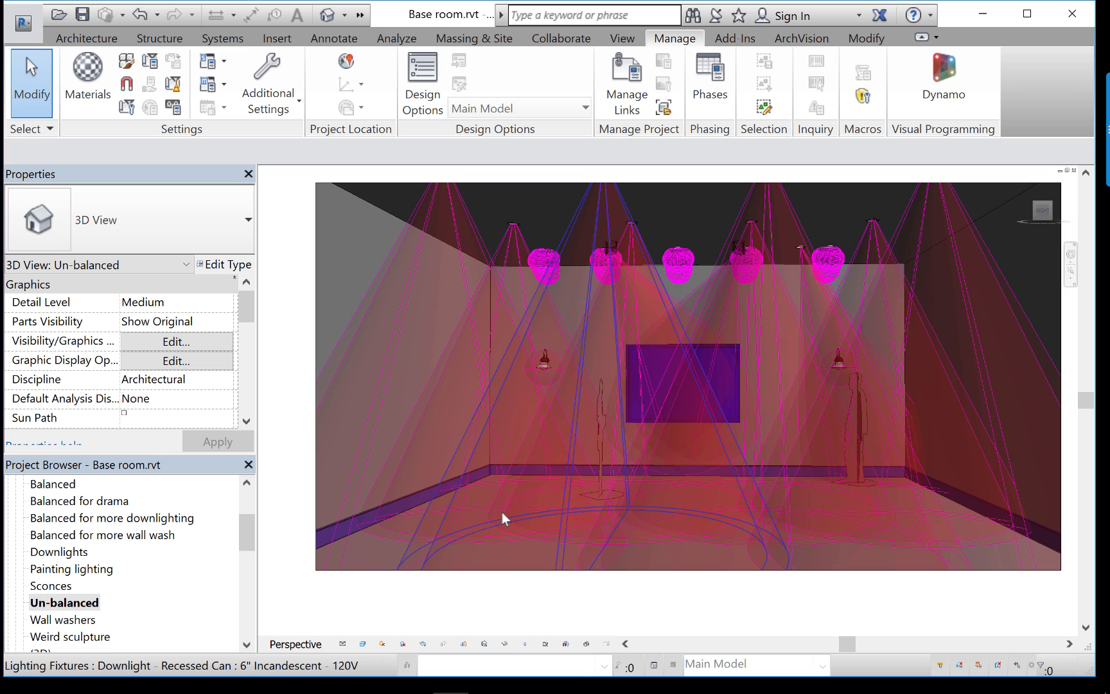
{"action": "left_click", "coordinate": [424, 644]}
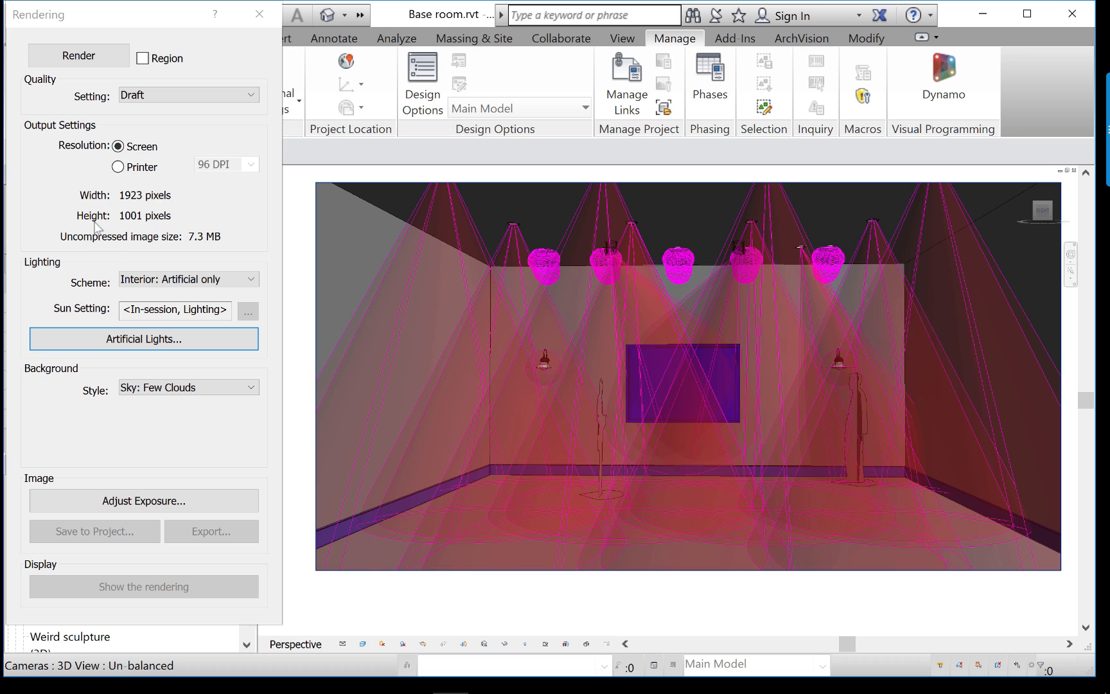
{"action": "left_click", "coordinate": [114, 341]}
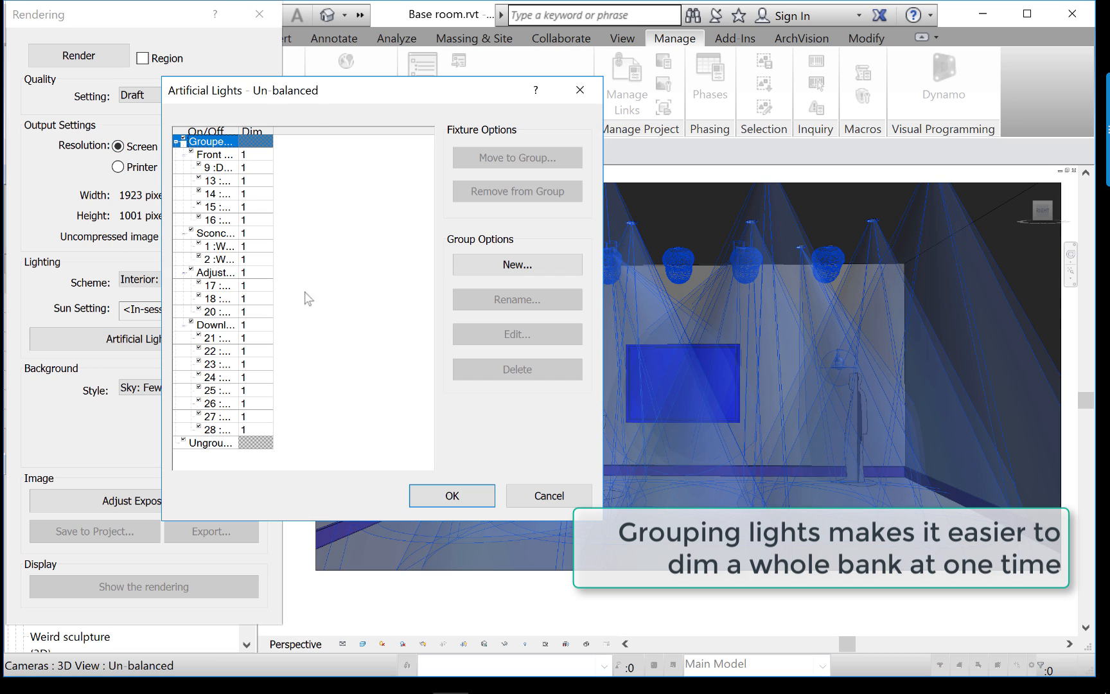
{"action": "left_click_drag", "start_coordinate": [317, 85], "coordinate": [488, 106]}
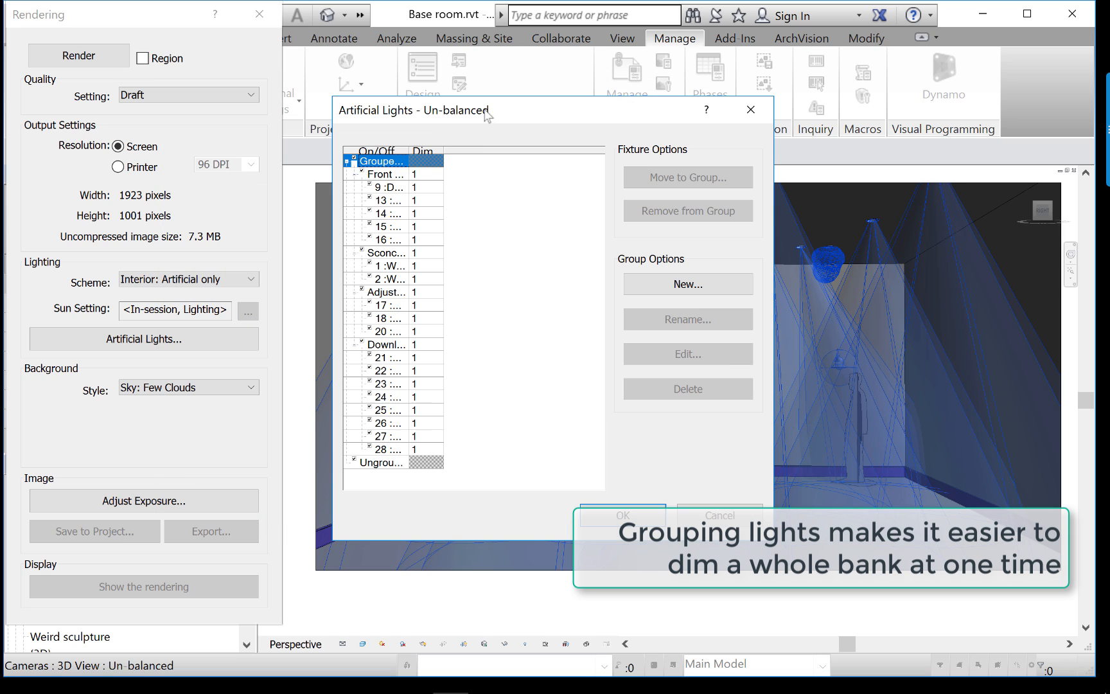
{"action": "left_click_drag", "start_coordinate": [409, 152], "coordinate": [517, 151]}
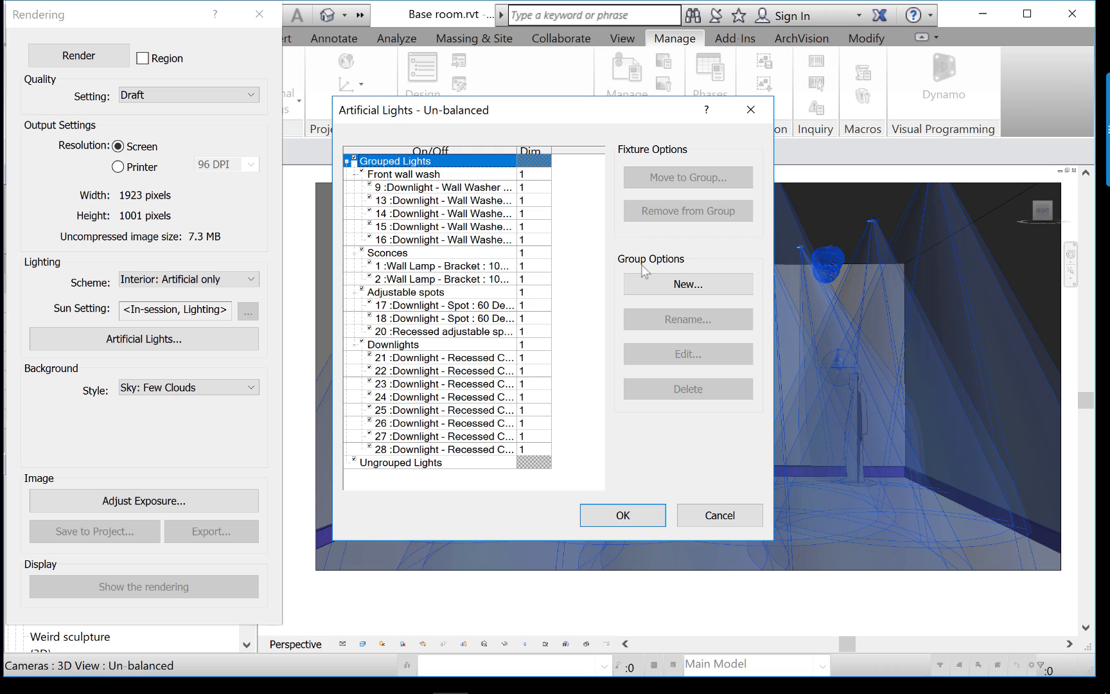
{"action": "left_click", "coordinate": [671, 285]}
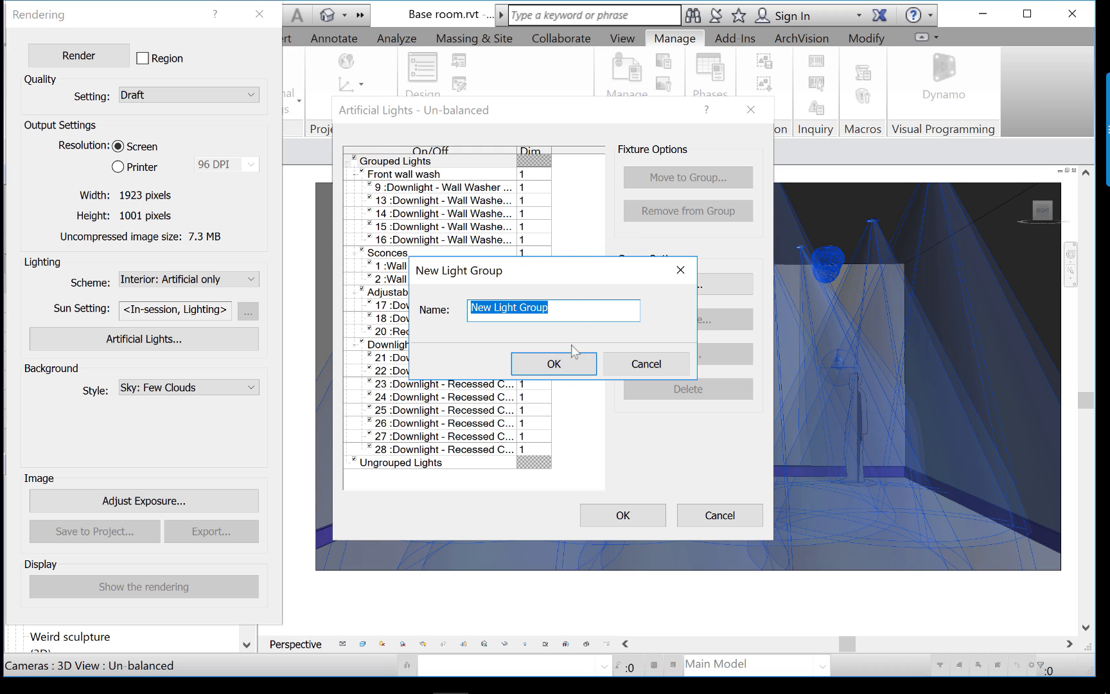
{"action": "left_click", "coordinate": [577, 364]}
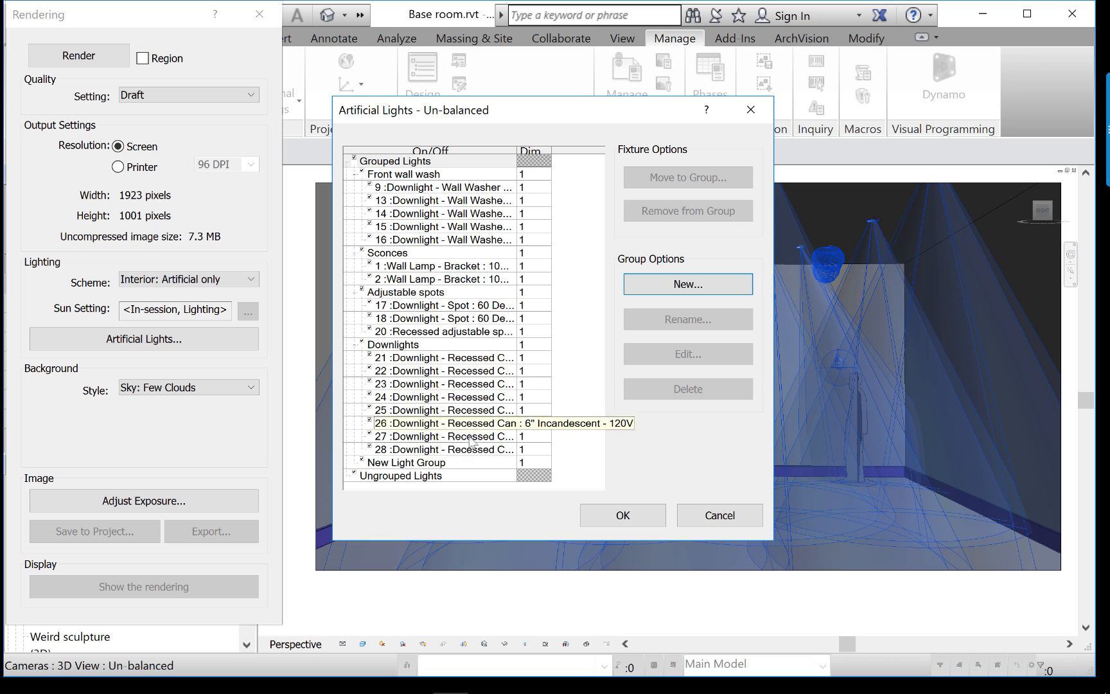
Move fixture 20, the recessed adjustable spot light, from Adjustable spots into New Light Group
{"action": "left_click", "coordinate": [449, 332]}
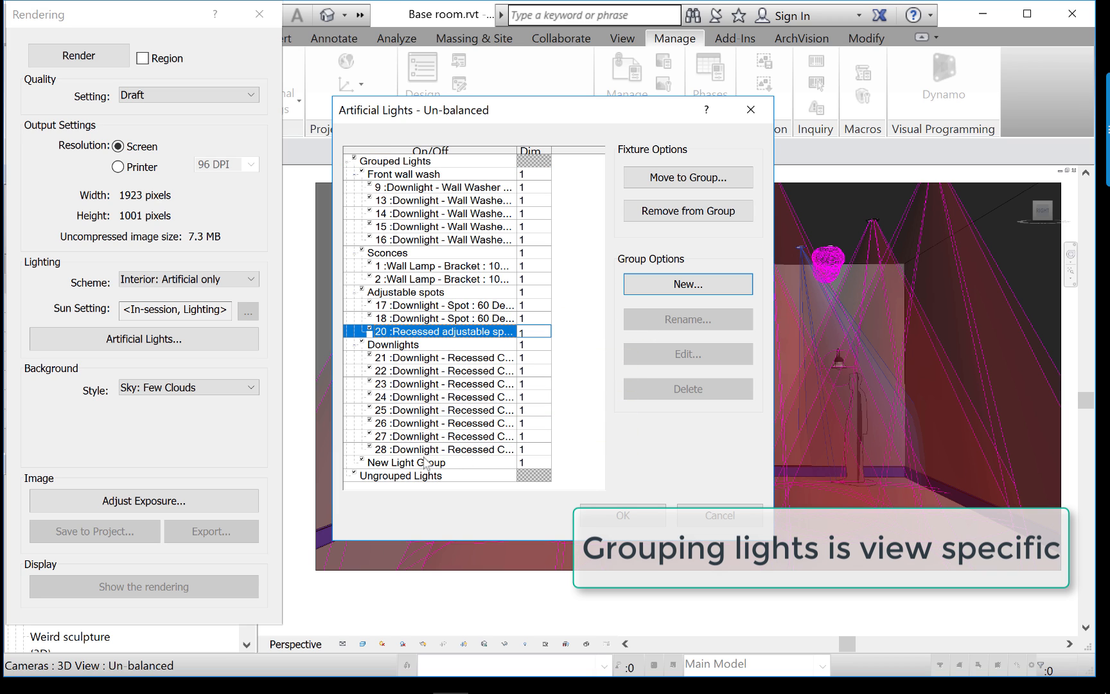
{"action": "left_click", "coordinate": [679, 286]}
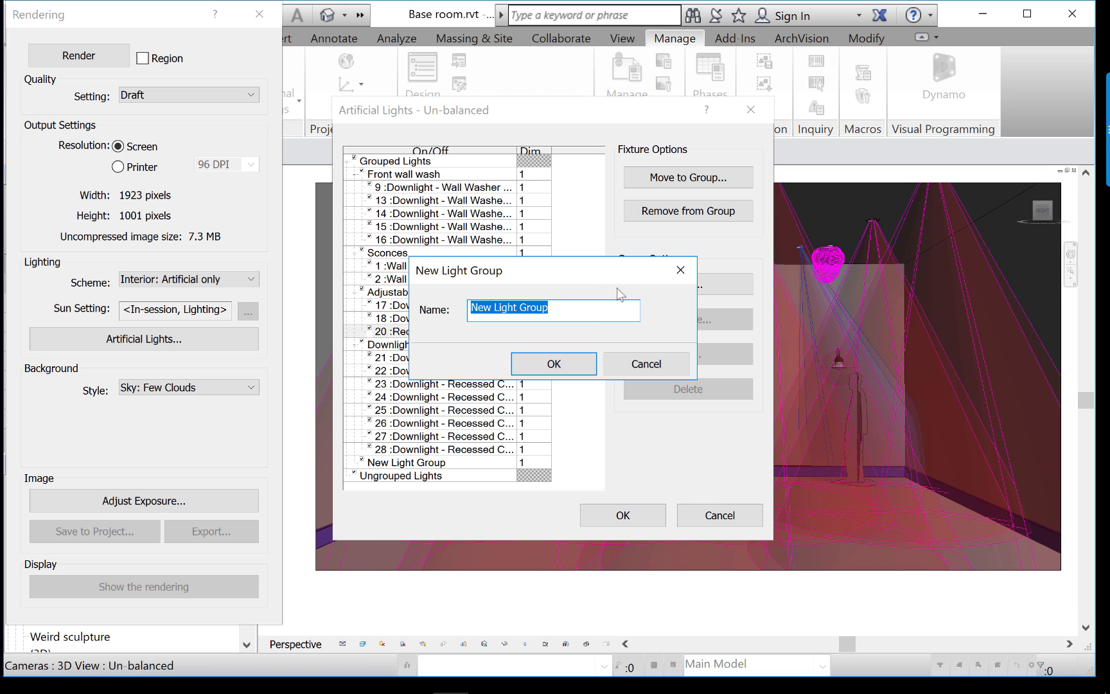
{"action": "left_click", "coordinate": [617, 369]}
{"action": "left_click", "coordinate": [675, 186]}
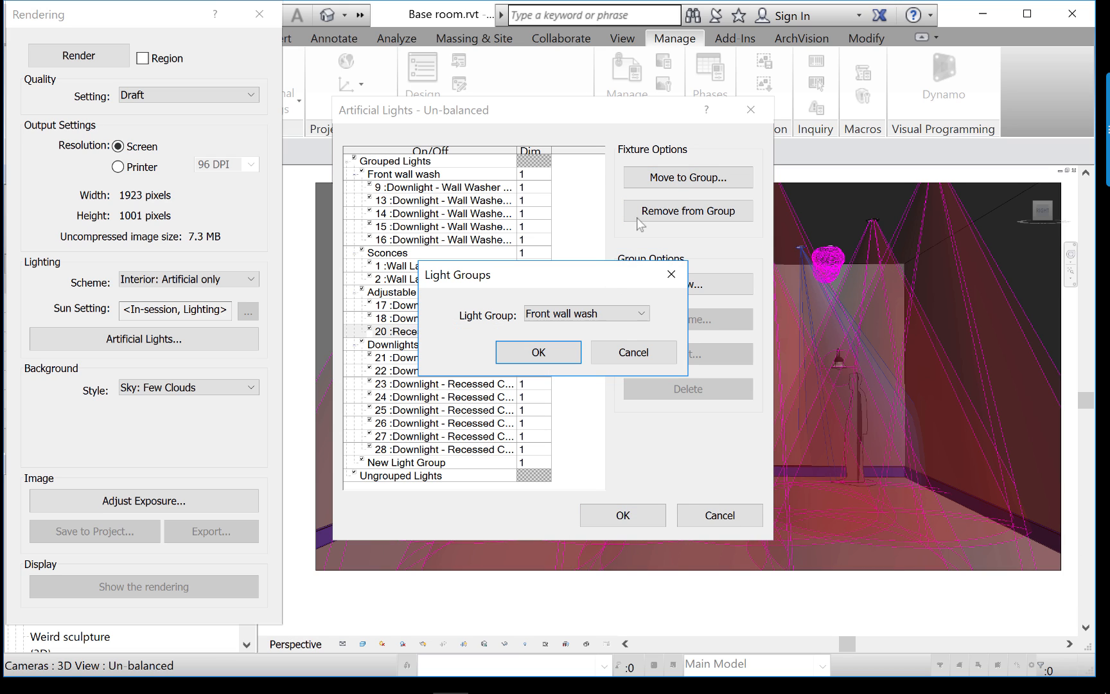
{"action": "left_click", "coordinate": [636, 314]}
{"action": "left_click", "coordinate": [578, 380]}
{"action": "left_click", "coordinate": [537, 352]}
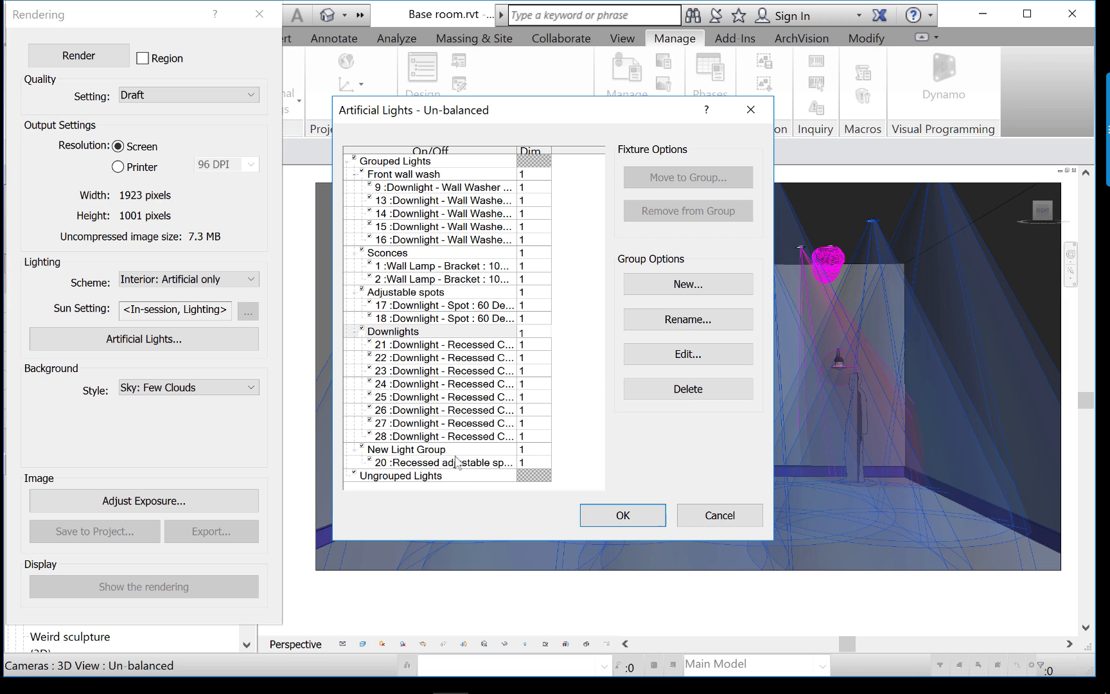
Set the Downlights group's dimming to 0 and widen the column to read the full fixture names
{"action": "left_click", "coordinate": [531, 450]}
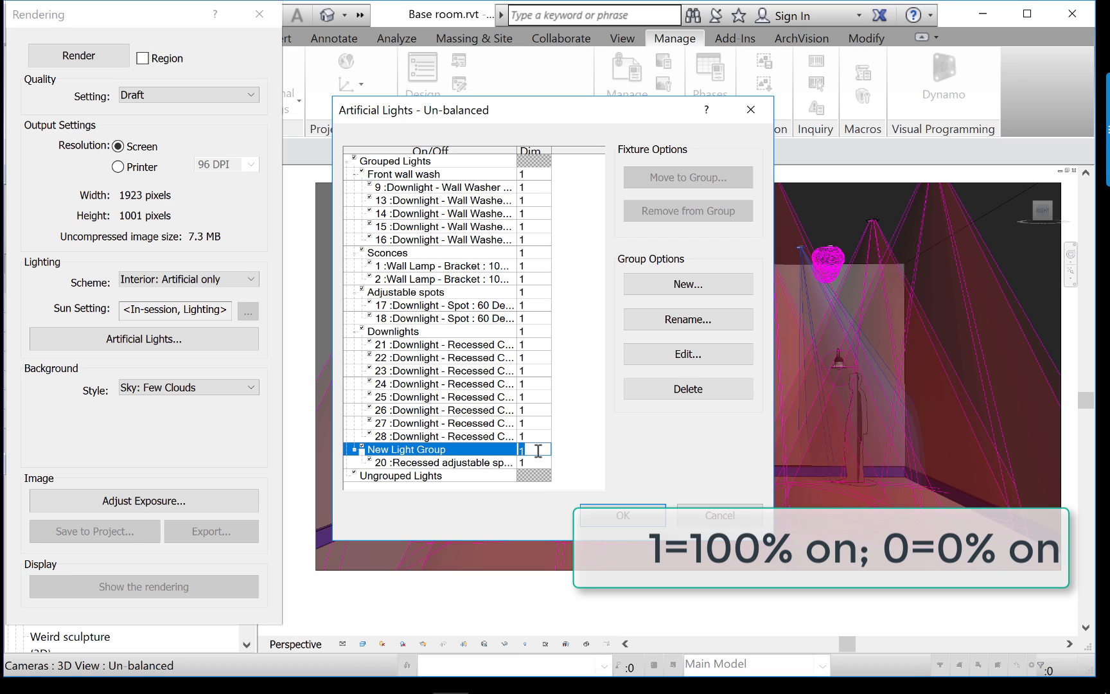
{"action": "left_click", "coordinate": [532, 332]}
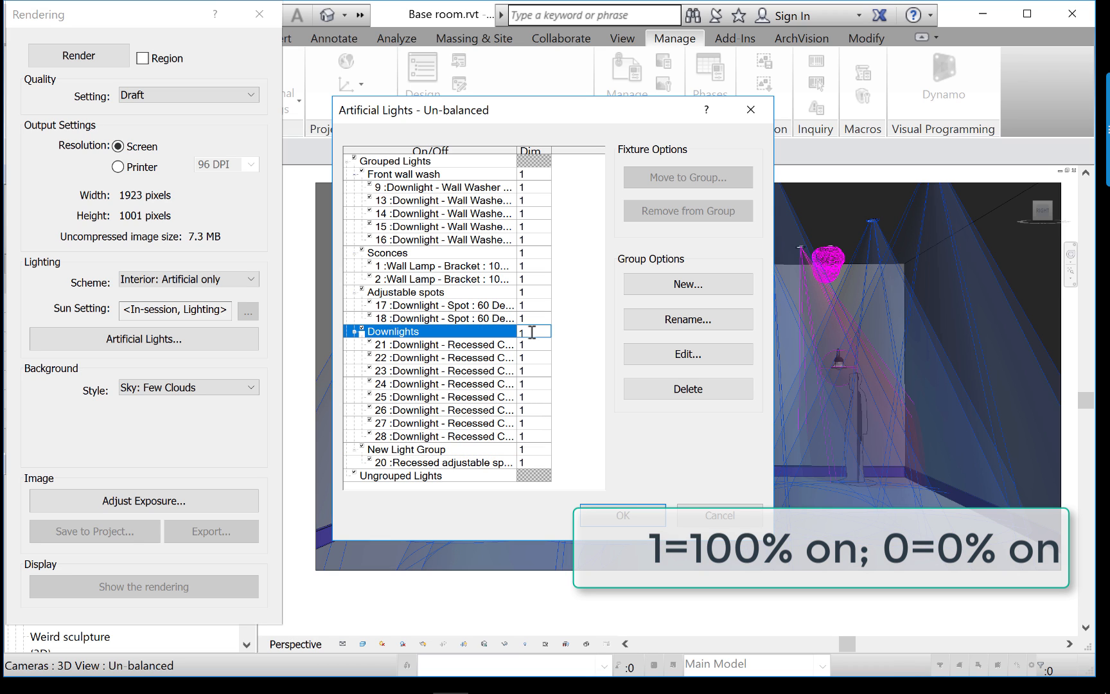
{"action": "key", "text": "BackSpace"}
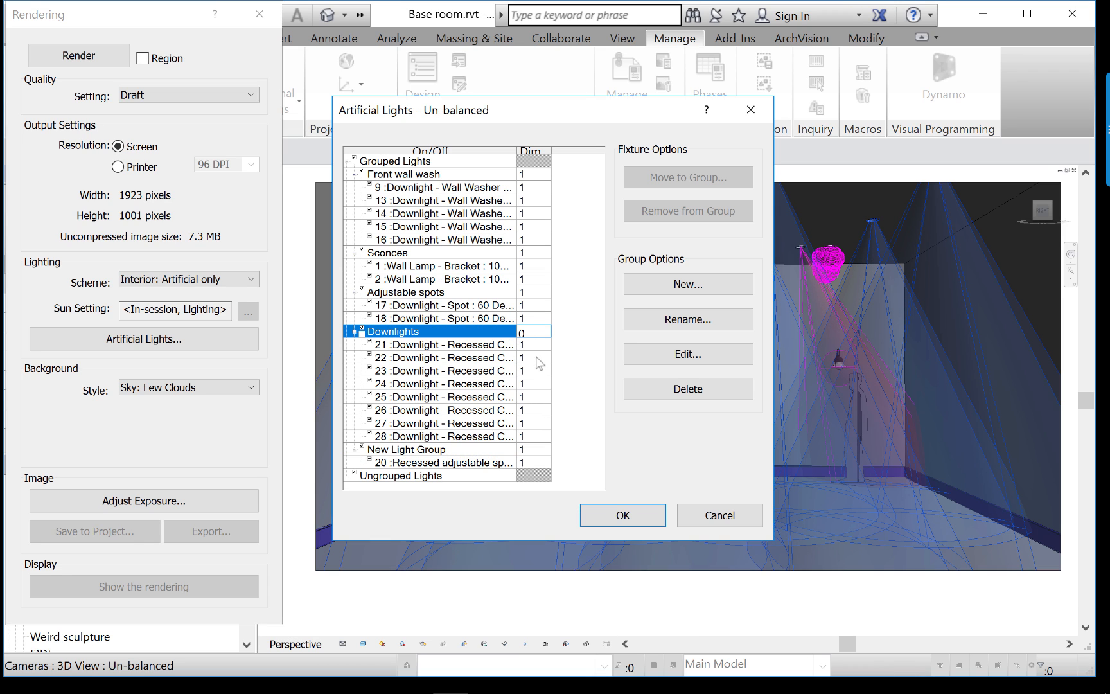
{"action": "type", "text": "0"}
{"action": "left_click_drag", "start_coordinate": [518, 149], "coordinate": [564, 149]}
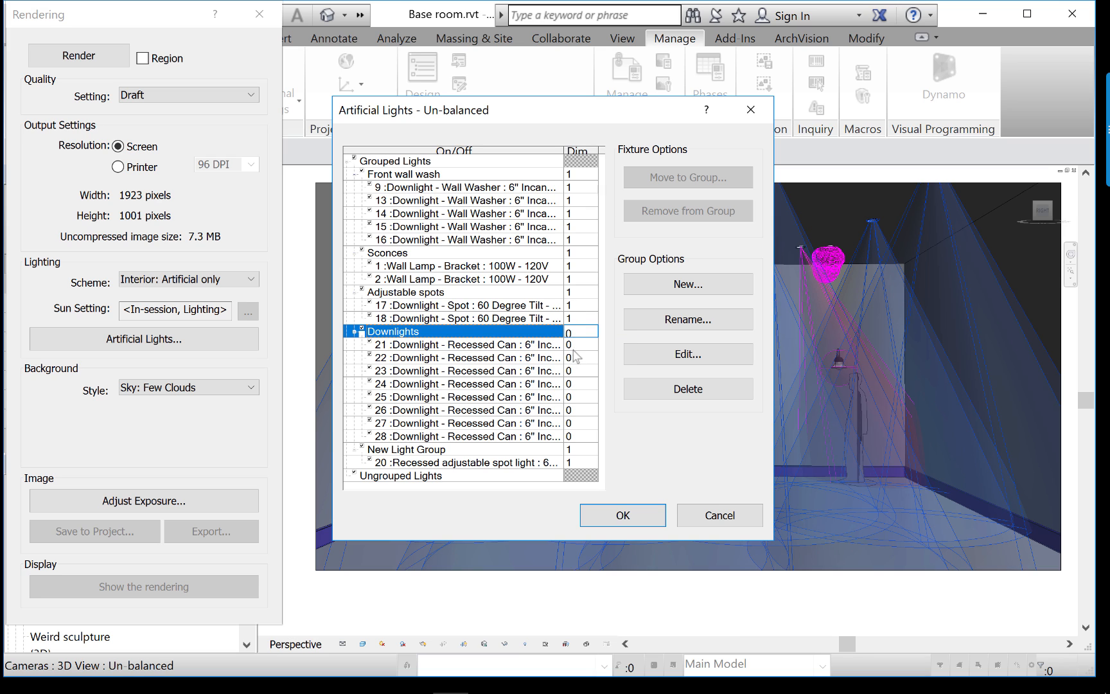
Dim the Downlights group to 0.1, accept the light settings, and render the Un-balanced view at Draft quality
{"action": "left_click", "coordinate": [575, 344]}
{"action": "left_click", "coordinate": [573, 331]}
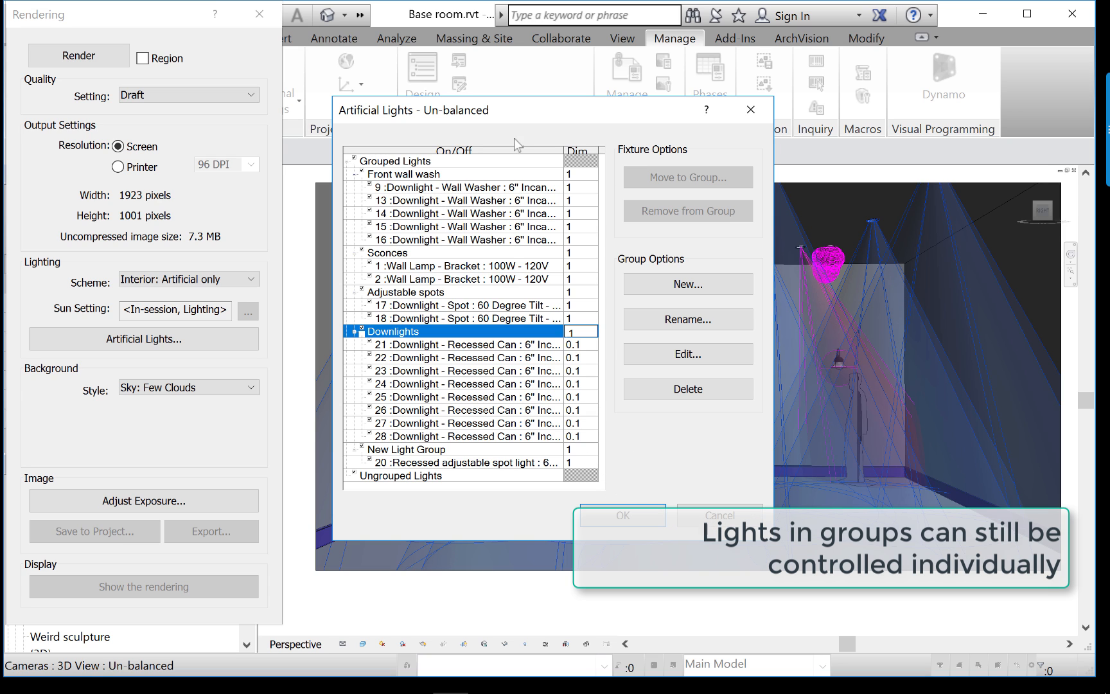
{"action": "left_click_drag", "start_coordinate": [502, 120], "coordinate": [297, 75]}
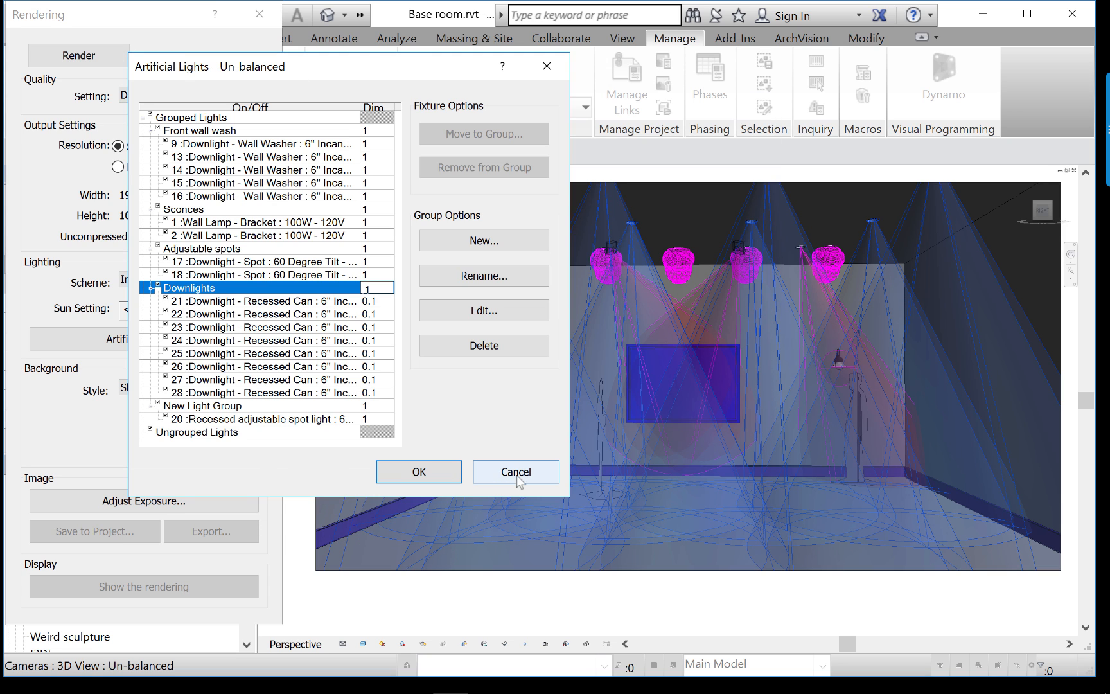
{"action": "left_click", "coordinate": [414, 471]}
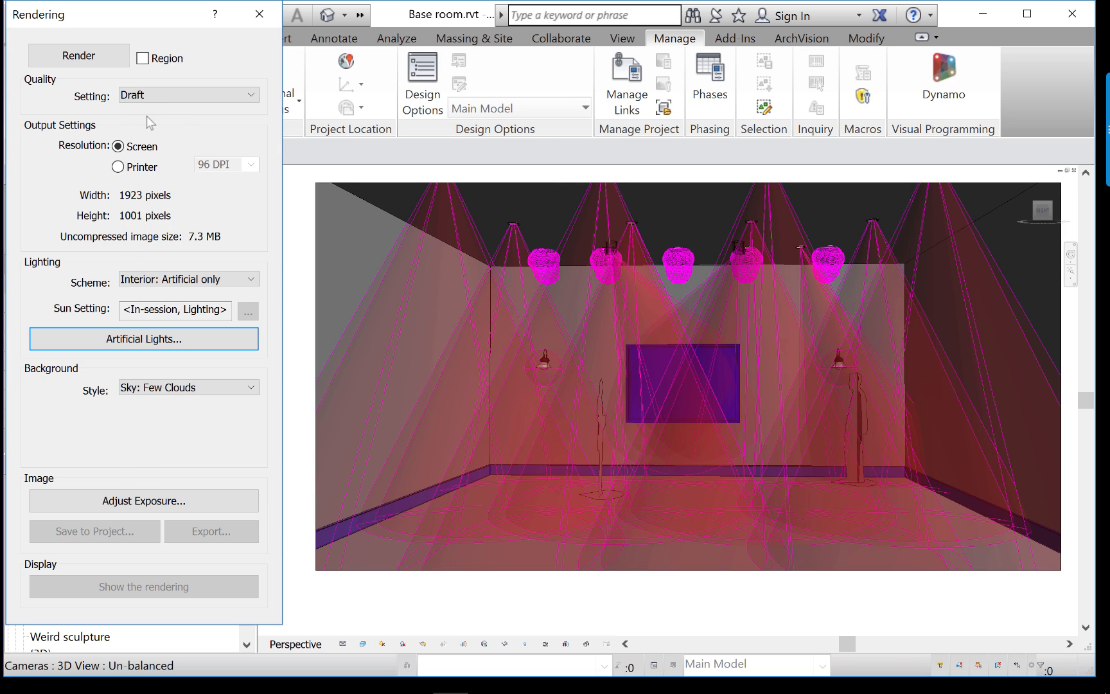
{"action": "left_click", "coordinate": [77, 56]}
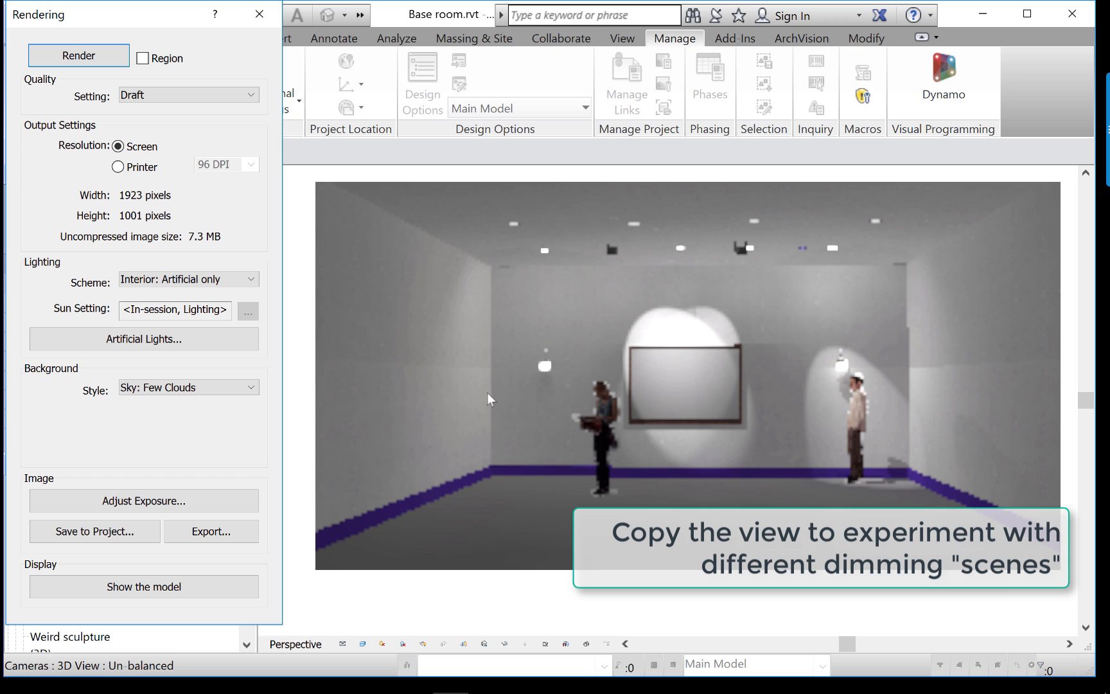
{"action": "left_click", "coordinate": [259, 13]}
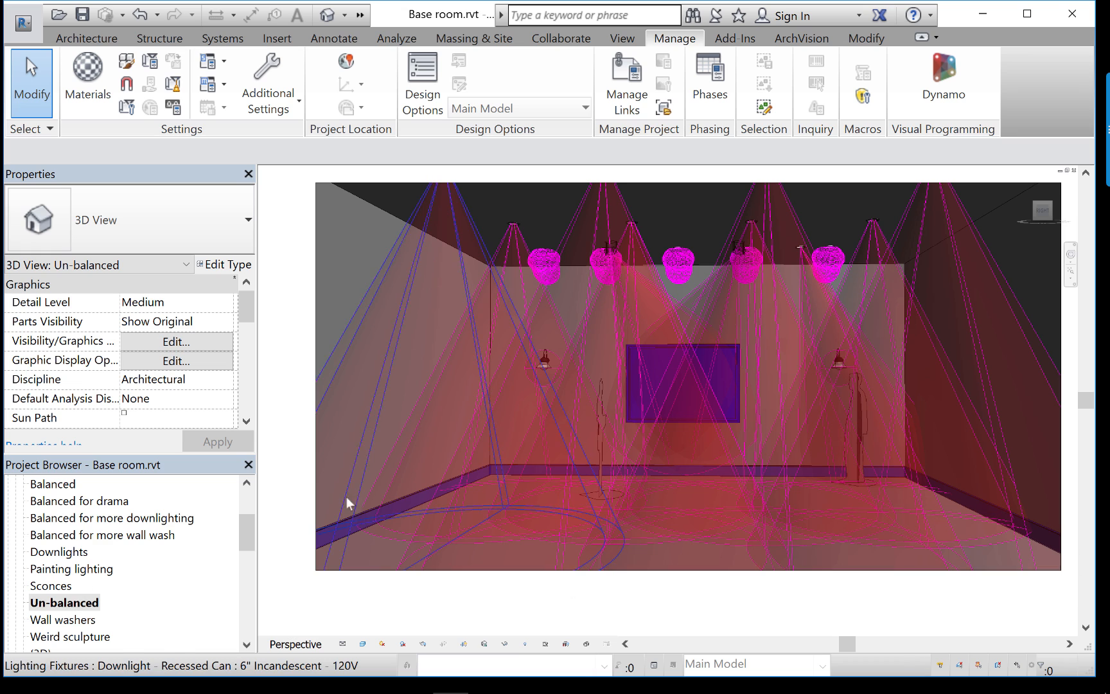
Duplicate the Un-balanced 3D view without detailing
{"action": "left_click", "coordinate": [72, 607]}
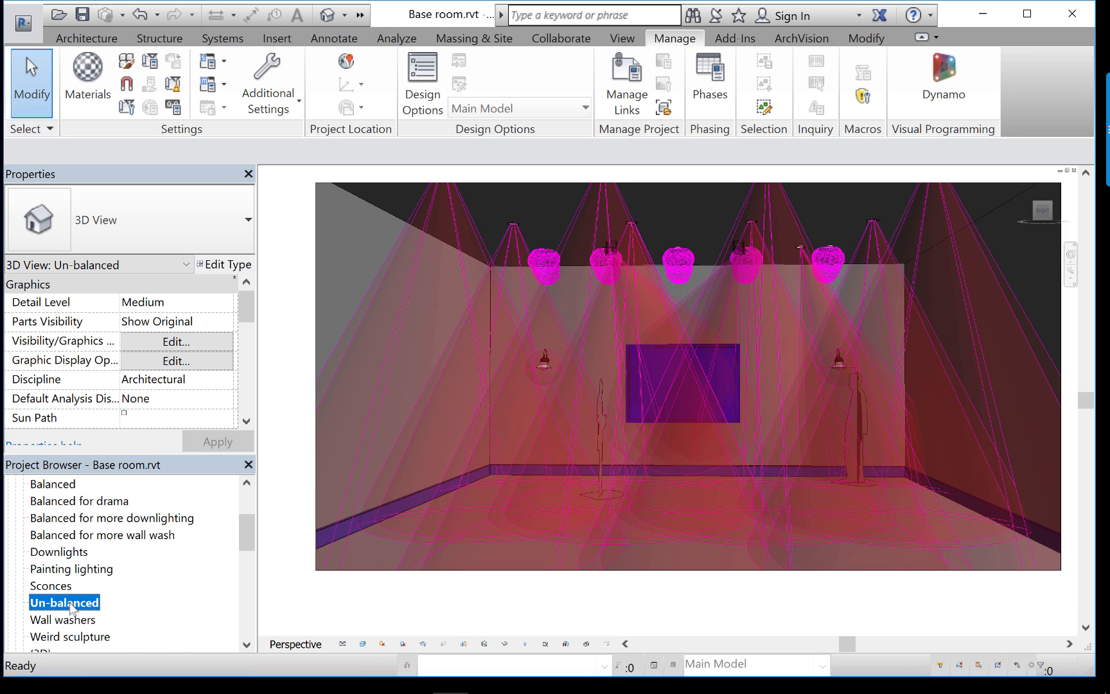
{"action": "right_click", "coordinate": [67, 605]}
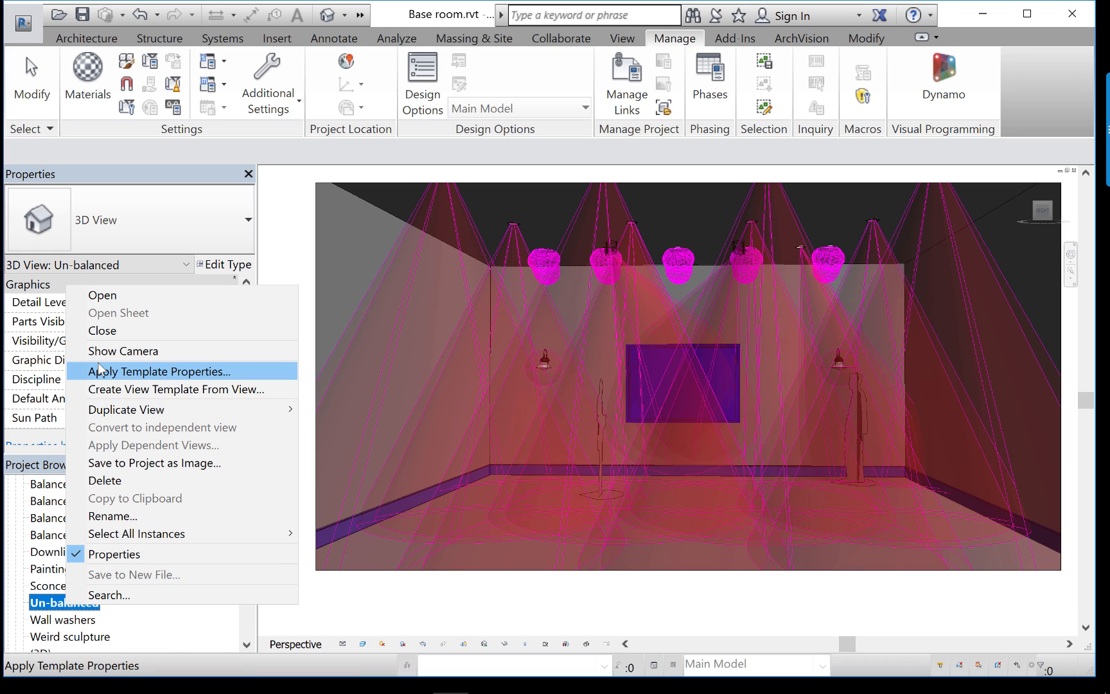
{"action": "mouse_move", "coordinate": [110, 409]}
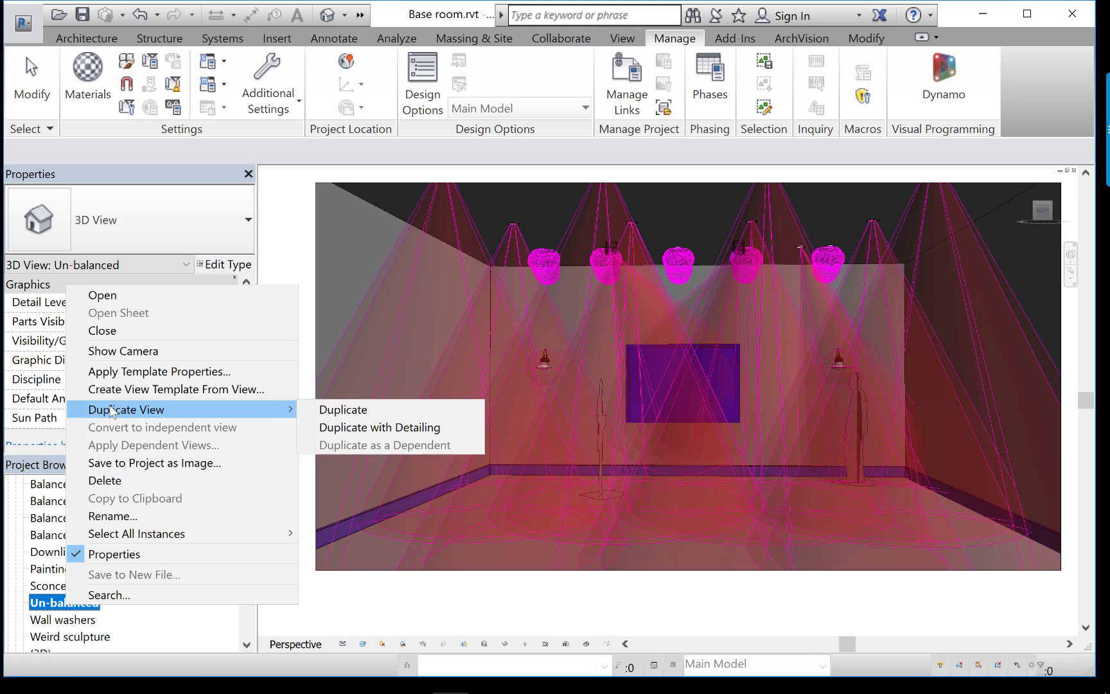
{"action": "left_click", "coordinate": [341, 409]}
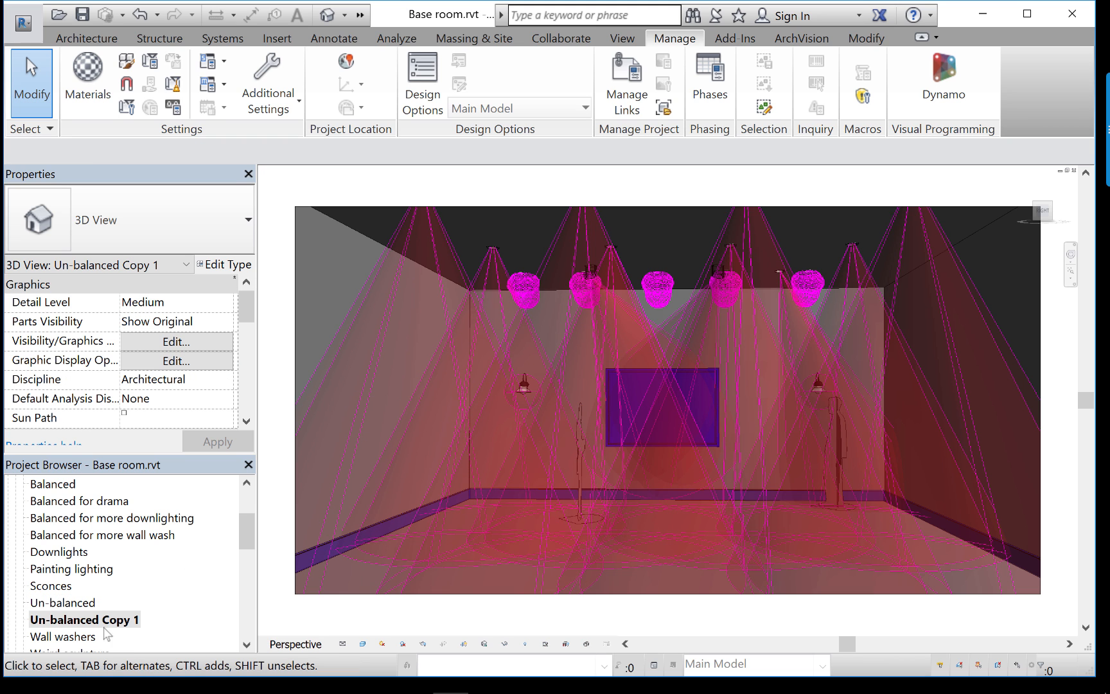
Rename the duplicated Un-balanced view as Presentation
{"action": "right_click", "coordinate": [91, 620]}
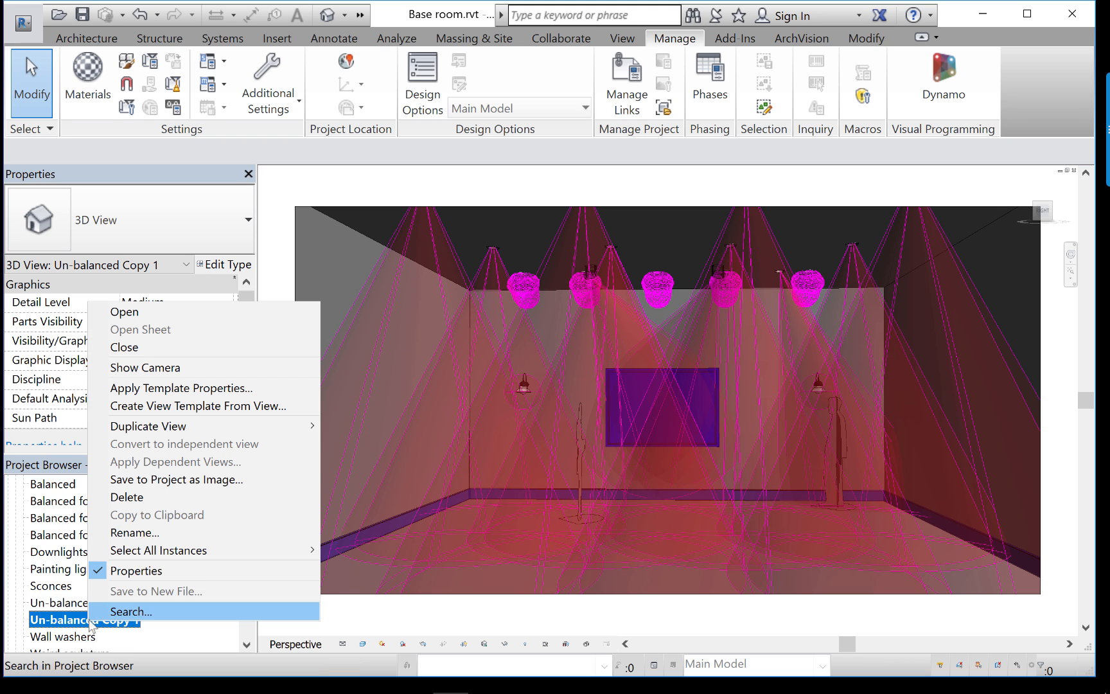
{"action": "left_click", "coordinate": [121, 533]}
{"action": "type", "text": "Present"}
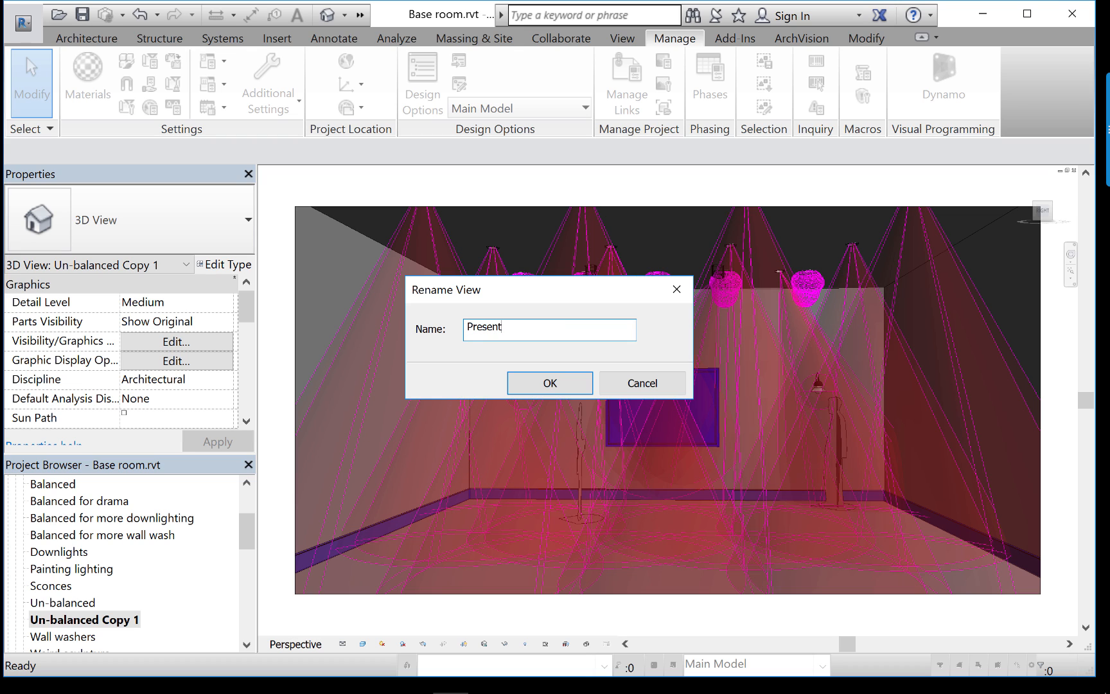
{"action": "type", "text": "ation"}
{"action": "key", "text": "Return"}
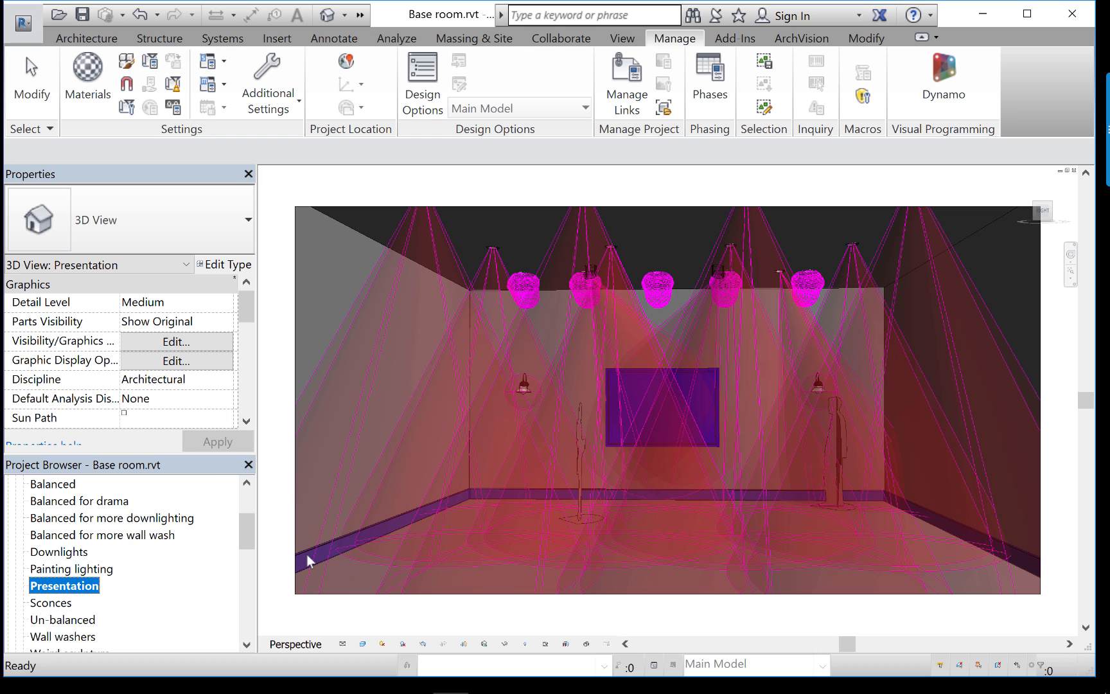
Examine the saved renderings Balanced for drama_1 and Balanced for more downlighting_1 up close
{"action": "left_click_drag", "start_coordinate": [251, 550], "coordinate": [250, 604]}
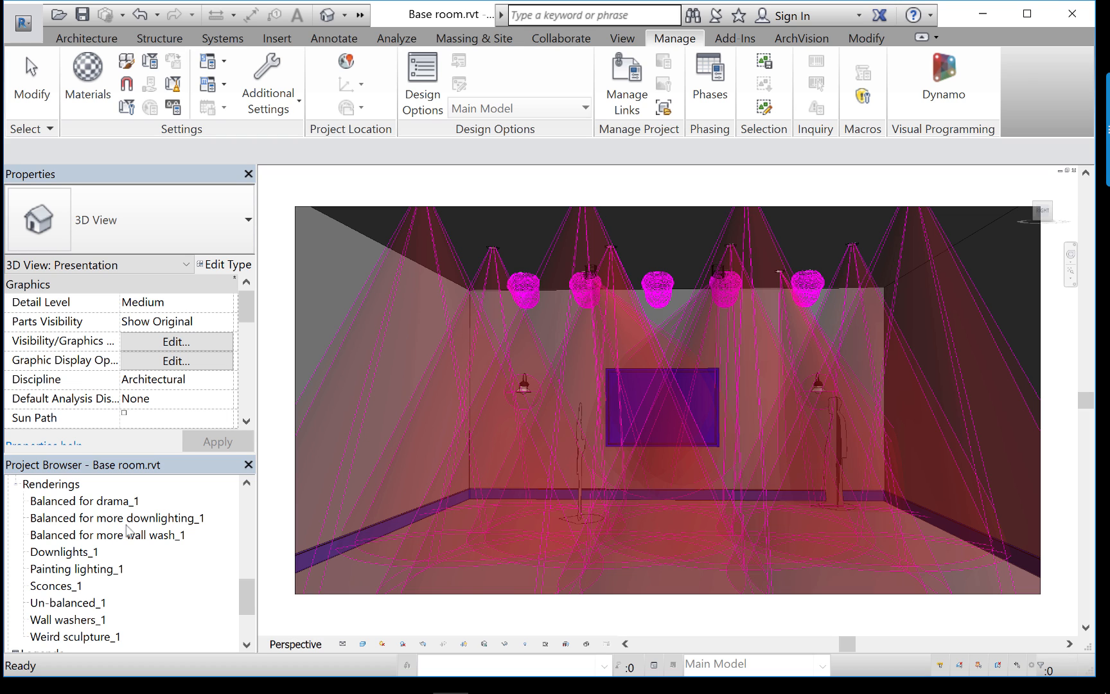
{"action": "left_click", "coordinate": [82, 502]}
{"action": "double_click", "coordinate": [83, 502]}
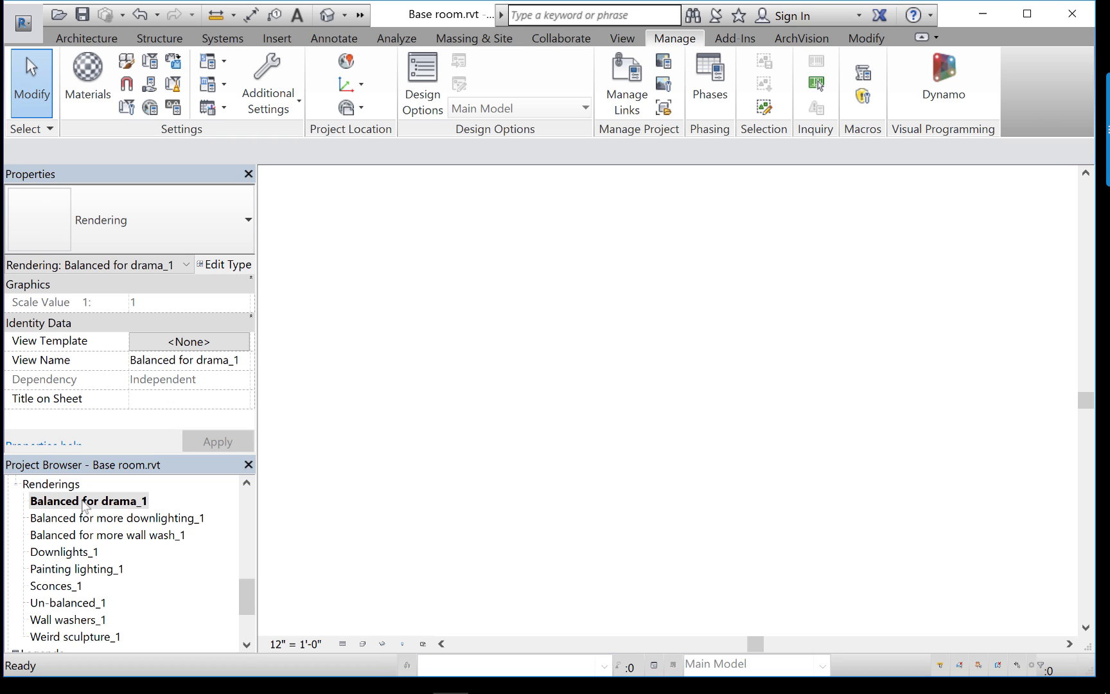
{"action": "scroll", "coordinate": [695, 463], "scroll_direction": "up", "scroll_amount": 1}
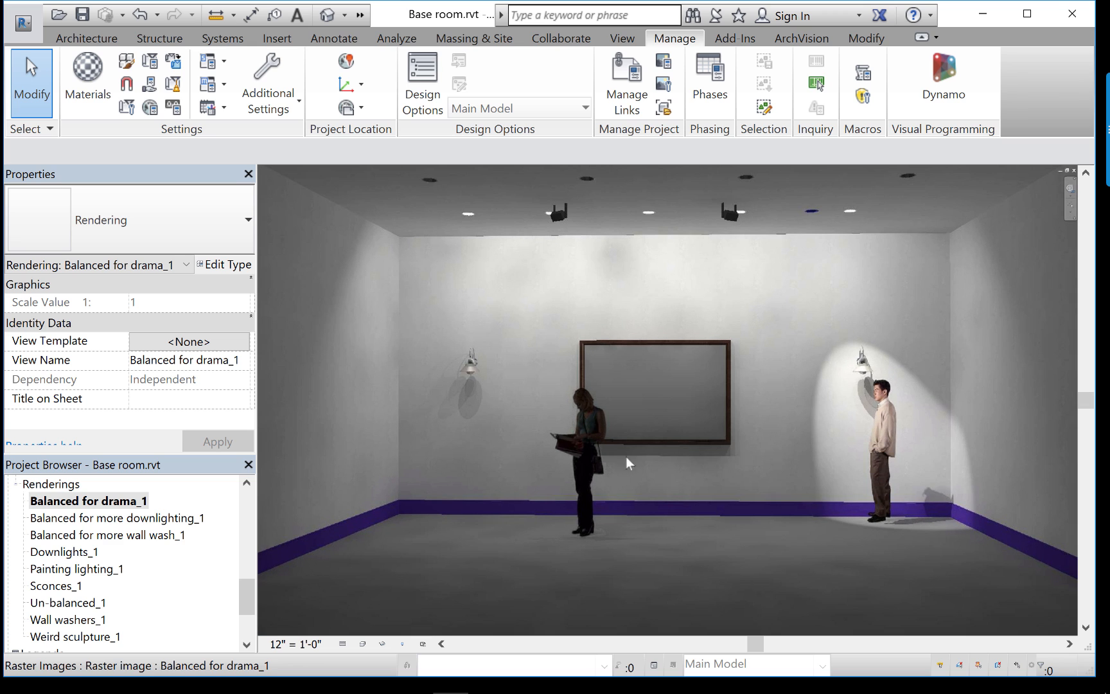
{"action": "double_click", "coordinate": [96, 519]}
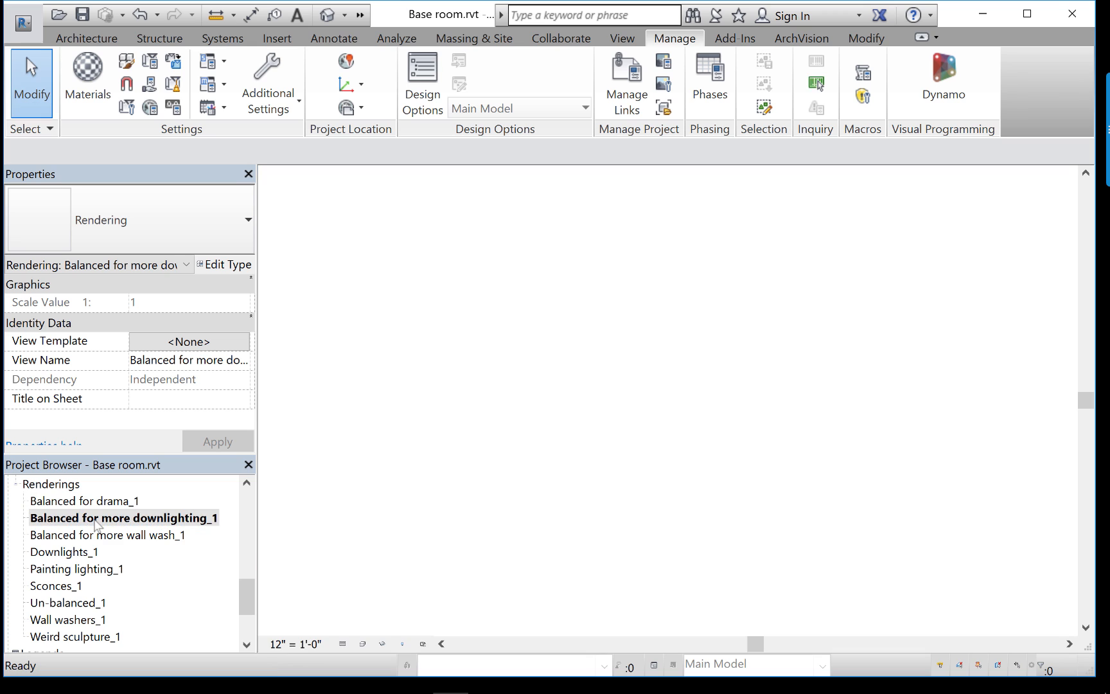
{"action": "scroll", "coordinate": [607, 475], "scroll_direction": "up", "scroll_amount": 1}
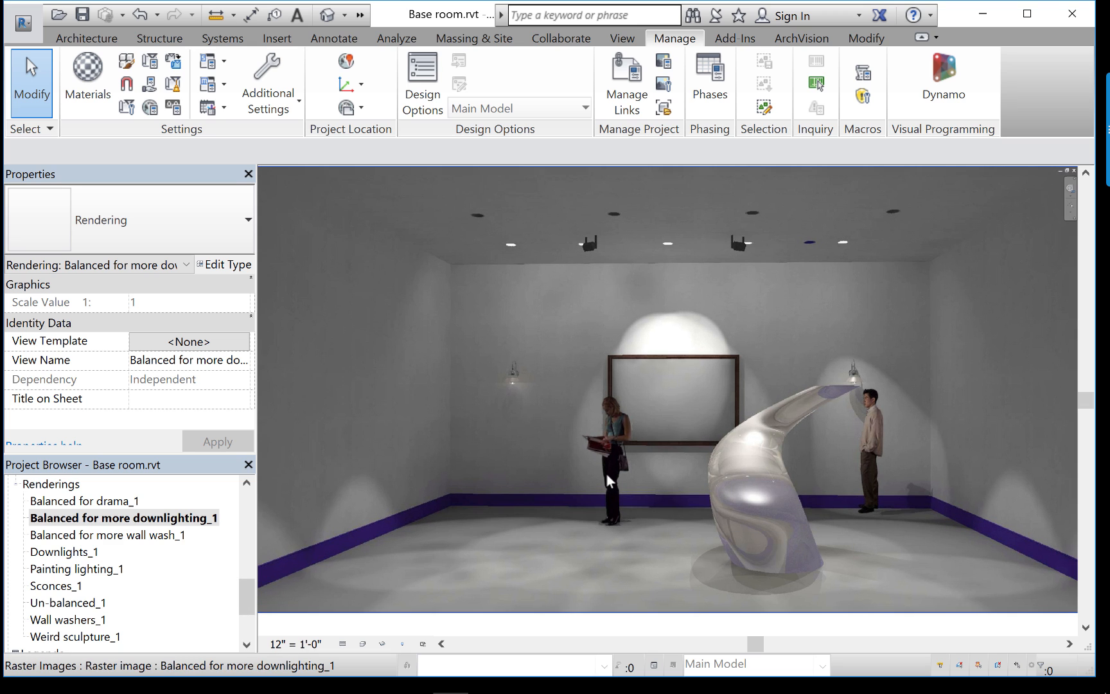
{"action": "scroll", "coordinate": [607, 473], "scroll_direction": "up", "scroll_amount": 1}
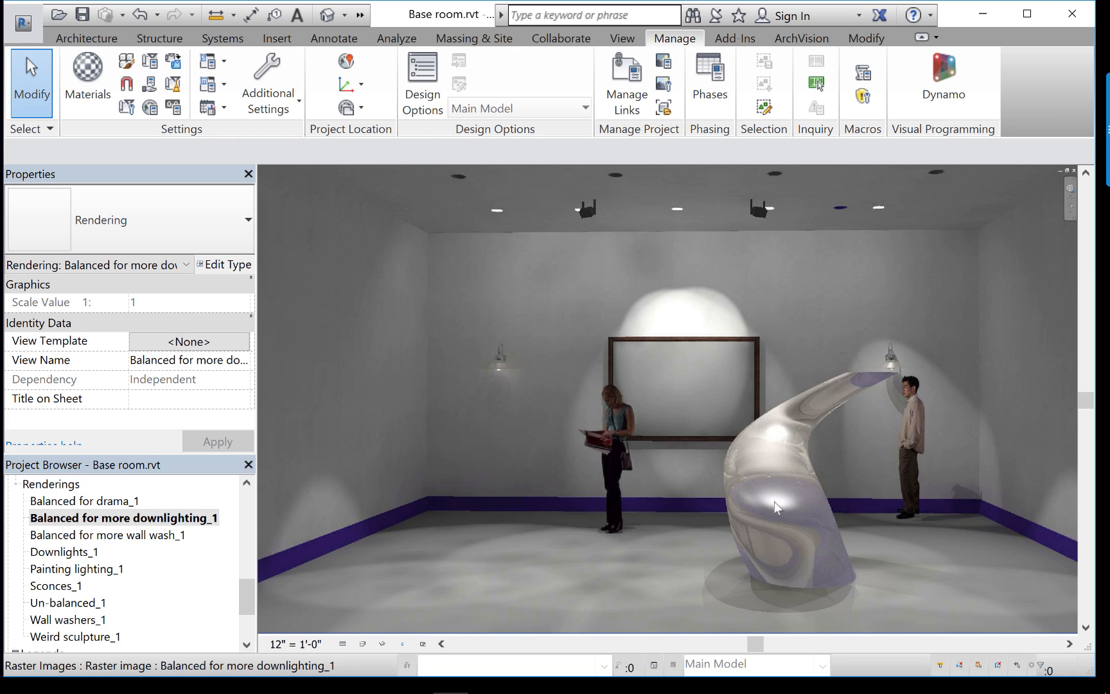
Compare the Balanced for more wall wash_1 and Downlights_1 renderings, then return to Balanced for more downlighting_1
{"action": "double_click", "coordinate": [72, 537]}
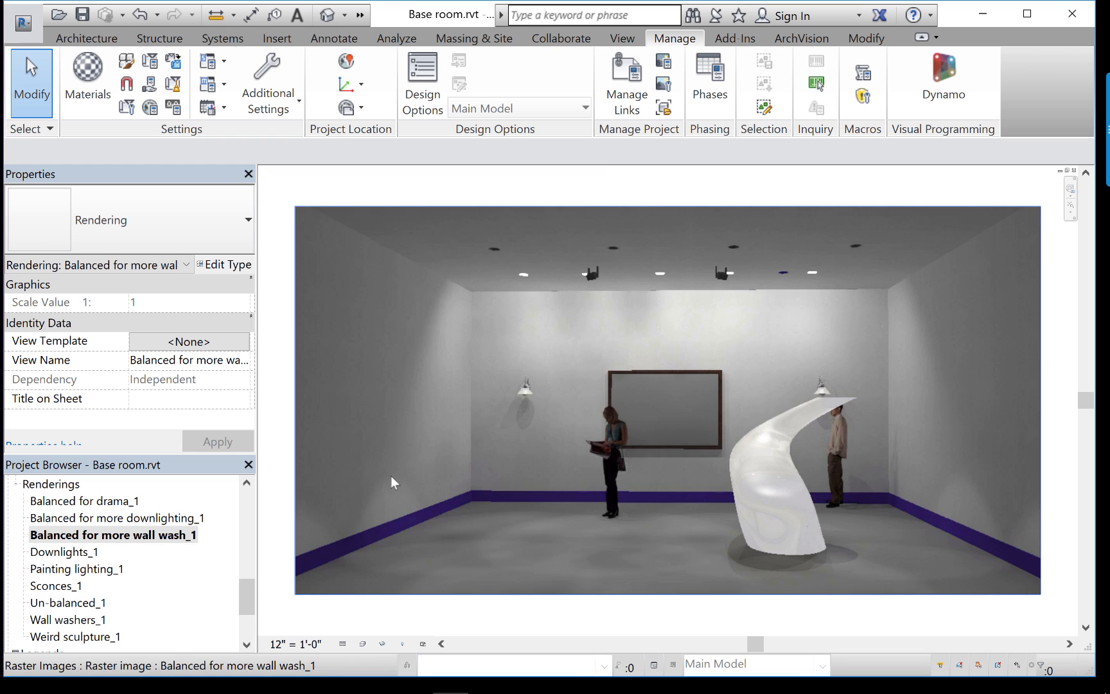
{"action": "scroll", "coordinate": [393, 474], "scroll_direction": "up", "scroll_amount": 2}
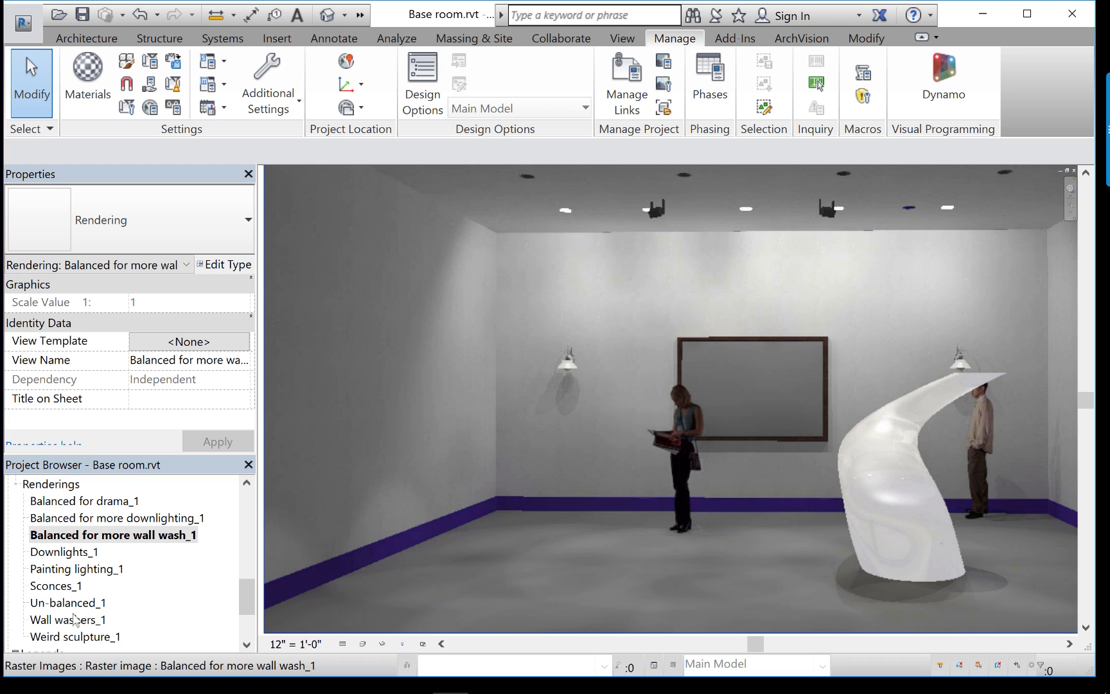
{"action": "double_click", "coordinate": [64, 552]}
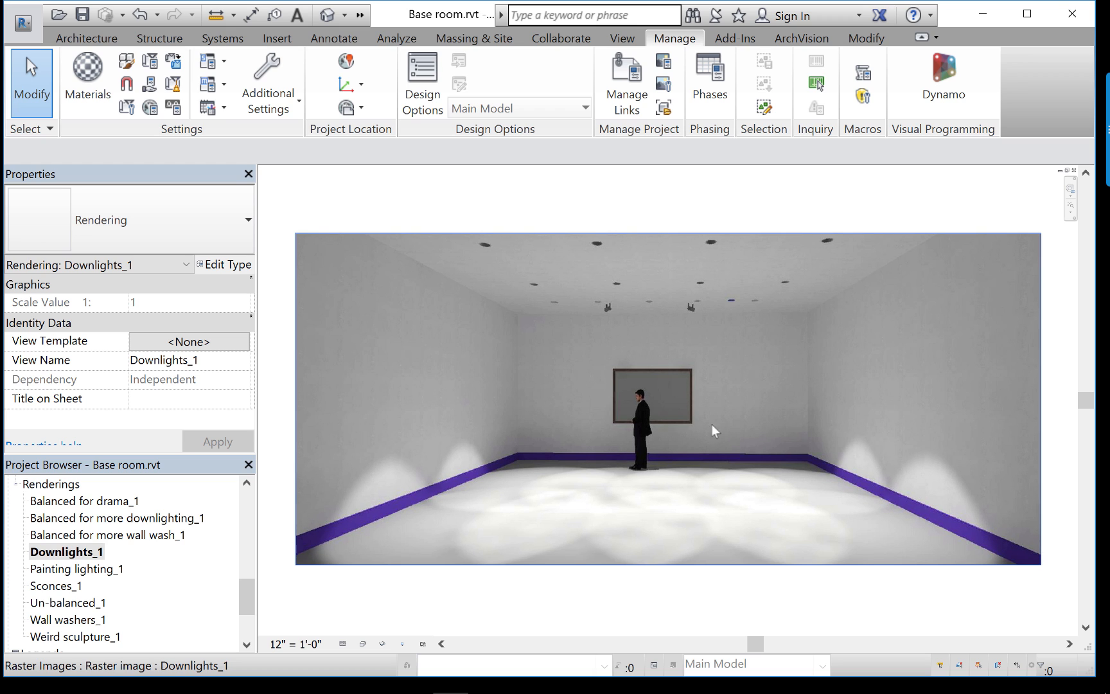
{"action": "scroll", "coordinate": [694, 394], "scroll_direction": "up", "scroll_amount": 2}
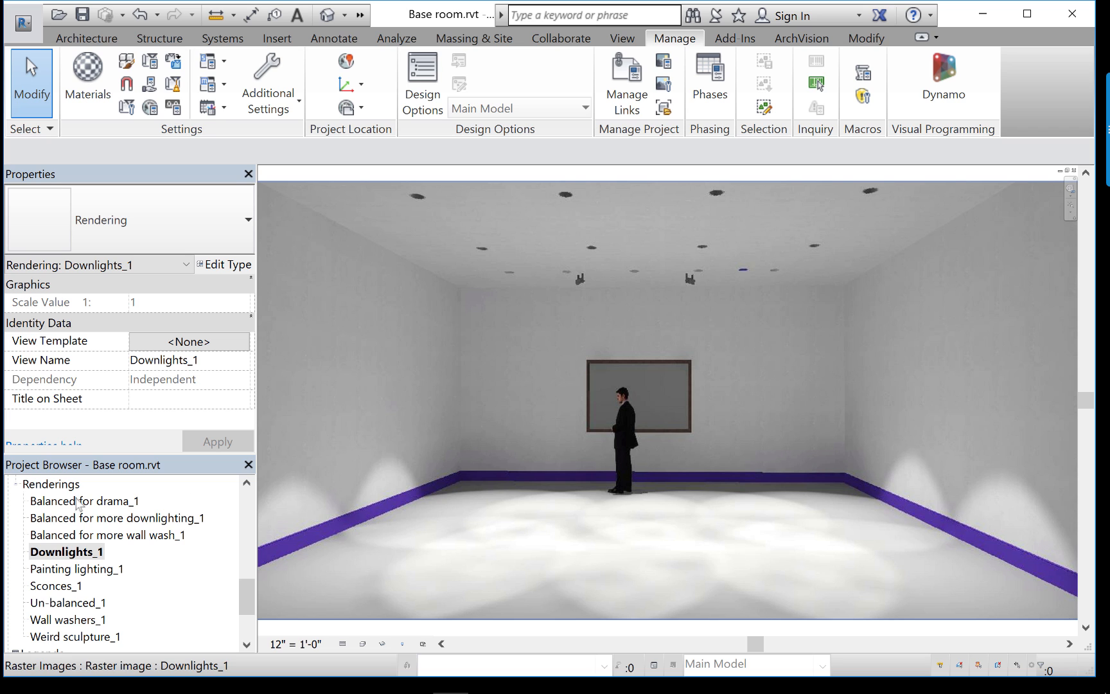
{"action": "double_click", "coordinate": [77, 518]}
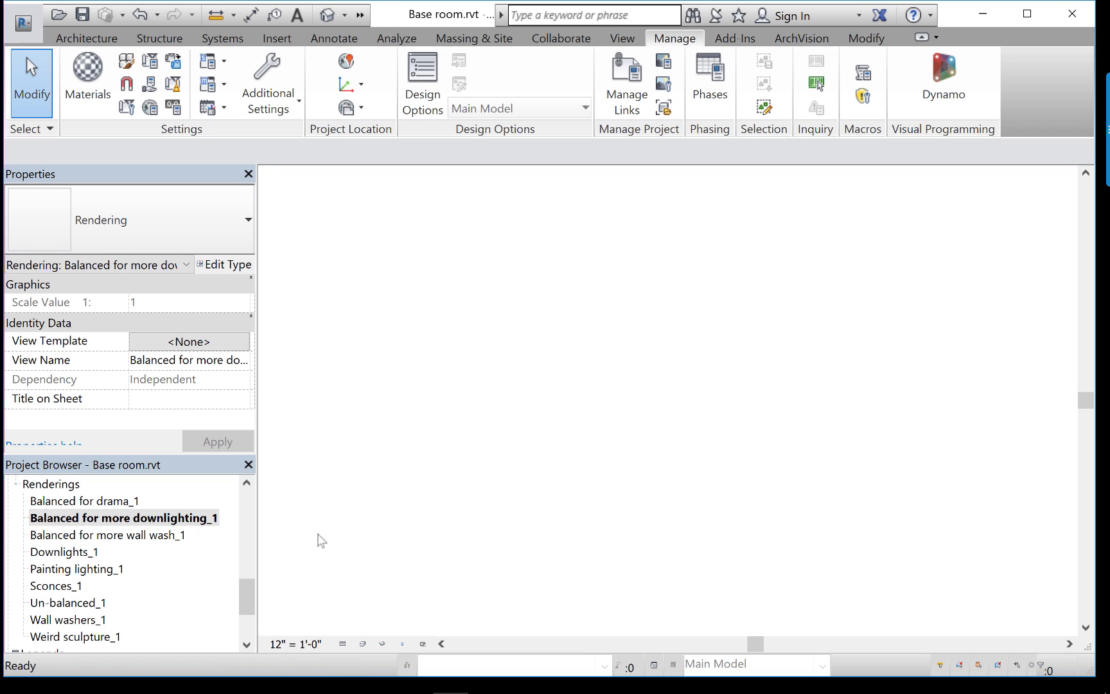